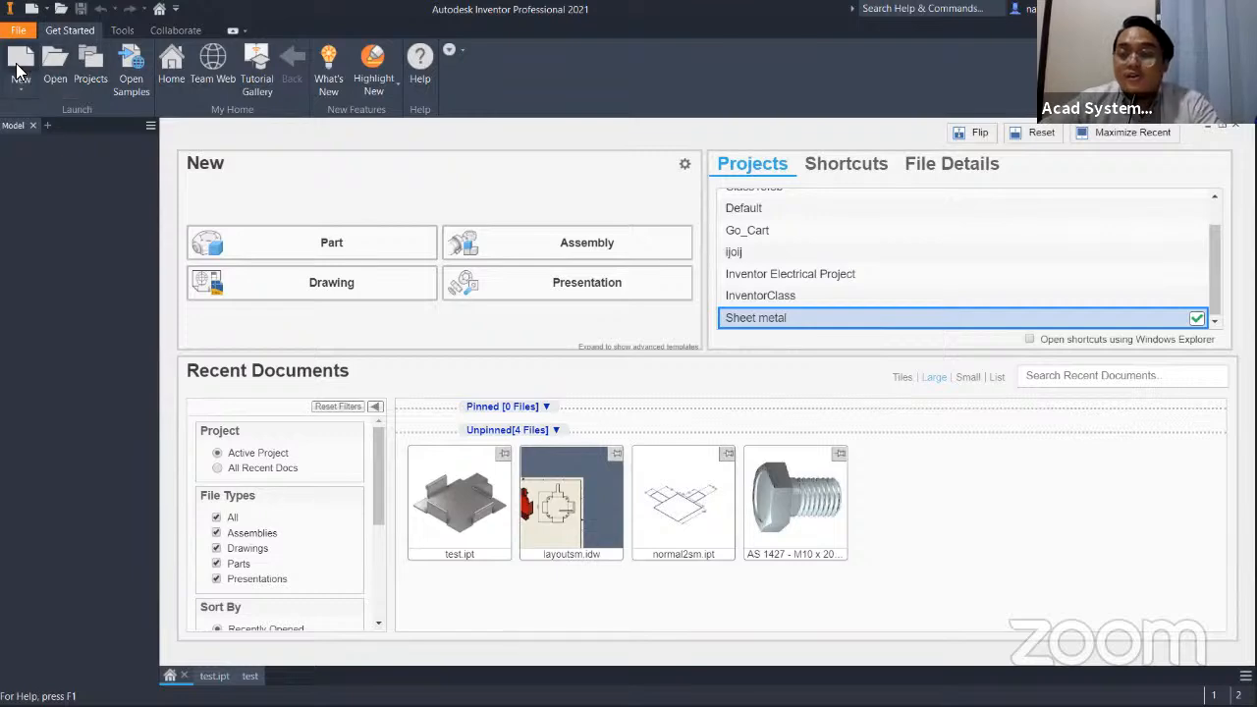
Create a new part from the Standard.ipt template.
{"action": "left_click", "coordinate": [53, 80]}
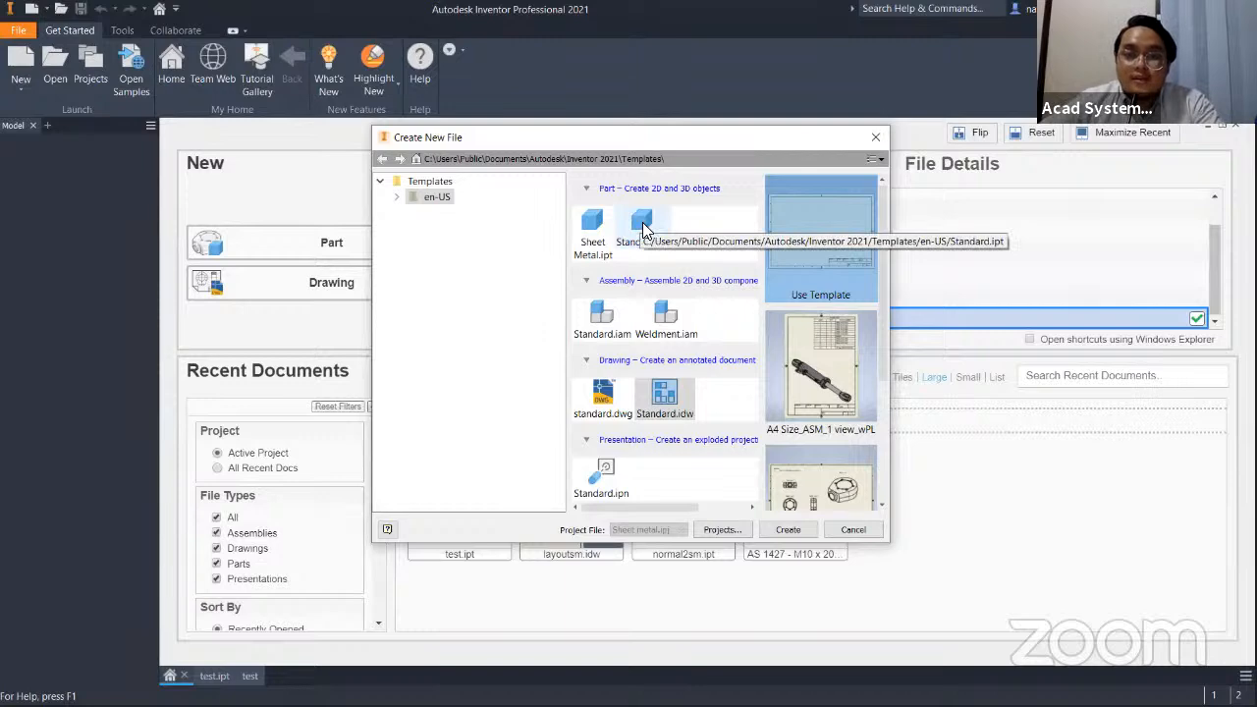
{"action": "left_click", "coordinate": [643, 226]}
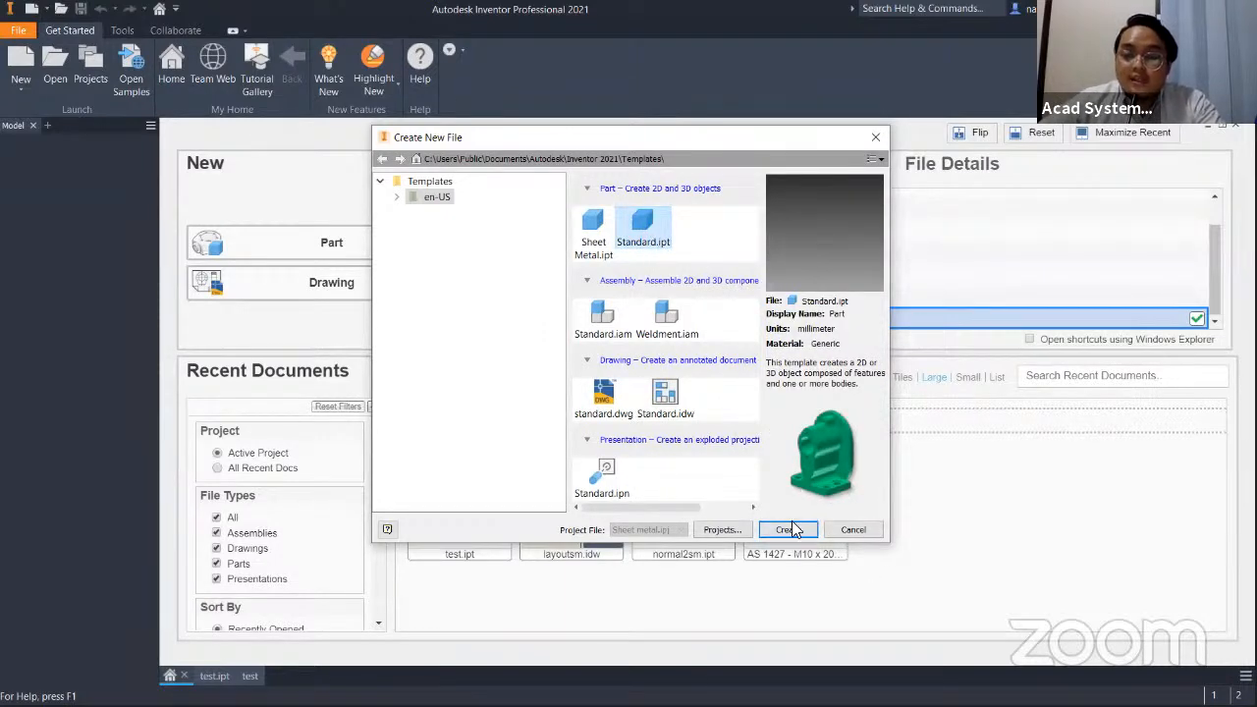
{"action": "left_click", "coordinate": [790, 530]}
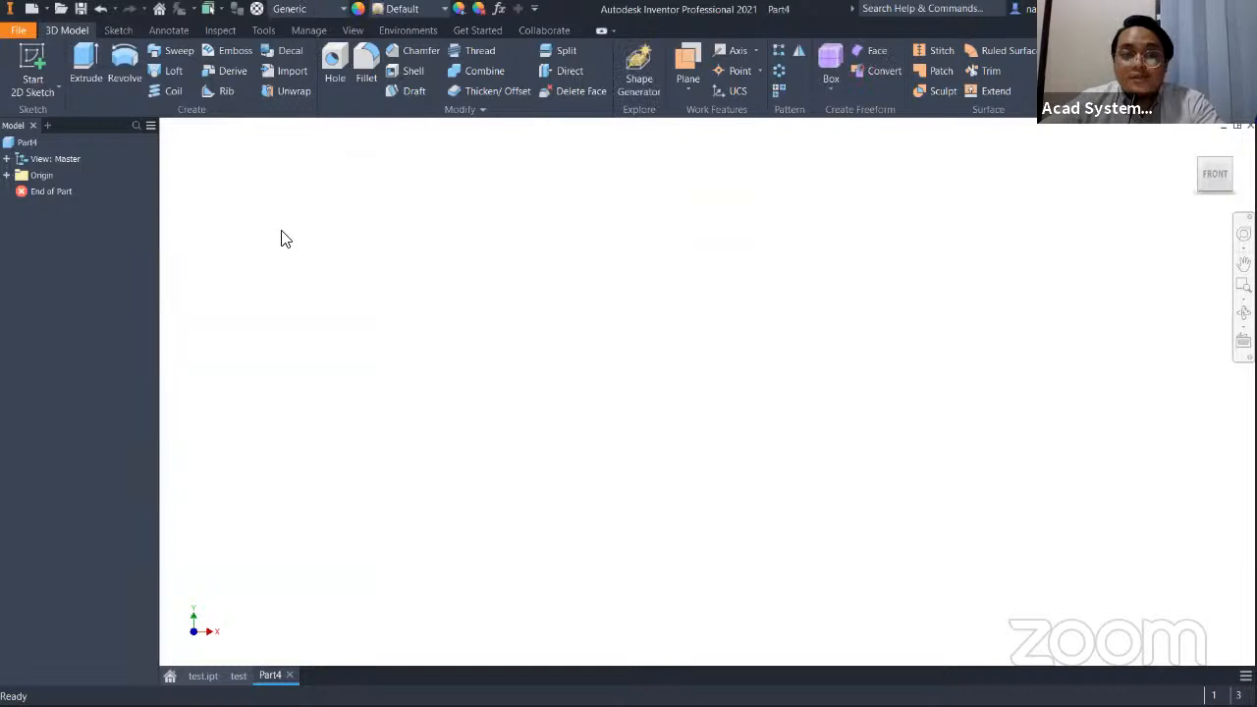
Sketch a rectangle around the origin on the XZ plane, finish the sketch and convert the standard part to sheet metal.
{"action": "left_click", "coordinate": [6, 176]}
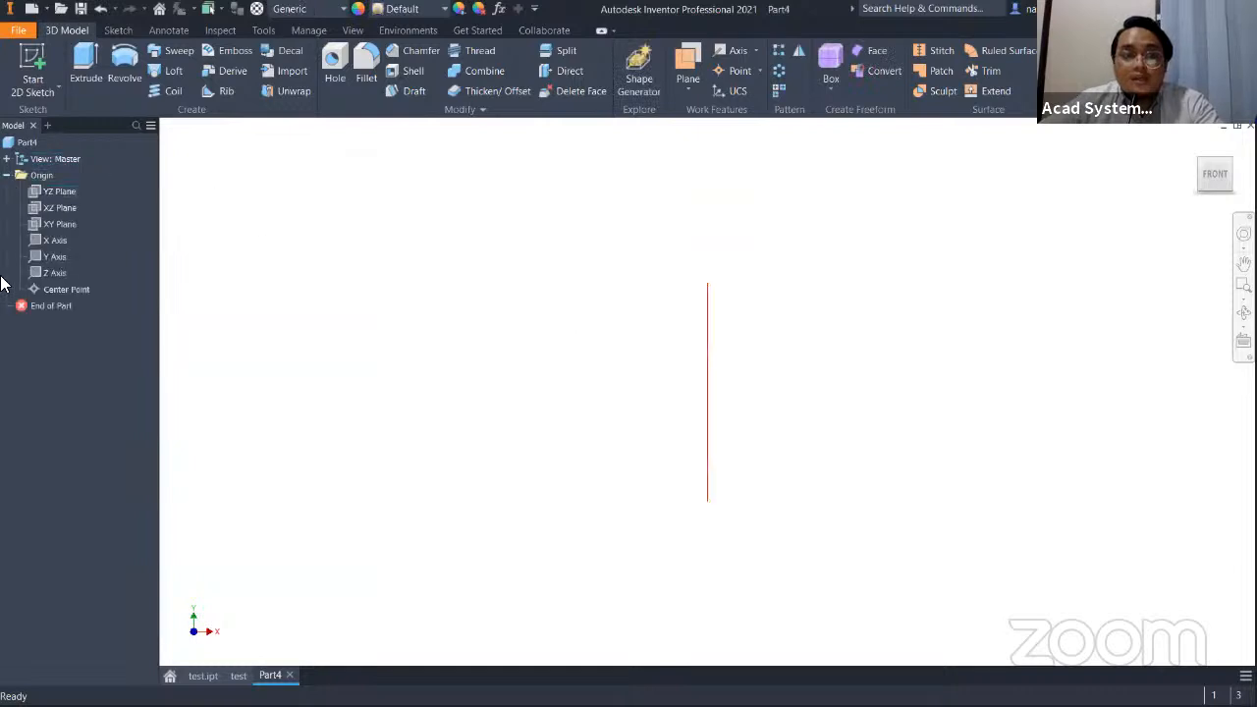
{"action": "left_click", "coordinate": [33, 61]}
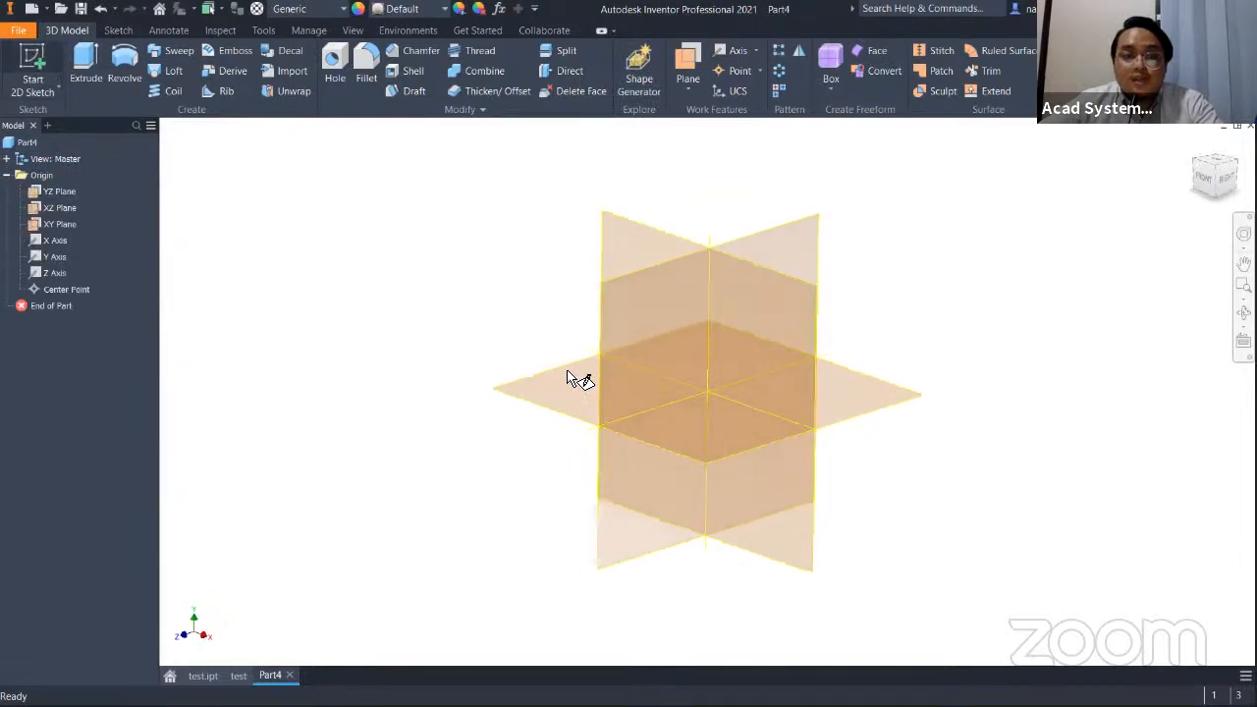
{"action": "left_click", "coordinate": [712, 428]}
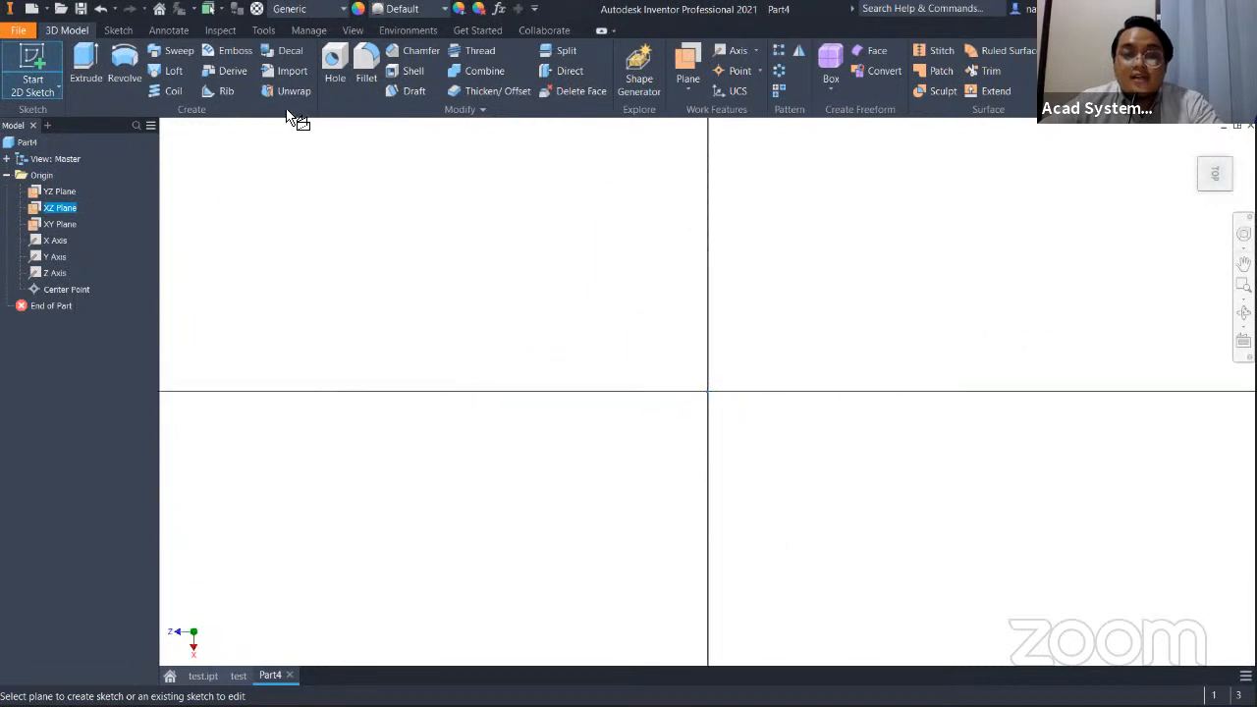
{"action": "left_click", "coordinate": [208, 59]}
{"action": "left_click", "coordinate": [492, 224]}
{"action": "left_click", "coordinate": [933, 562]}
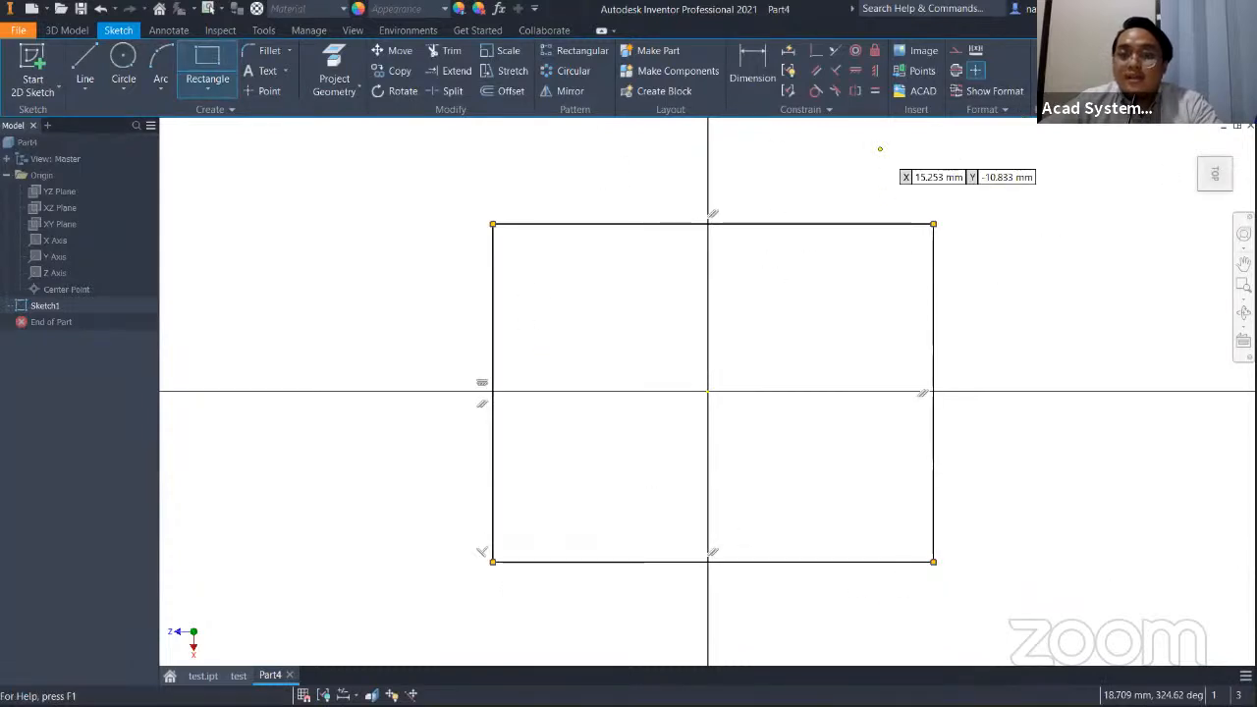
{"action": "left_click", "coordinate": [1063, 70]}
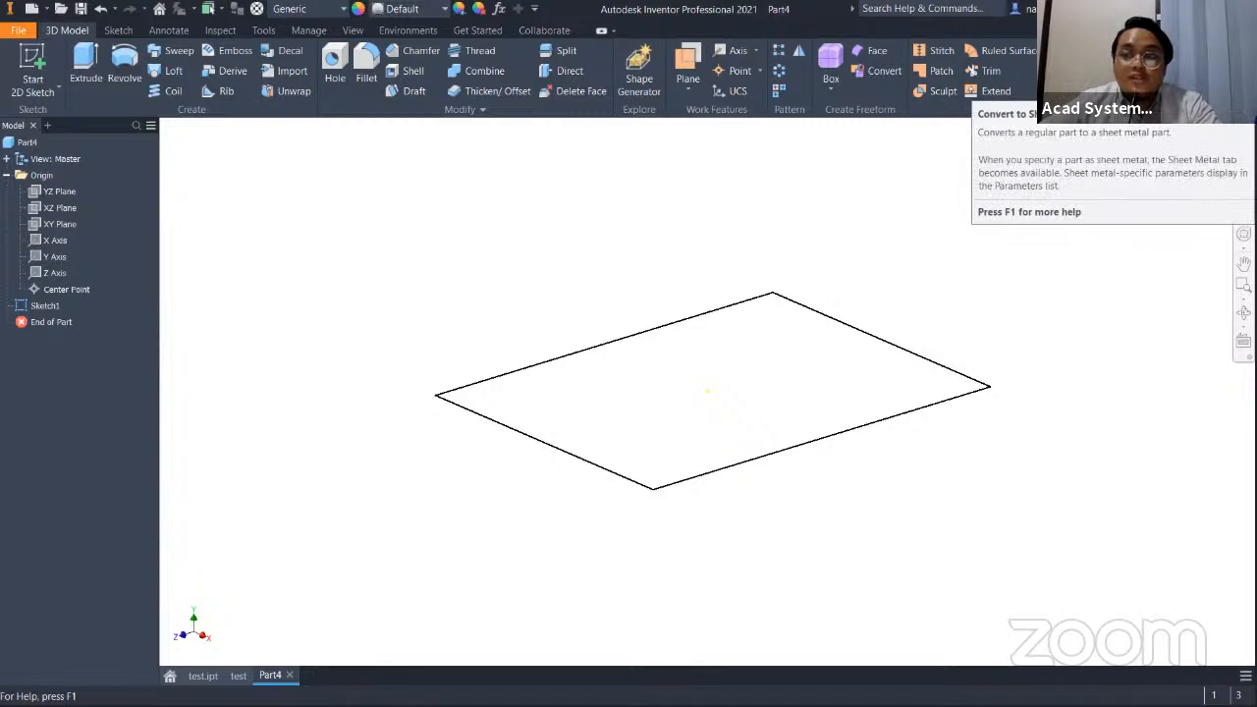
{"action": "left_click", "coordinate": [1056, 69]}
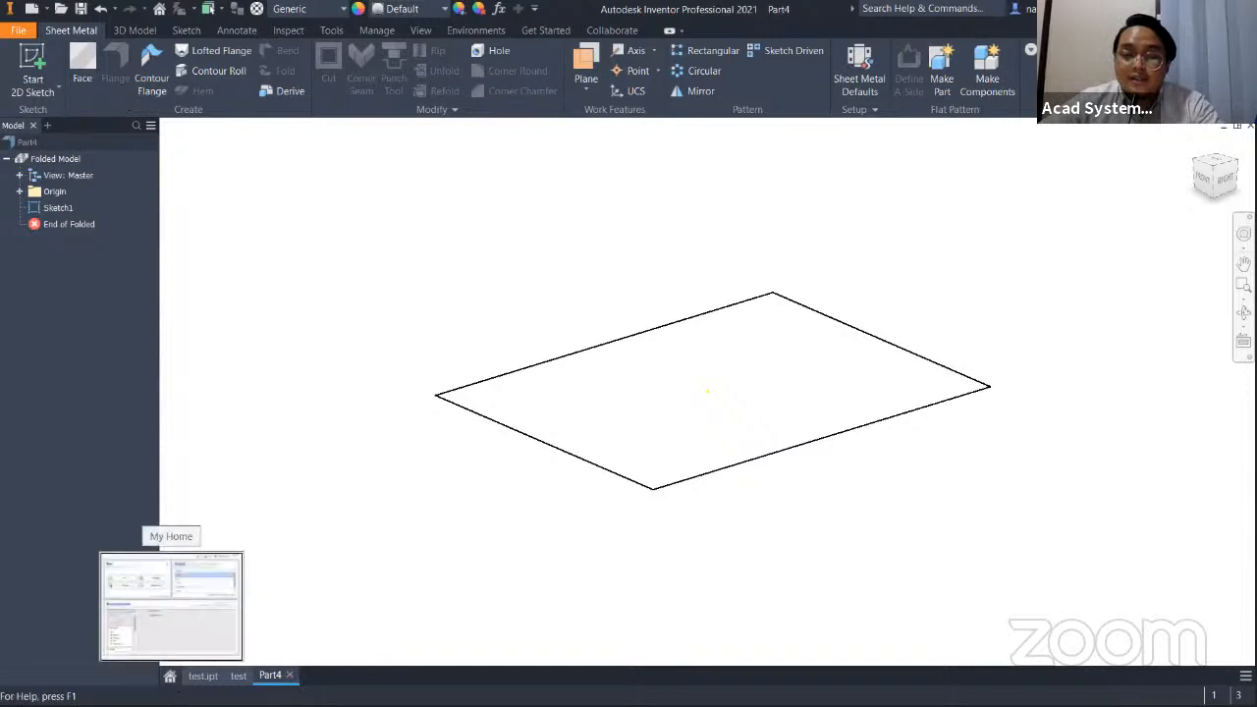
Create another new part from the Sheet Metal.ipt template.
{"action": "left_click", "coordinate": [171, 678]}
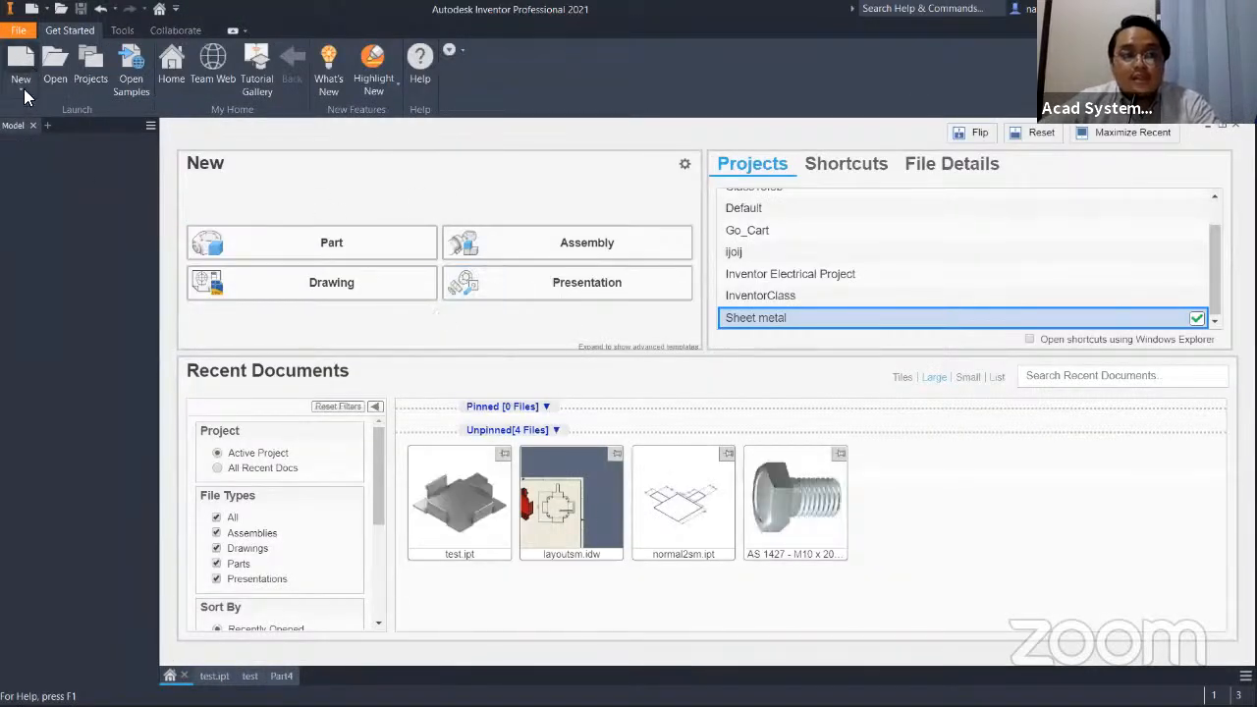
{"action": "left_click", "coordinate": [20, 71]}
{"action": "left_click", "coordinate": [596, 236]}
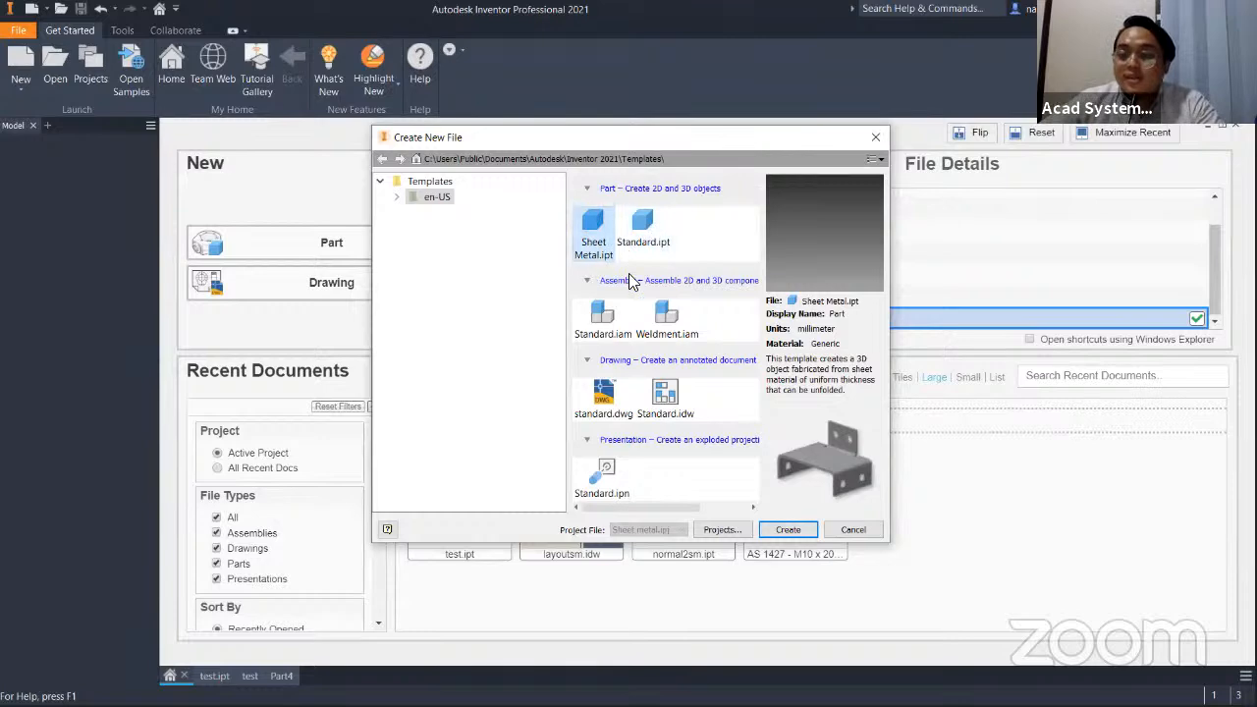
{"action": "left_click", "coordinate": [787, 528]}
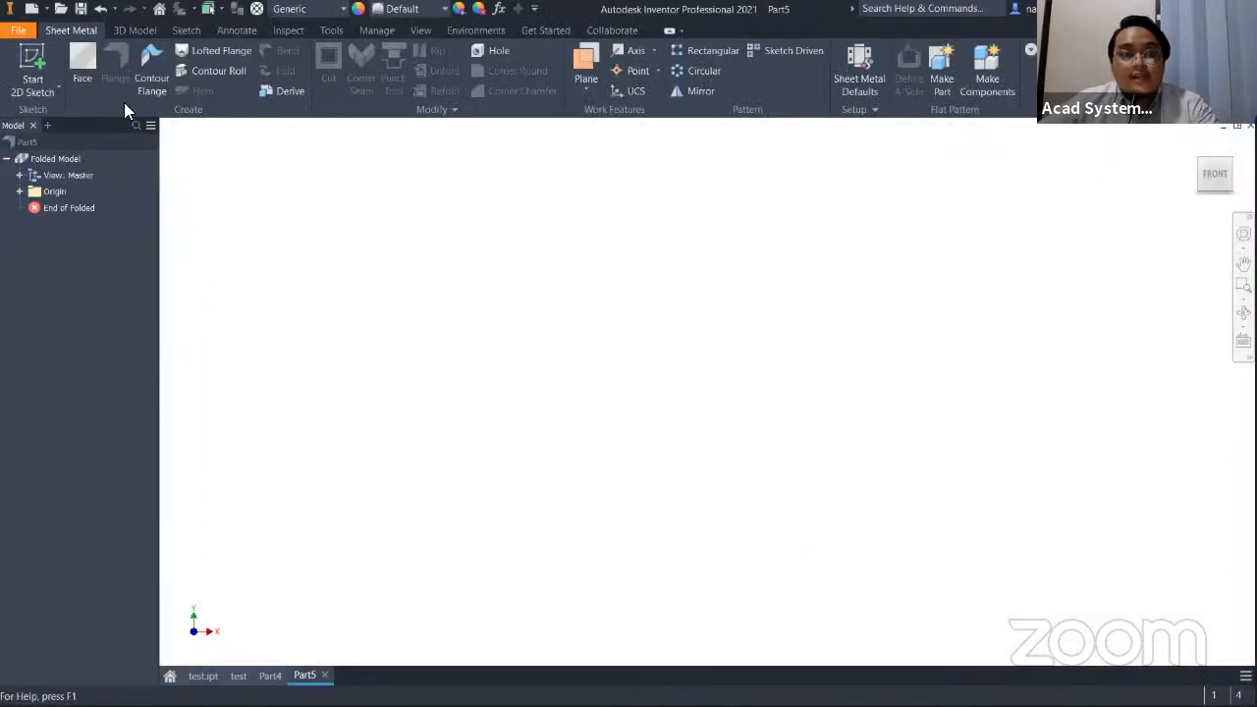
Start a 2D sketch on the XZ plane of the new sheet metal part with the Rectangle tool ready.
{"action": "left_click", "coordinate": [20, 190]}
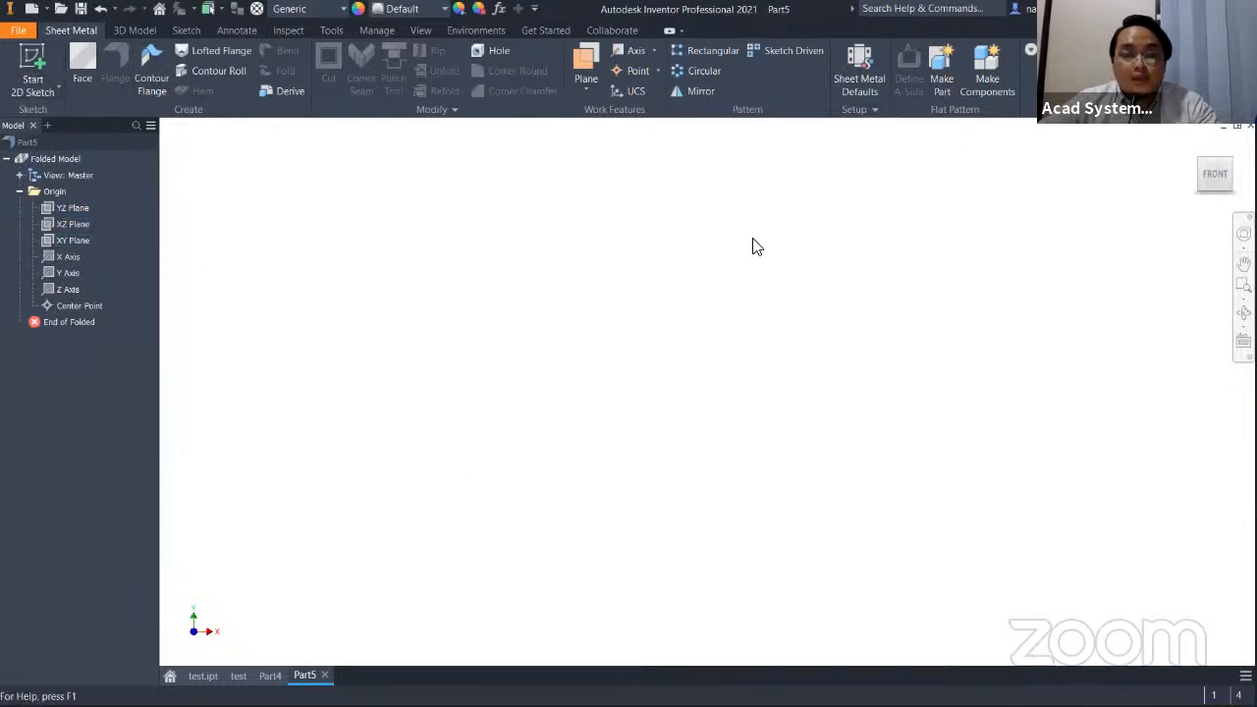
{"action": "left_click", "coordinate": [33, 64]}
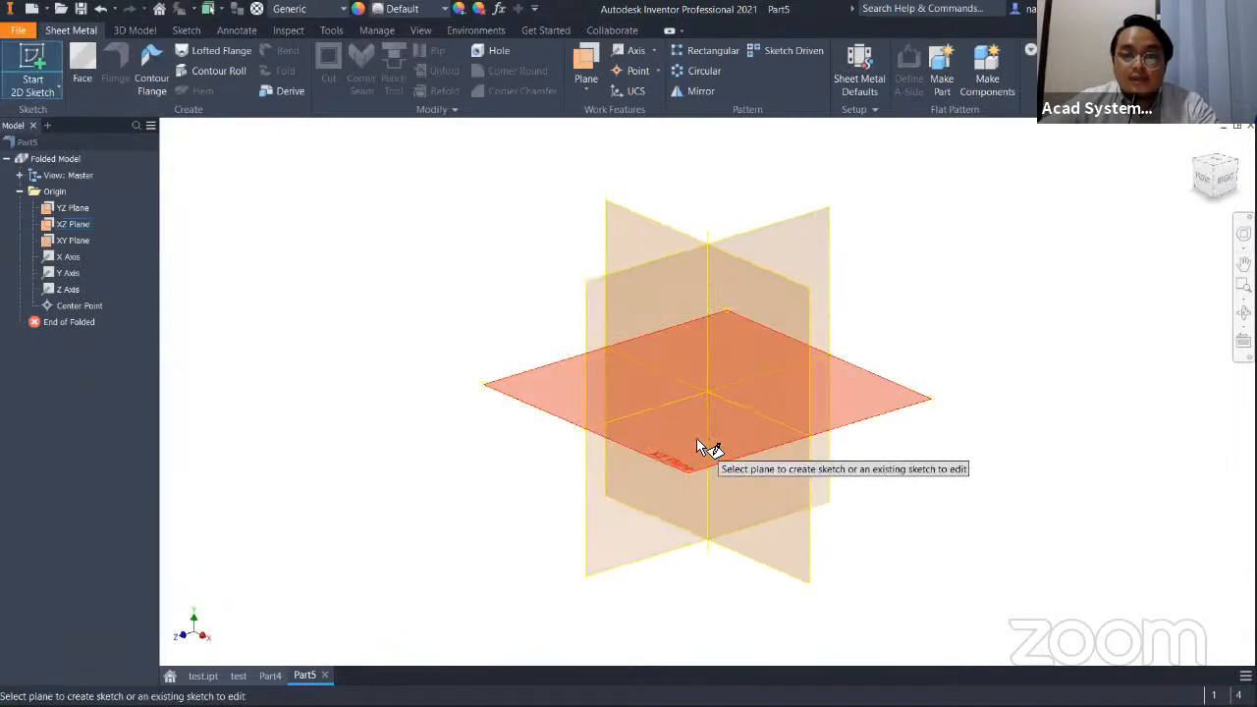
{"action": "left_click", "coordinate": [696, 438]}
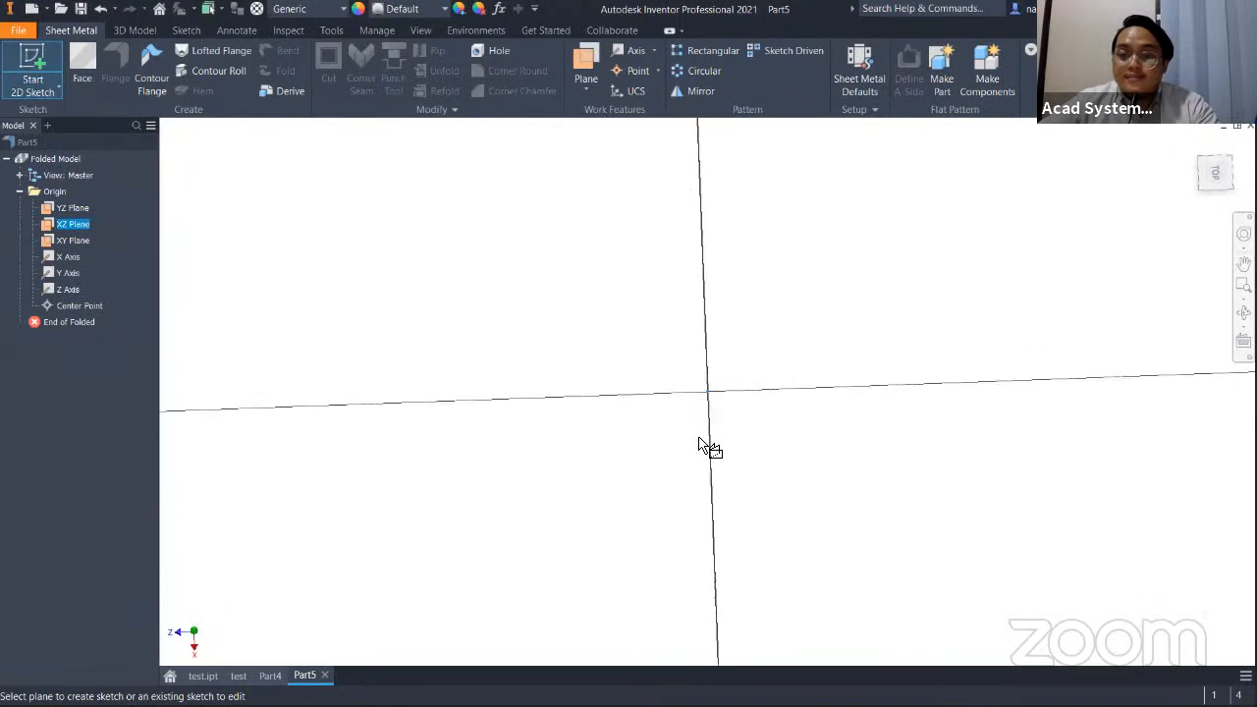
{"action": "left_click", "coordinate": [208, 69]}
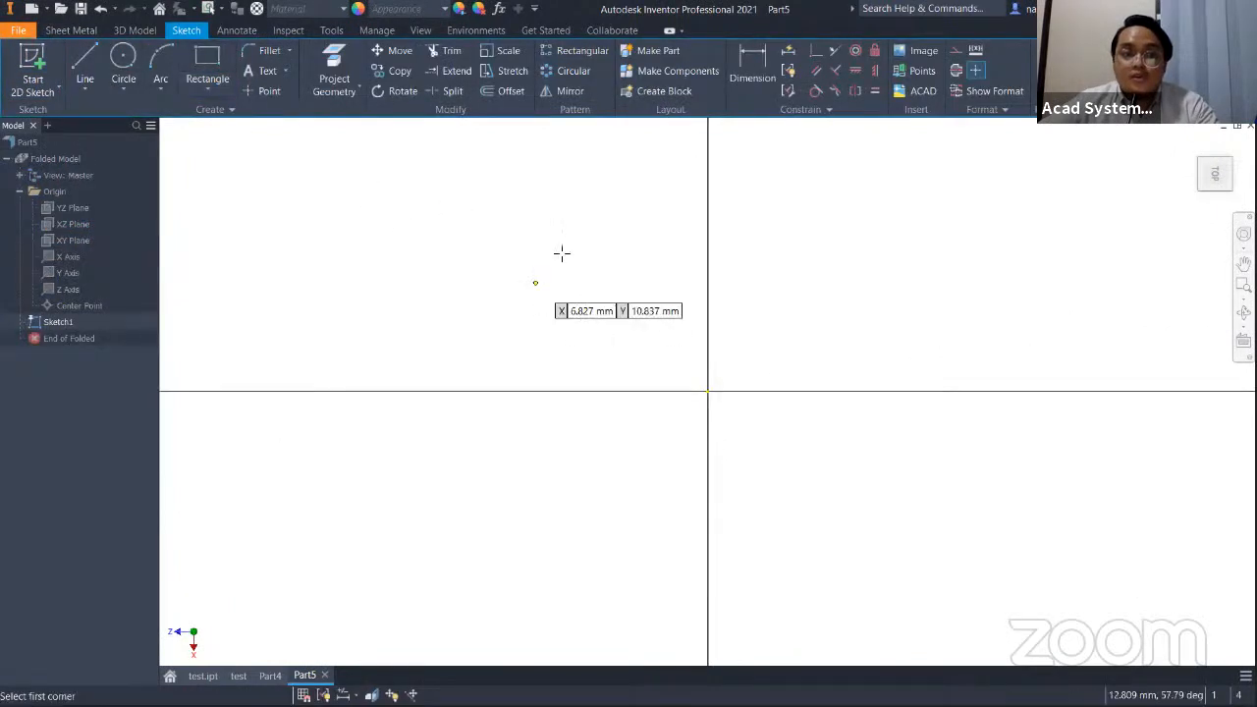
Look at the finished sheet metal model in test.ipt and return to the Part5 sketch.
{"action": "left_click", "coordinate": [203, 677]}
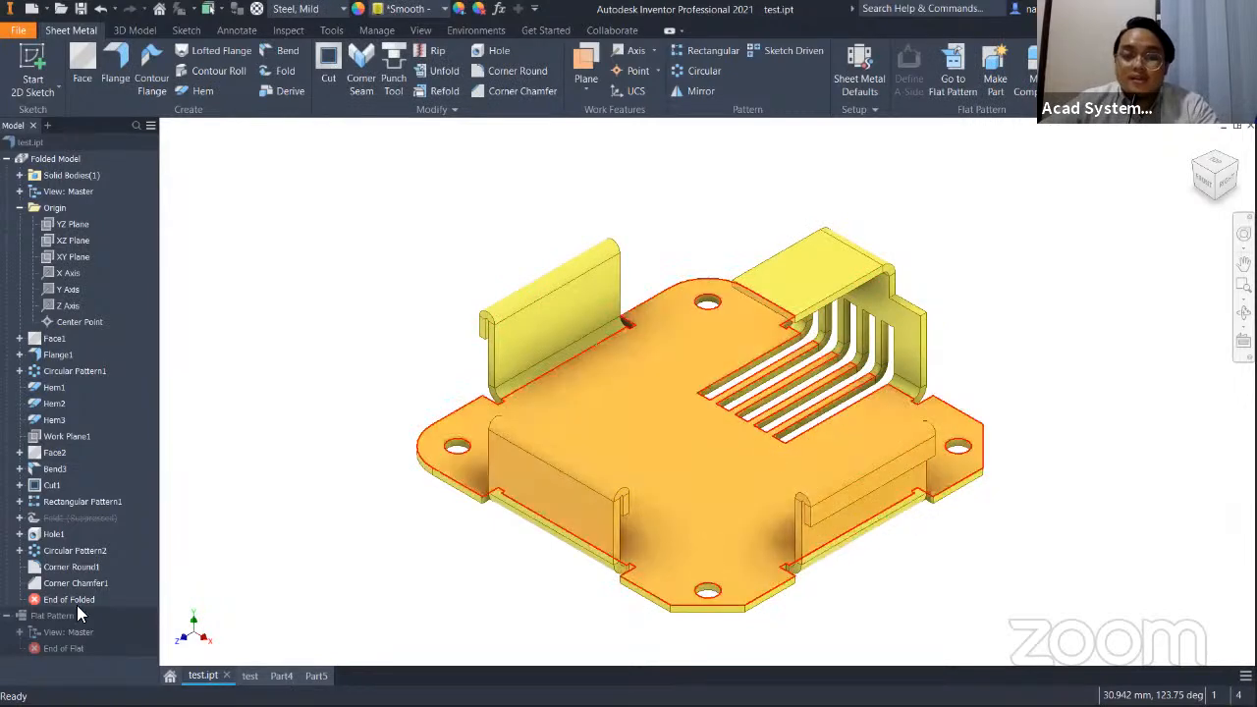
{"action": "left_click", "coordinate": [282, 678]}
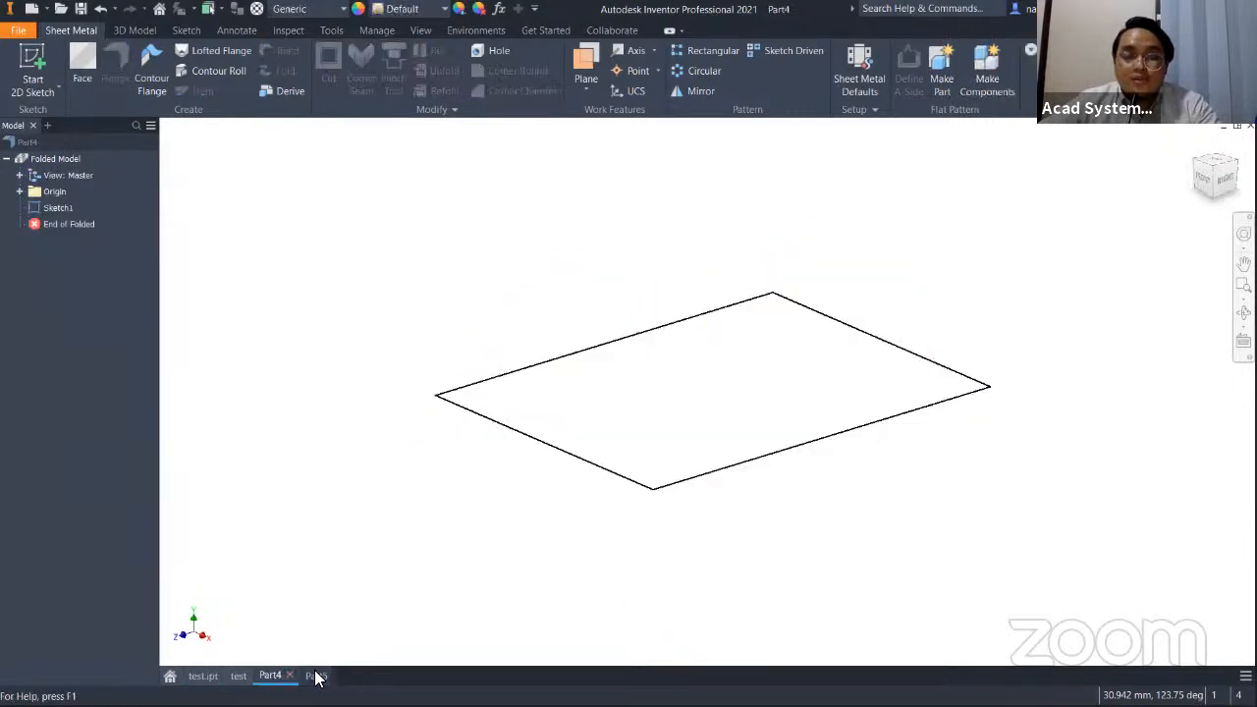
{"action": "left_click", "coordinate": [315, 676]}
Draw a 50 by 50 mm rectangle around the origin.
{"action": "left_click", "coordinate": [445, 231]}
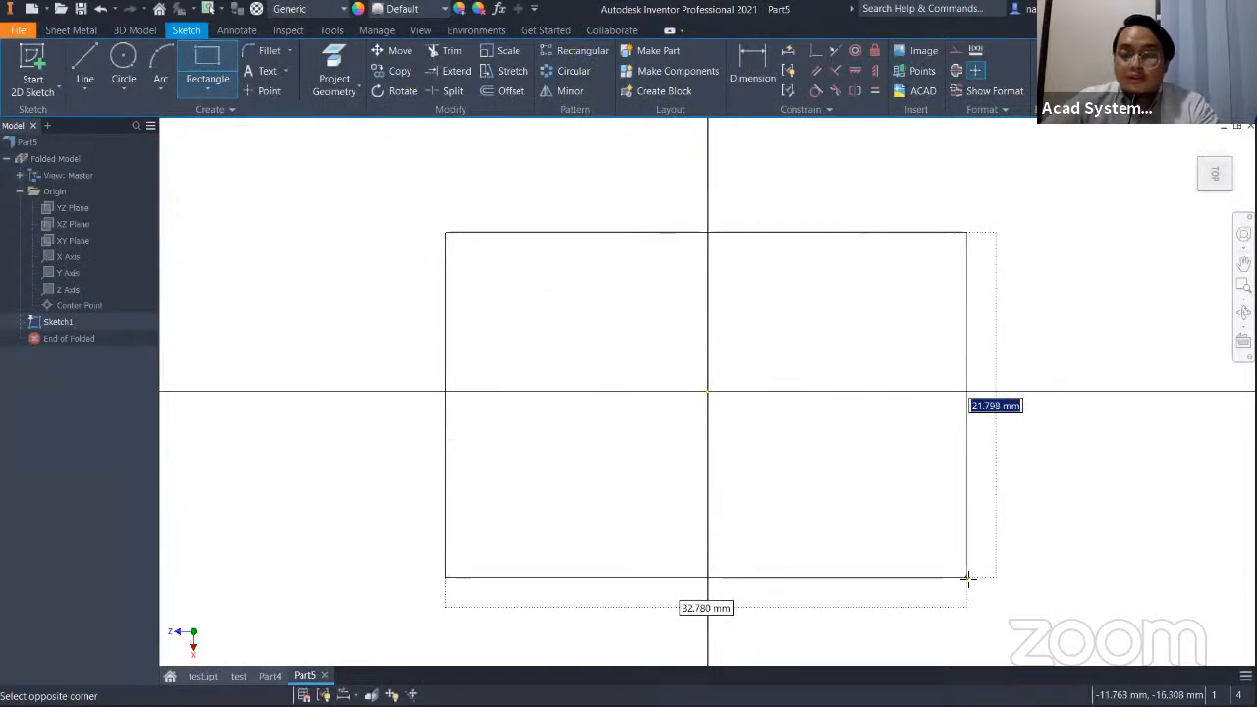
{"action": "type", "text": "50"}
{"action": "key", "text": "Tab"}
{"action": "type", "text": "50"}
{"action": "left_click", "coordinate": [967, 580]}
{"action": "scroll", "coordinate": [808, 443], "scroll_direction": "up", "scroll_amount": 3}
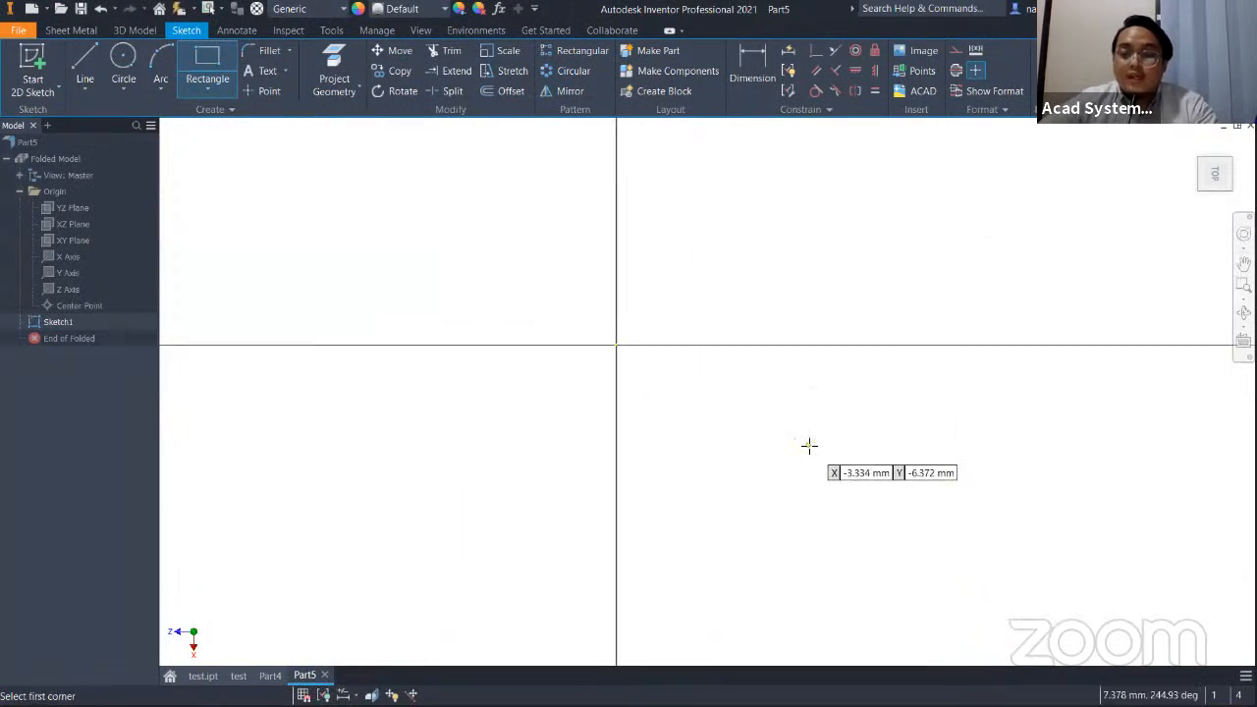
{"action": "scroll", "coordinate": [809, 443], "scroll_direction": "down", "scroll_amount": 8}
{"action": "middle_click_drag", "start_coordinate": [822, 477], "coordinate": [746, 341]}
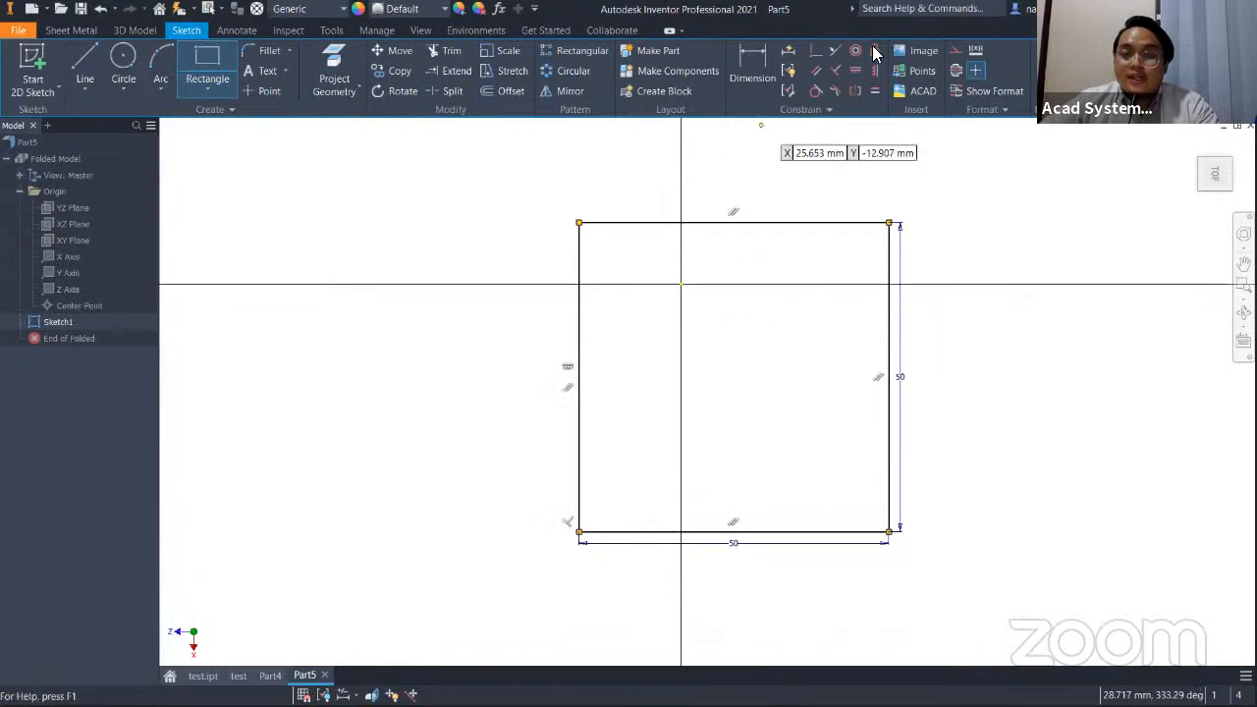
Centre the square on the origin with horizontal and vertical constraints to two side midpoints, and finish the sketch.
{"action": "left_click", "coordinate": [853, 71]}
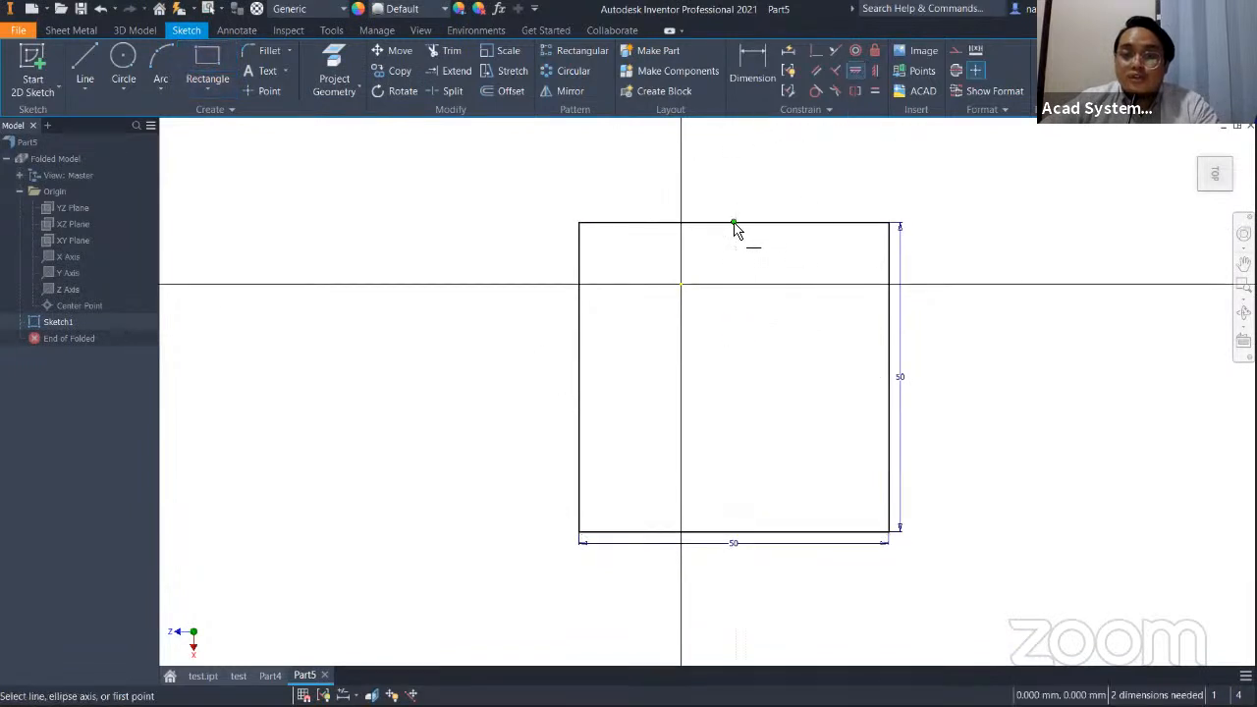
{"action": "left_click", "coordinate": [734, 225]}
{"action": "left_click", "coordinate": [681, 286]}
{"action": "left_click", "coordinate": [873, 70]}
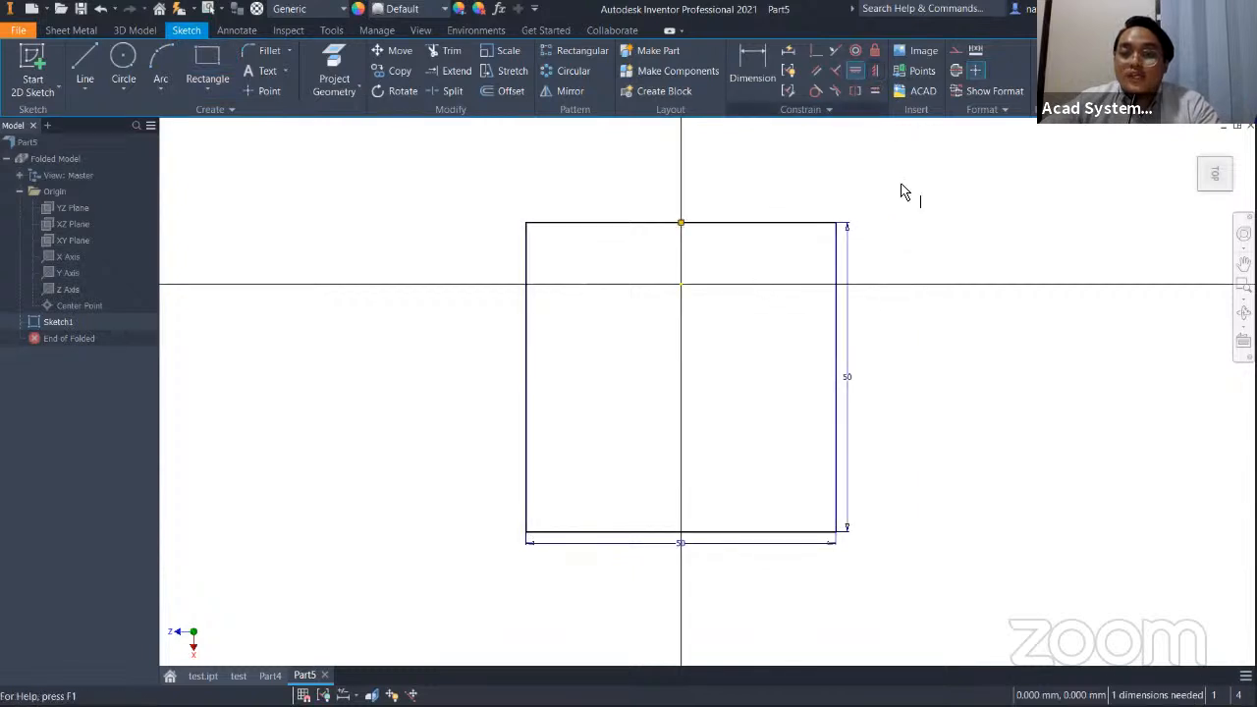
{"action": "left_click", "coordinate": [836, 390]}
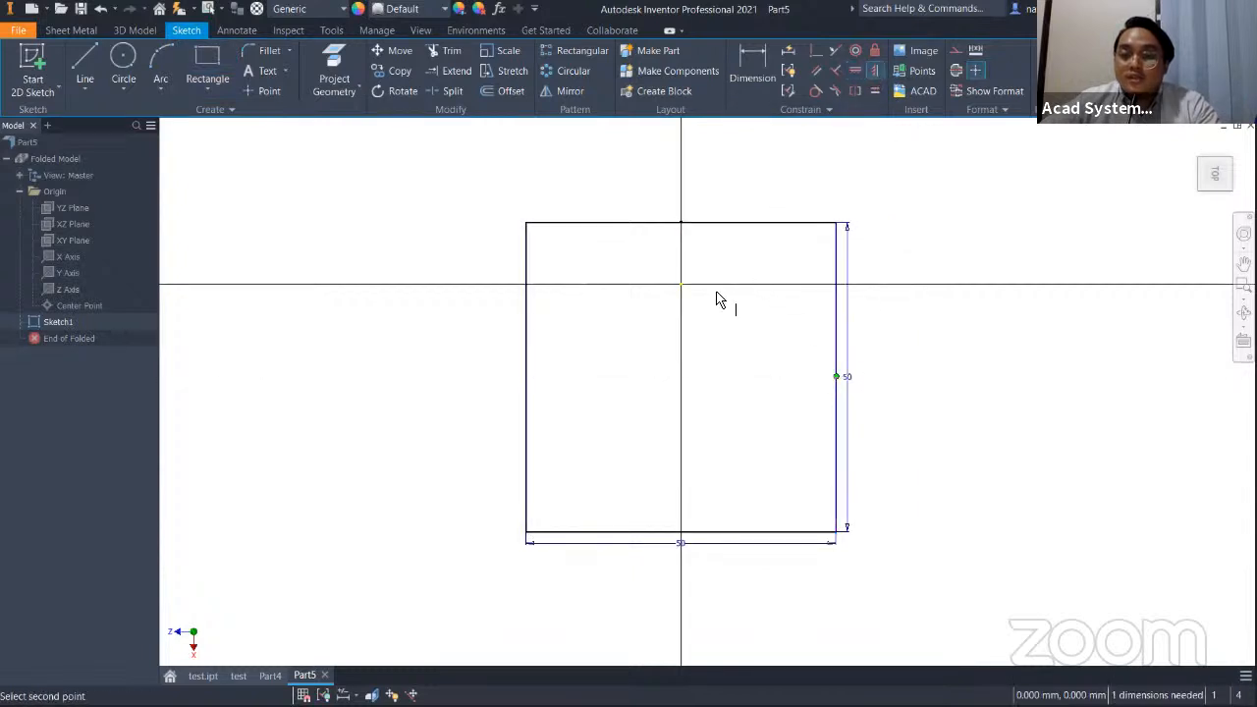
{"action": "left_click", "coordinate": [683, 289]}
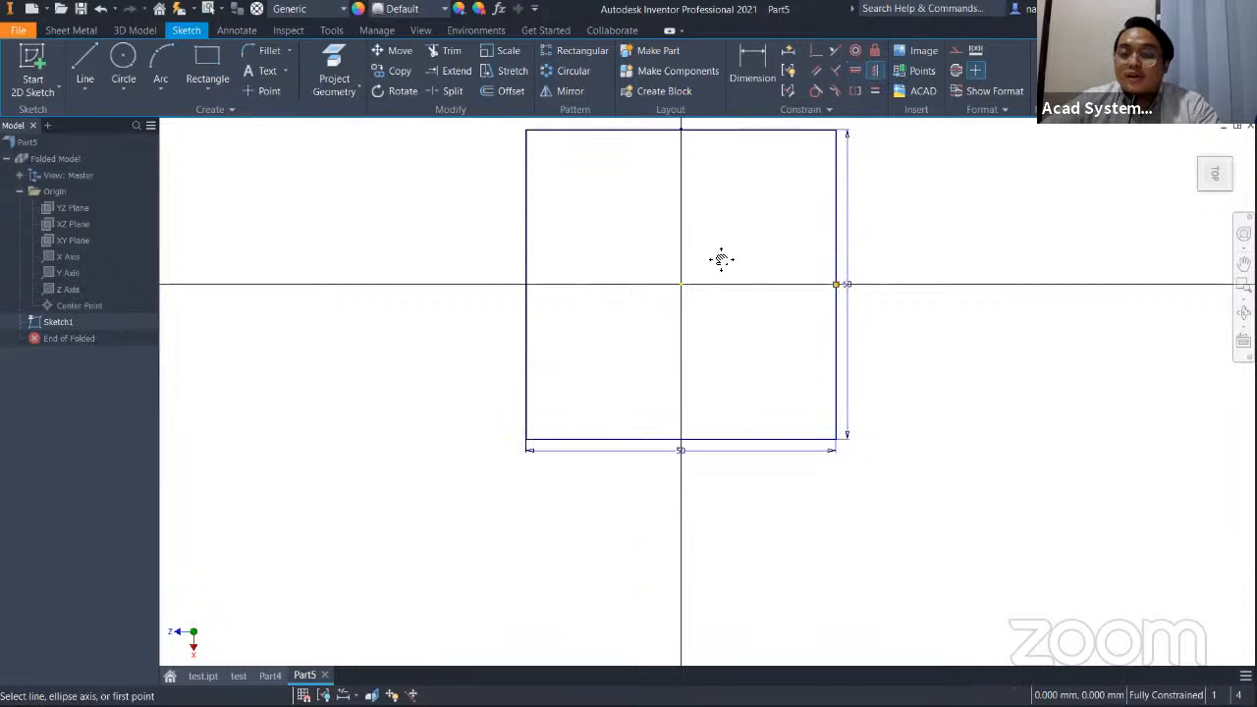
{"action": "middle_click_drag", "start_coordinate": [715, 249], "coordinate": [731, 324]}
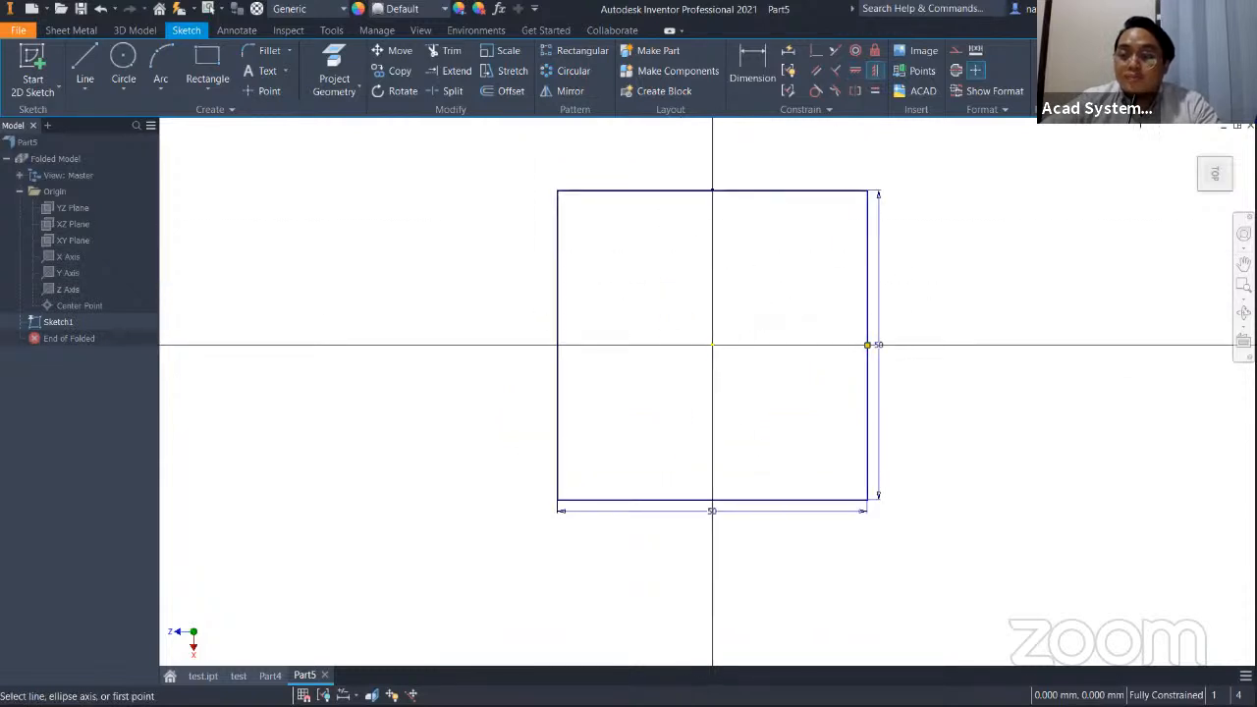
{"action": "key", "text": "Escape"}
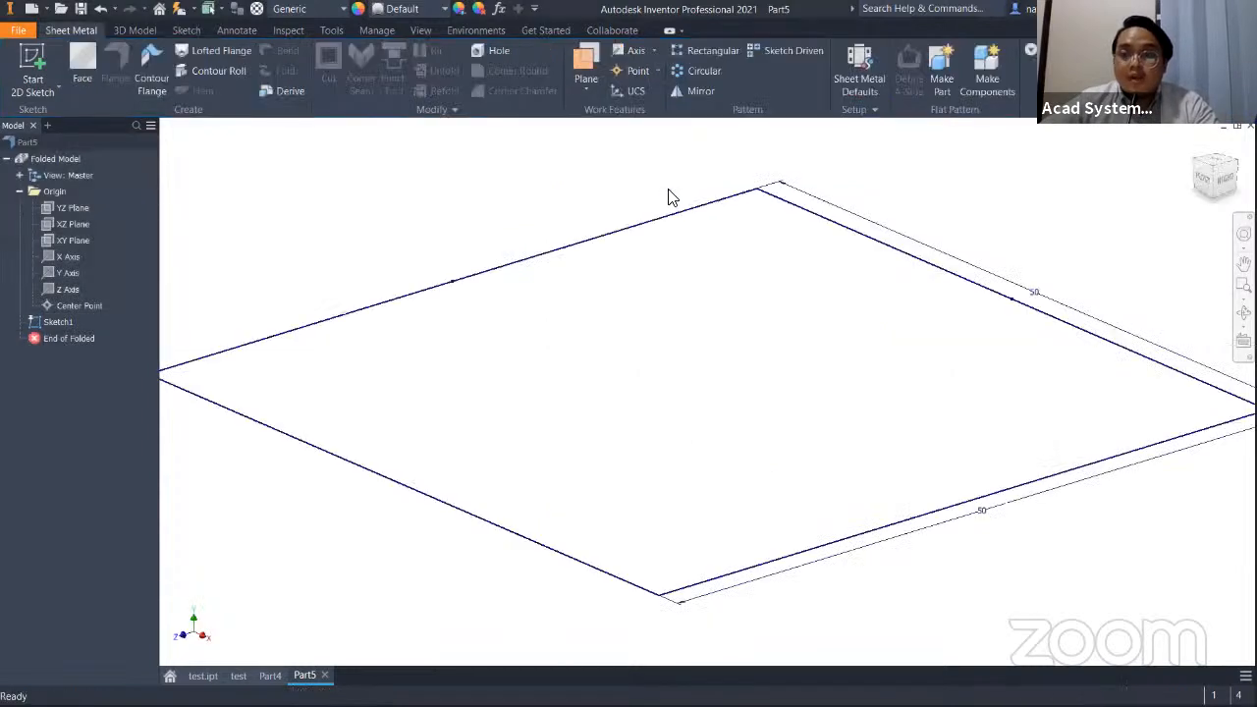
{"action": "left_click", "coordinate": [86, 54]}
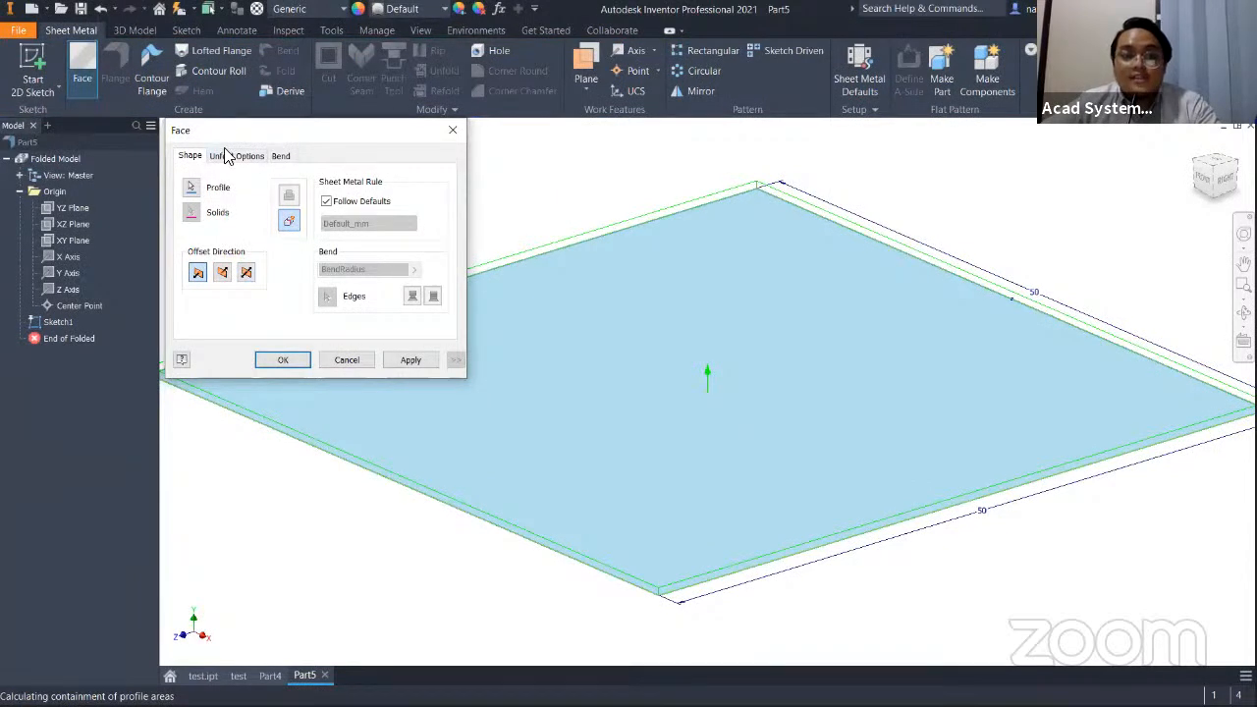
{"action": "left_click", "coordinate": [453, 129]}
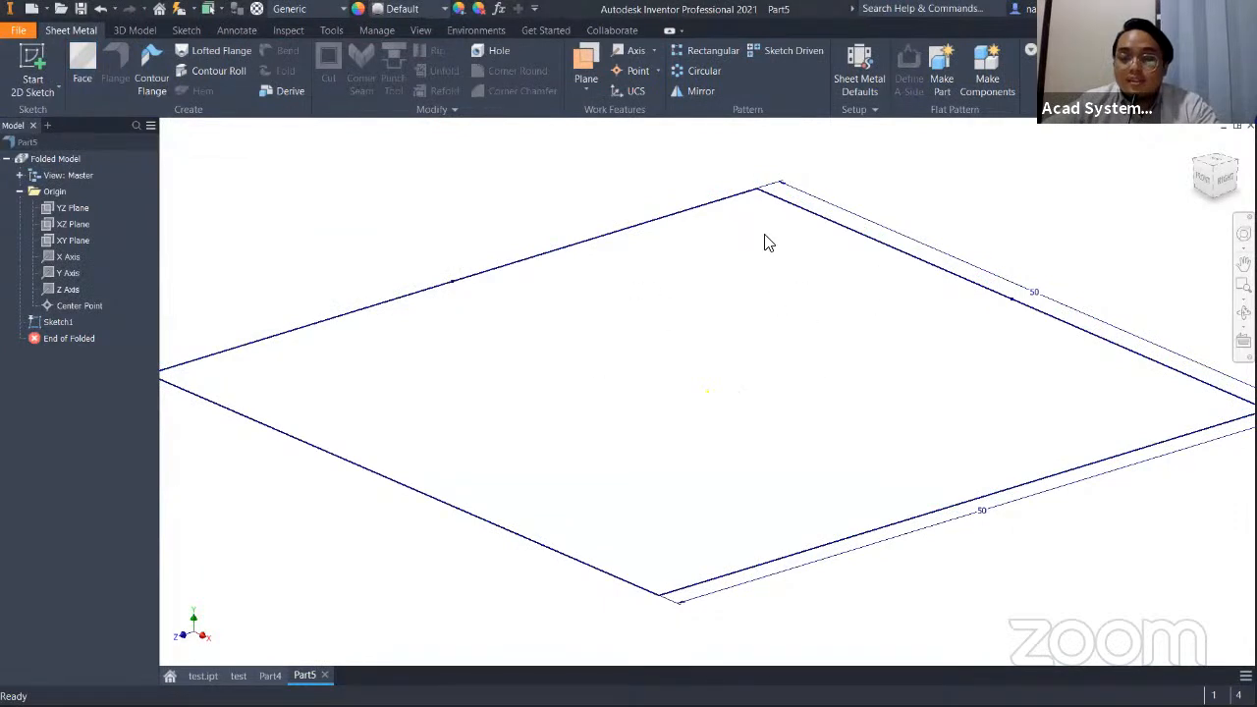
{"action": "left_click", "coordinate": [83, 65]}
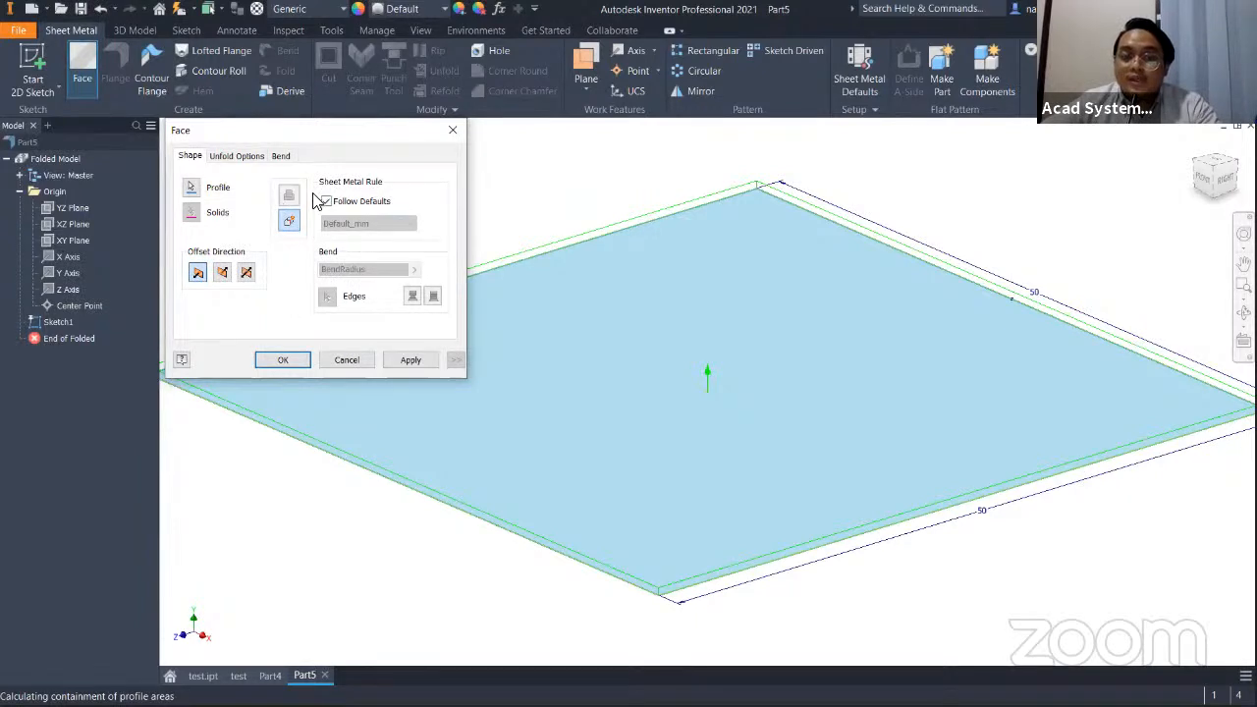
{"action": "left_click", "coordinate": [349, 359]}
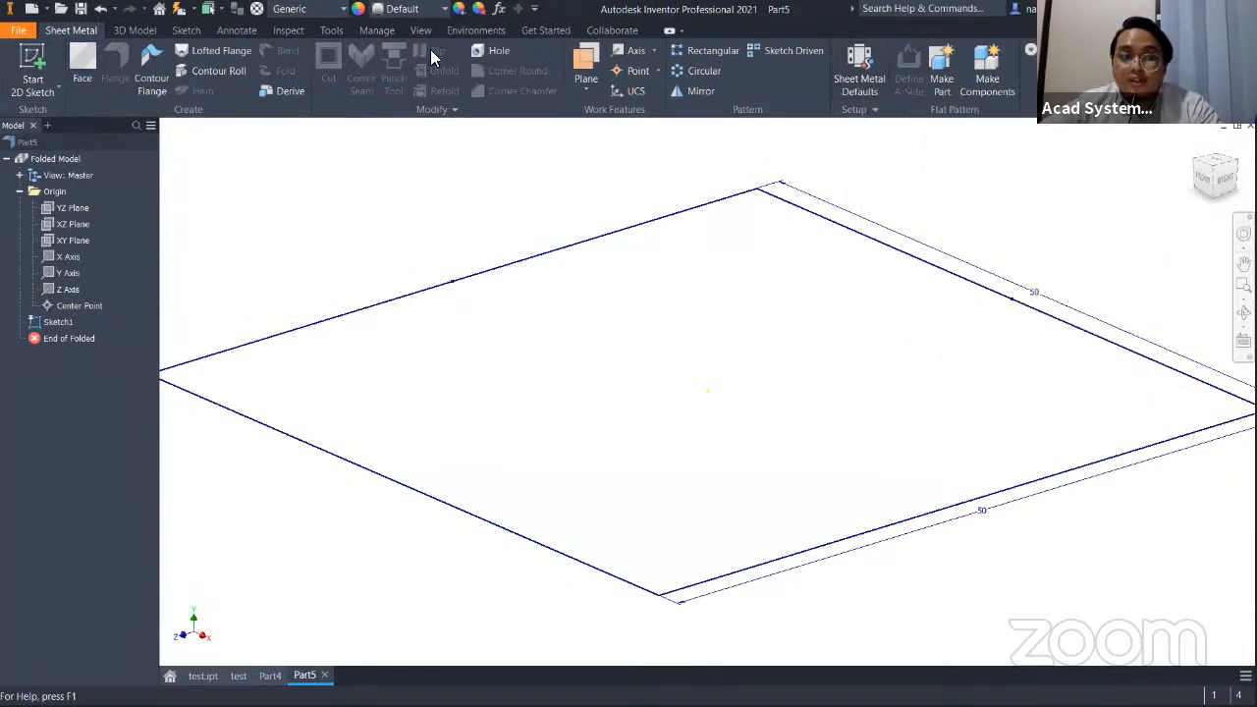
Create a sheet metal rule named SheetMetalACAD from Default_mm and make it the active rule.
{"action": "left_click", "coordinate": [856, 79]}
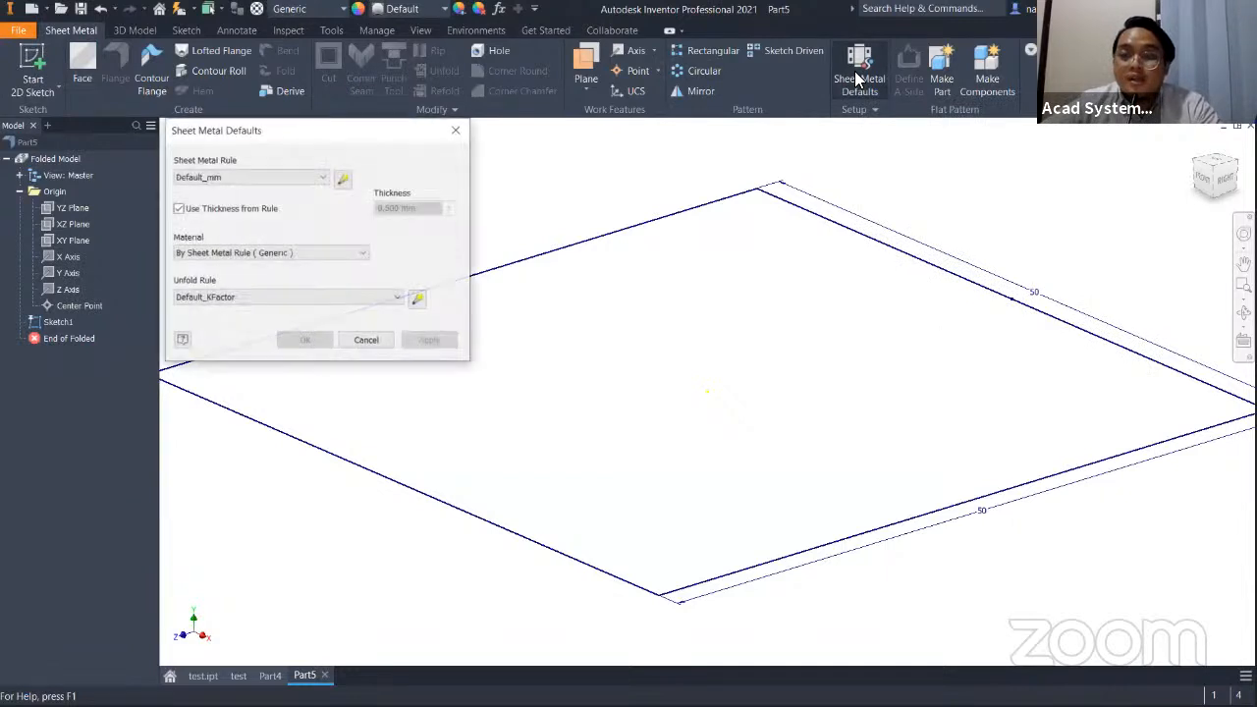
{"action": "left_click", "coordinate": [209, 178]}
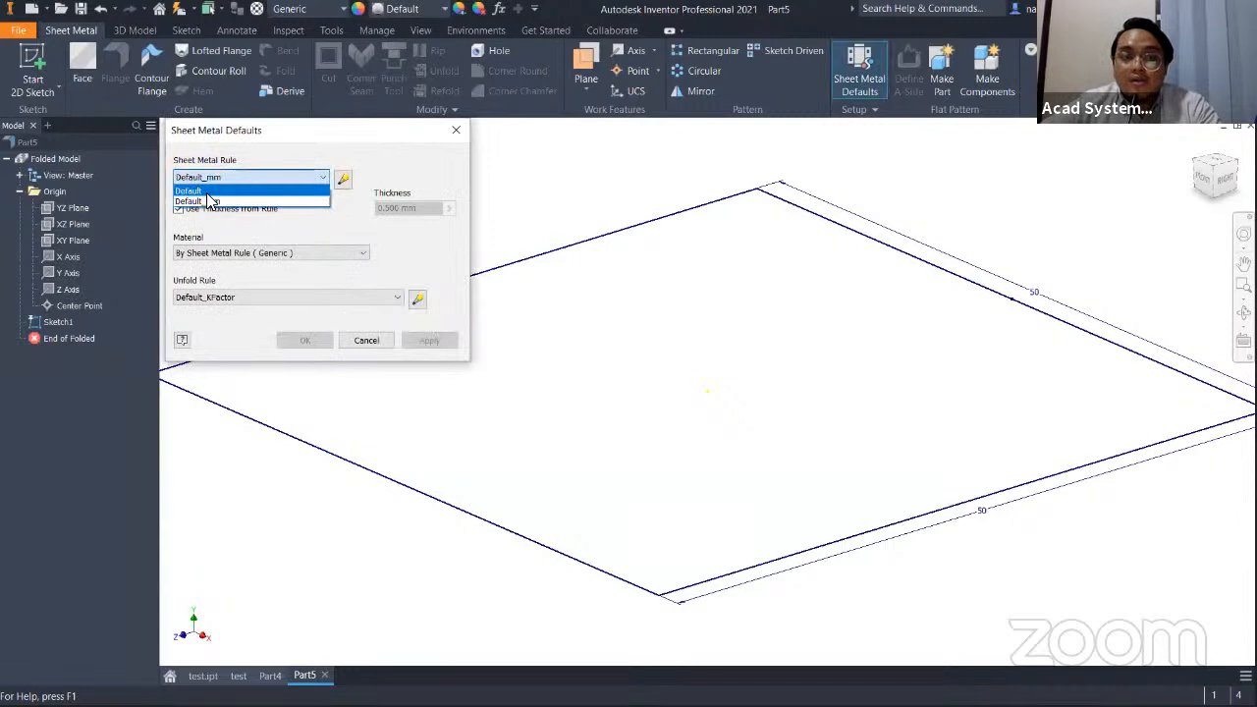
{"action": "left_click", "coordinate": [324, 148]}
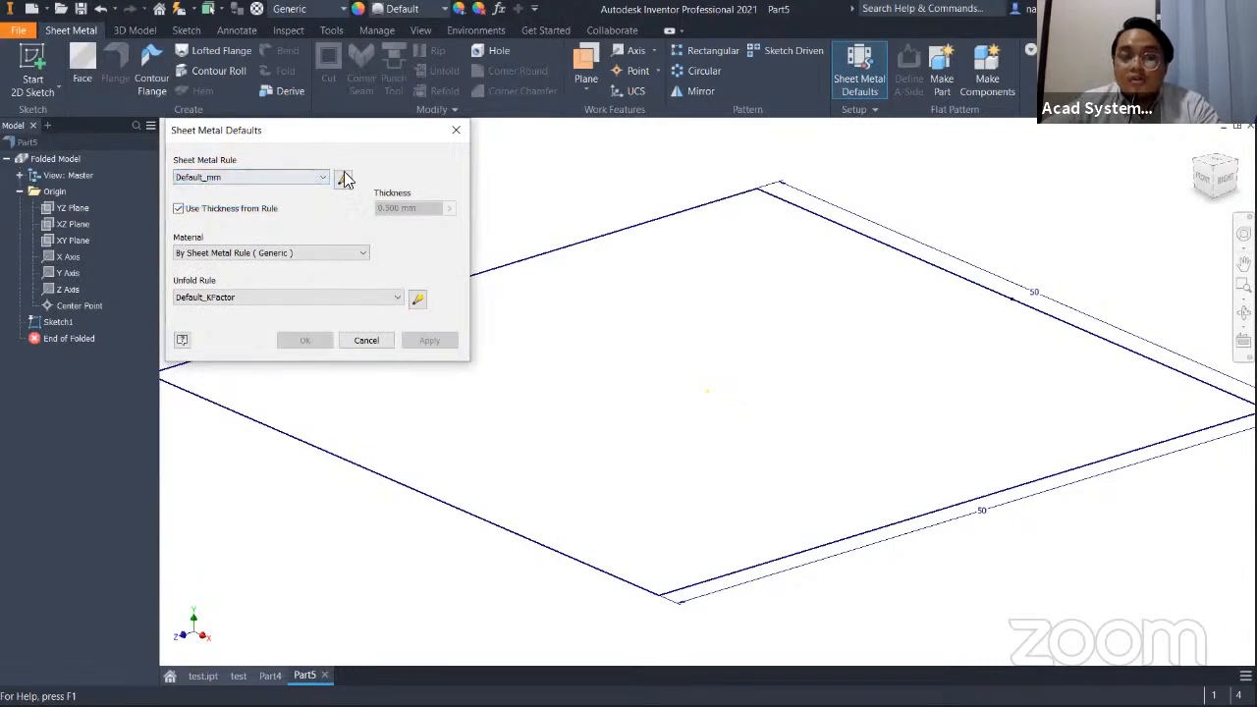
{"action": "left_click", "coordinate": [344, 182]}
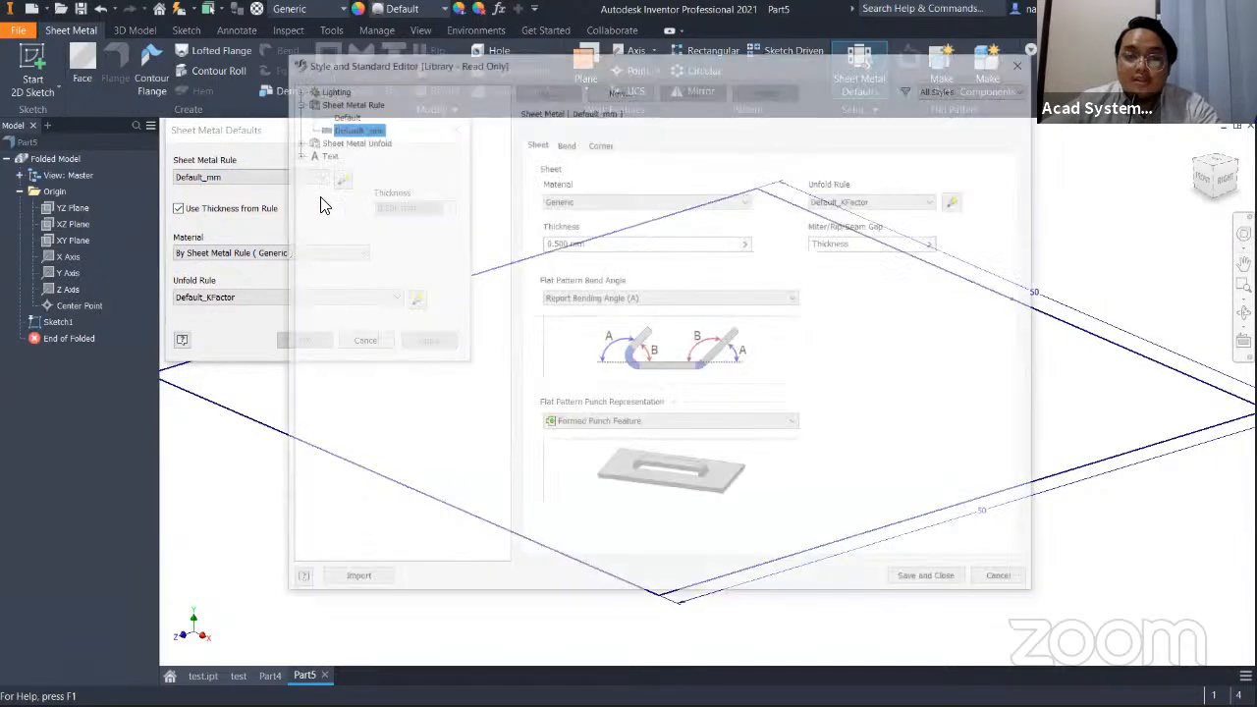
{"action": "key", "text": "Escape"}
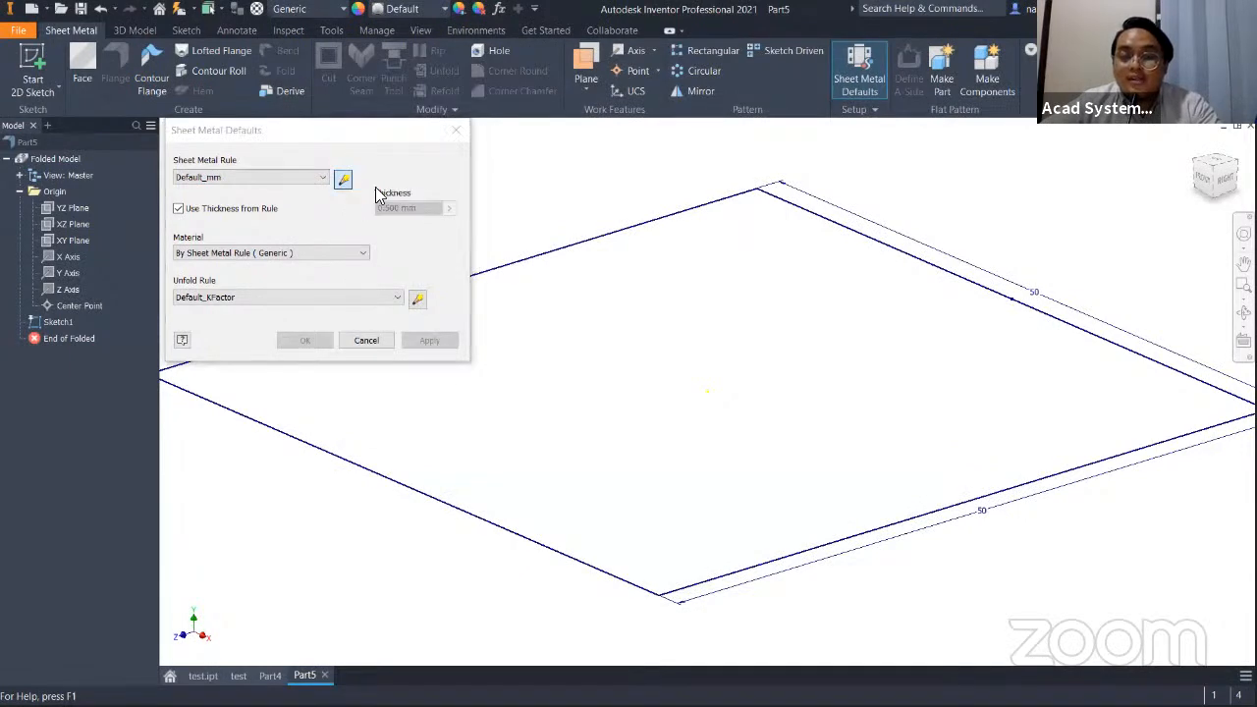
{"action": "left_click", "coordinate": [343, 178]}
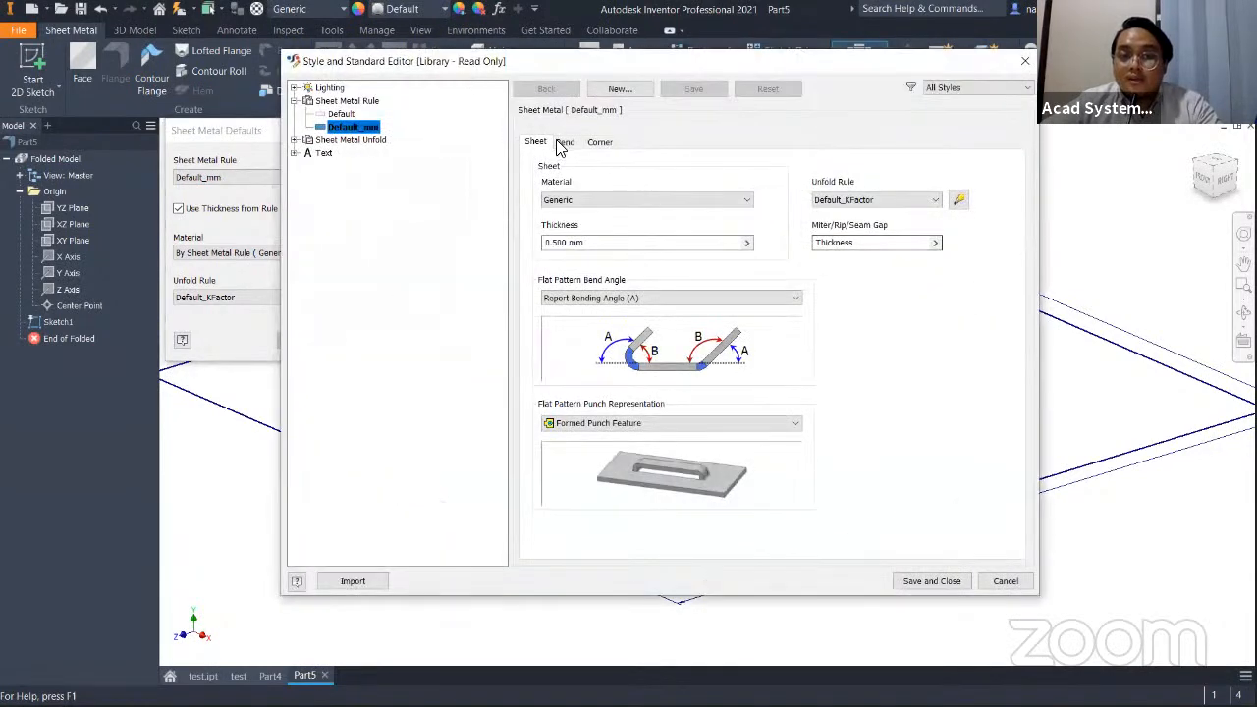
{"action": "left_click", "coordinate": [619, 88]}
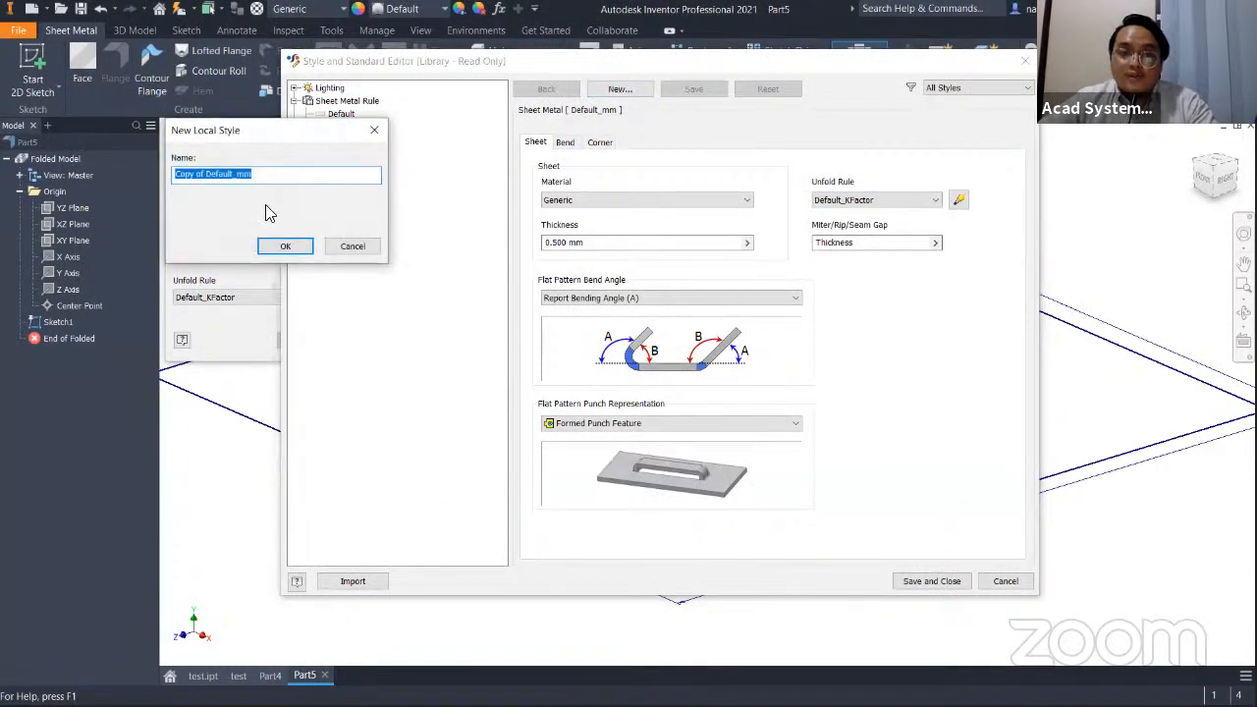
{"action": "type", "text": "SheetMetalACAD"}
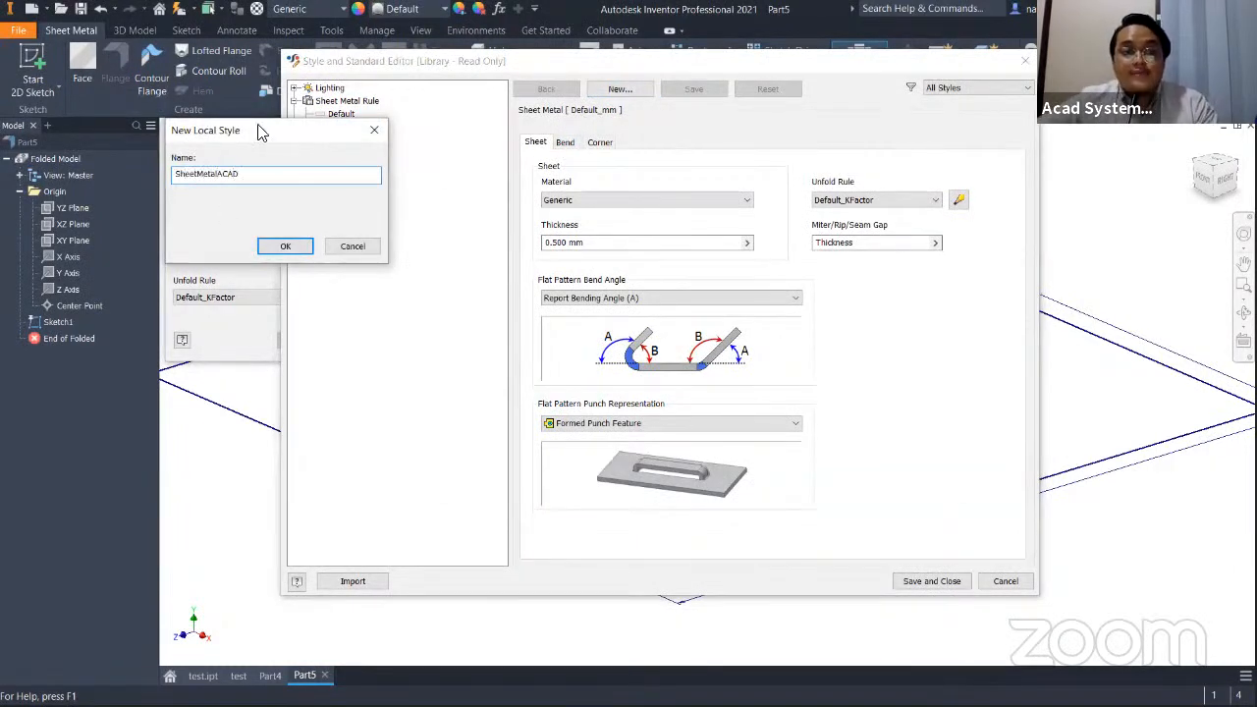
{"action": "left_click", "coordinate": [286, 246]}
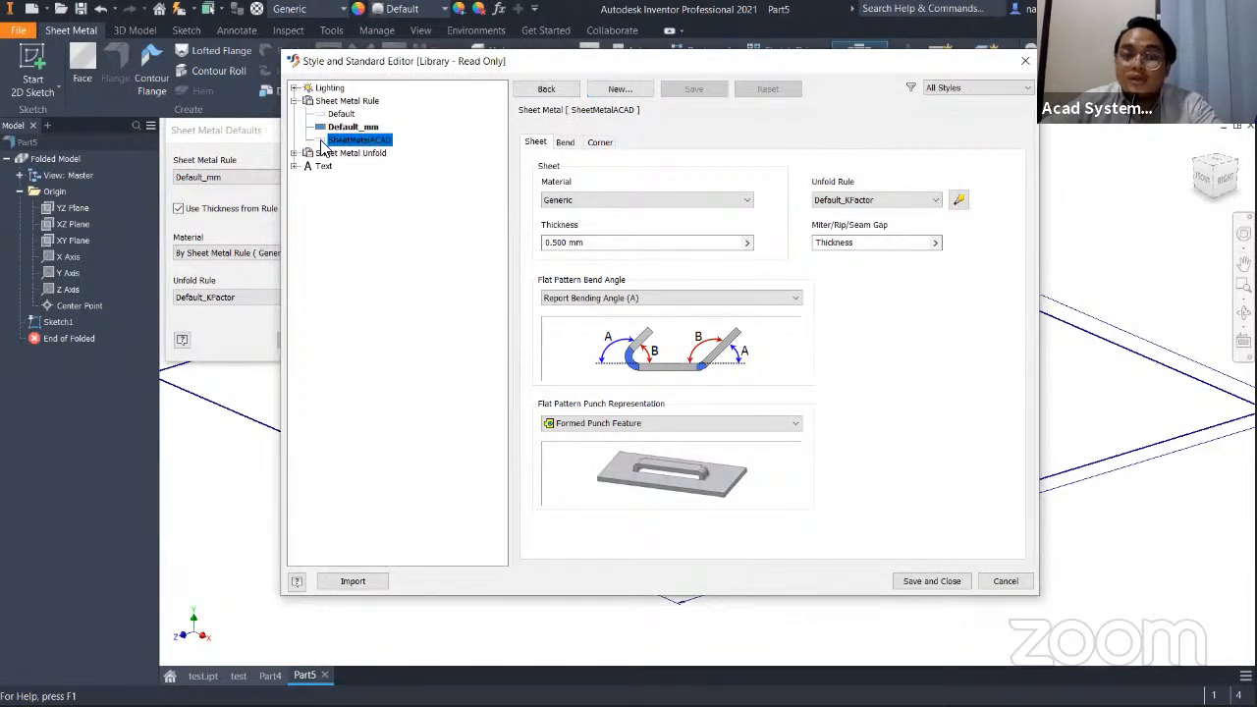
{"action": "double_click", "coordinate": [322, 144]}
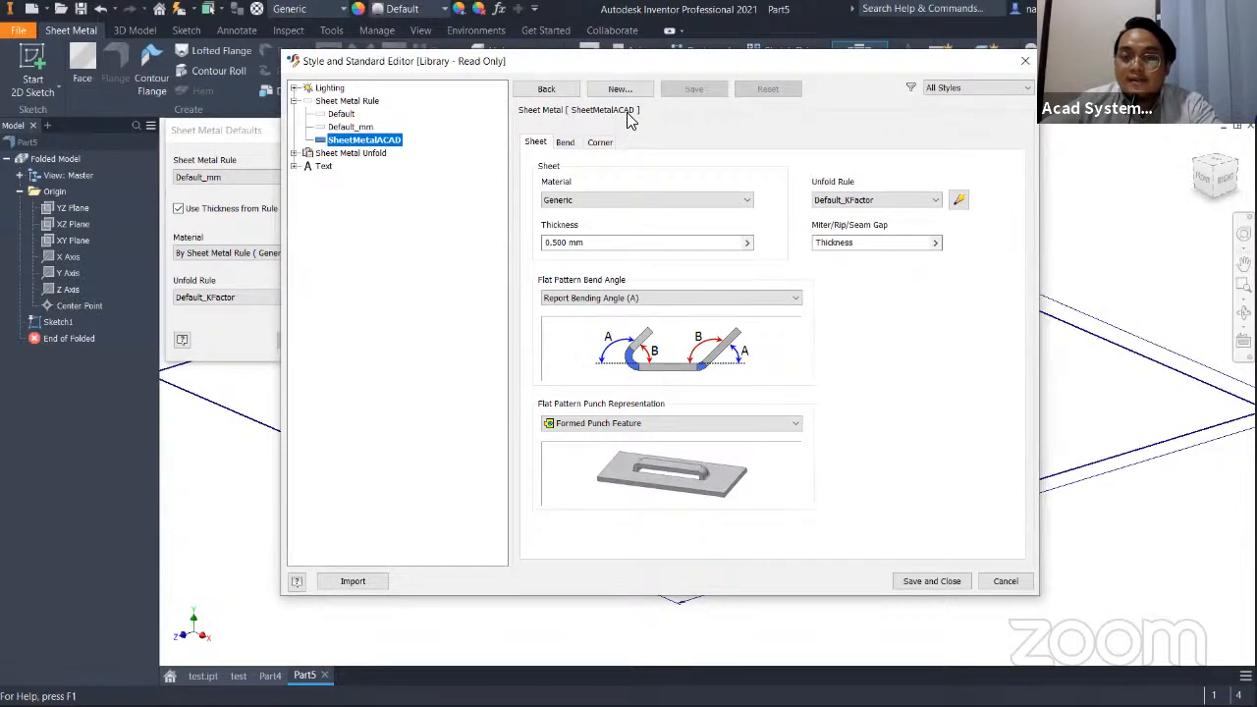
Set the SheetMetalACAD rule's material to Steel, Mild and its thickness to 1, leaving the miter/rip/seam gap as Thickness.
{"action": "left_click", "coordinate": [611, 196]}
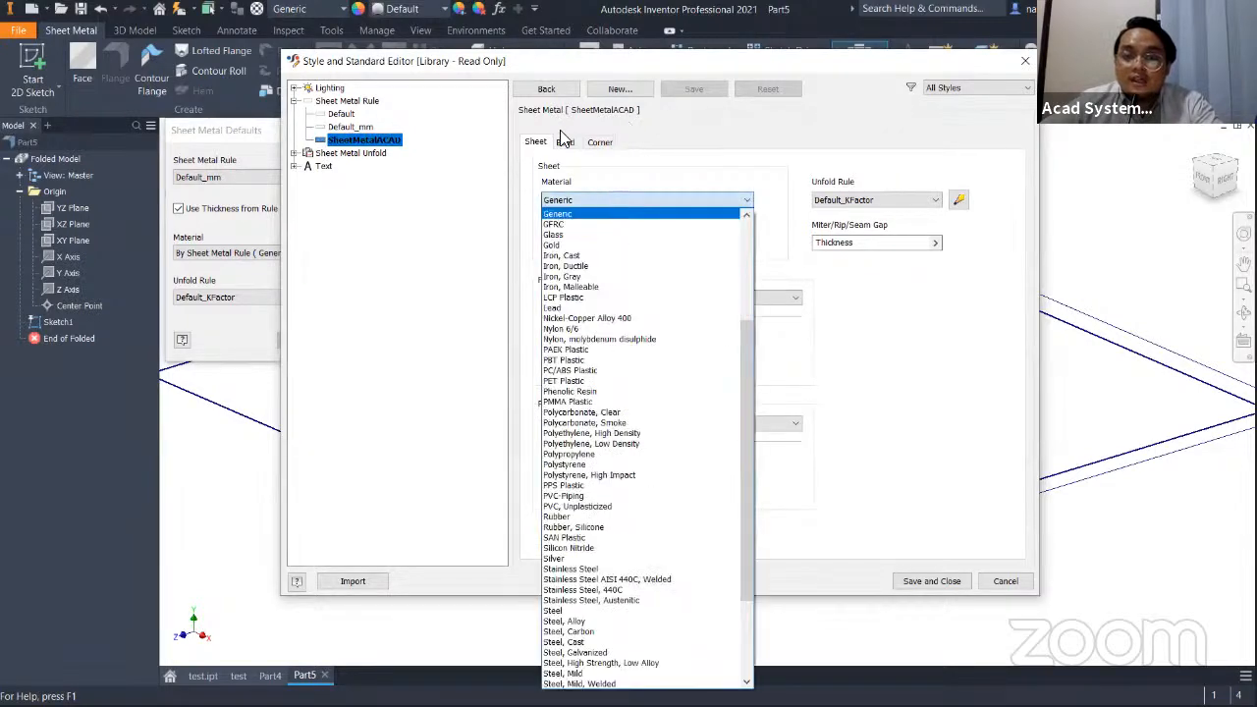
{"action": "scroll", "coordinate": [628, 343], "scroll_direction": "down", "scroll_amount": 3}
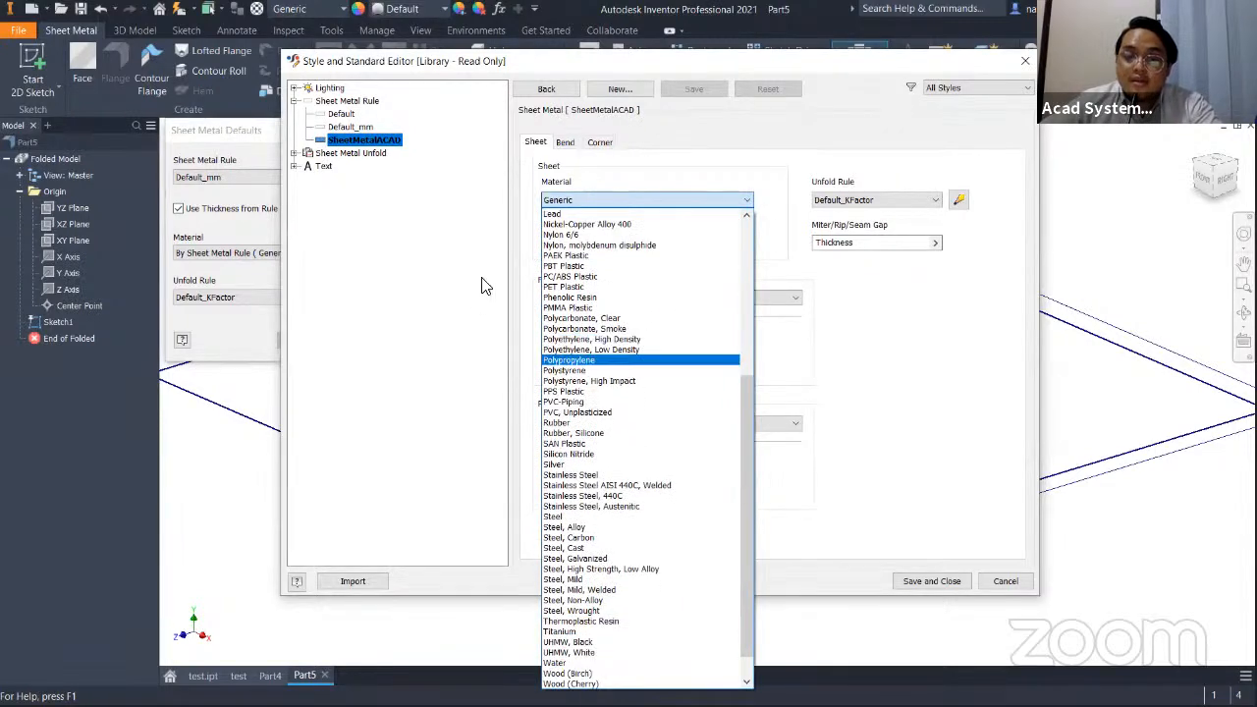
{"action": "scroll", "coordinate": [599, 315], "scroll_direction": "down", "scroll_amount": 1}
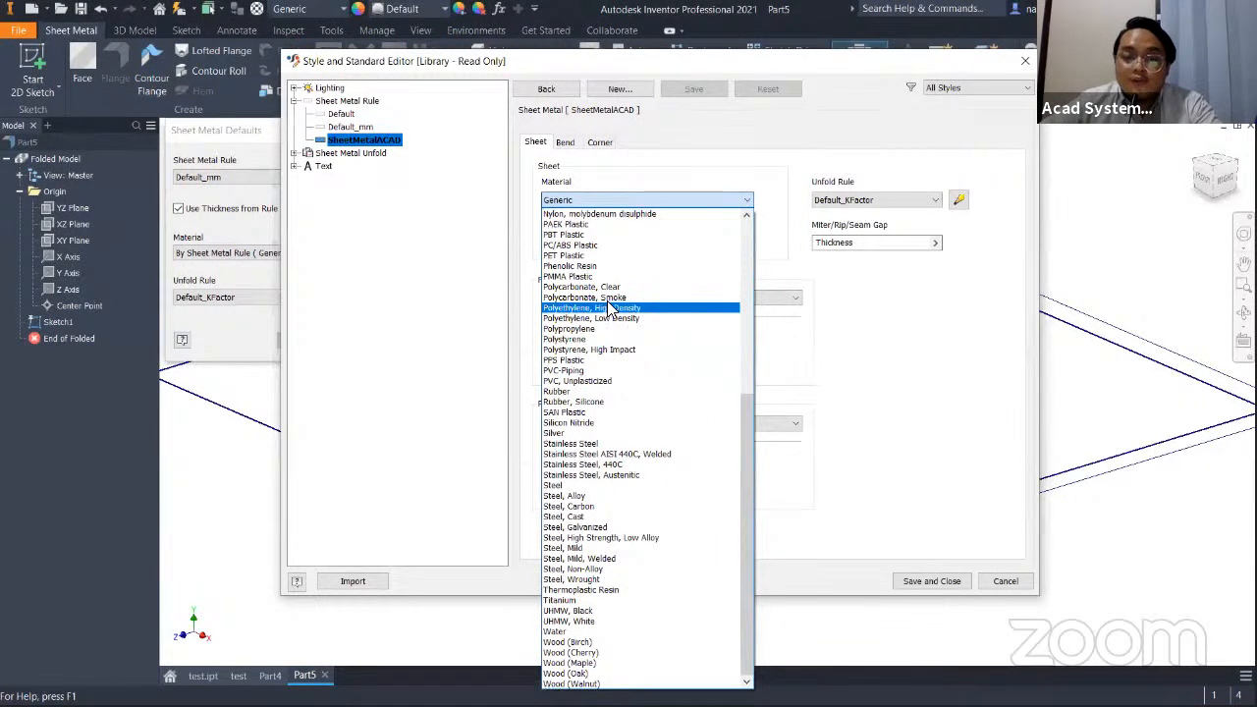
{"action": "left_click", "coordinate": [593, 548]}
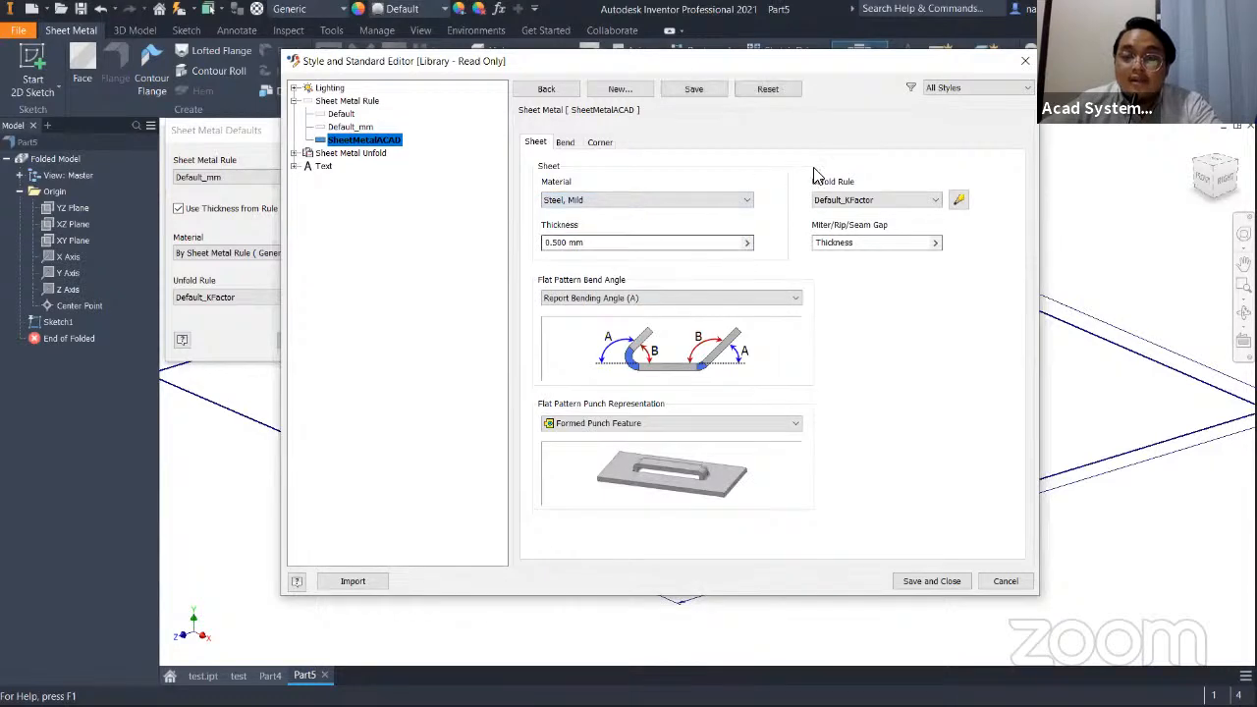
{"action": "left_click", "coordinate": [612, 244]}
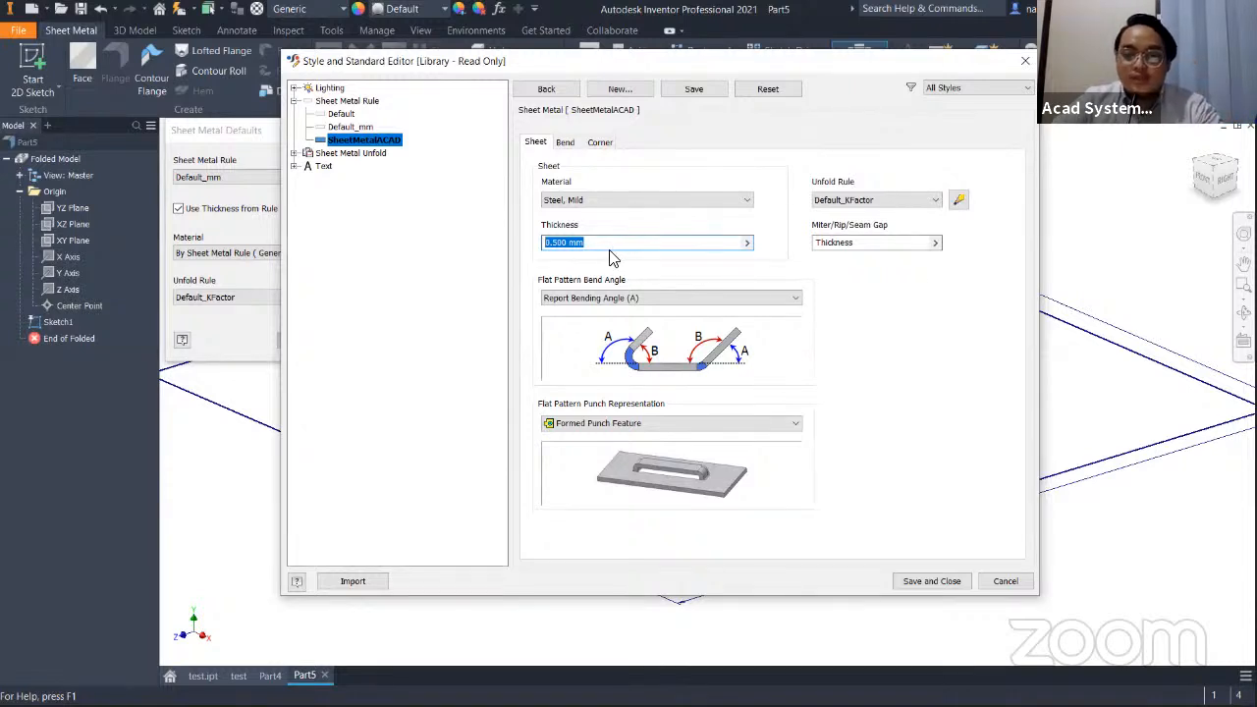
{"action": "type", "text": "1"}
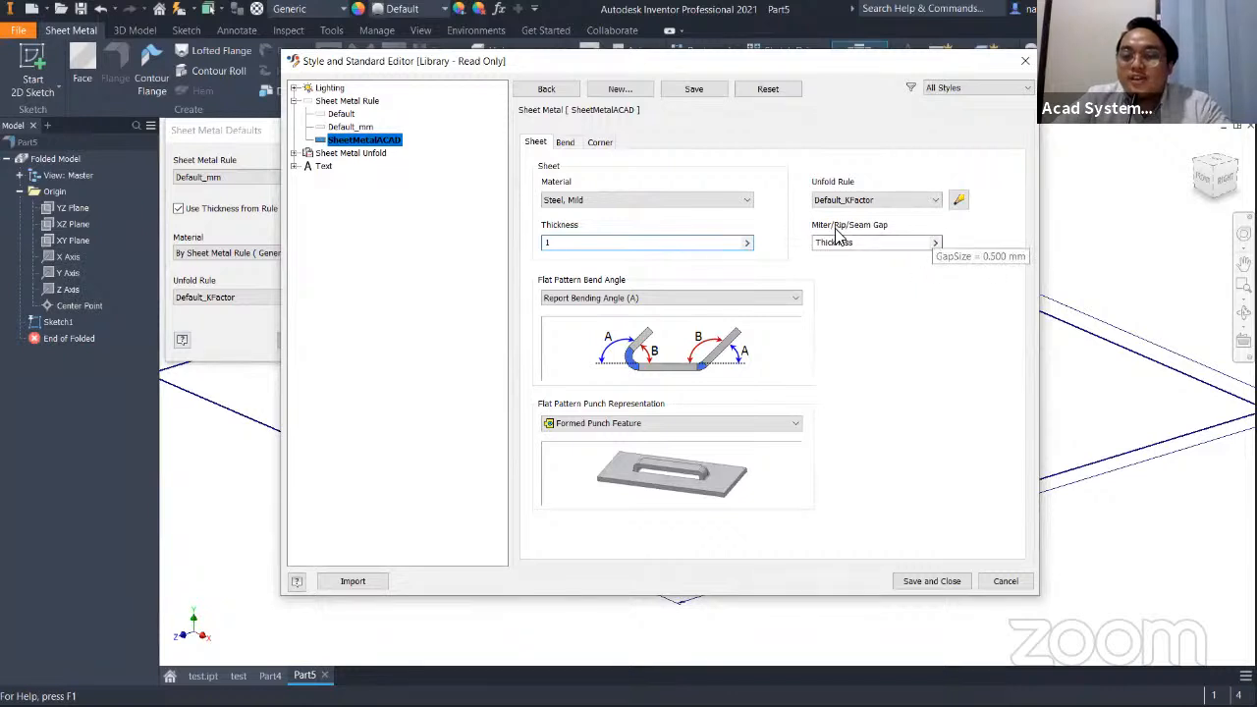
{"action": "left_click", "coordinate": [936, 243]}
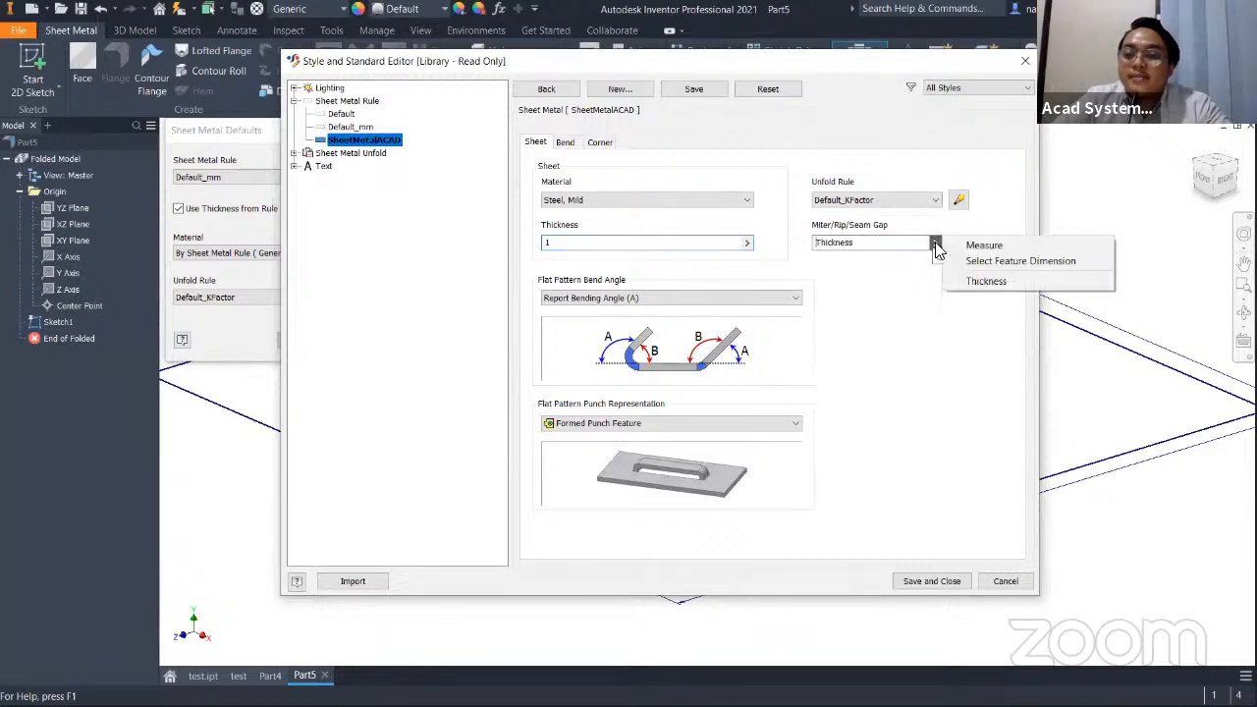
{"action": "left_click", "coordinate": [889, 245]}
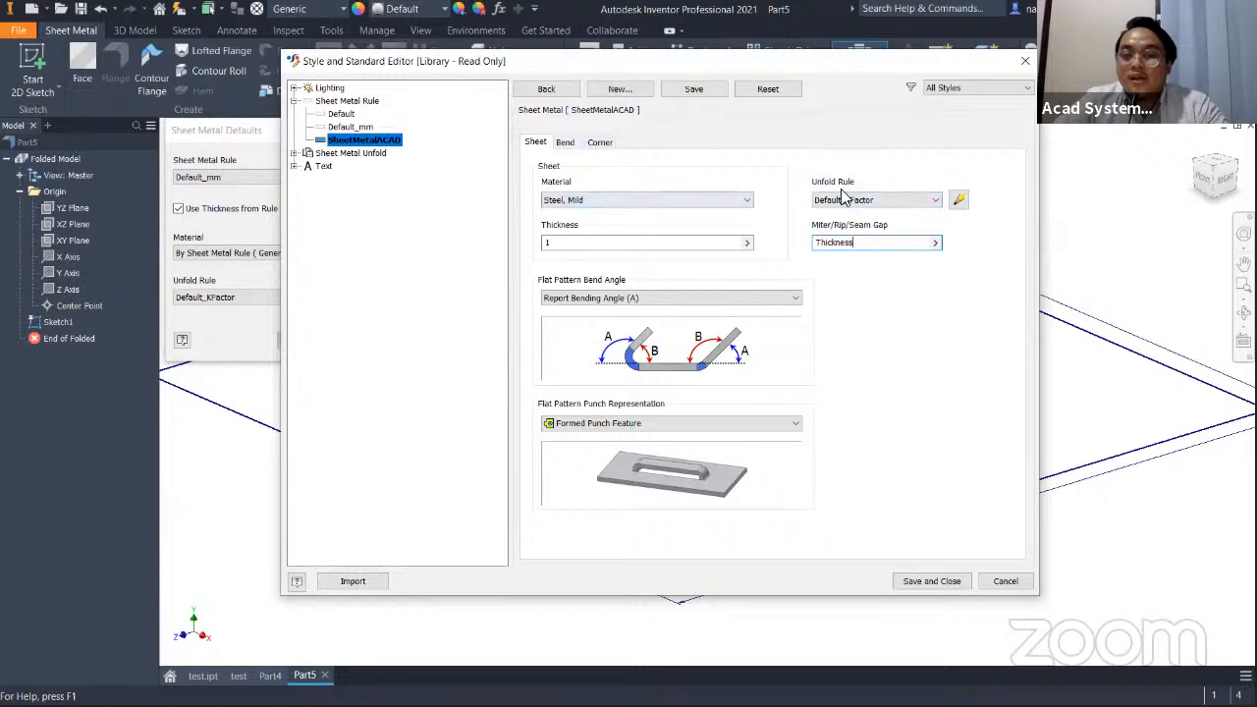
Save the rule edits, try the Bend Table unfold method on Default_KFactor, and save it back as Linear.
{"action": "left_click", "coordinate": [959, 199]}
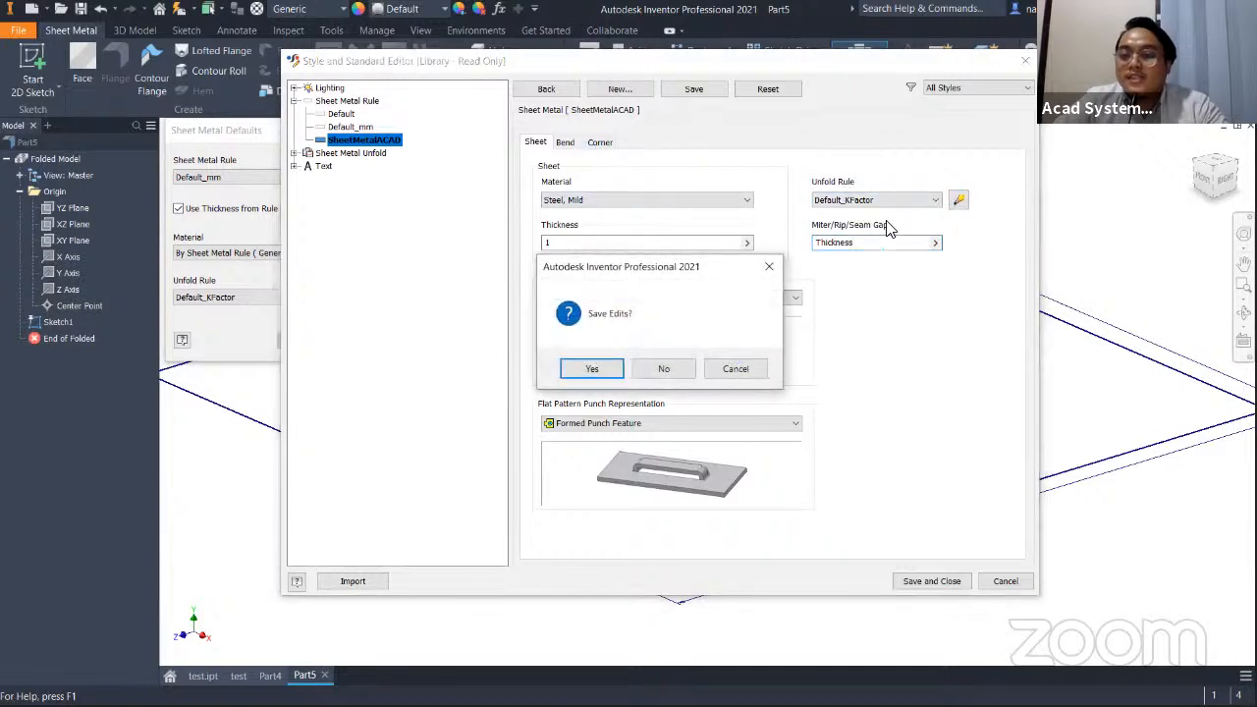
{"action": "left_click", "coordinate": [602, 375]}
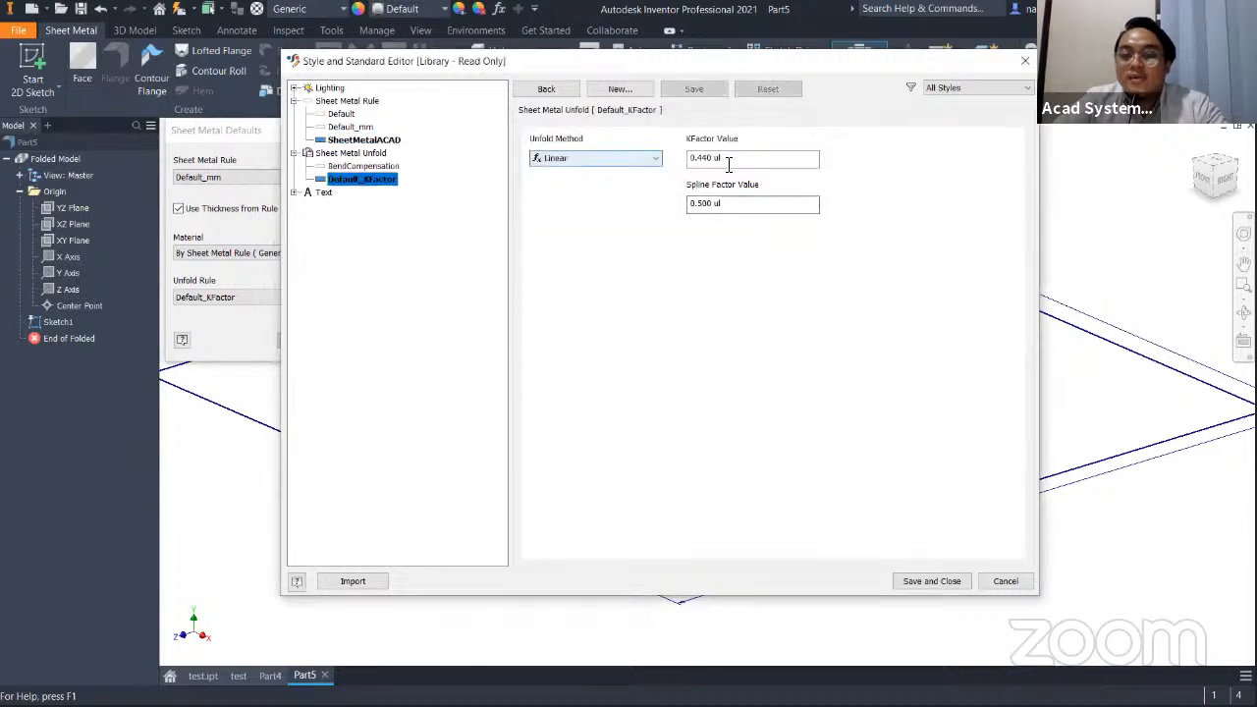
{"action": "left_click", "coordinate": [625, 160]}
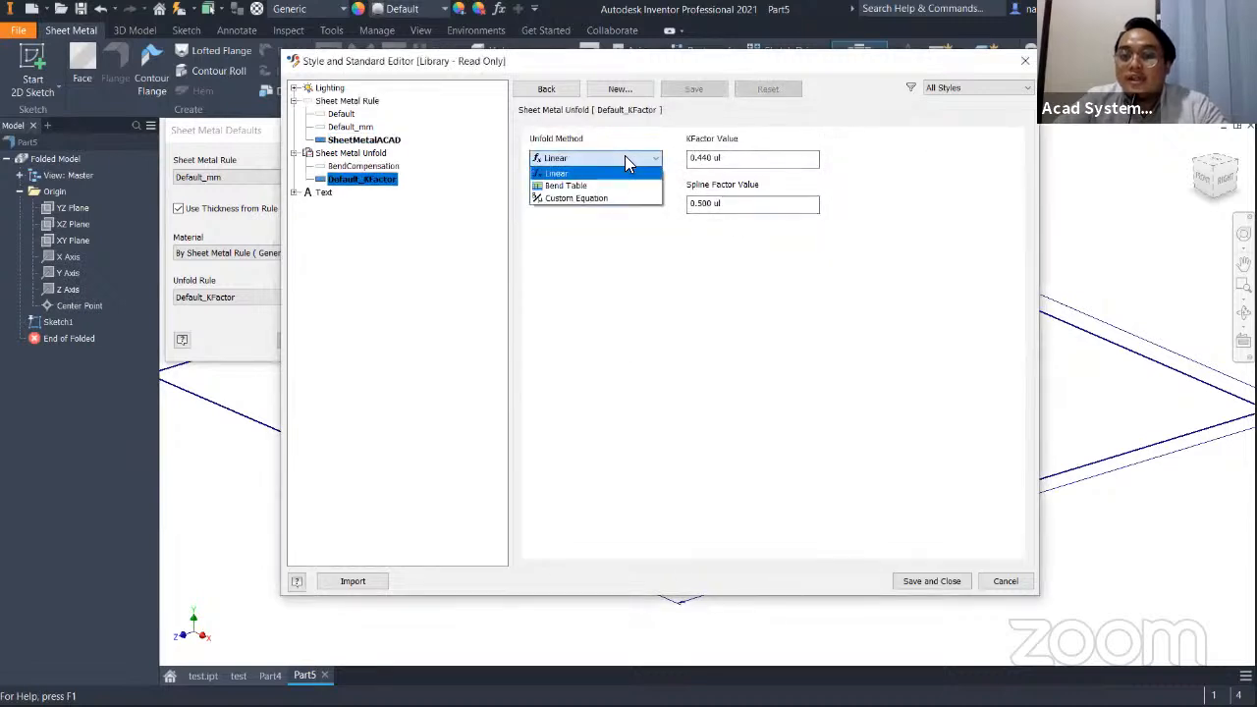
{"action": "left_click", "coordinate": [579, 185]}
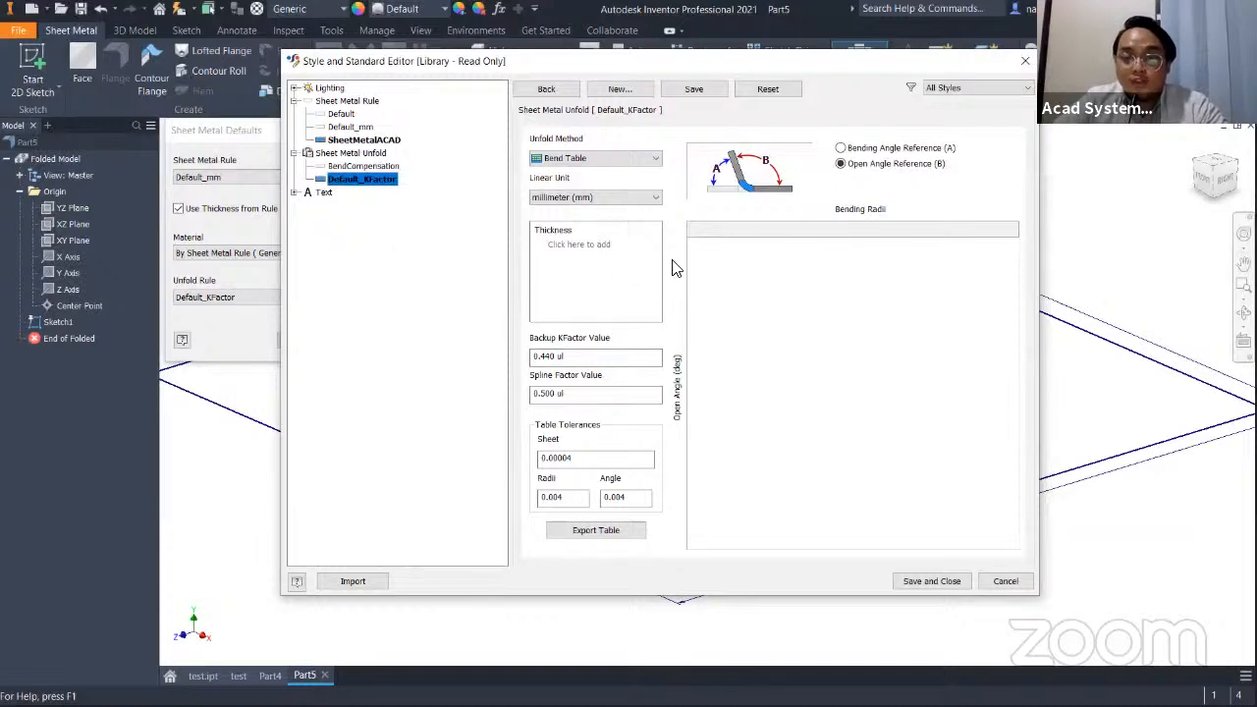
{"action": "left_click", "coordinate": [604, 158]}
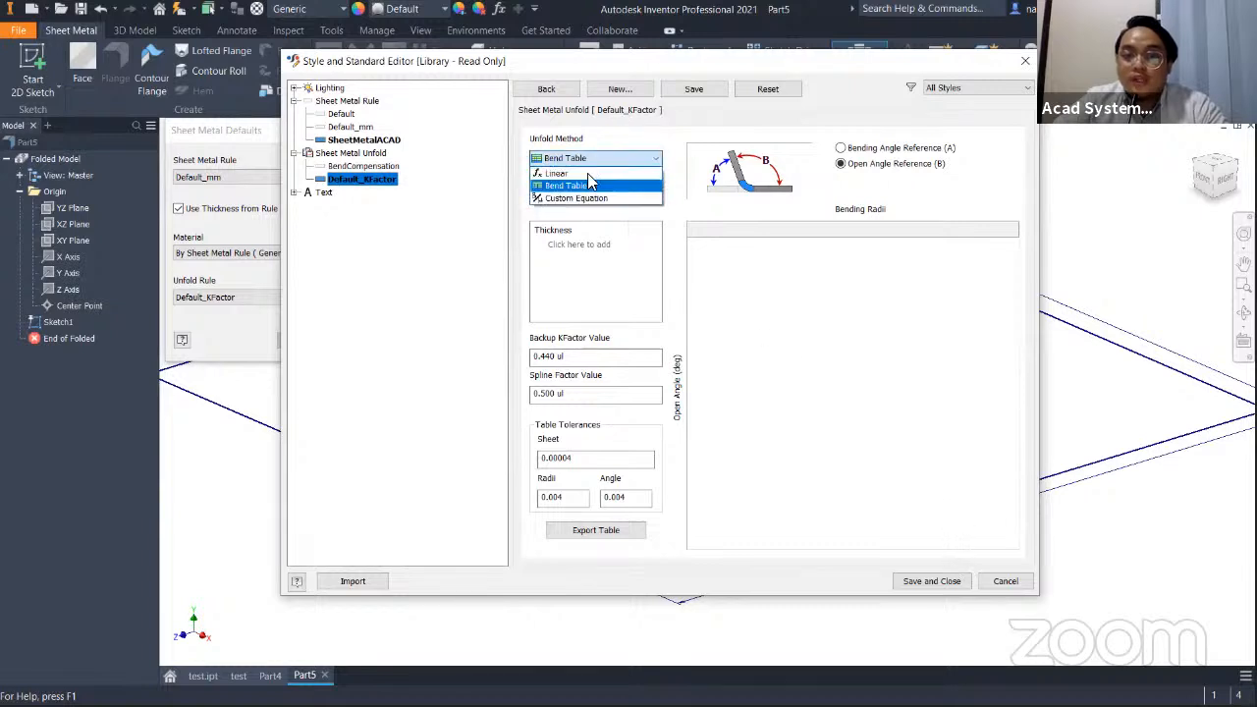
{"action": "left_click", "coordinate": [592, 177]}
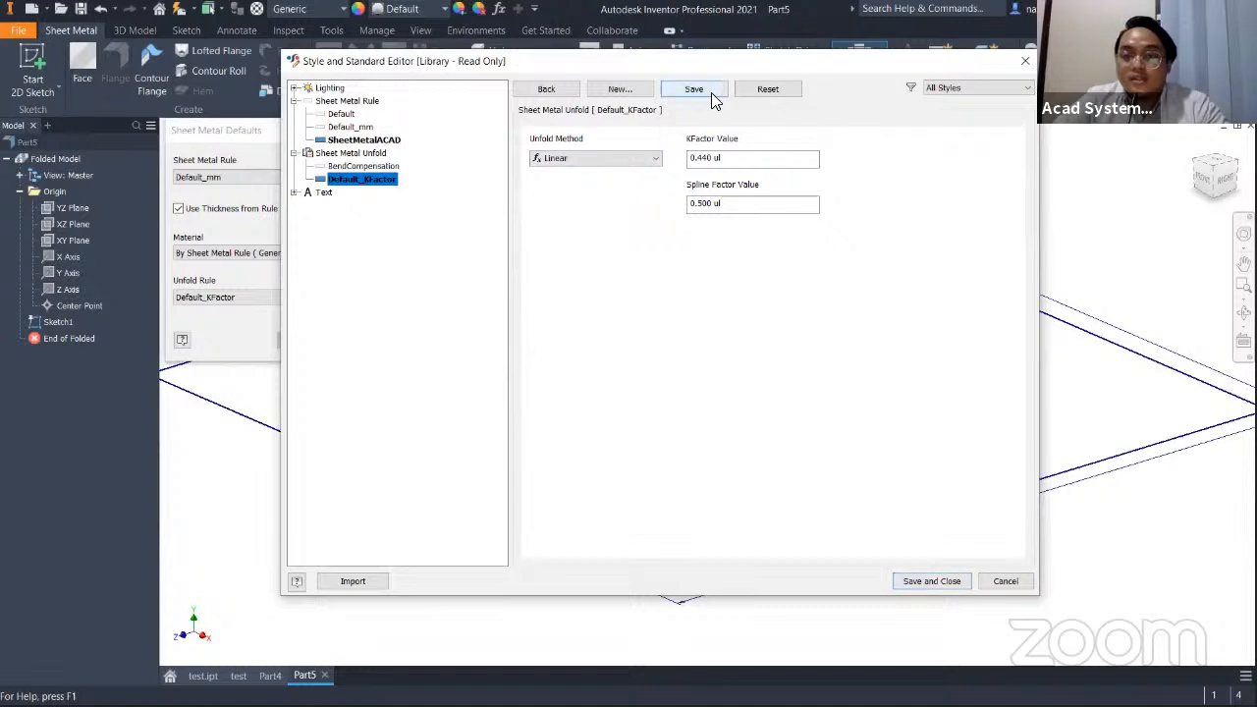
{"action": "left_click", "coordinate": [933, 581]}
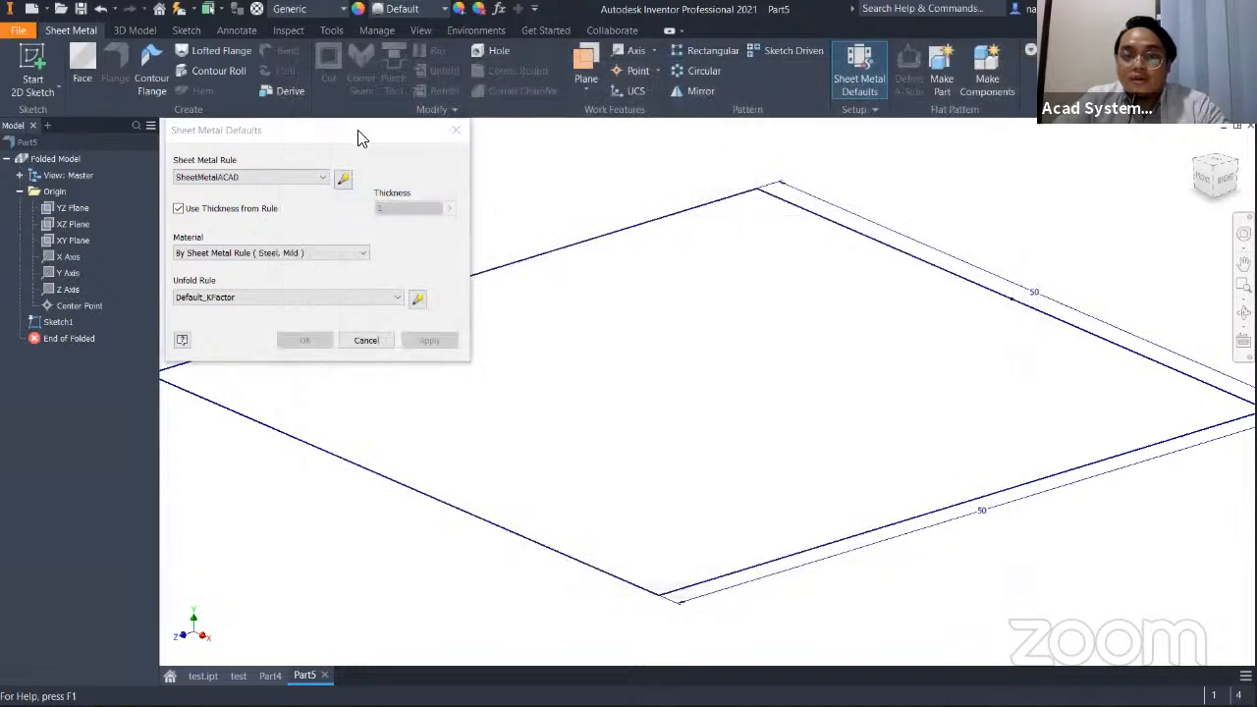
Review the bend and corner settings of the SheetMetalACAD rule, keeping the Straight bend relief shape.
{"action": "left_click", "coordinate": [344, 181]}
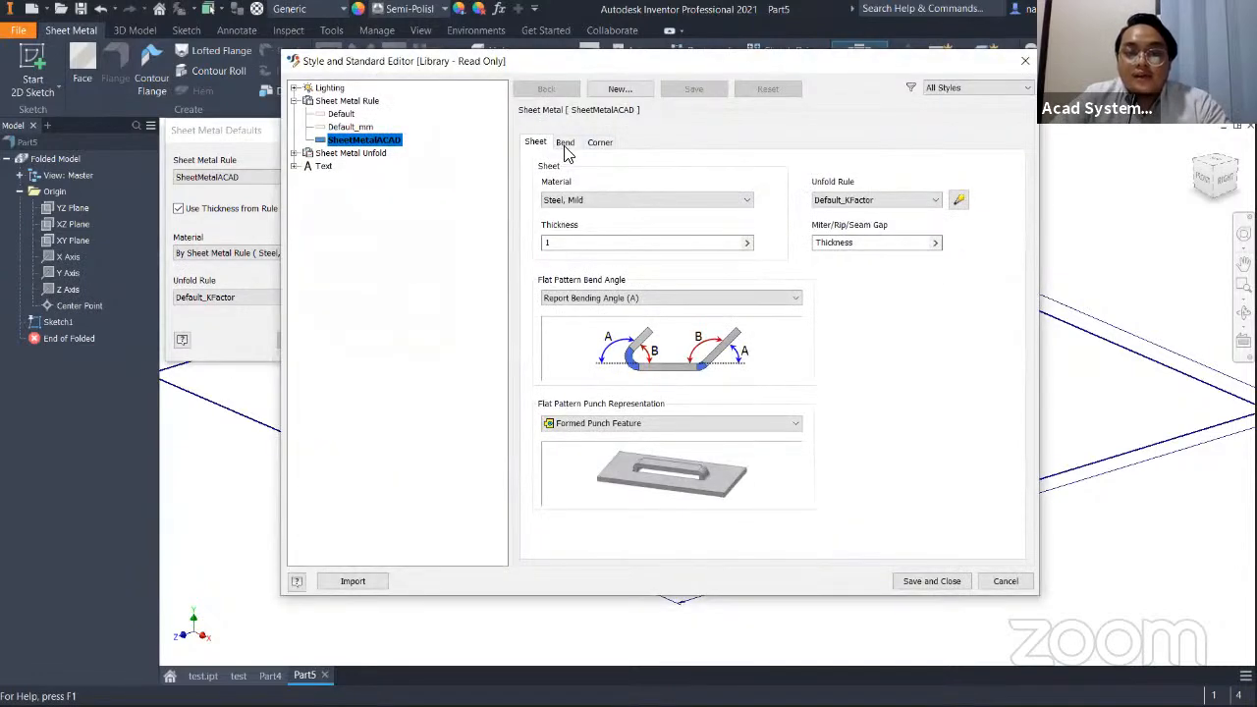
{"action": "left_click", "coordinate": [566, 144]}
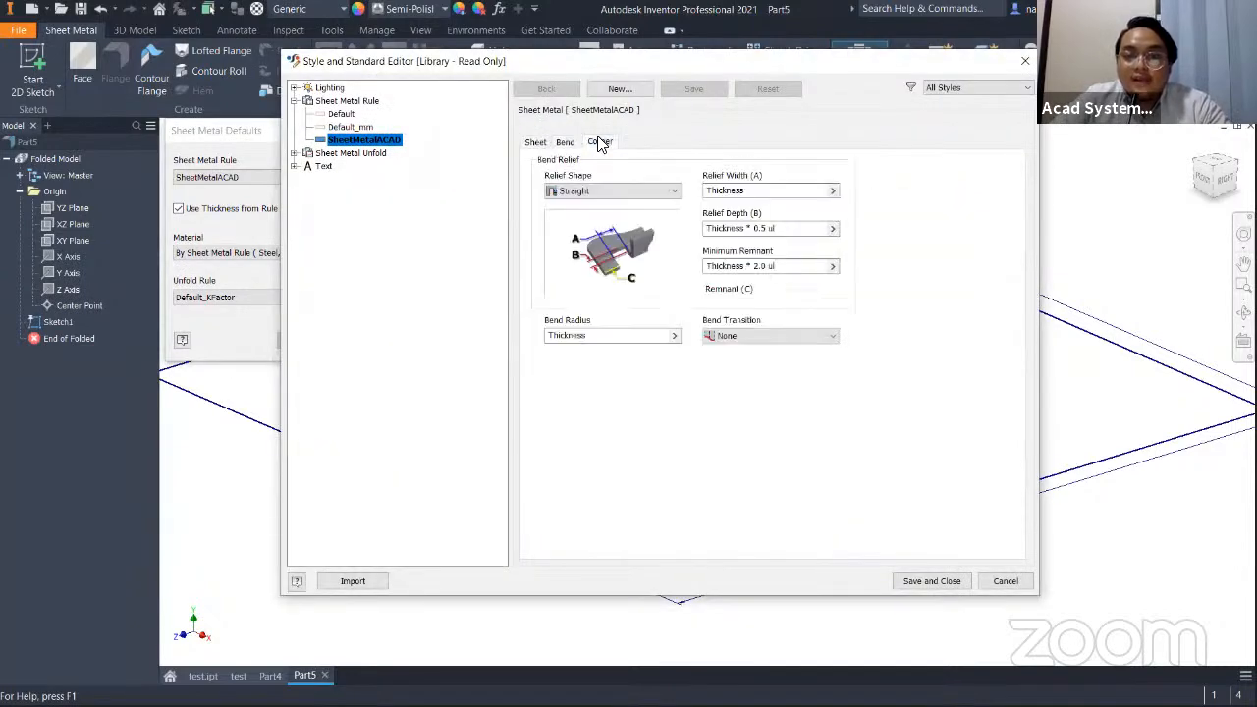
{"action": "left_click", "coordinate": [595, 145]}
{"action": "left_click", "coordinate": [566, 144]}
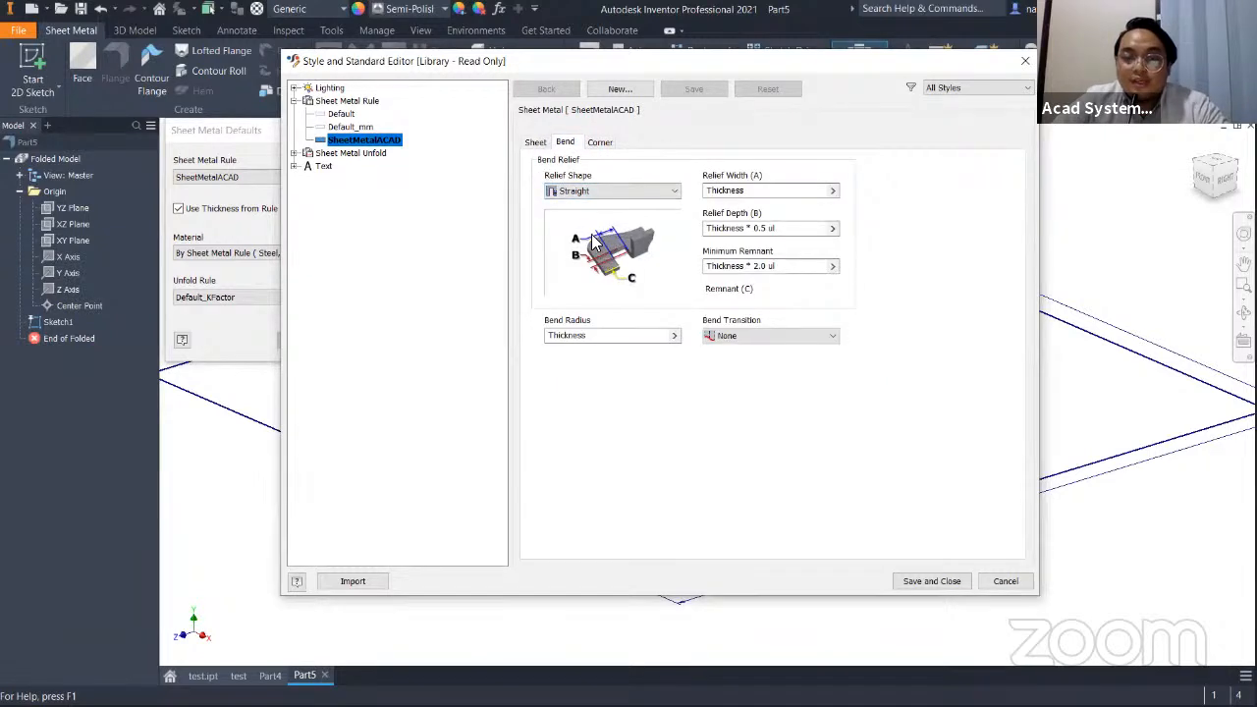
{"action": "left_click", "coordinate": [596, 194]}
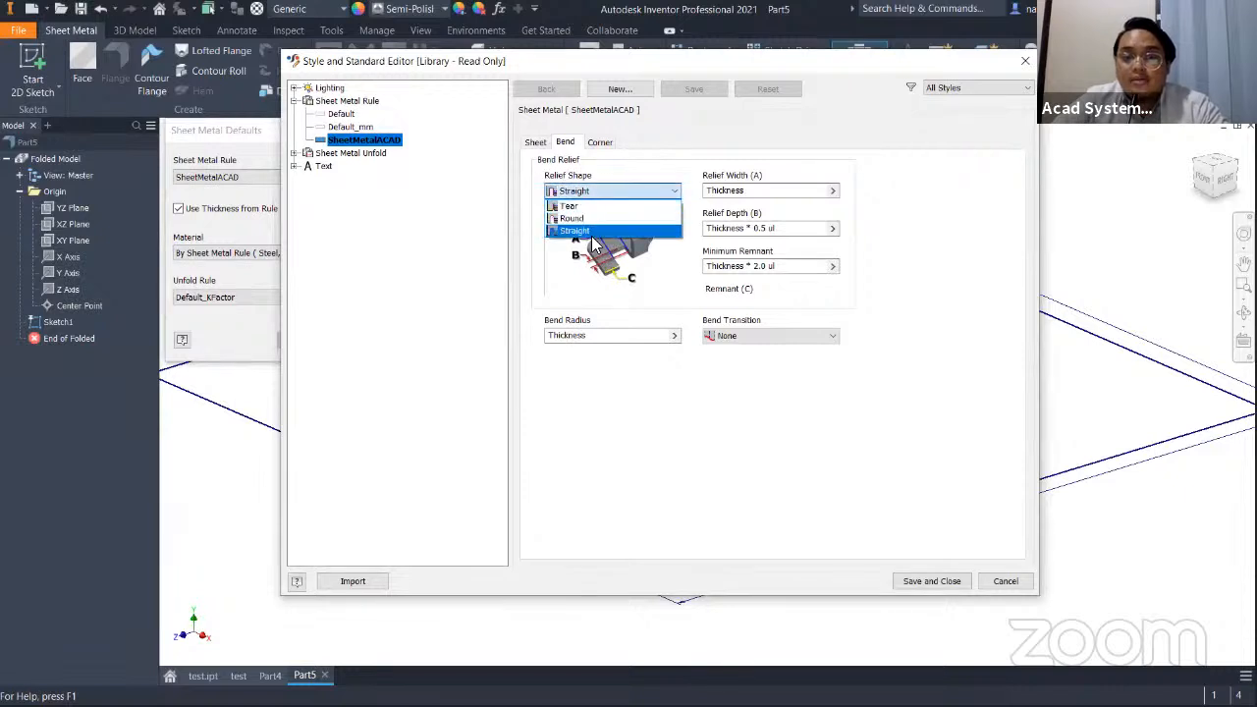
{"action": "left_click", "coordinate": [593, 233]}
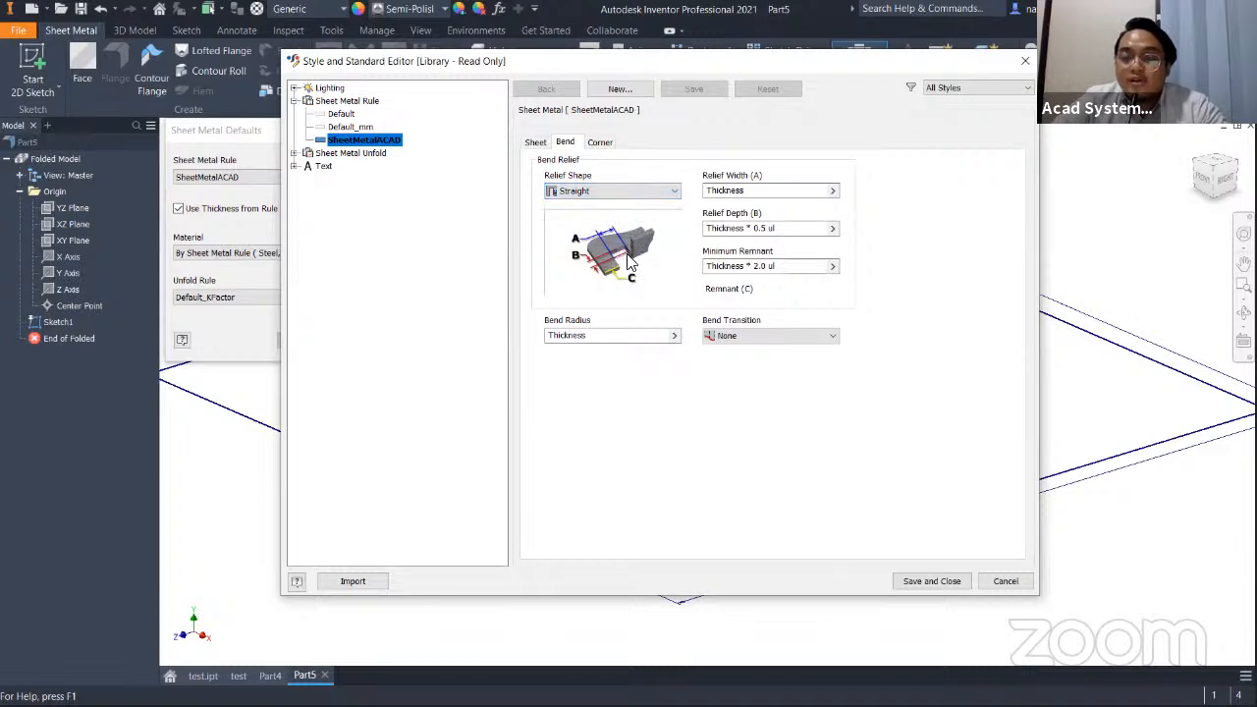
Try the Round and Tear bend relief shapes, return the shape to Straight, and save and close the rule.
{"action": "left_click", "coordinate": [626, 193]}
{"action": "left_click", "coordinate": [599, 210]}
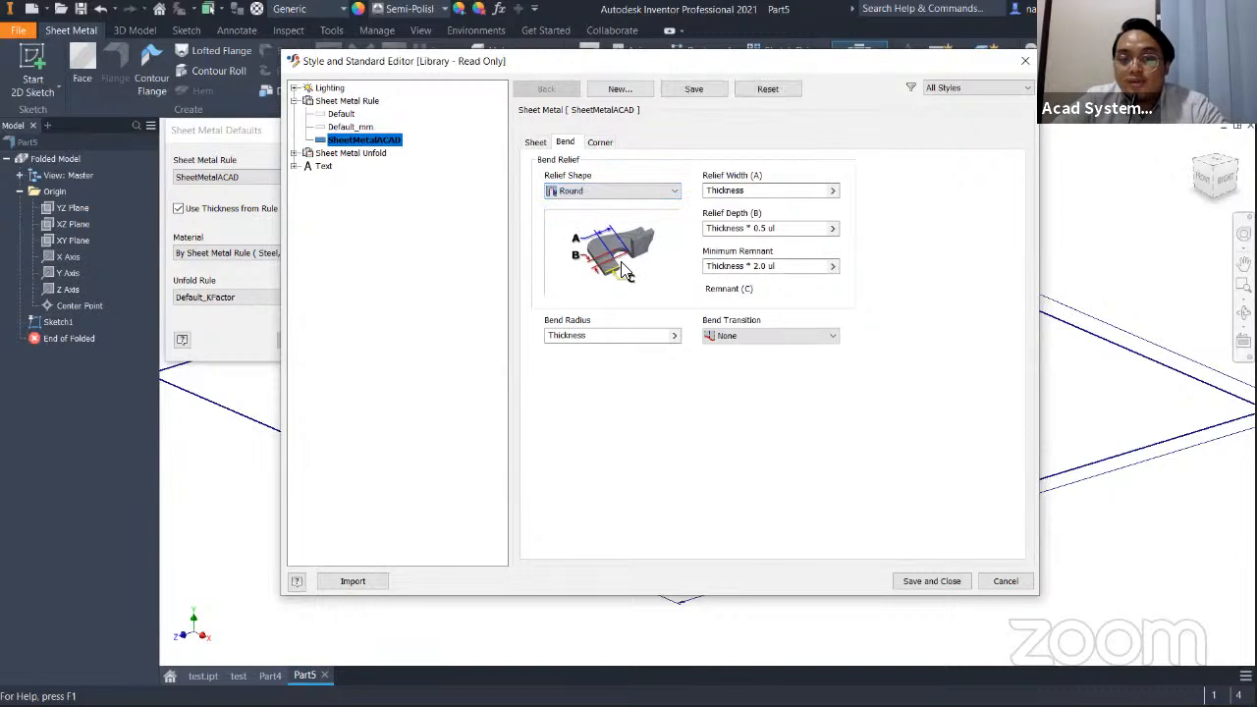
{"action": "left_click", "coordinate": [647, 195]}
{"action": "left_click", "coordinate": [607, 214]}
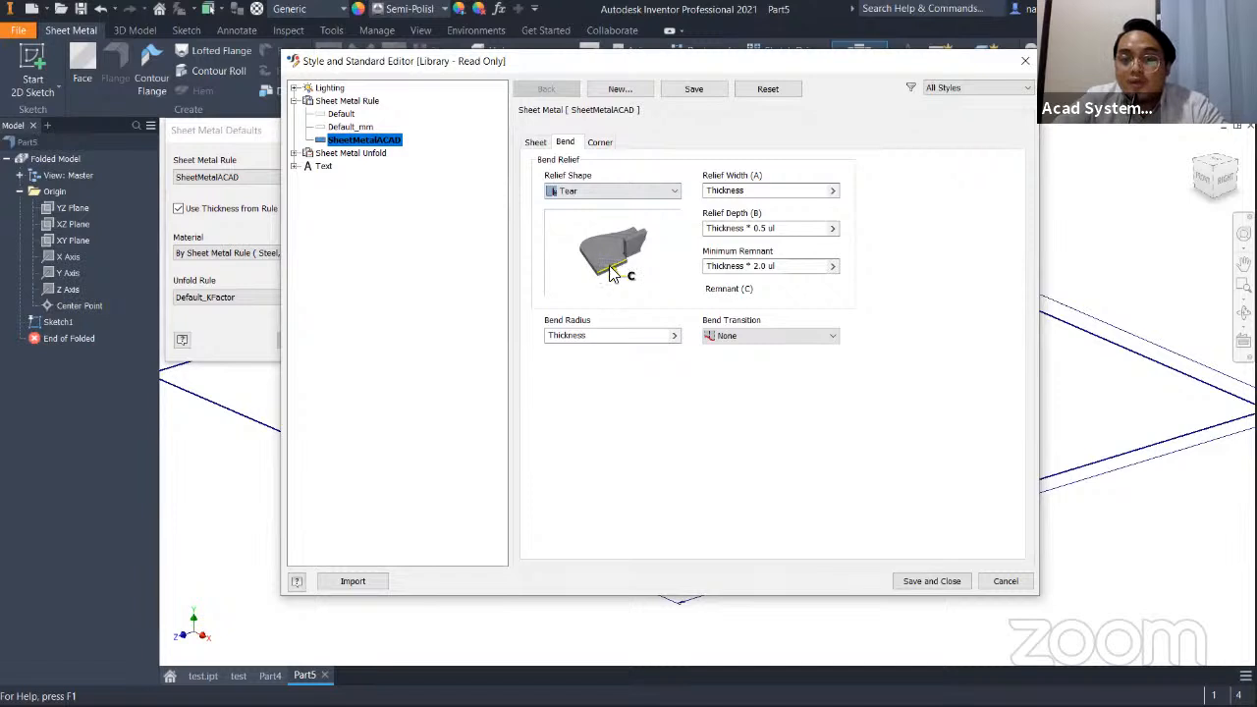
{"action": "left_click", "coordinate": [665, 194]}
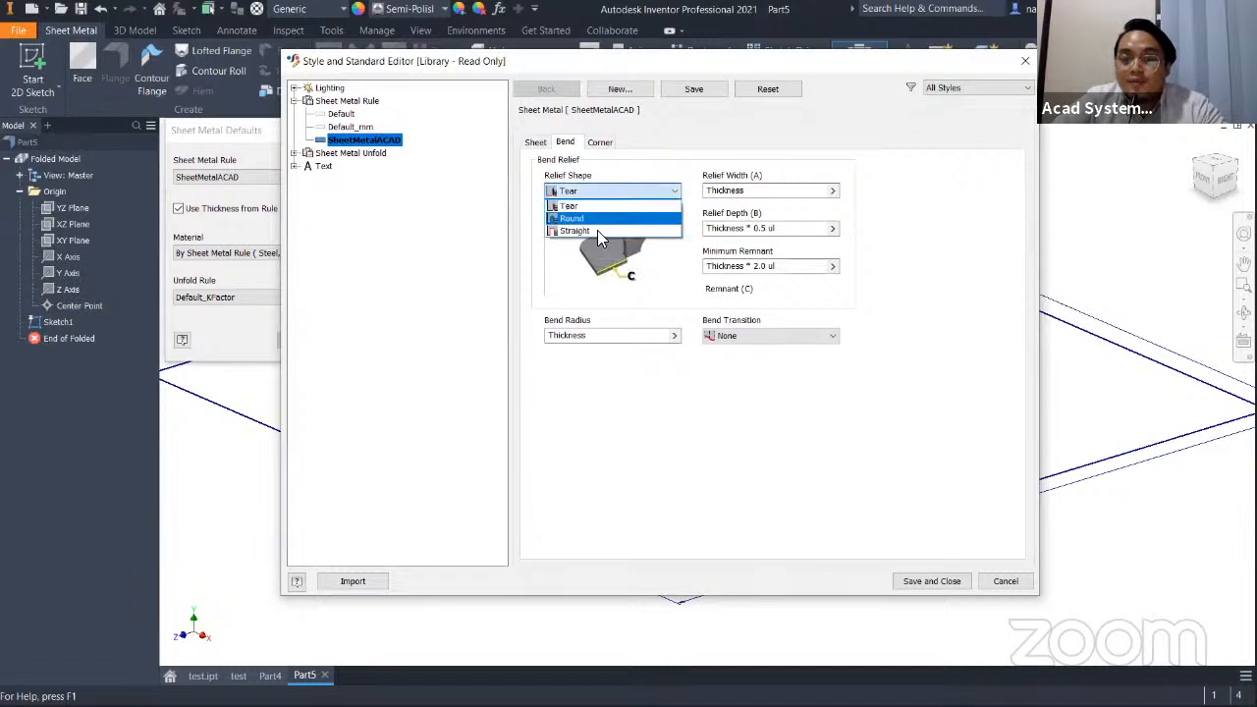
{"action": "left_click", "coordinate": [597, 228]}
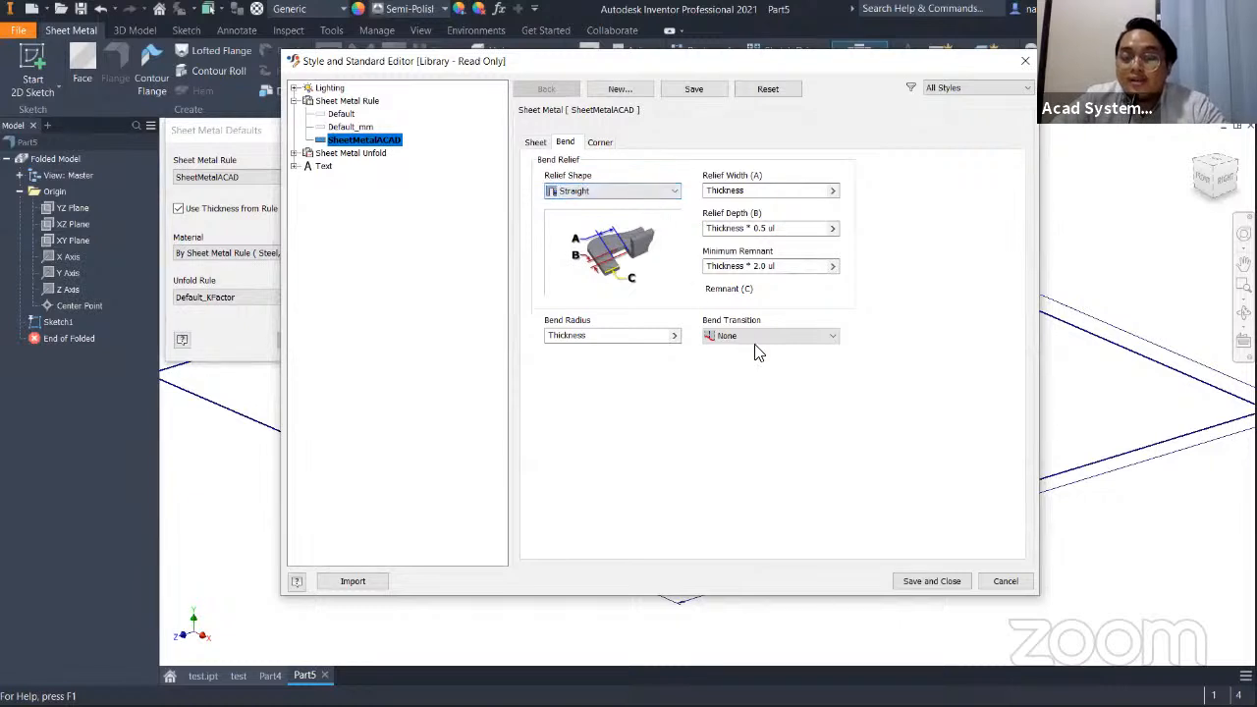
{"action": "left_click", "coordinate": [932, 580]}
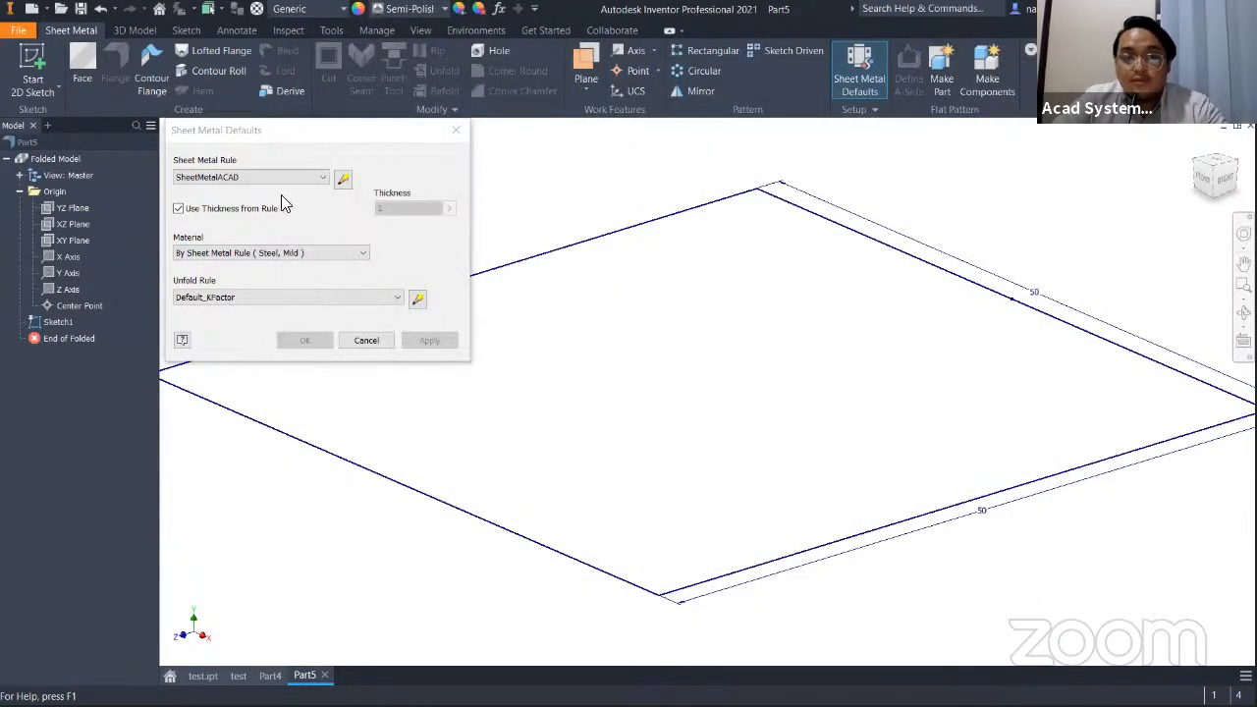
Try turning off the thickness taken from the rule, turn it back on, and leave the sheet metal defaults without changes.
{"action": "left_click", "coordinate": [177, 208]}
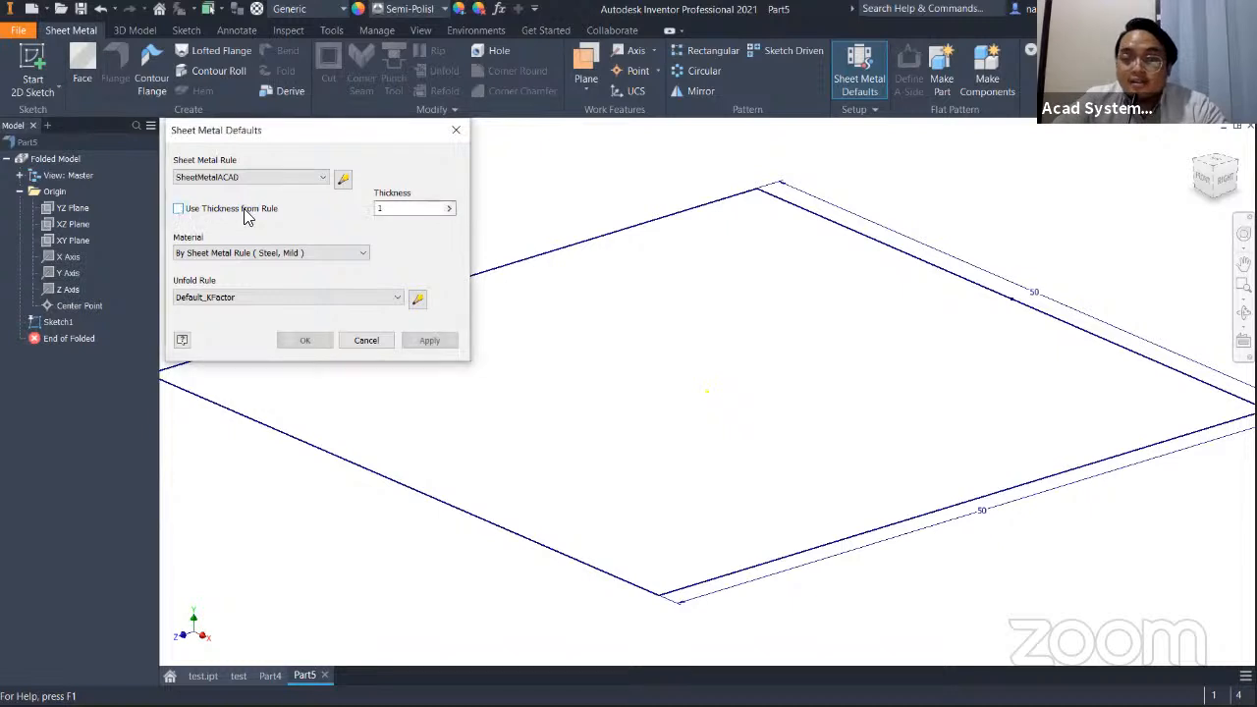
{"action": "left_click", "coordinate": [181, 209]}
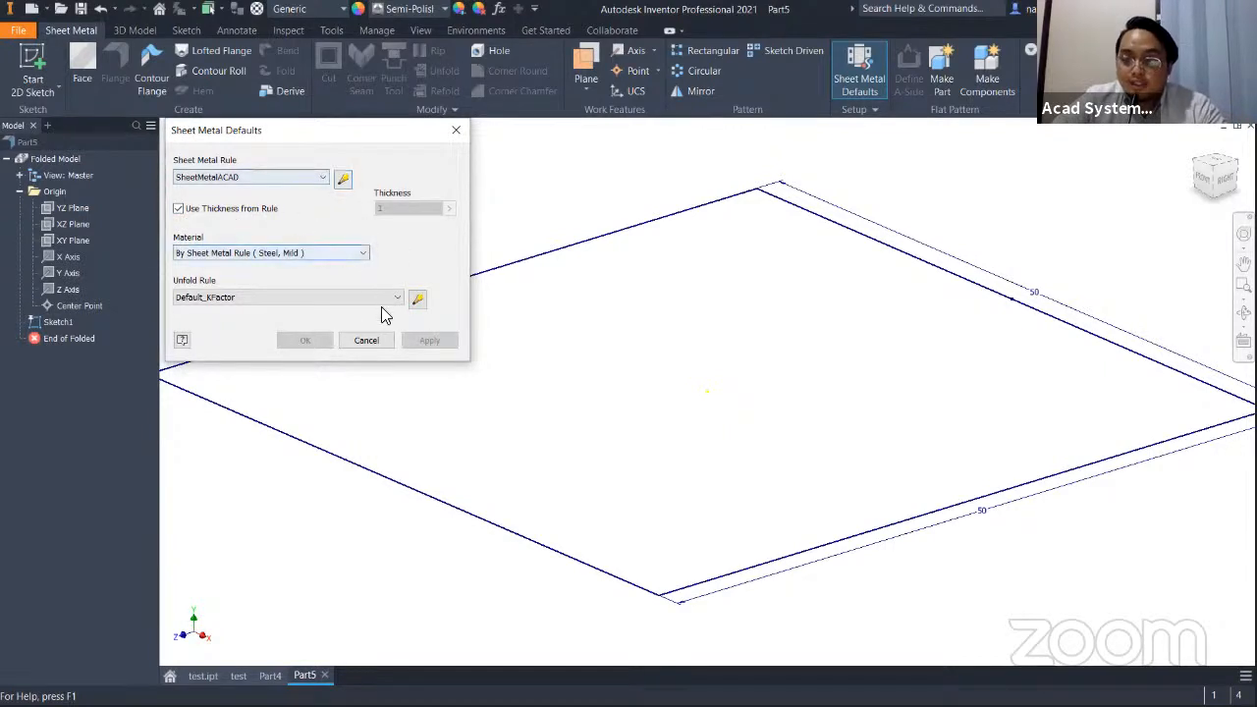
{"action": "left_click", "coordinate": [373, 340]}
Create a sheet metal face from the 50 by 50 mm sketch, trying the both-sides offset but keeping the thickness above the sketch.
{"action": "left_click", "coordinate": [85, 61]}
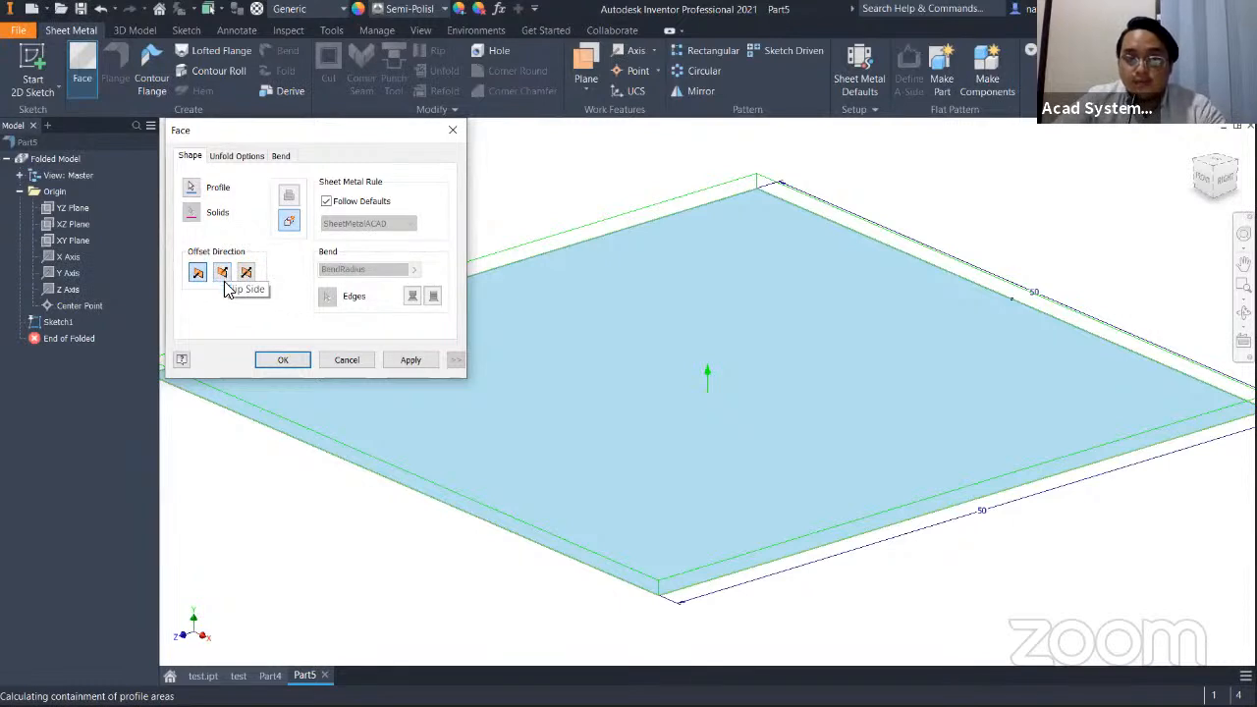
{"action": "left_click", "coordinate": [245, 273]}
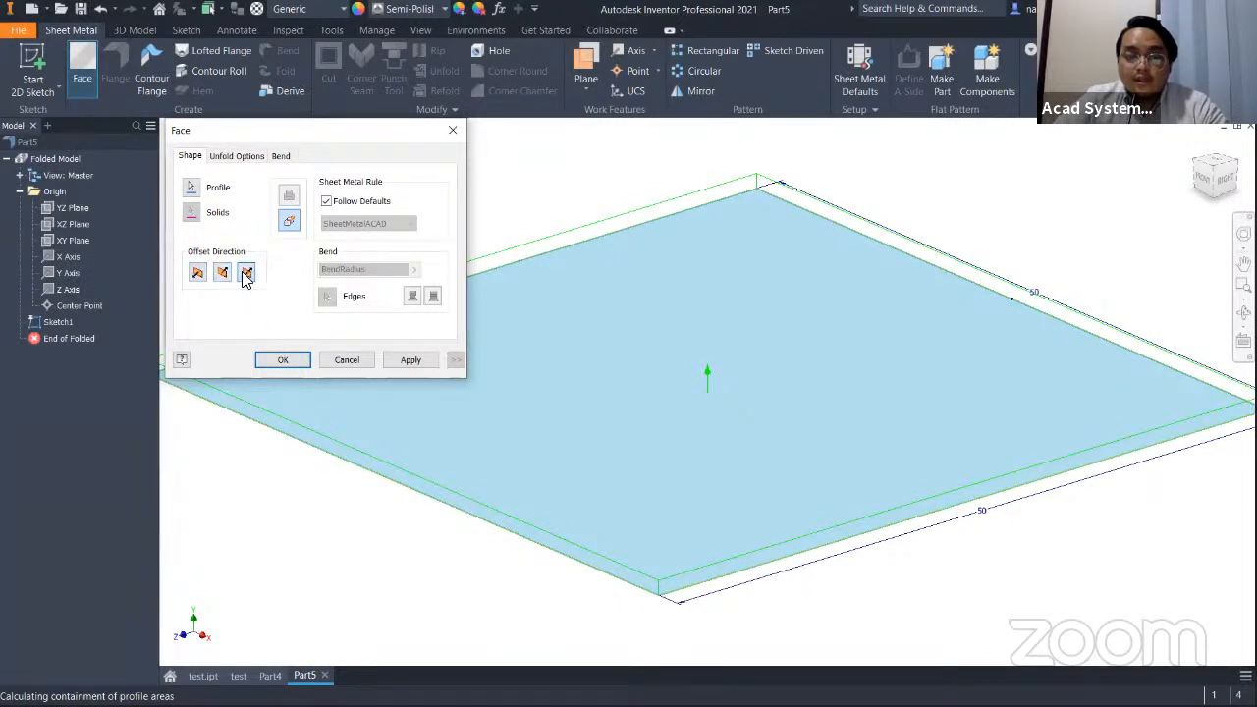
{"action": "scroll", "coordinate": [636, 589], "scroll_direction": "down", "scroll_amount": 3}
{"action": "scroll", "coordinate": [631, 580], "scroll_direction": "up", "scroll_amount": 6}
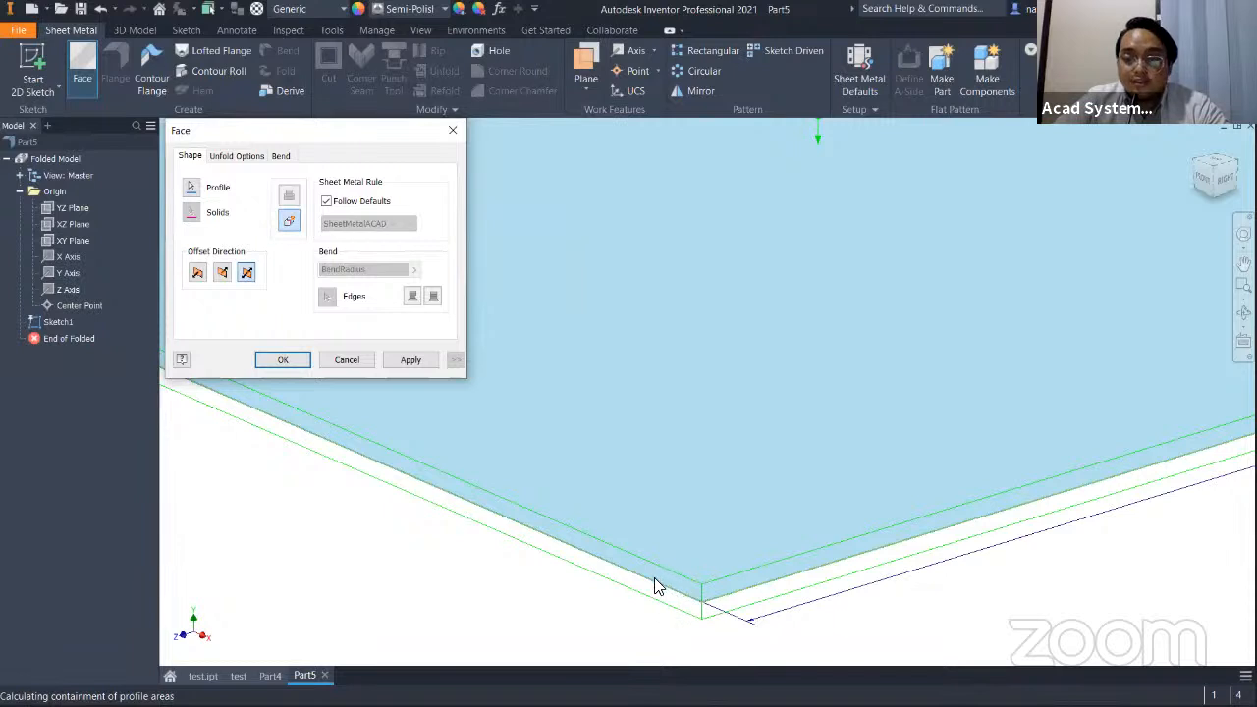
{"action": "left_click", "coordinate": [200, 278]}
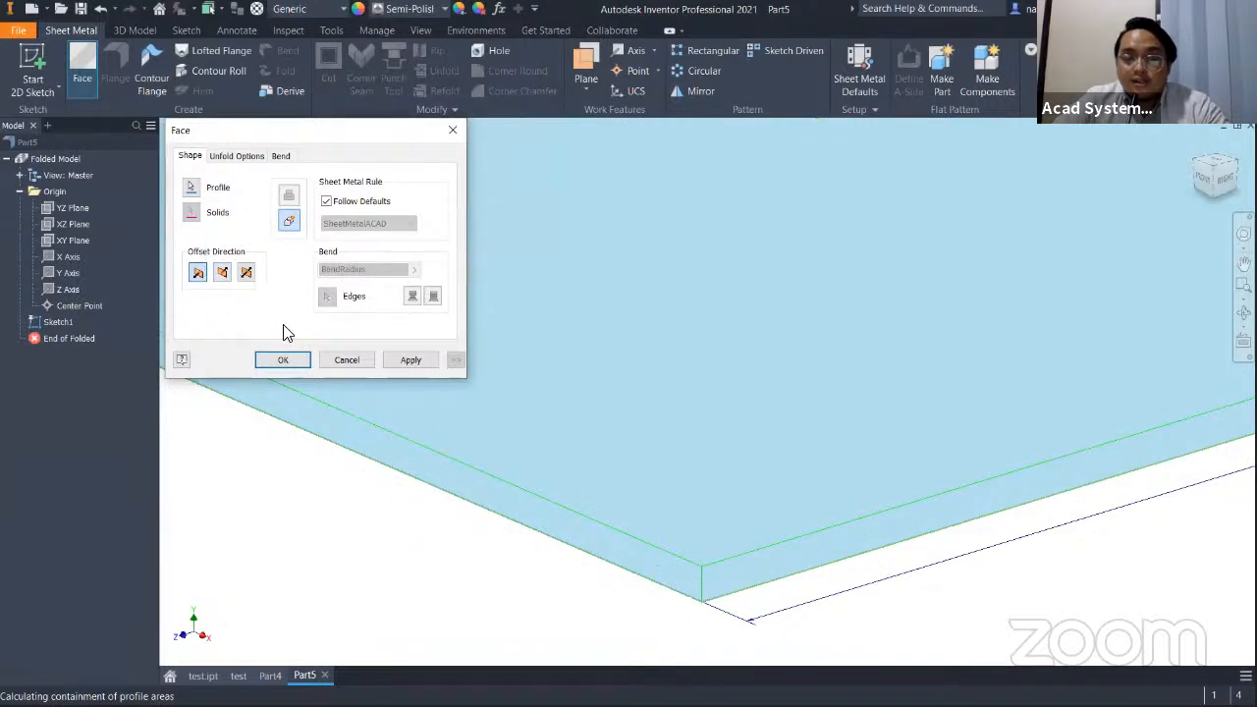
{"action": "left_click", "coordinate": [417, 364]}
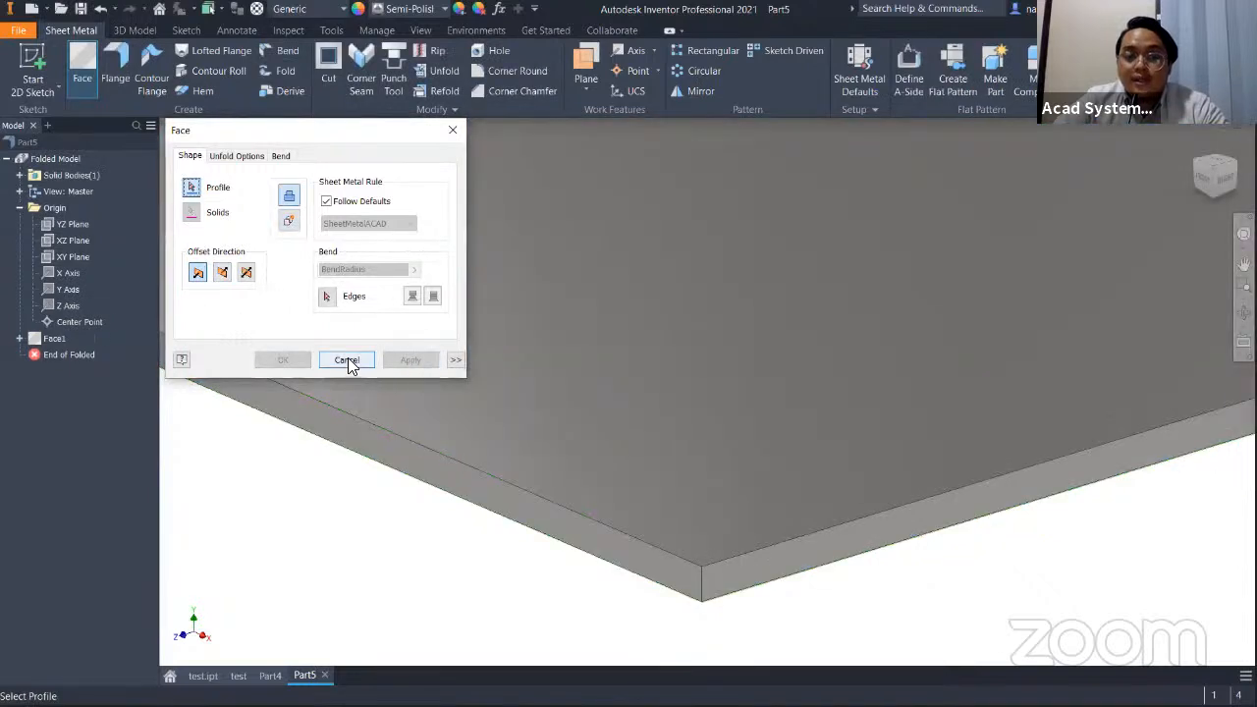
{"action": "left_click", "coordinate": [346, 359]}
{"action": "scroll", "coordinate": [582, 352], "scroll_direction": "down", "scroll_amount": 3}
{"action": "scroll", "coordinate": [604, 326], "scroll_direction": "up", "scroll_amount": 8}
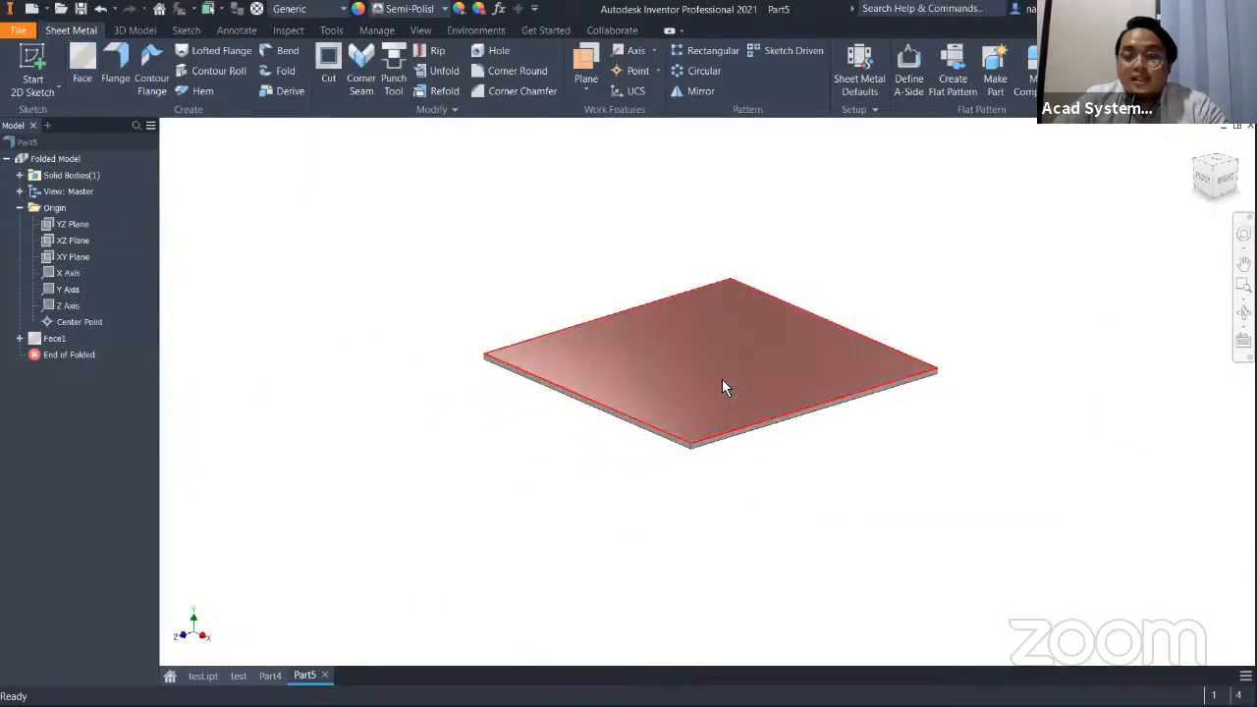
{"action": "scroll", "coordinate": [722, 385], "scroll_direction": "down", "scroll_amount": 3}
{"action": "left_click", "coordinate": [713, 358]}
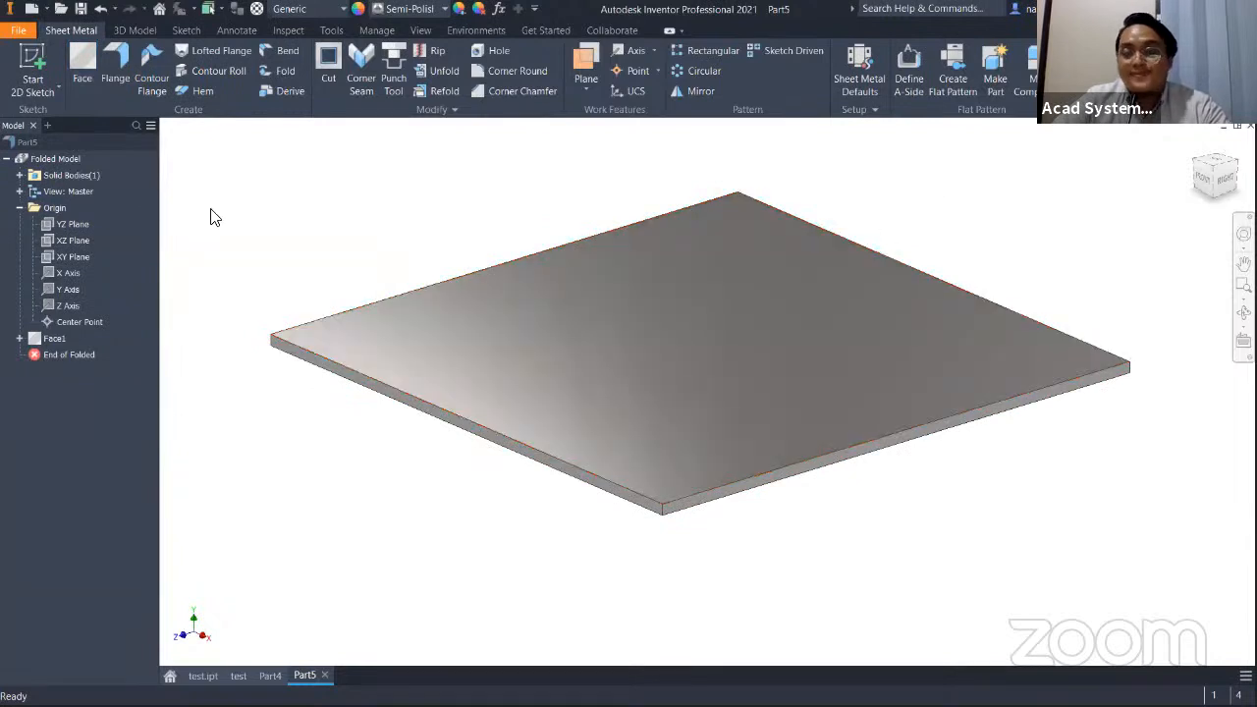
Start a flange on the plate's lower edge, remove that edge, and select the upper edge of the same side instead.
{"action": "left_click", "coordinate": [115, 60]}
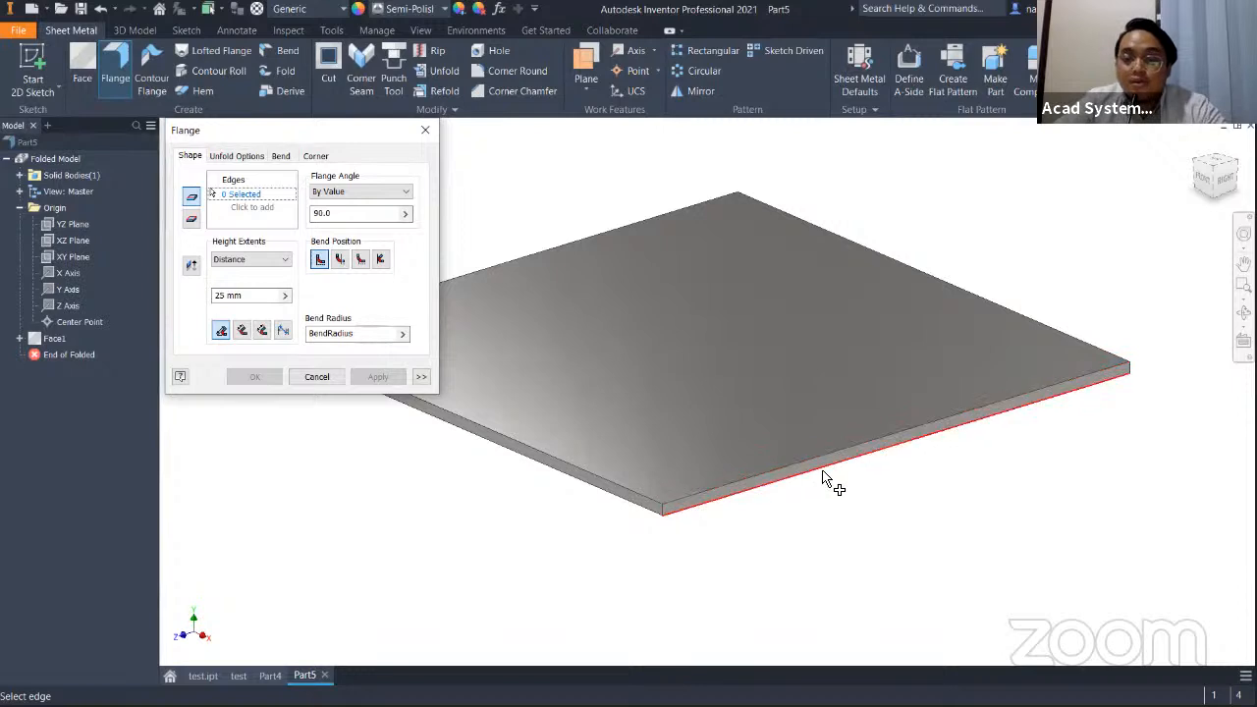
{"action": "left_click", "coordinate": [882, 458]}
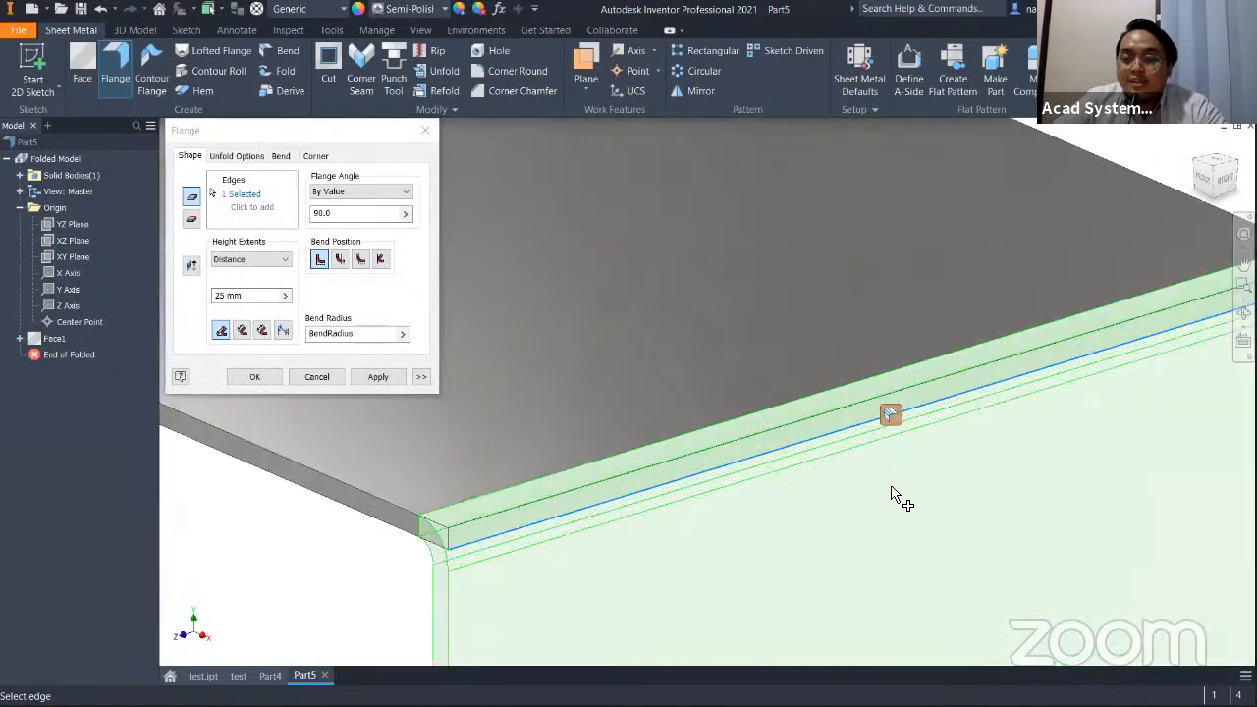
{"action": "scroll", "coordinate": [898, 499], "scroll_direction": "down", "scroll_amount": 3}
{"action": "scroll", "coordinate": [843, 358], "scroll_direction": "up", "scroll_amount": 2}
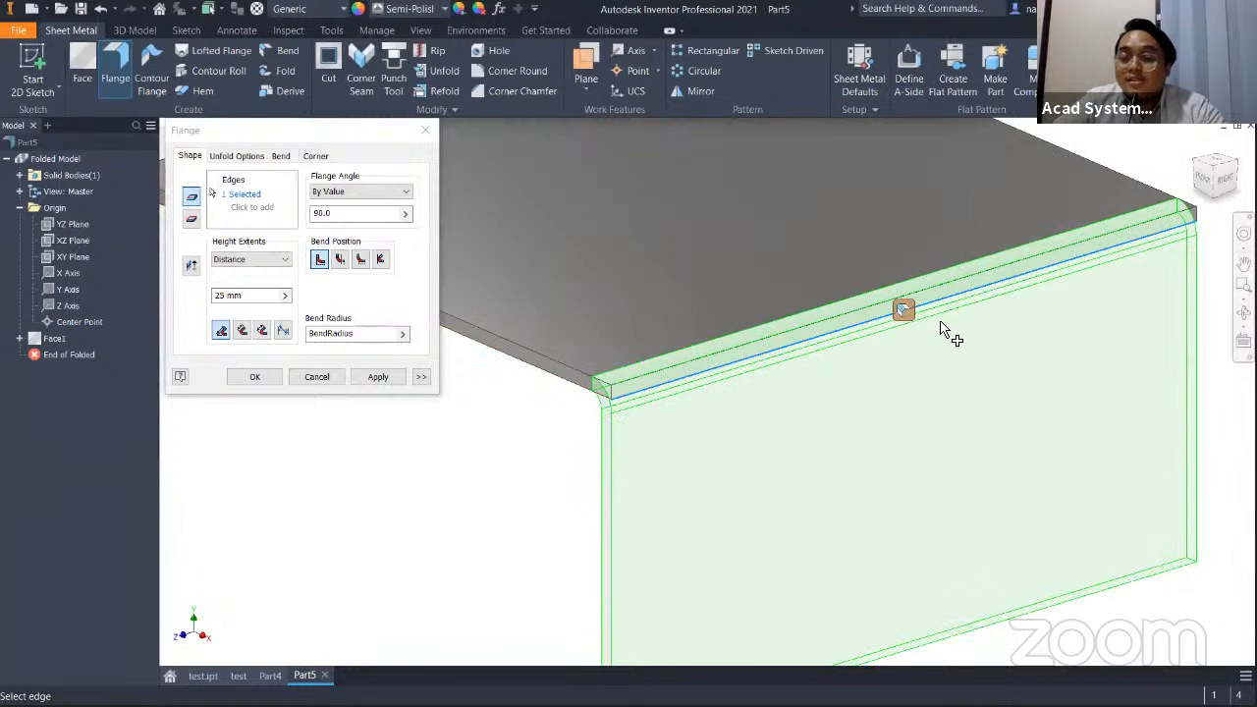
{"action": "scroll", "coordinate": [943, 331], "scroll_direction": "down", "scroll_amount": 2}
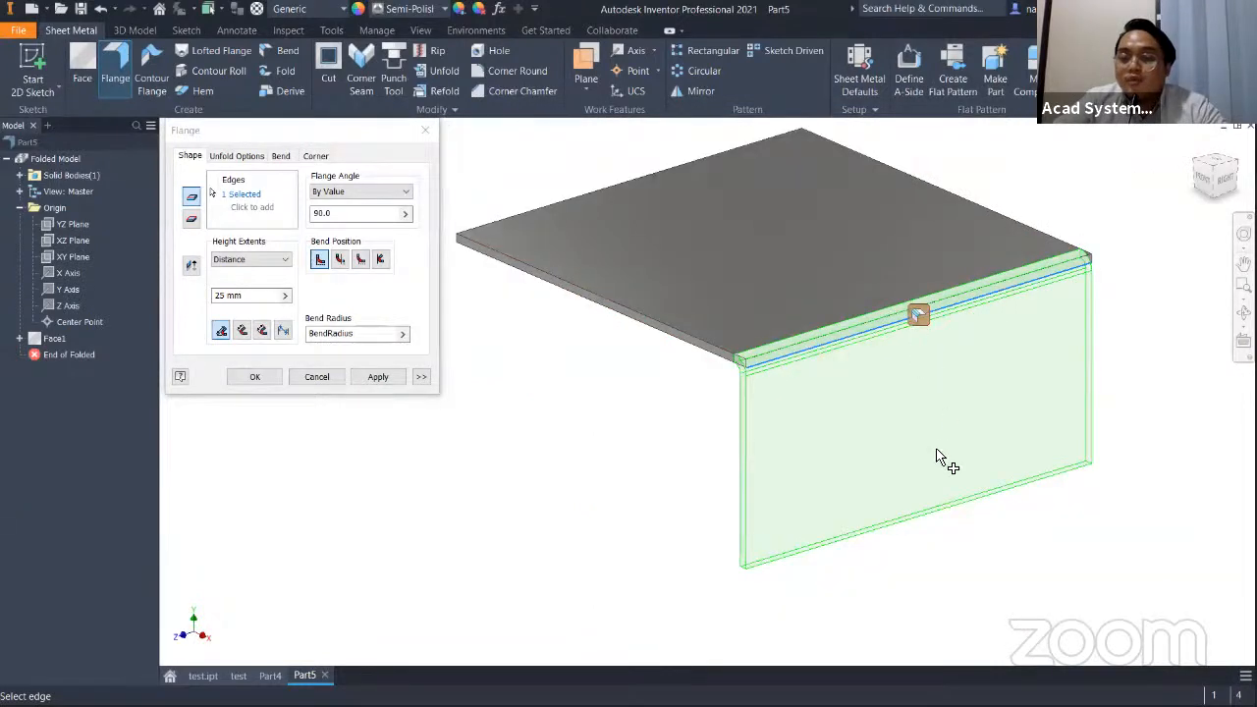
{"action": "left_click", "coordinate": [252, 194]}
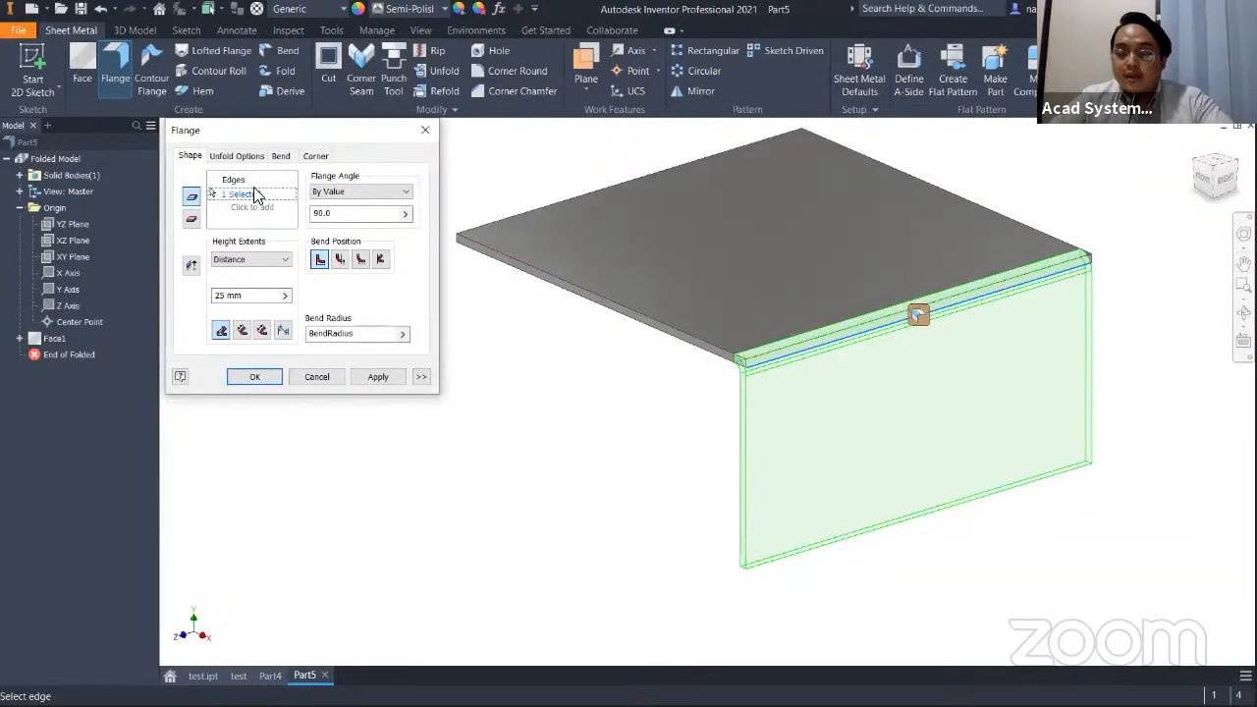
{"action": "key", "text": "Delete"}
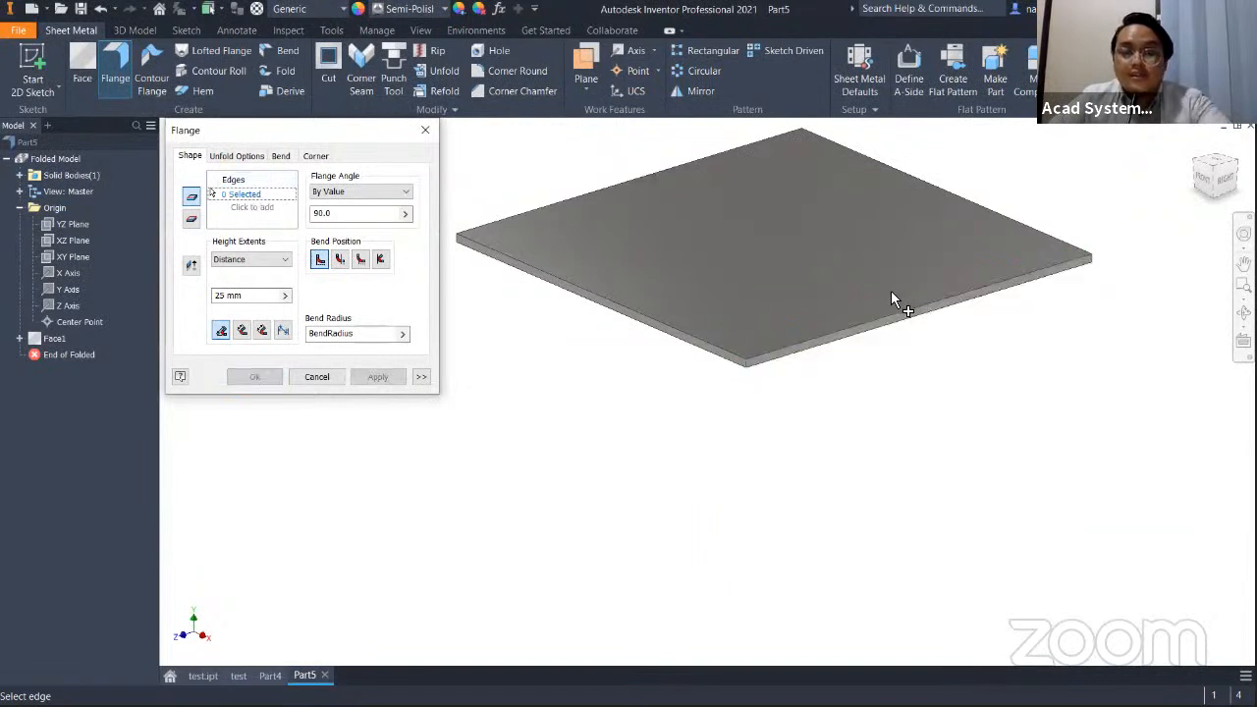
{"action": "left_click", "coordinate": [888, 316]}
{"action": "middle_click_drag", "start_coordinate": [983, 332], "coordinate": [828, 391]}
{"action": "scroll", "coordinate": [777, 370], "scroll_direction": "down", "scroll_amount": 2}
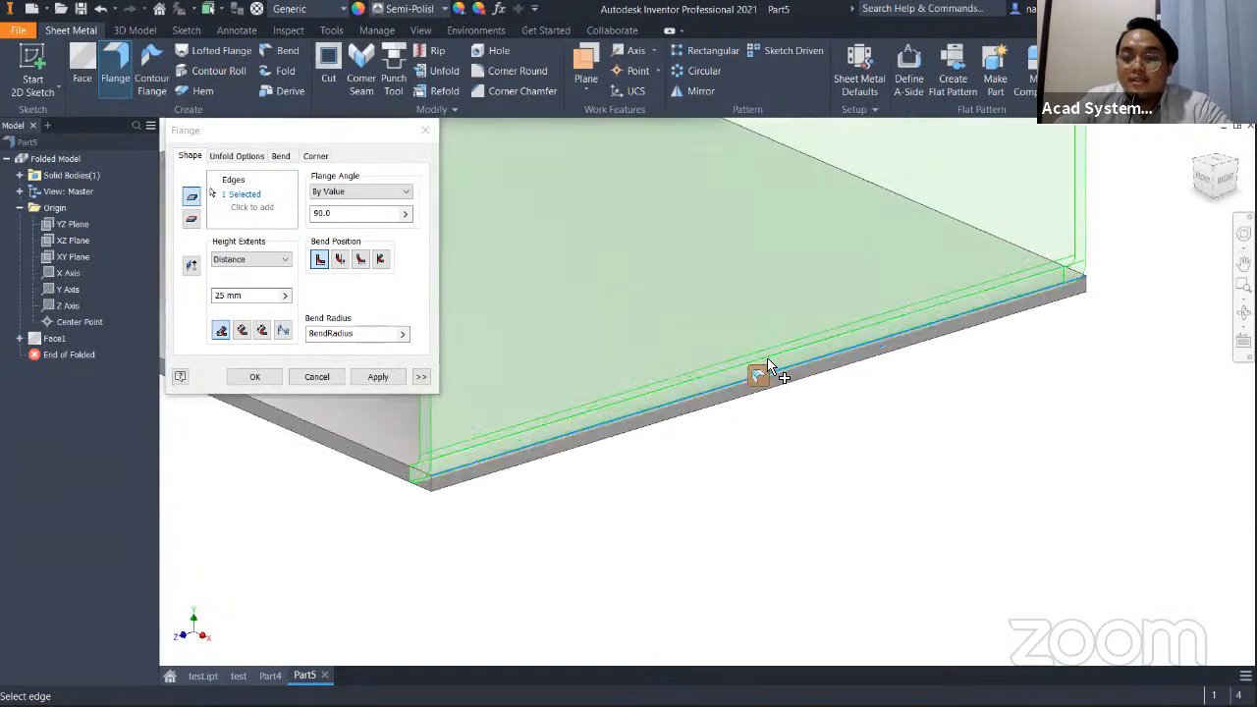
{"action": "scroll", "coordinate": [786, 499], "scroll_direction": "down", "scroll_amount": 2}
{"action": "scroll", "coordinate": [791, 469], "scroll_direction": "up", "scroll_amount": 2}
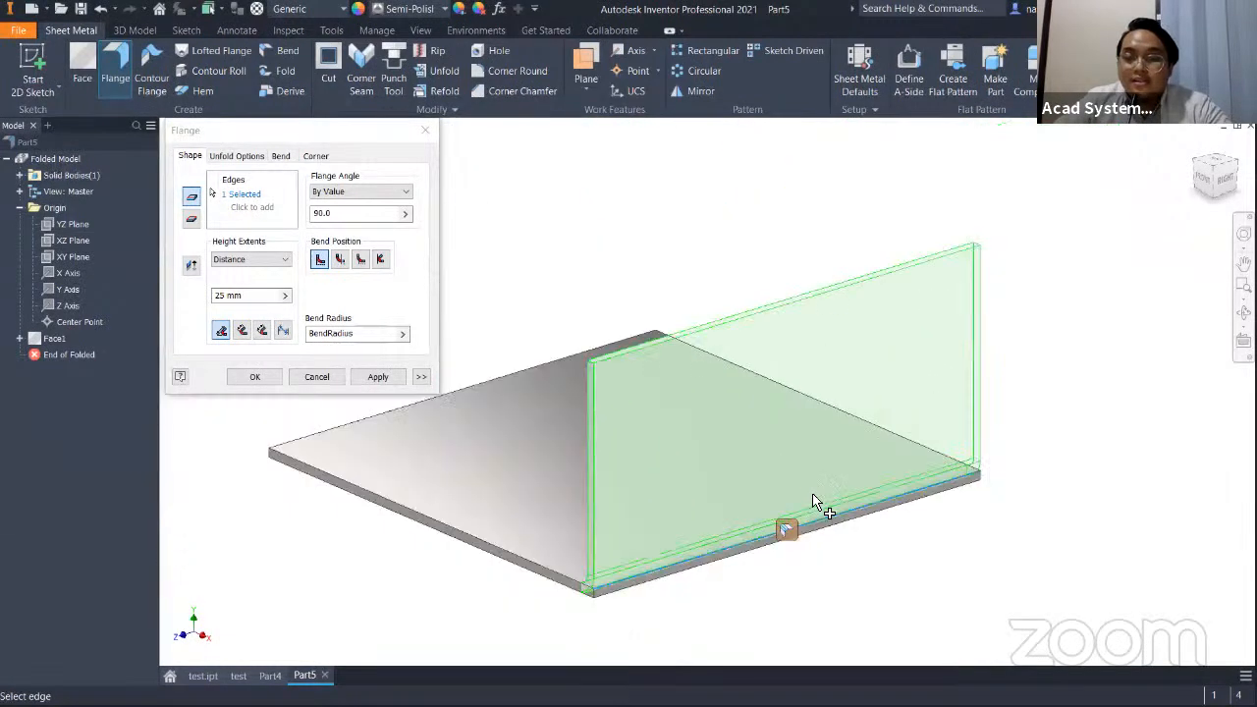
Try a flange angle of 45 degrees and return it to 90 degrees.
{"action": "double_click", "coordinate": [352, 214]}
{"action": "type", "text": "45"}
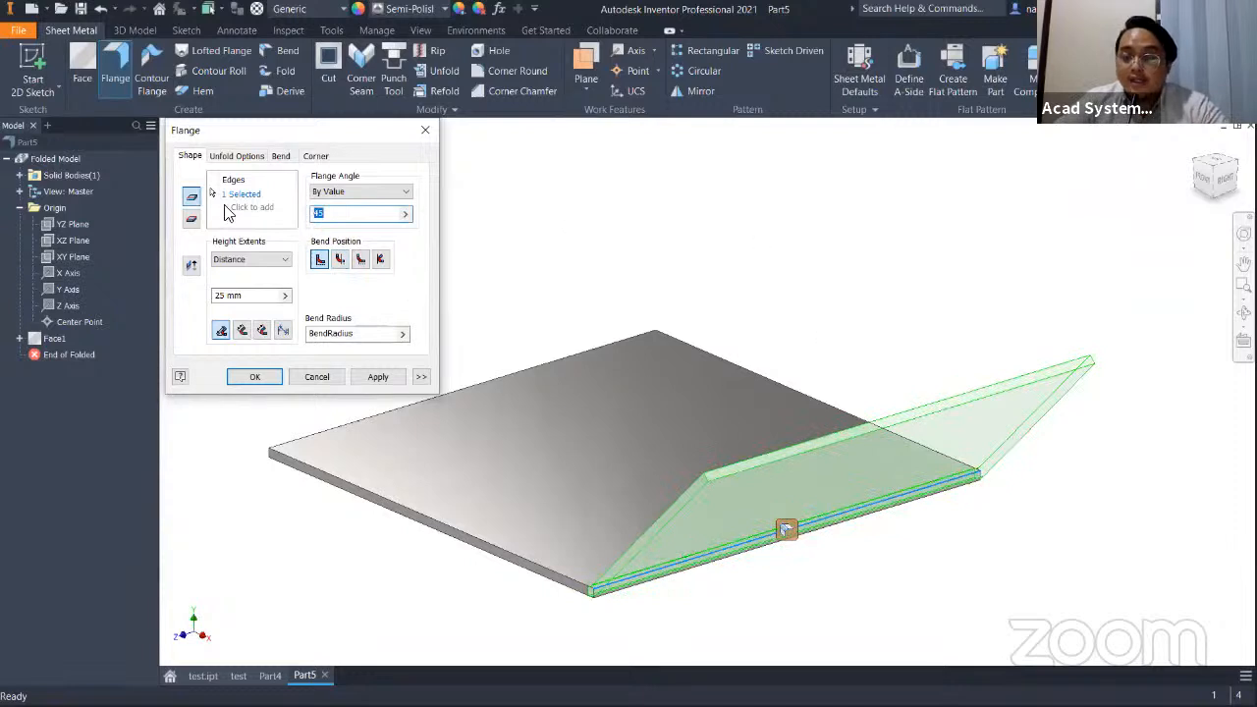
{"action": "type", "text": "90"}
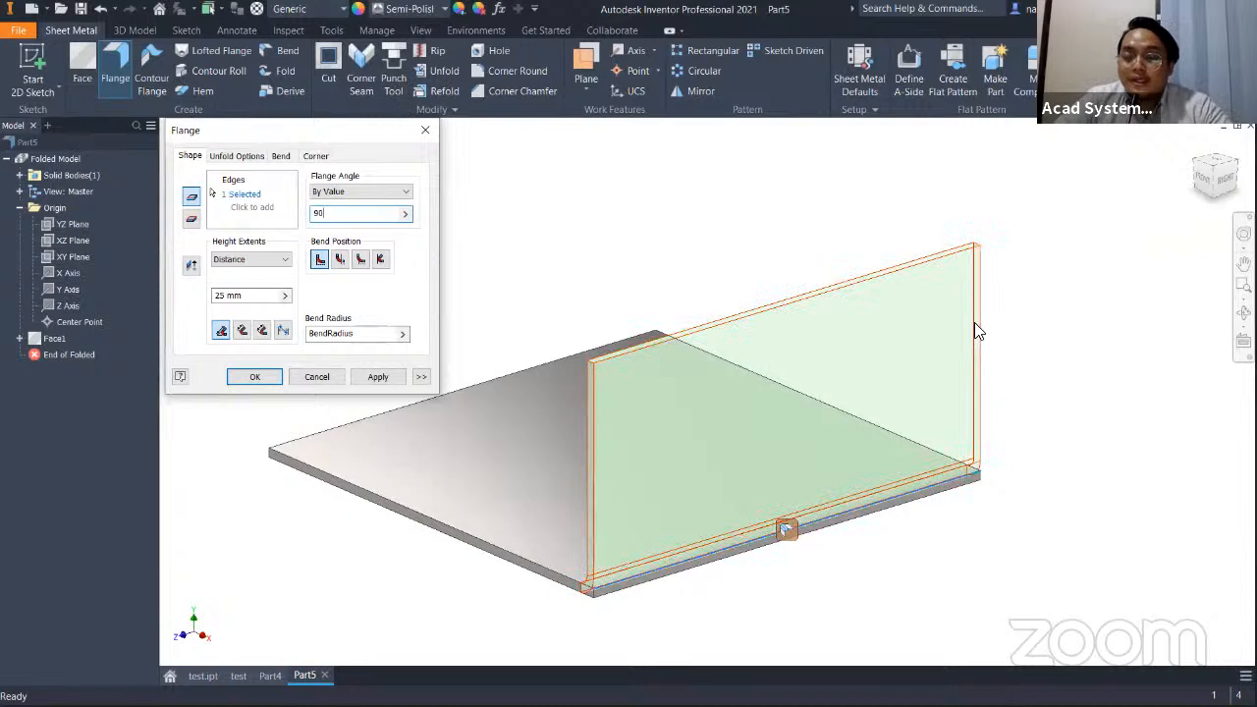
From the front view, try the bend position that starts at the plate's edge, and return it to within the plate's extents.
{"action": "left_click", "coordinate": [1198, 172]}
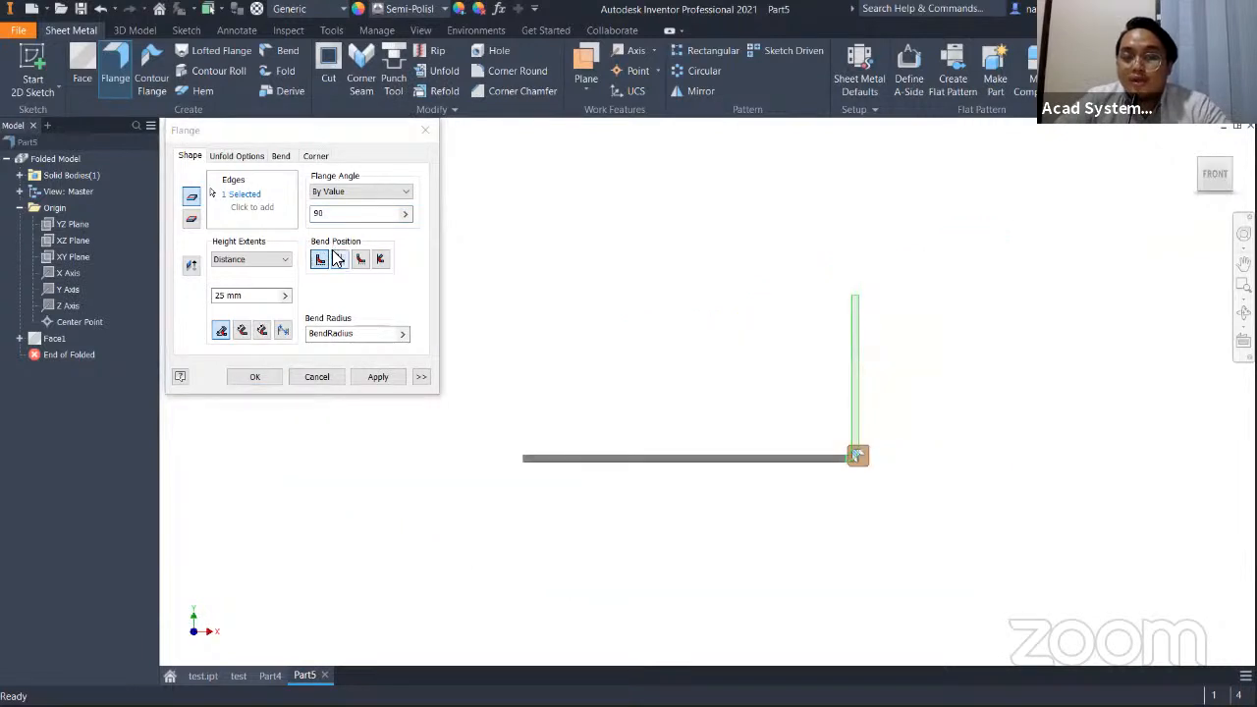
{"action": "scroll", "coordinate": [854, 469], "scroll_direction": "up", "scroll_amount": 2}
{"action": "scroll", "coordinate": [918, 481], "scroll_direction": "up", "scroll_amount": 2}
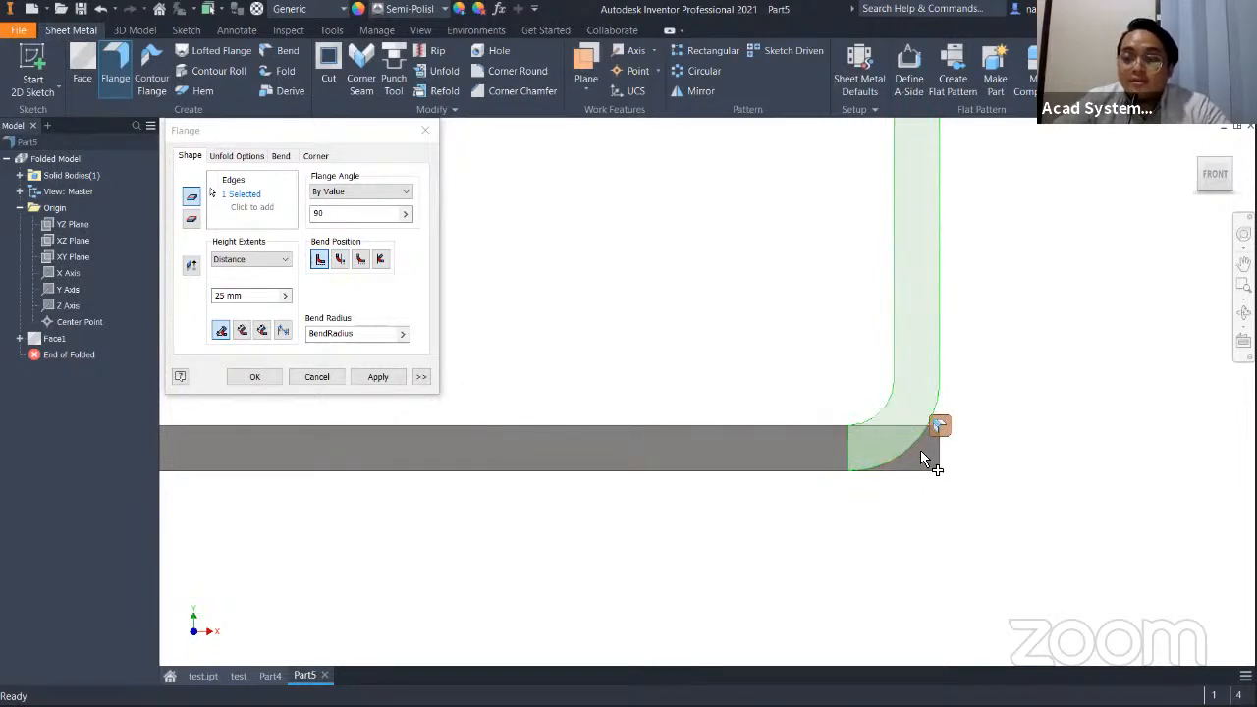
{"action": "left_click", "coordinate": [338, 259]}
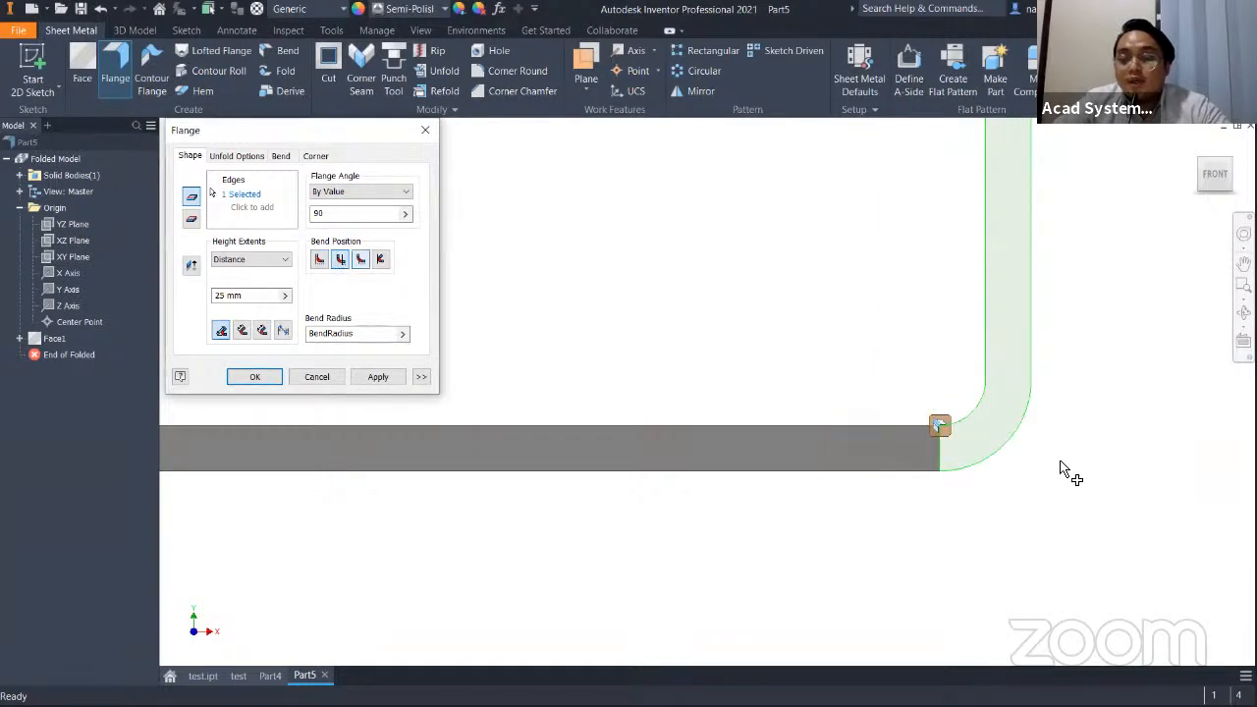
{"action": "middle_click_drag", "start_coordinate": [1153, 441], "coordinate": [975, 452]}
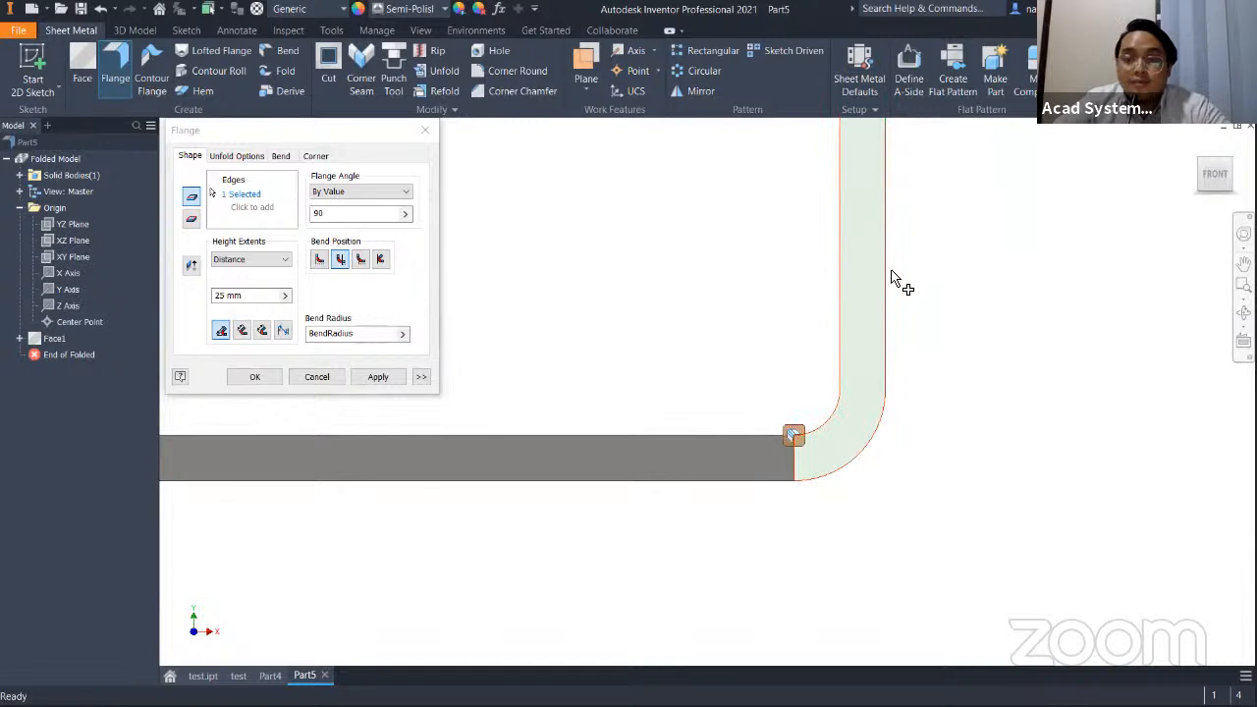
{"action": "left_click", "coordinate": [319, 258]}
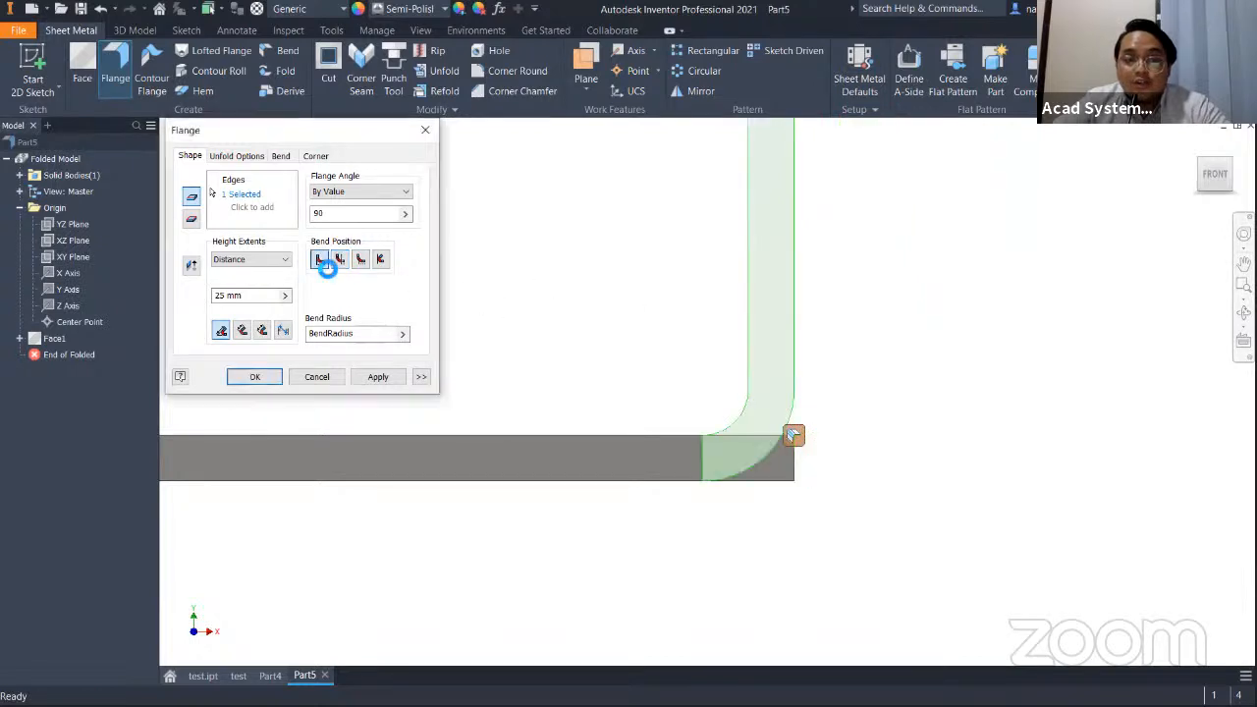
Keep the flange's height extents as Distance and set the height to 12 mm.
{"action": "left_click", "coordinate": [243, 263]}
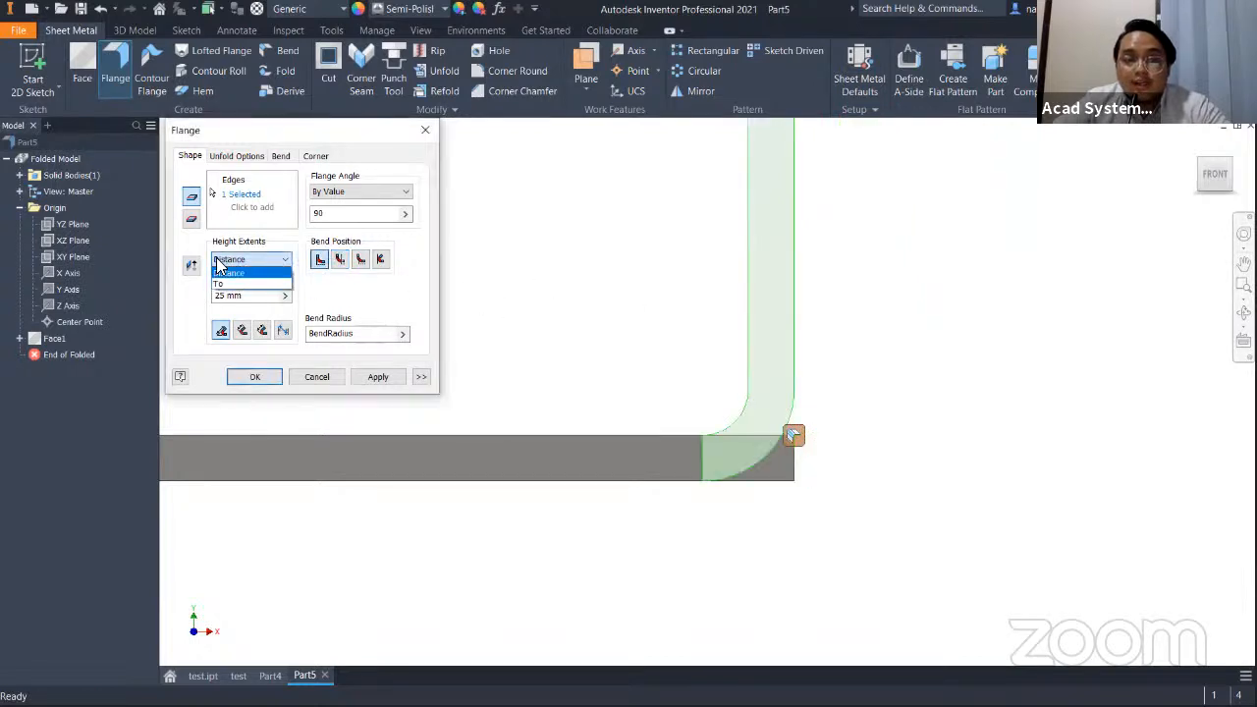
{"action": "left_click", "coordinate": [266, 243]}
{"action": "scroll", "coordinate": [765, 270], "scroll_direction": "down", "scroll_amount": 4}
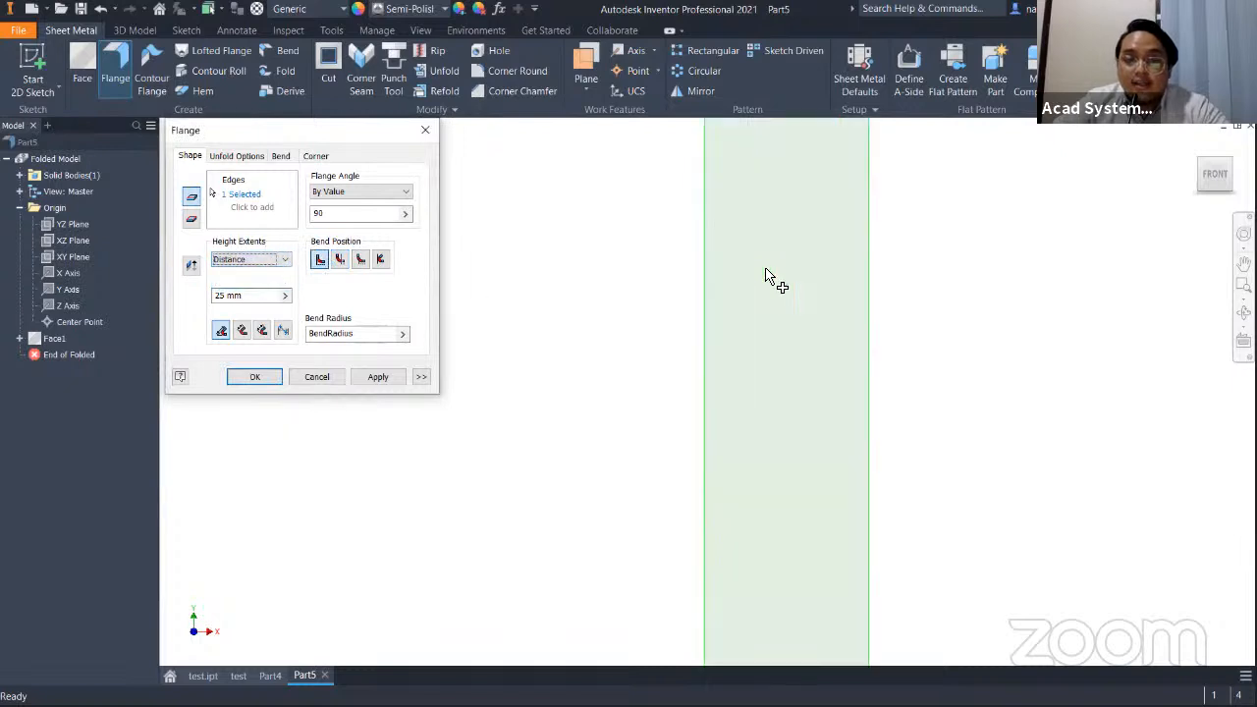
{"action": "scroll", "coordinate": [768, 267], "scroll_direction": "up", "scroll_amount": 6}
{"action": "middle_click_drag", "start_coordinate": [798, 238], "coordinate": [819, 464]}
{"action": "scroll", "coordinate": [816, 391], "scroll_direction": "up", "scroll_amount": 4}
{"action": "scroll", "coordinate": [814, 378], "scroll_direction": "down", "scroll_amount": 3}
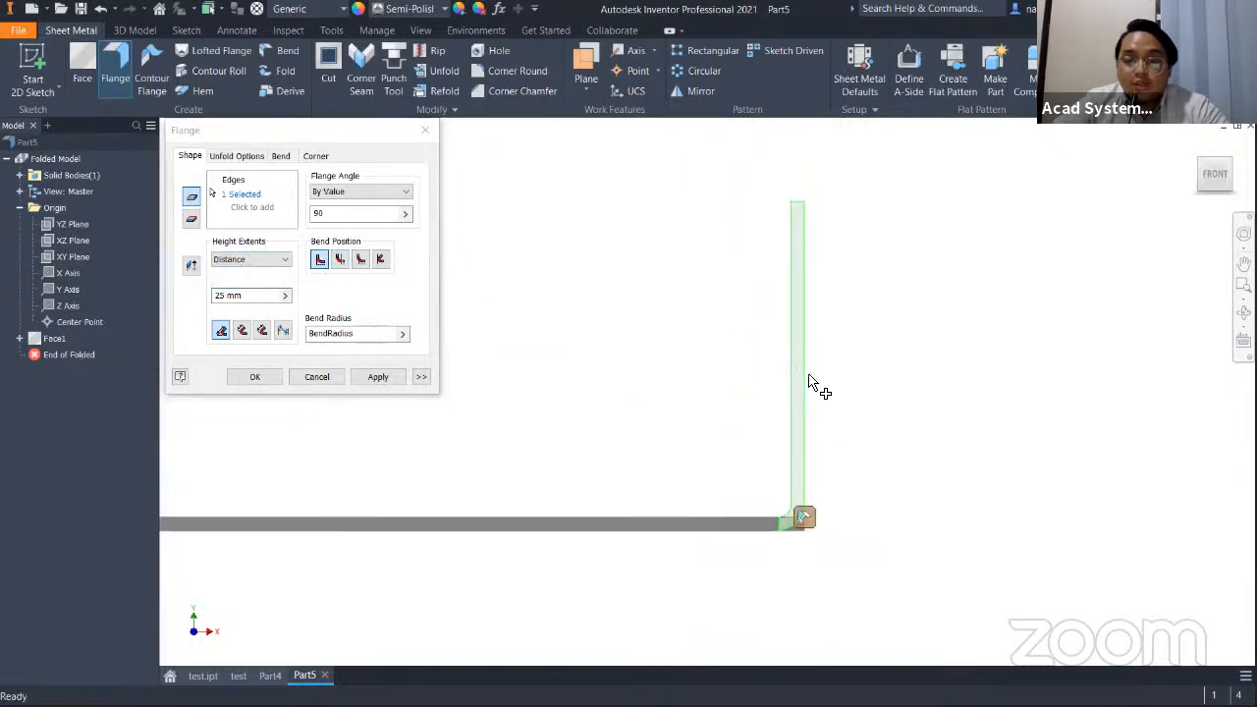
{"action": "left_click_drag", "start_coordinate": [250, 295], "coordinate": [118, 310]}
{"action": "type", "text": "12"}
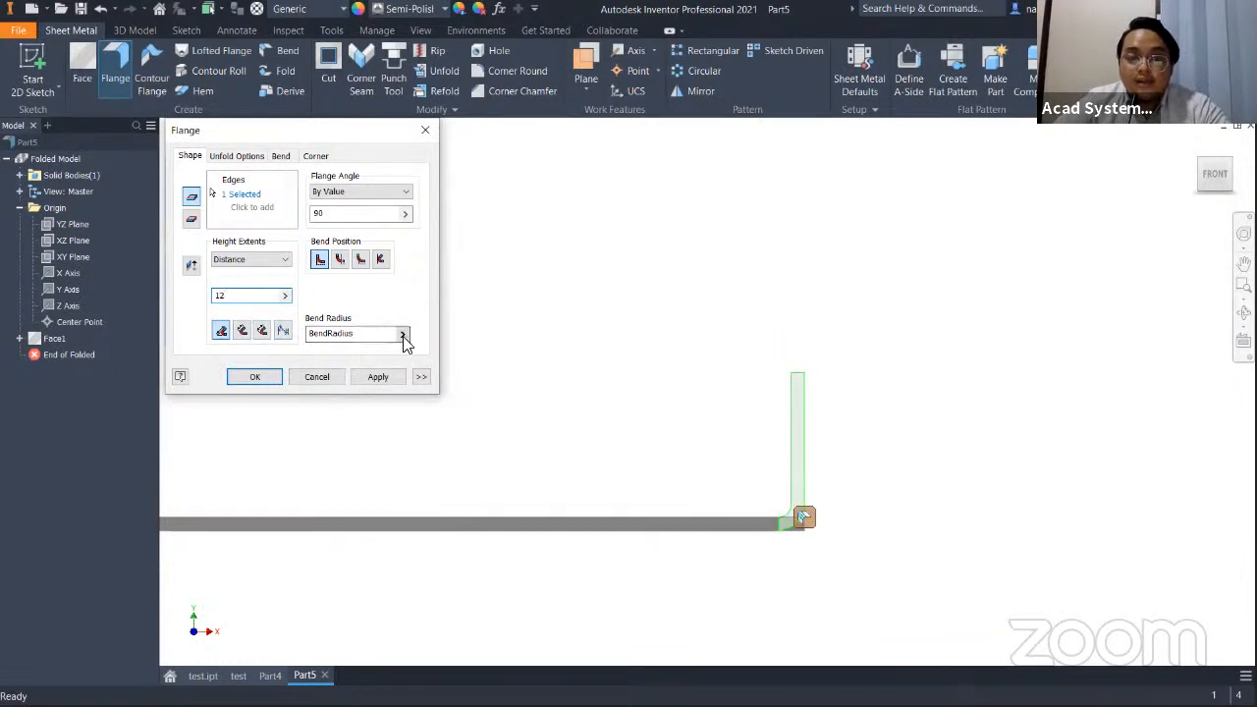
Review the flange's unfold rule and the available bend relief shapes, keeping Default (Straight).
{"action": "left_click", "coordinate": [242, 159]}
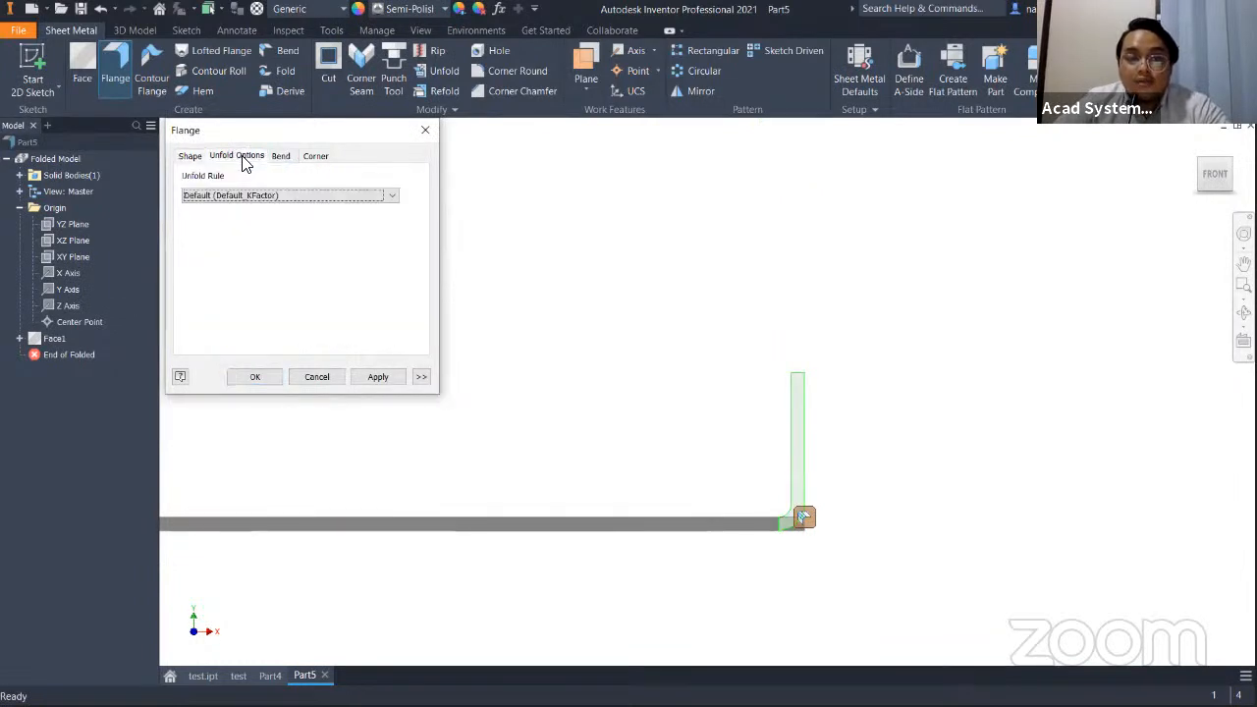
{"action": "left_click", "coordinate": [280, 157]}
{"action": "left_click", "coordinate": [257, 192]}
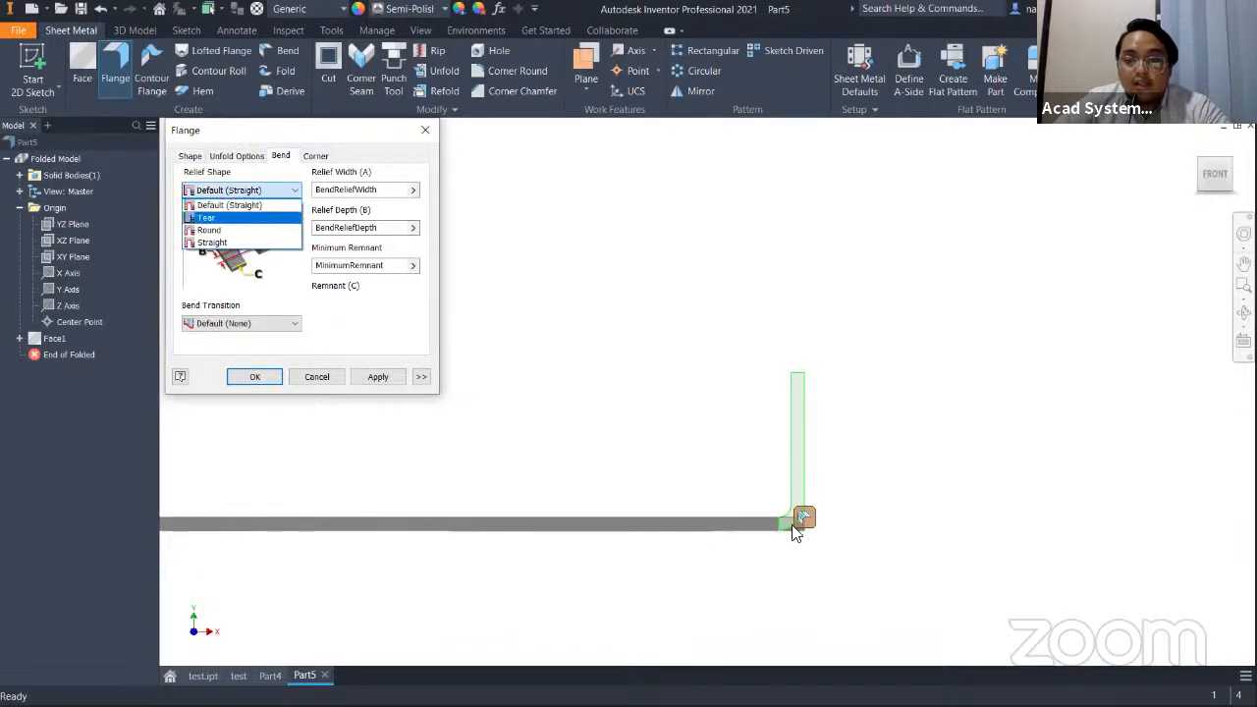
{"action": "left_click", "coordinate": [364, 317]}
{"action": "left_click", "coordinate": [221, 191]}
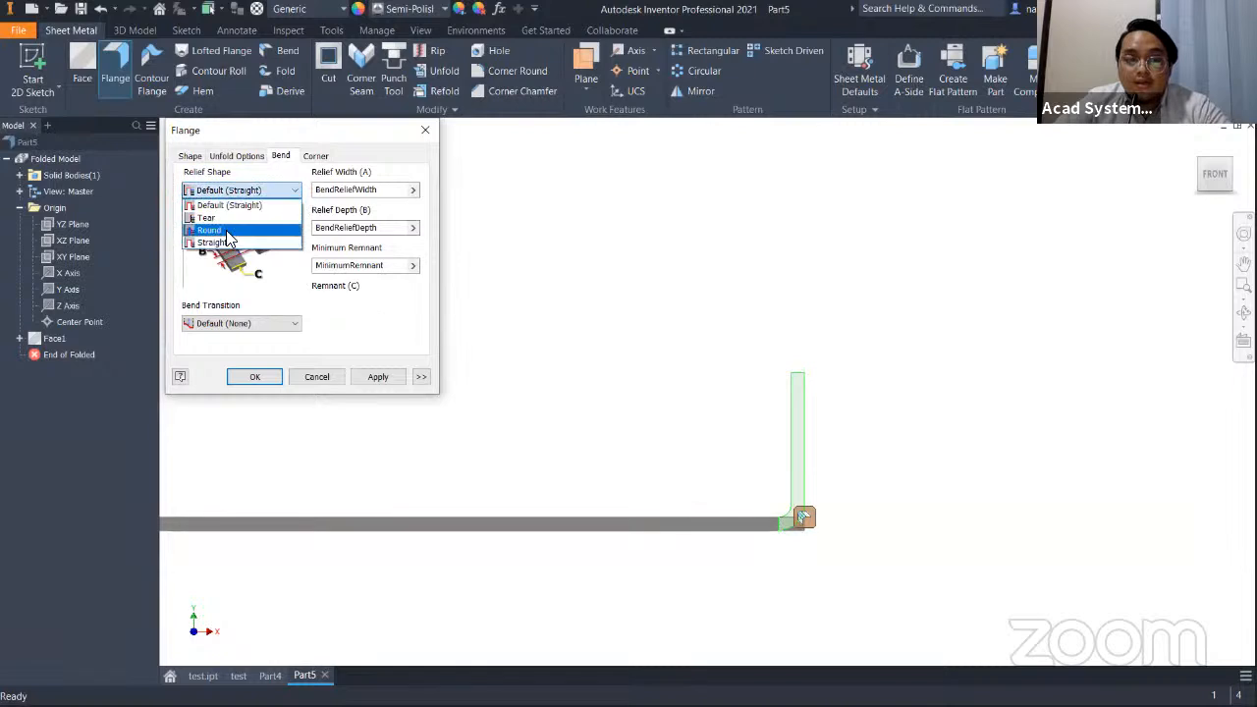
{"action": "left_click", "coordinate": [365, 323]}
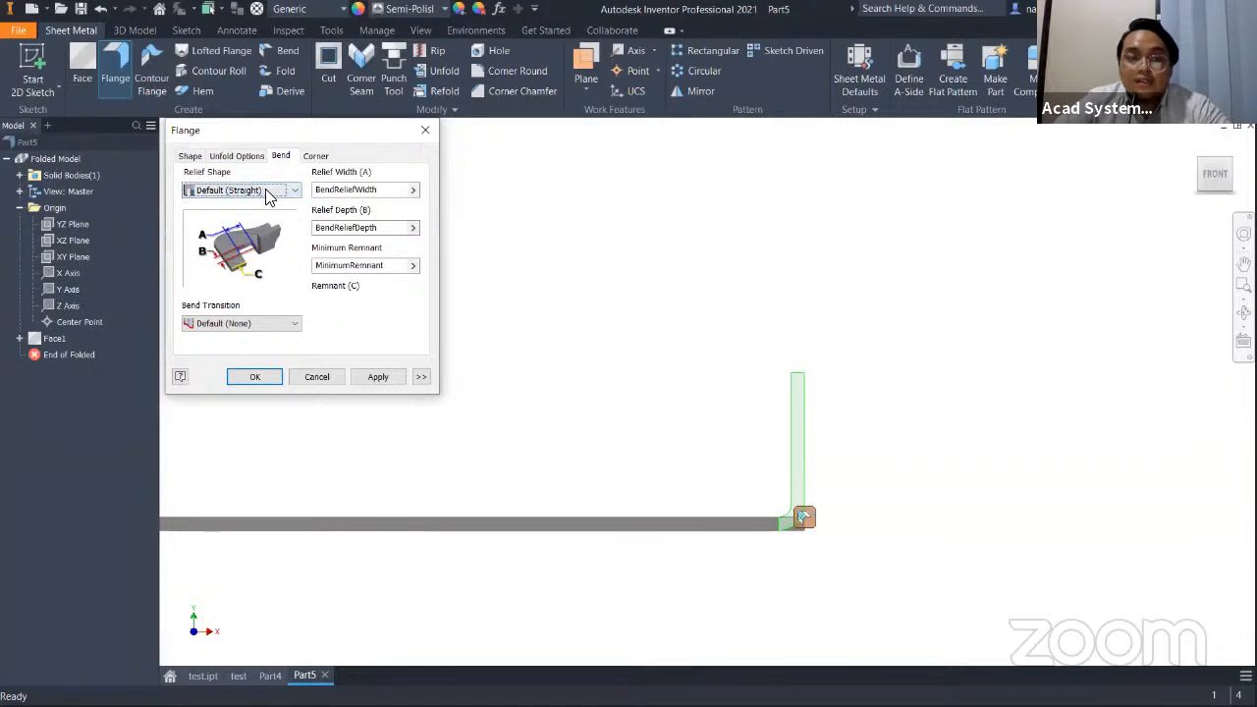
{"action": "left_click", "coordinate": [269, 193]}
{"action": "left_click", "coordinate": [372, 310]}
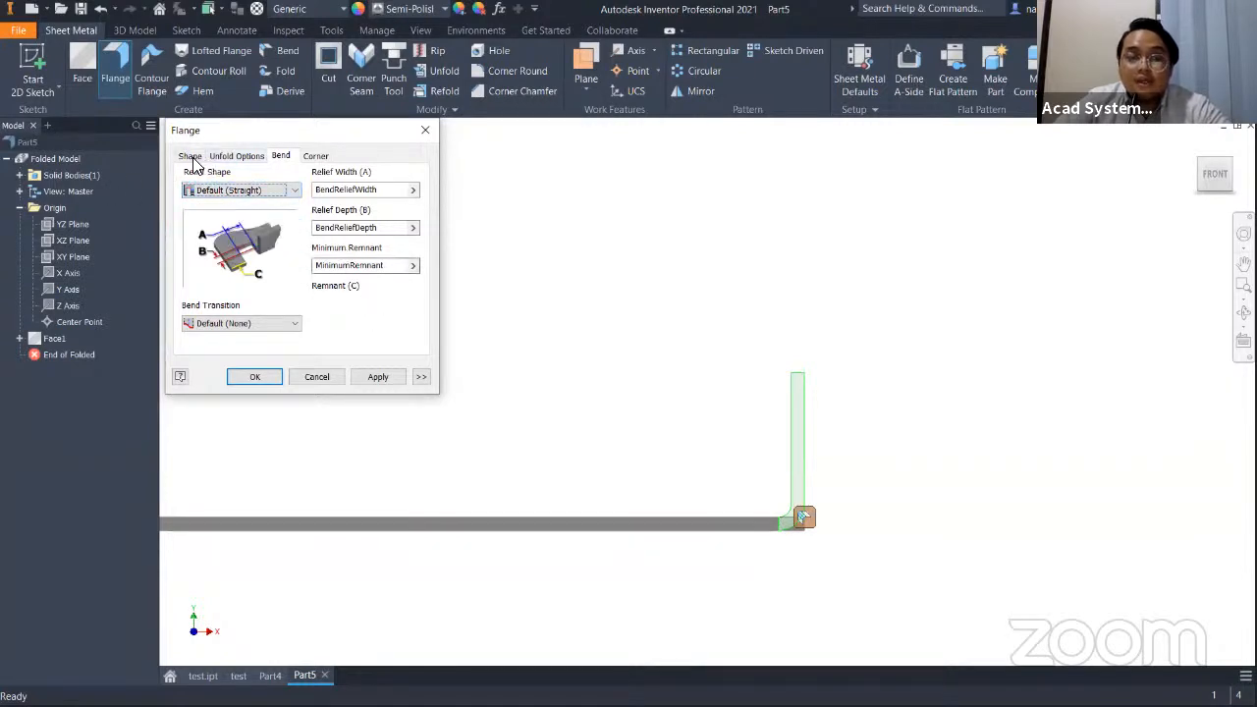
Expand the flange's additional options and set its width extents type to Width.
{"action": "left_click", "coordinate": [189, 155]}
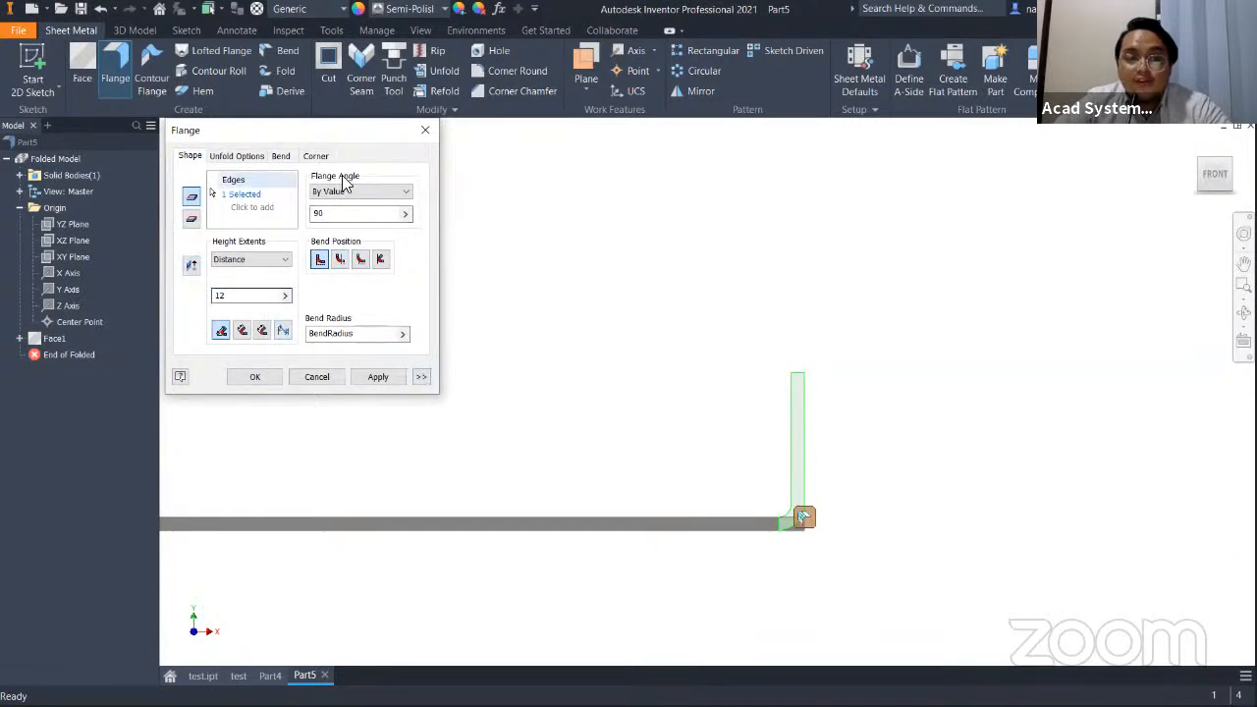
{"action": "left_click", "coordinate": [421, 376]}
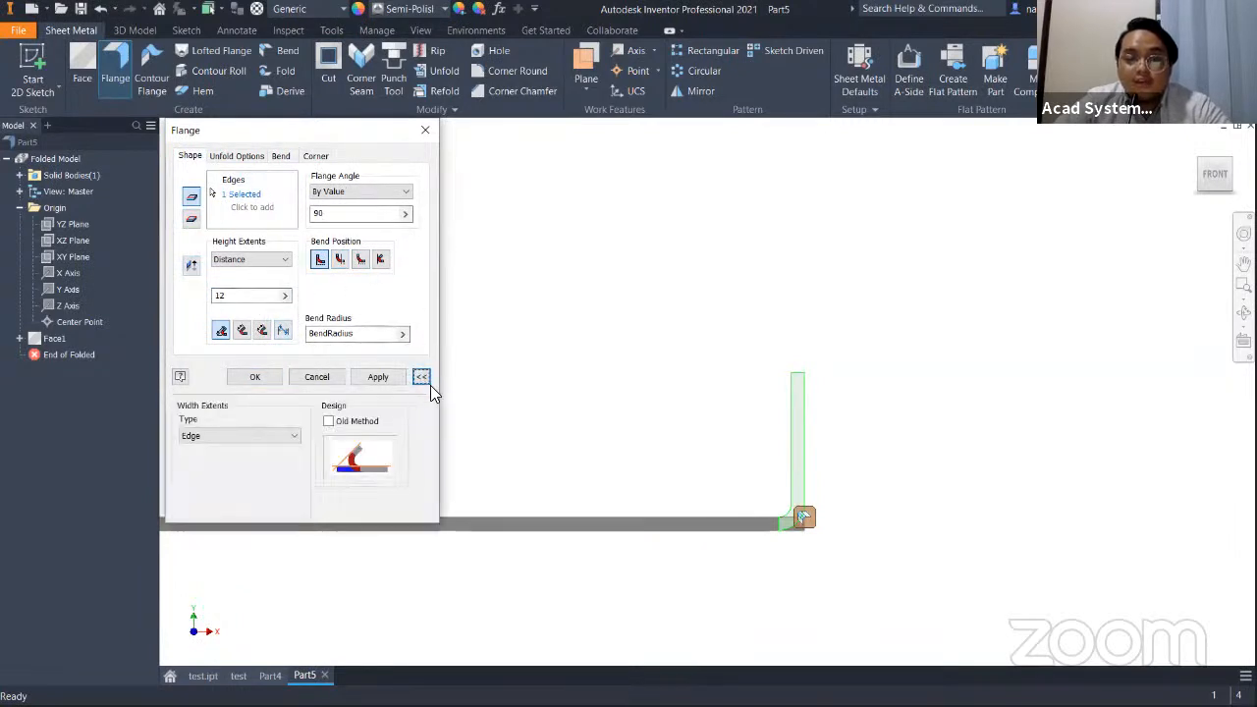
{"action": "left_click", "coordinate": [422, 377]}
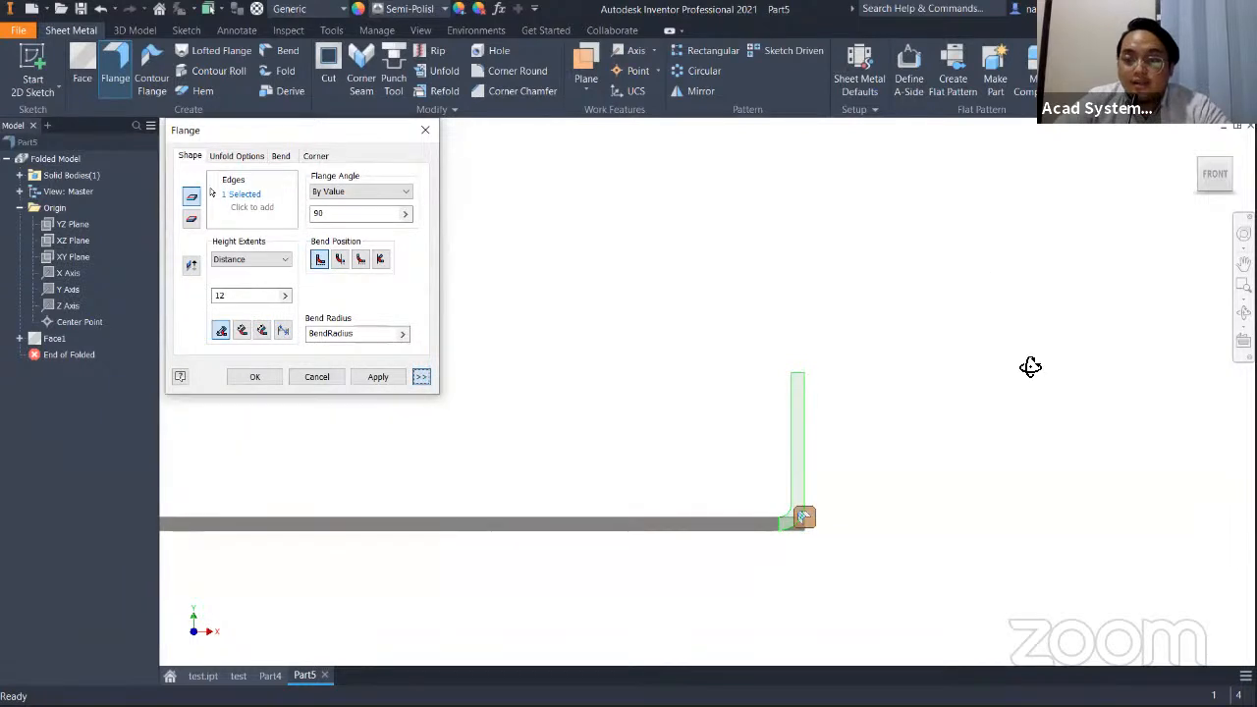
{"action": "middle_click_drag", "start_coordinate": [780, 374], "coordinate": [805, 435], "text": "shift"}
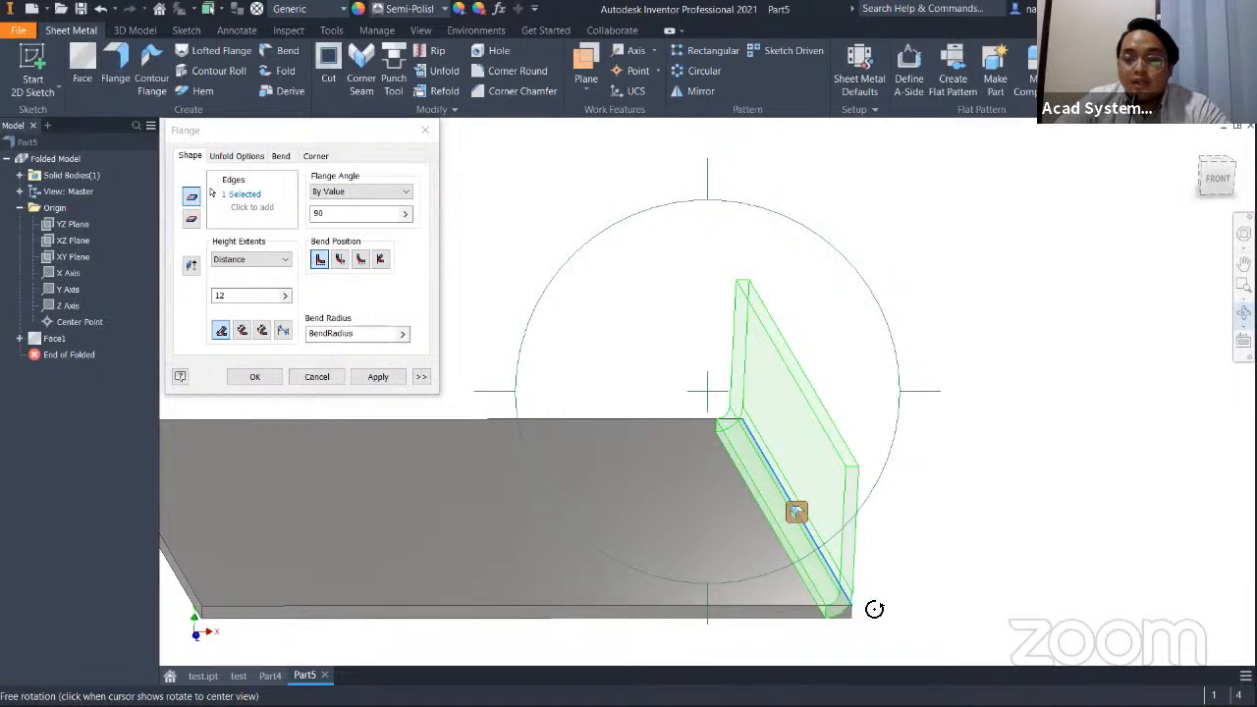
{"action": "left_click", "coordinate": [421, 376]}
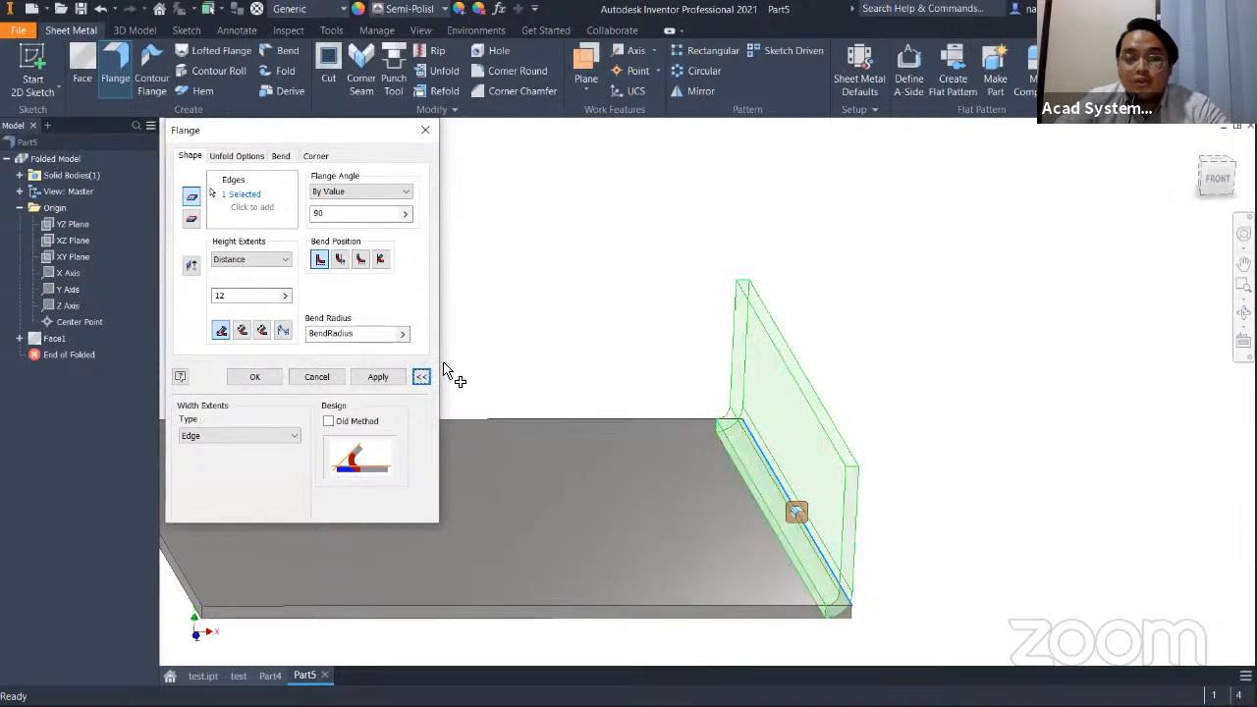
{"action": "left_click", "coordinate": [422, 378]}
{"action": "left_click", "coordinate": [421, 377]}
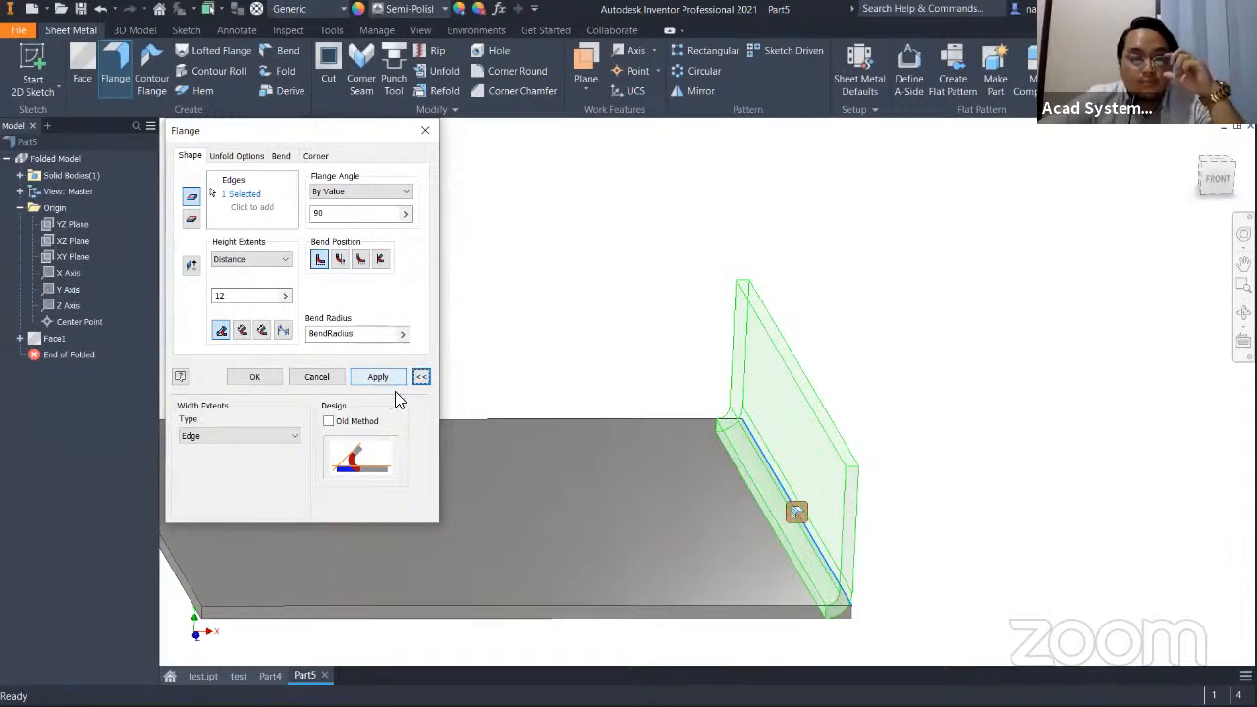
{"action": "left_click", "coordinate": [232, 436]}
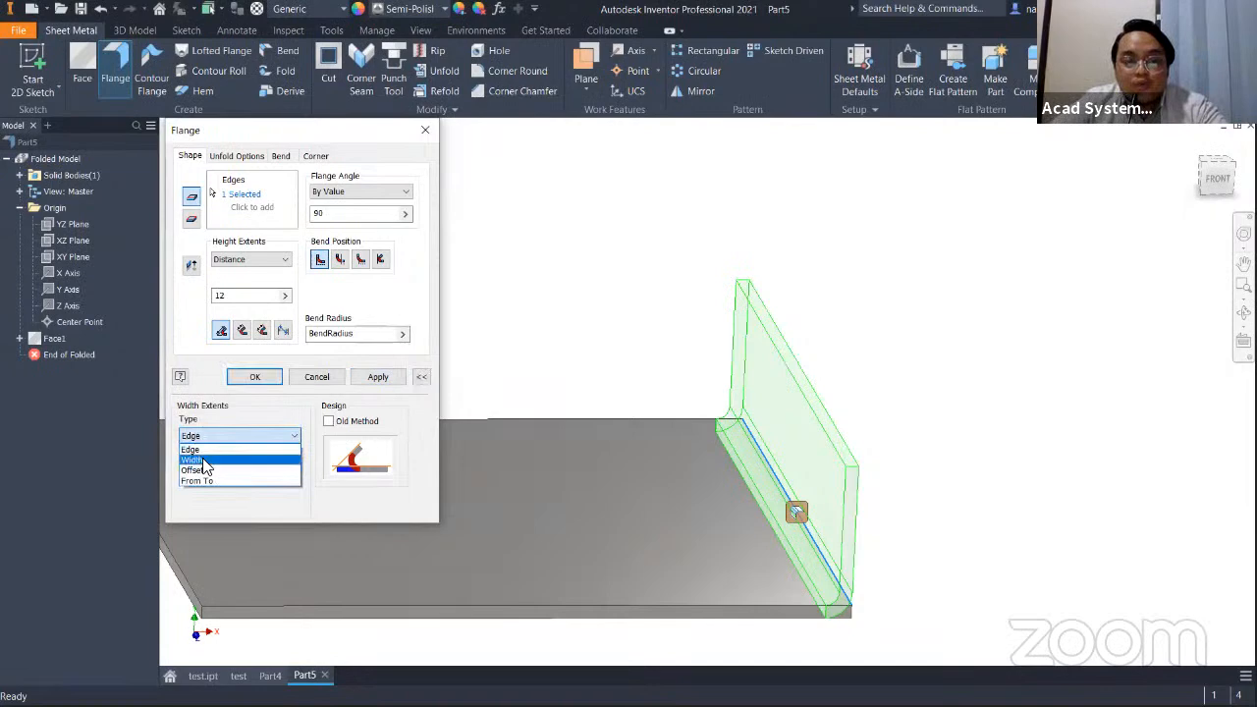
{"action": "left_click", "coordinate": [199, 460]}
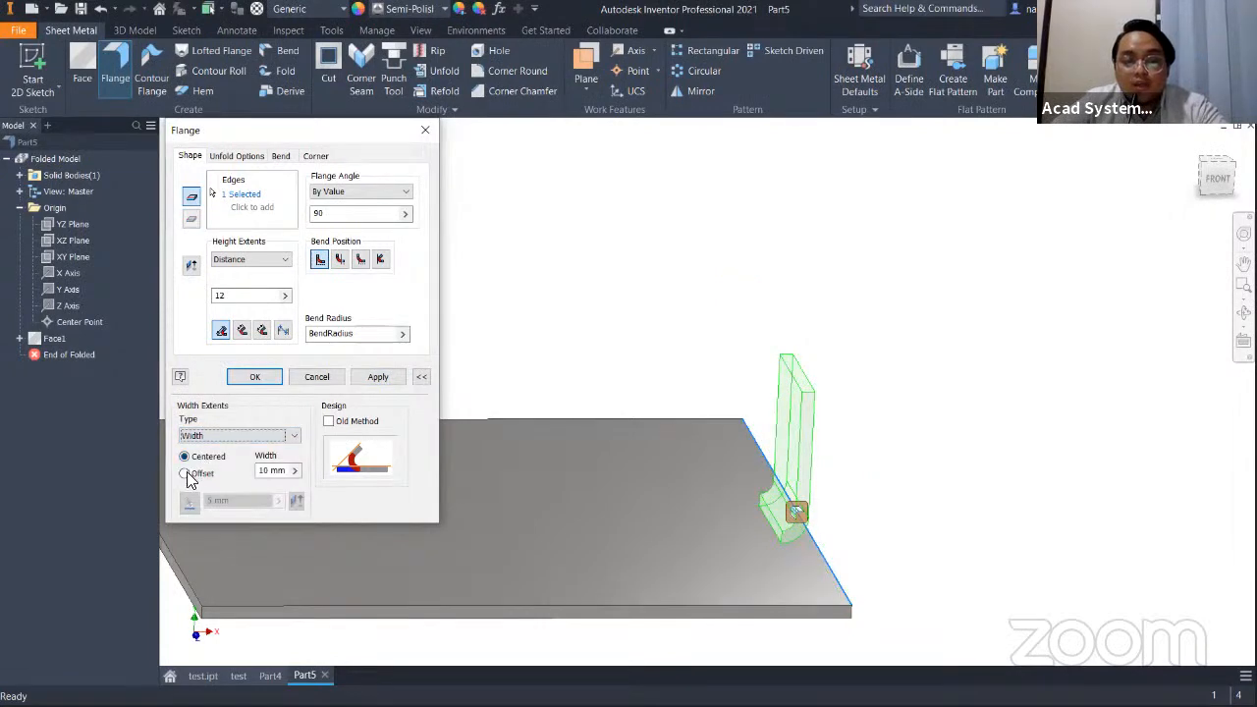
Try the Offset placement for the flange's width, return to Centered, and set the width to 20 mm.
{"action": "left_click", "coordinate": [186, 474]}
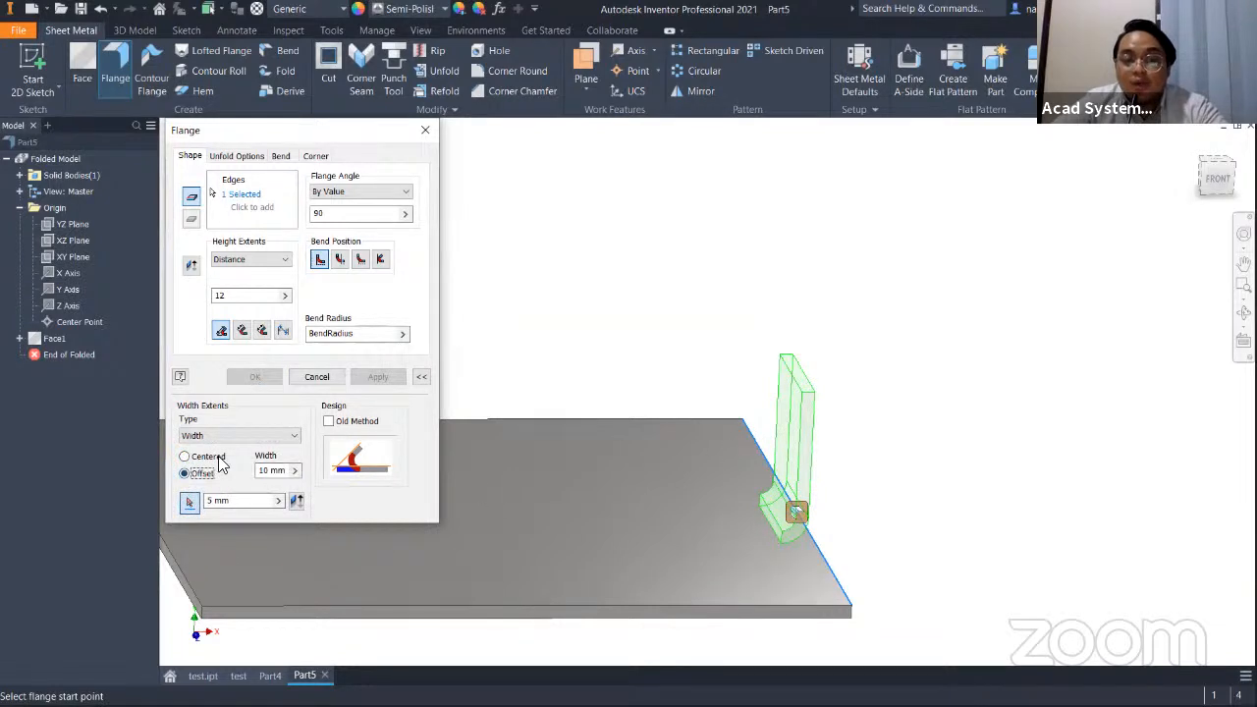
{"action": "left_click", "coordinate": [186, 456]}
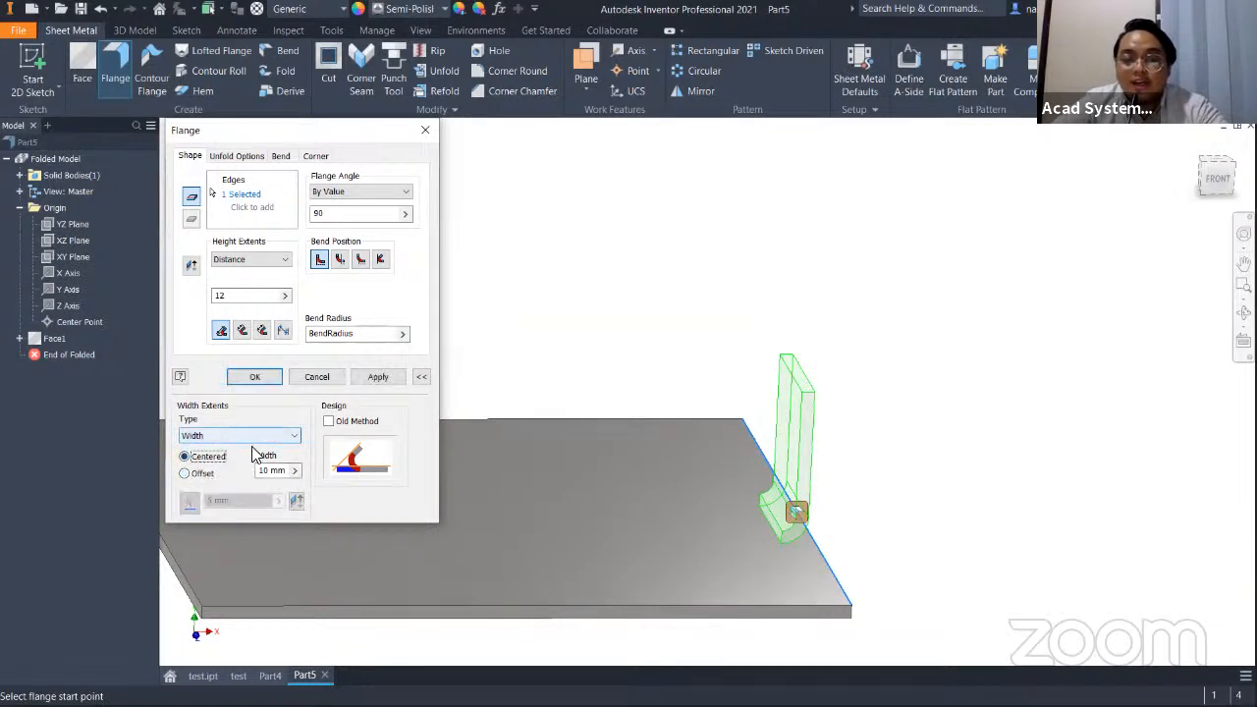
{"action": "left_click", "coordinate": [271, 470]}
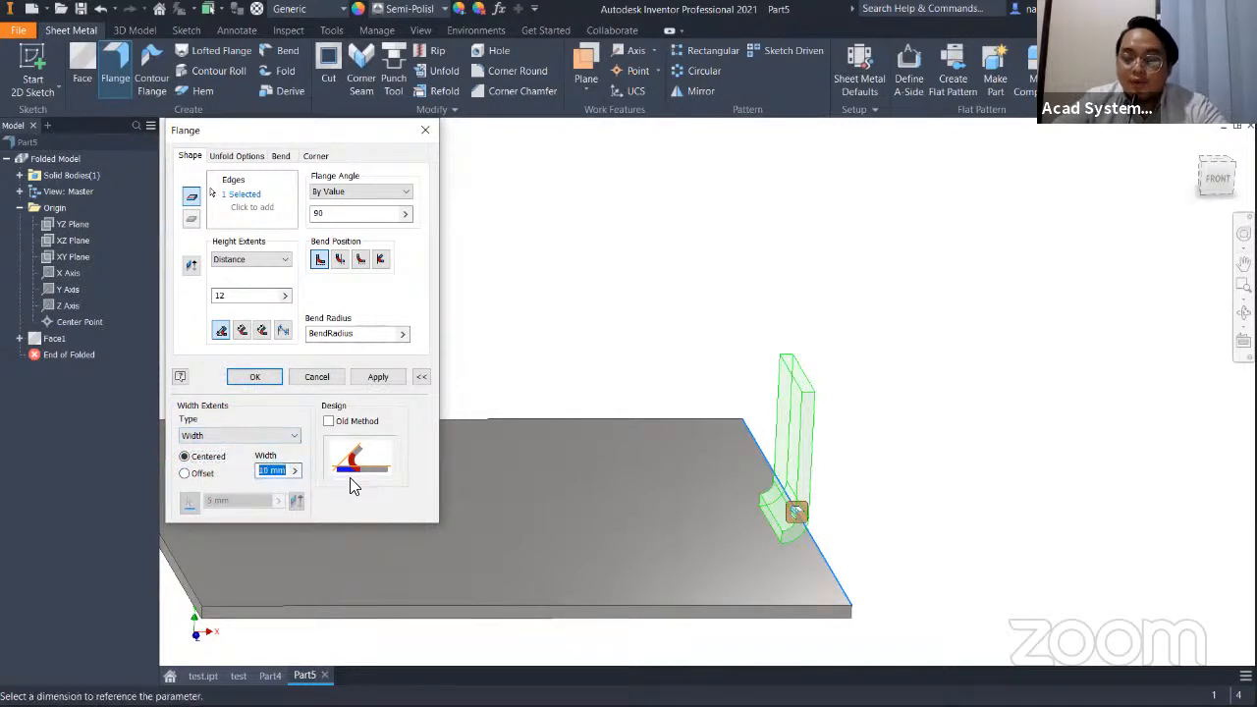
{"action": "type", "text": "20"}
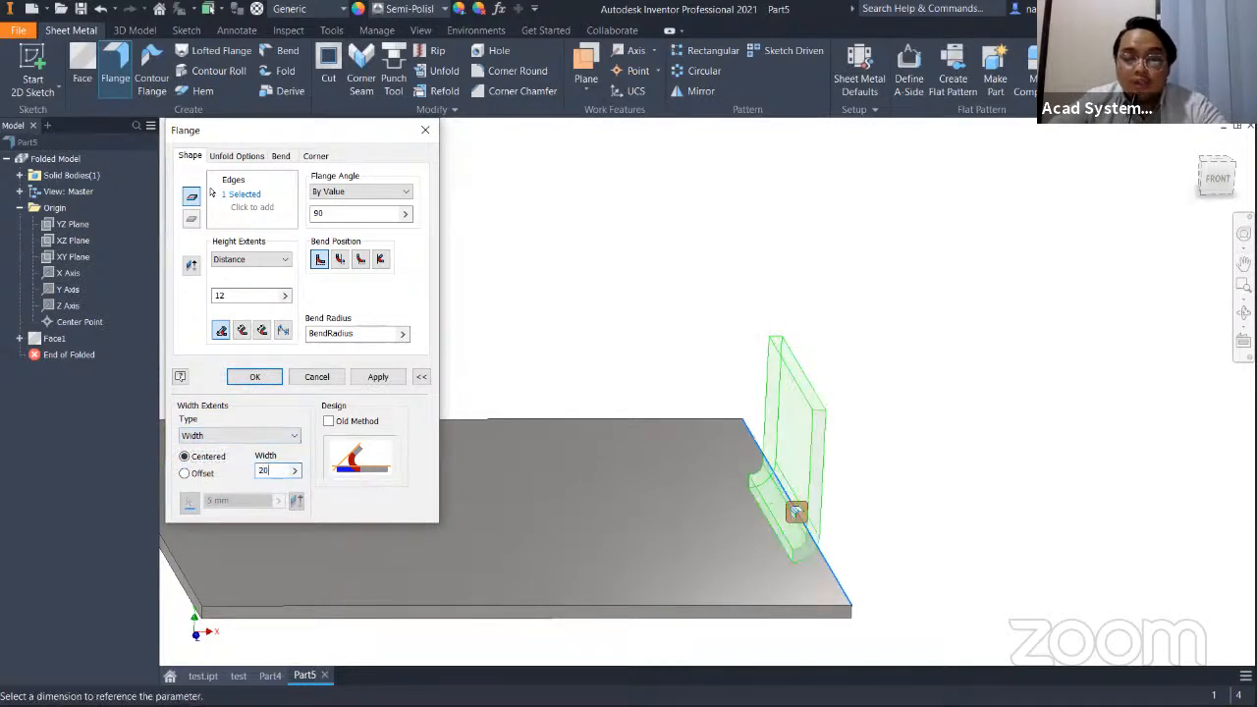
Try the From To width extents, return to Width, and create the centered flange.
{"action": "left_click", "coordinate": [253, 438]}
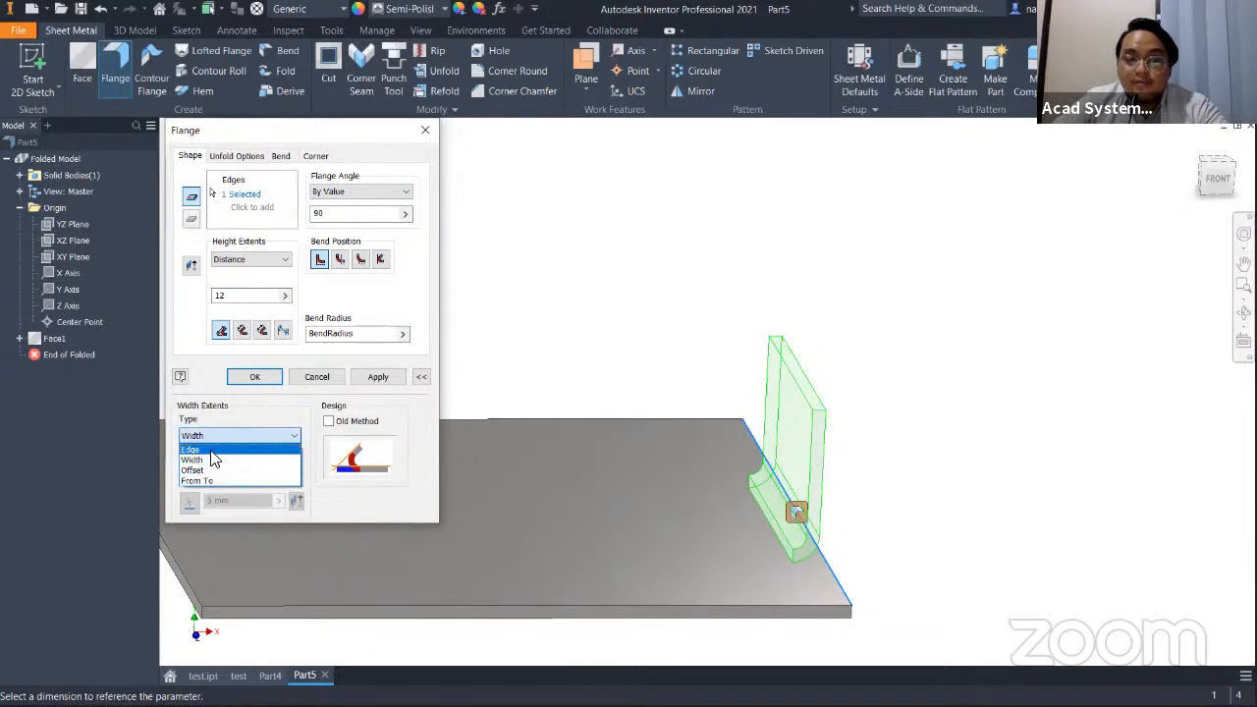
{"action": "left_click", "coordinate": [210, 480]}
{"action": "left_click", "coordinate": [230, 434]}
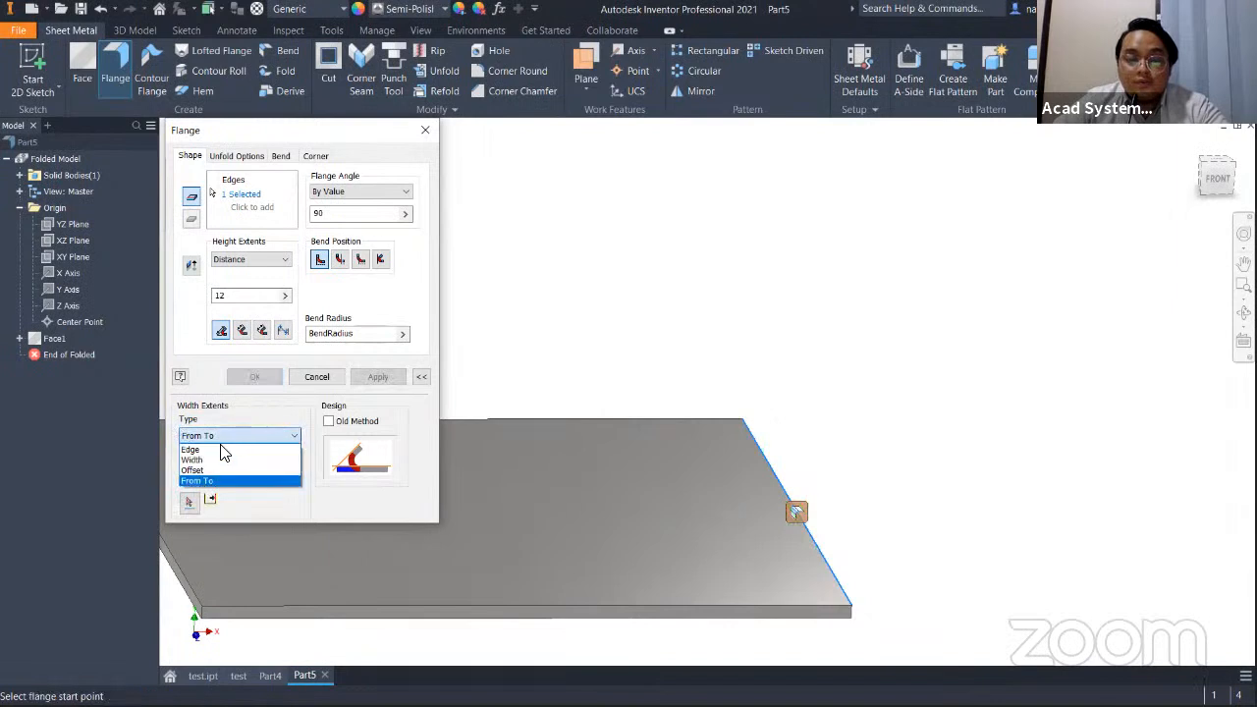
{"action": "left_click", "coordinate": [218, 461]}
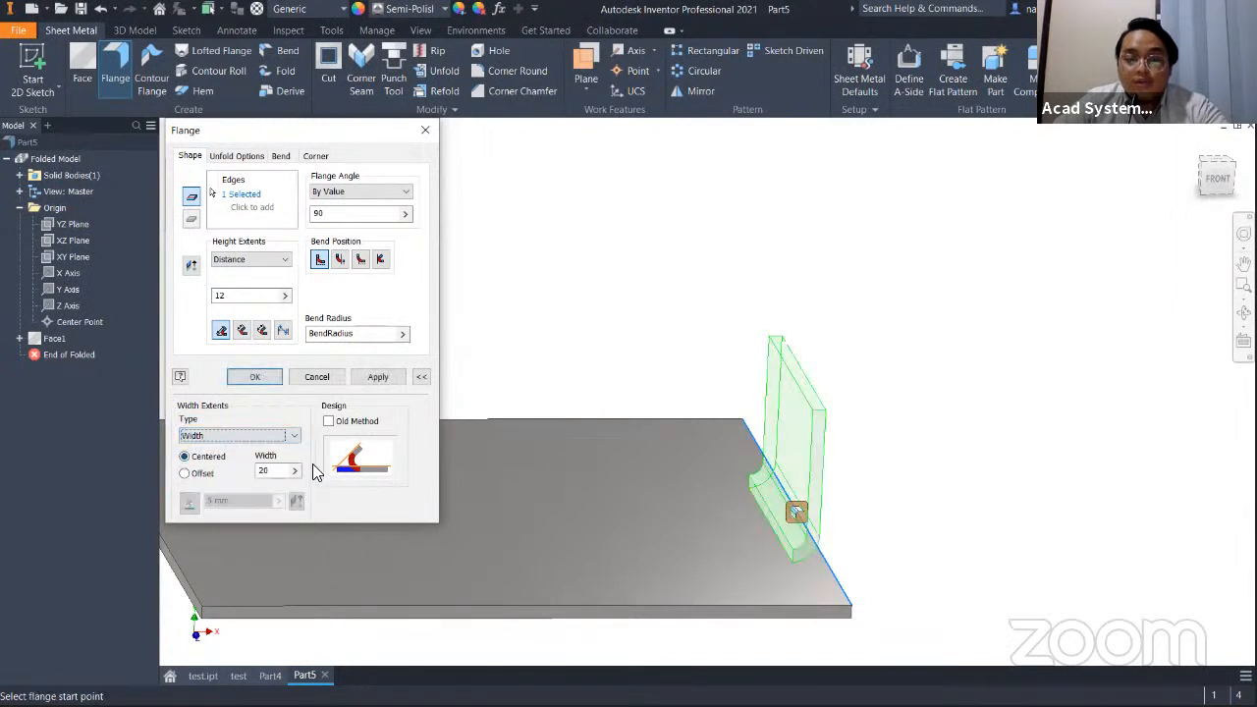
{"action": "left_click", "coordinate": [373, 379]}
{"action": "left_click", "coordinate": [324, 378]}
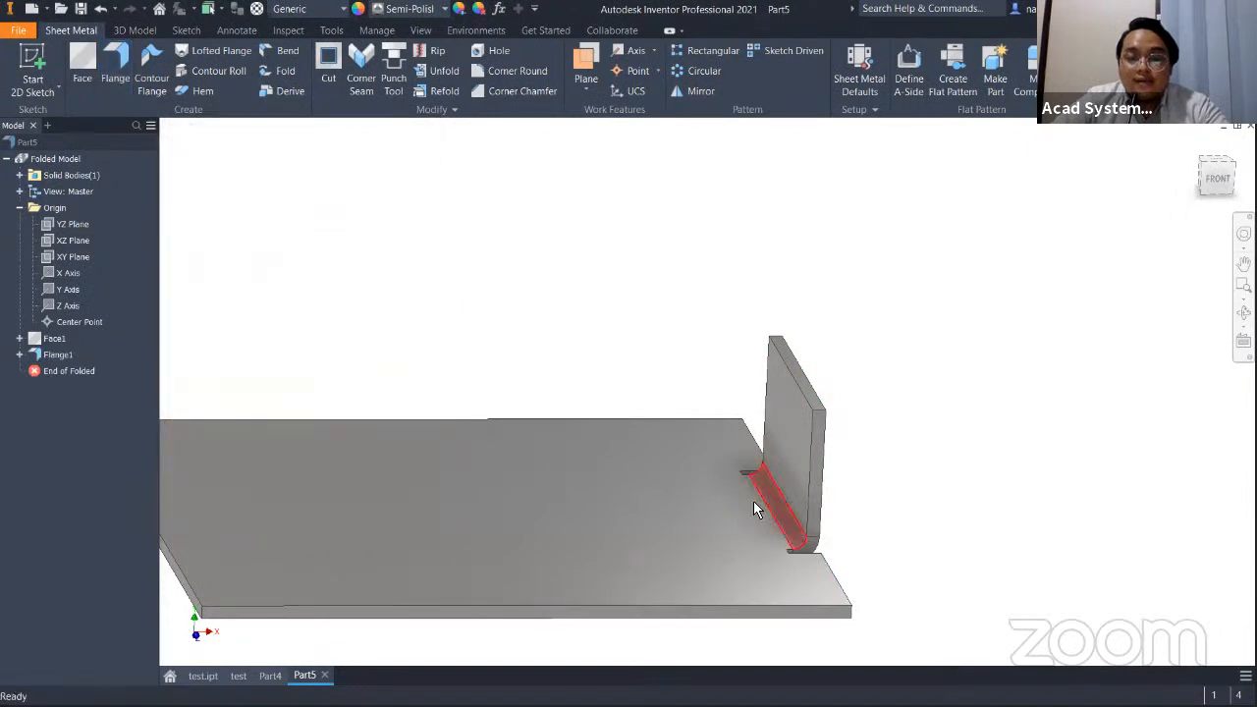
Examine the bend relief cuts at both ends of the flange and its position on the plate.
{"action": "middle_click_drag", "start_coordinate": [808, 589], "coordinate": [791, 623]}
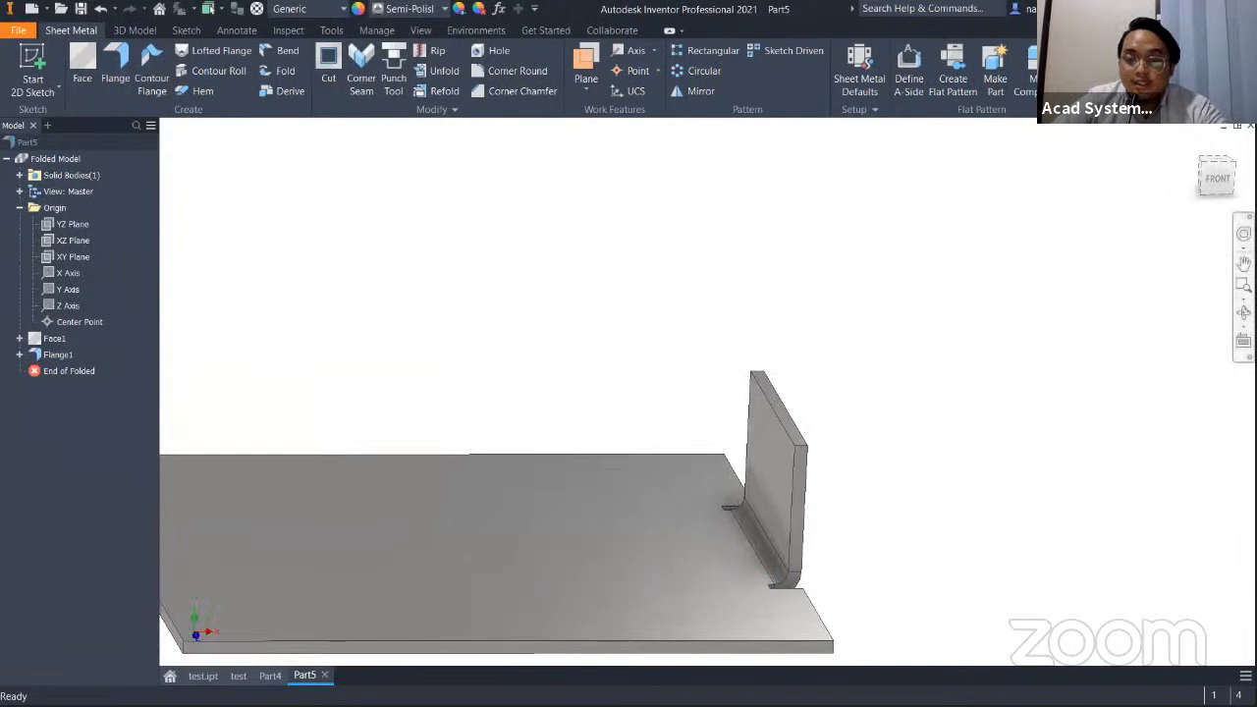
{"action": "key", "text": "F4"}
{"action": "left_click_drag", "start_coordinate": [808, 528], "coordinate": [763, 544]}
{"action": "scroll", "coordinate": [761, 542], "scroll_direction": "down", "scroll_amount": 5}
{"action": "middle_click_drag", "start_coordinate": [725, 395], "coordinate": [774, 102]}
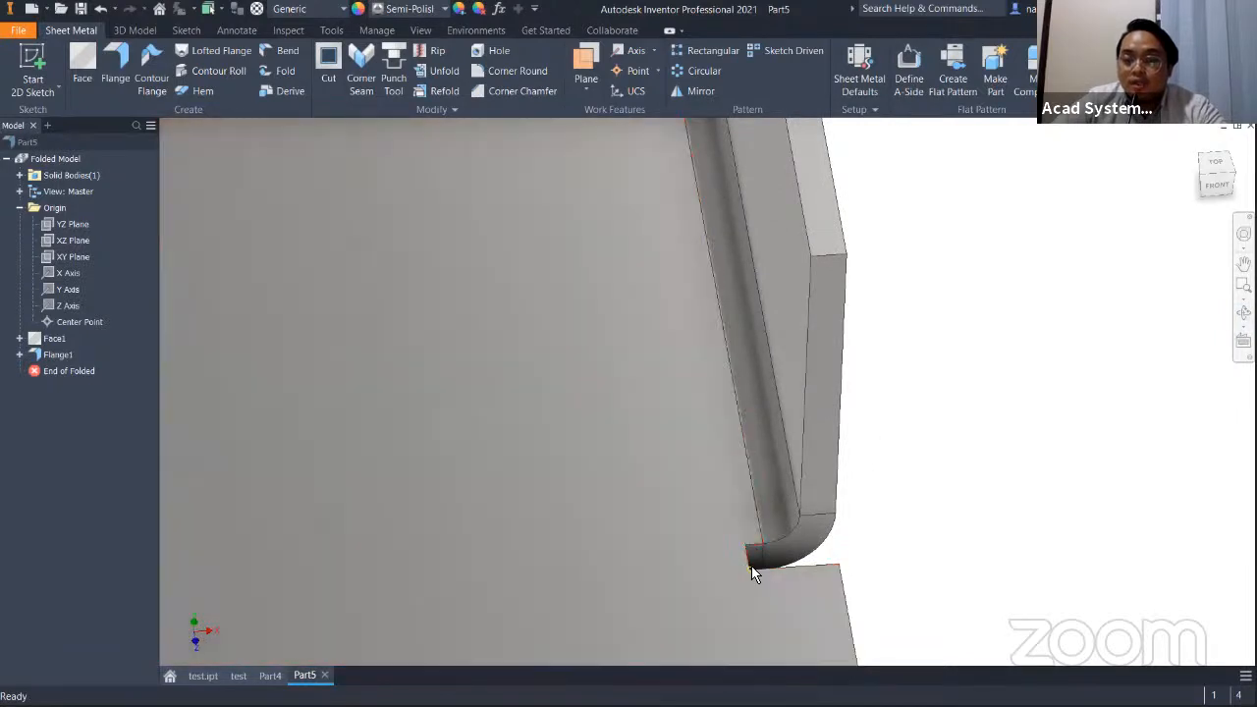
{"action": "scroll", "coordinate": [699, 513], "scroll_direction": "down", "scroll_amount": 4}
{"action": "scroll", "coordinate": [699, 513], "scroll_direction": "up", "scroll_amount": 8}
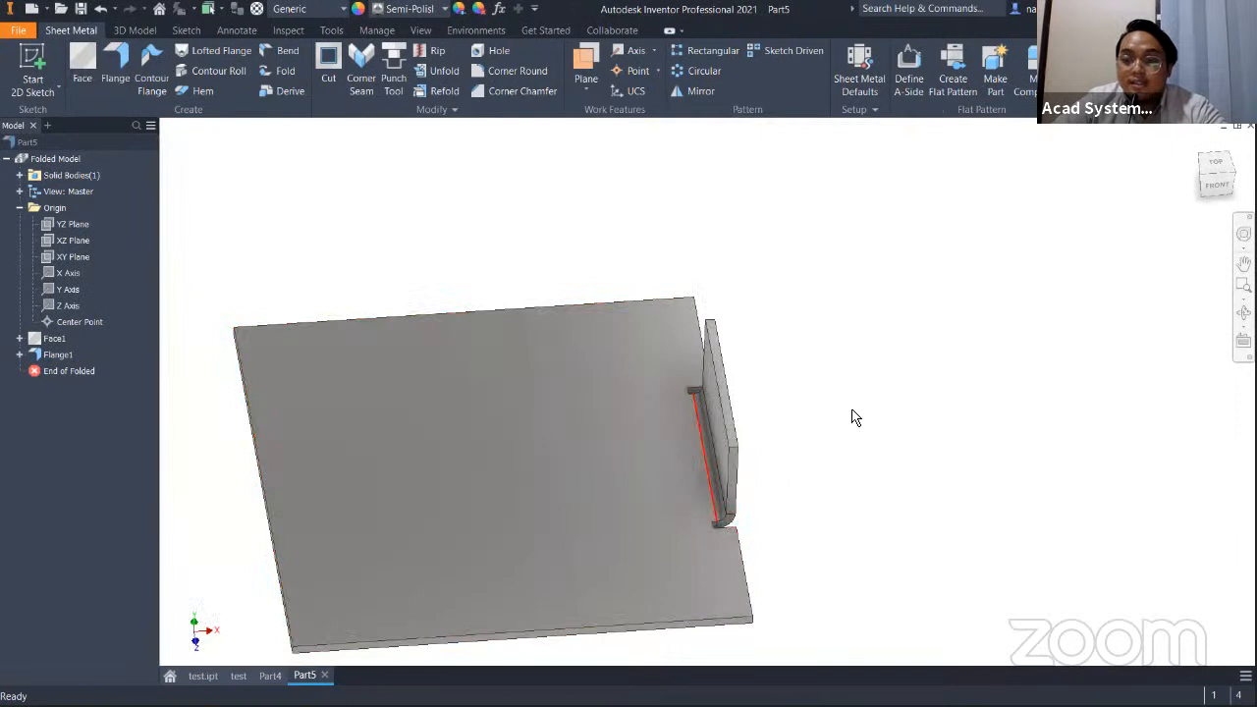
{"action": "middle_click_drag", "start_coordinate": [855, 418], "coordinate": [619, 332], "text": "shift"}
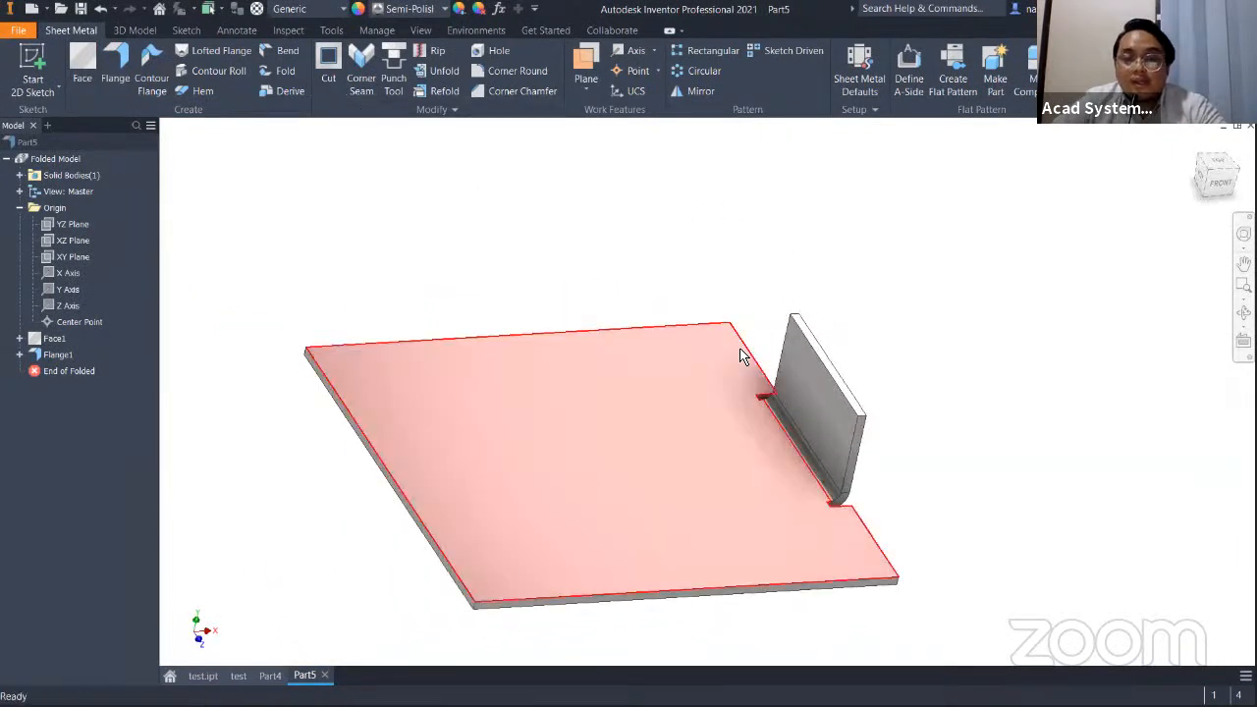
Change the part's appearance to Smooth - Dark Forest Green.
{"action": "left_click", "coordinate": [424, 12]}
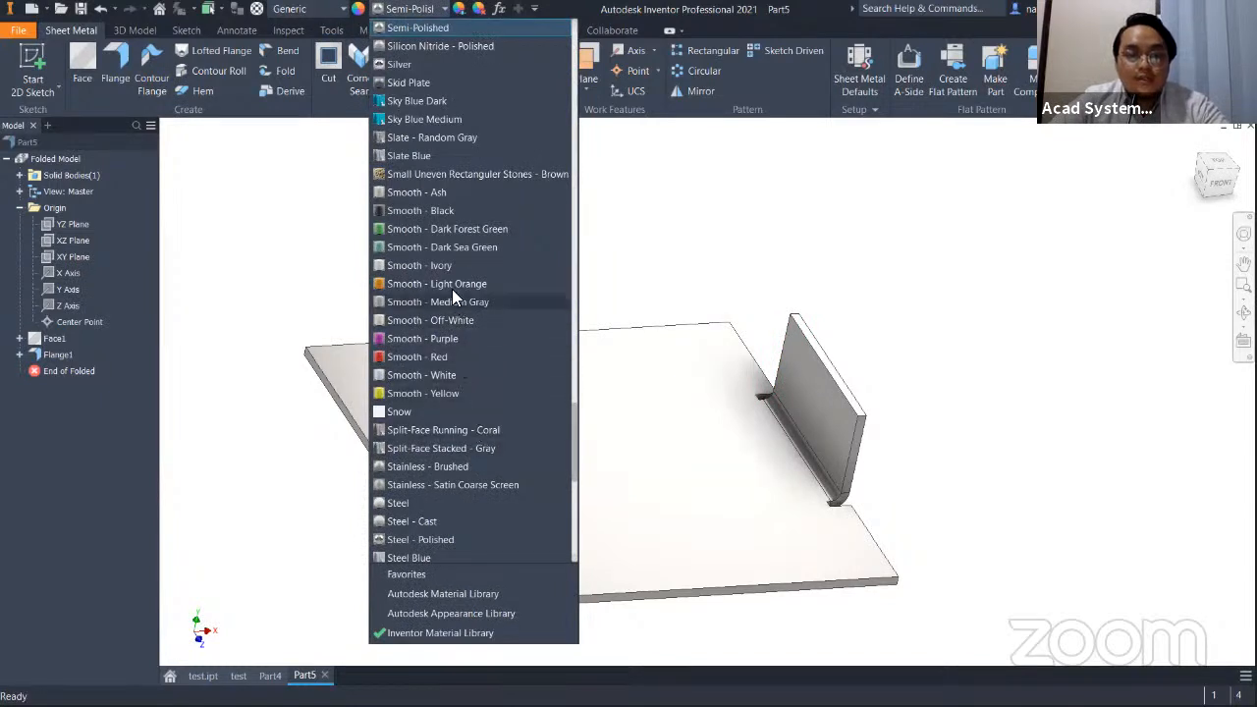
{"action": "left_click", "coordinate": [451, 230]}
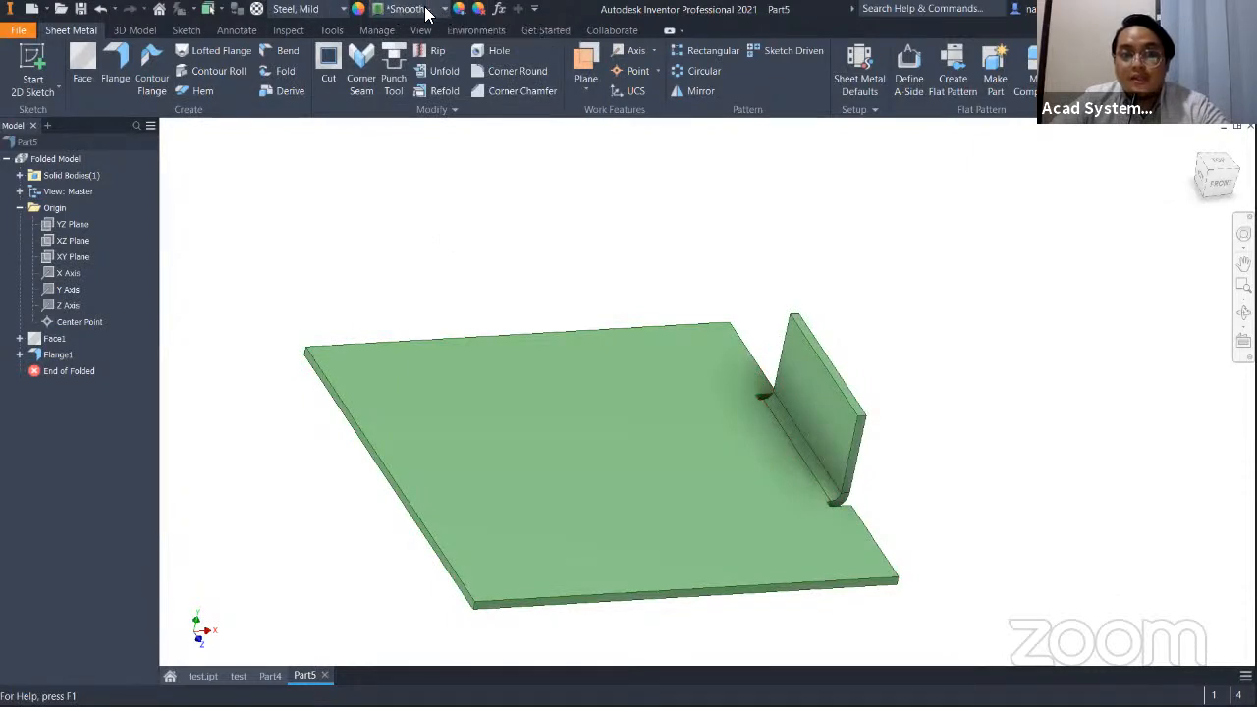
{"action": "scroll", "coordinate": [1061, 483], "scroll_direction": "up", "scroll_amount": 2}
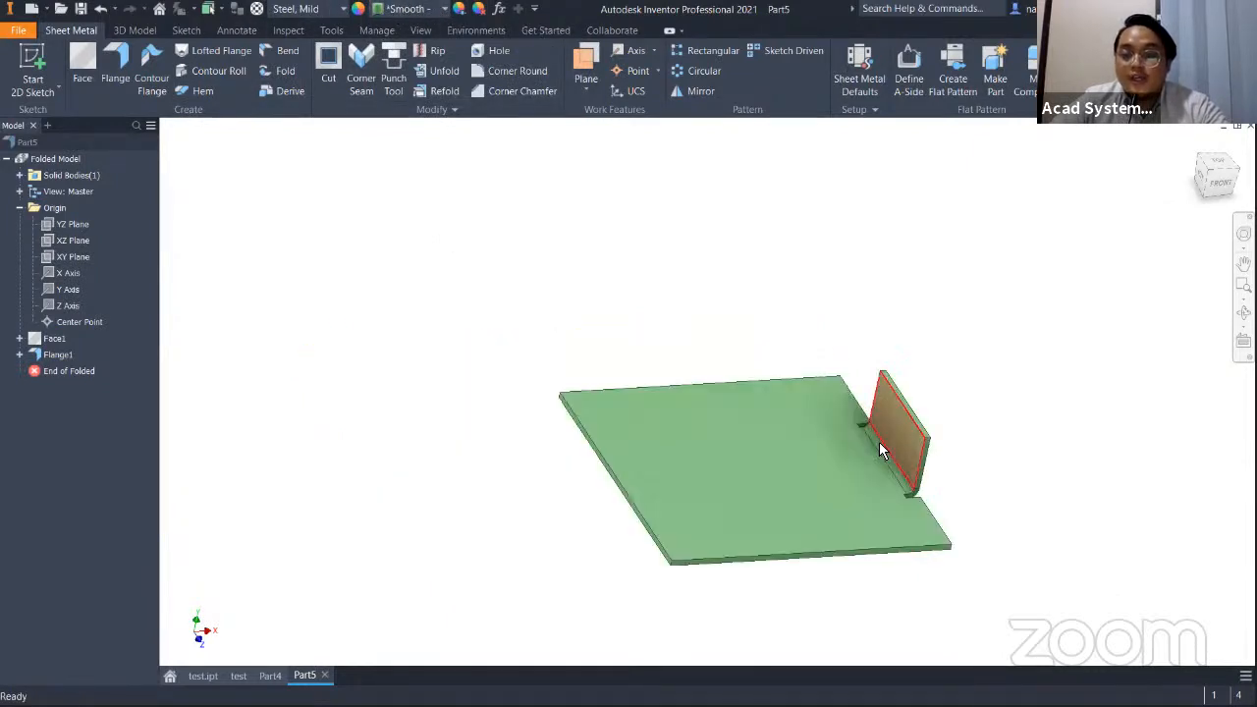
{"action": "middle_click_drag", "start_coordinate": [1017, 370], "coordinate": [899, 497], "text": "shift"}
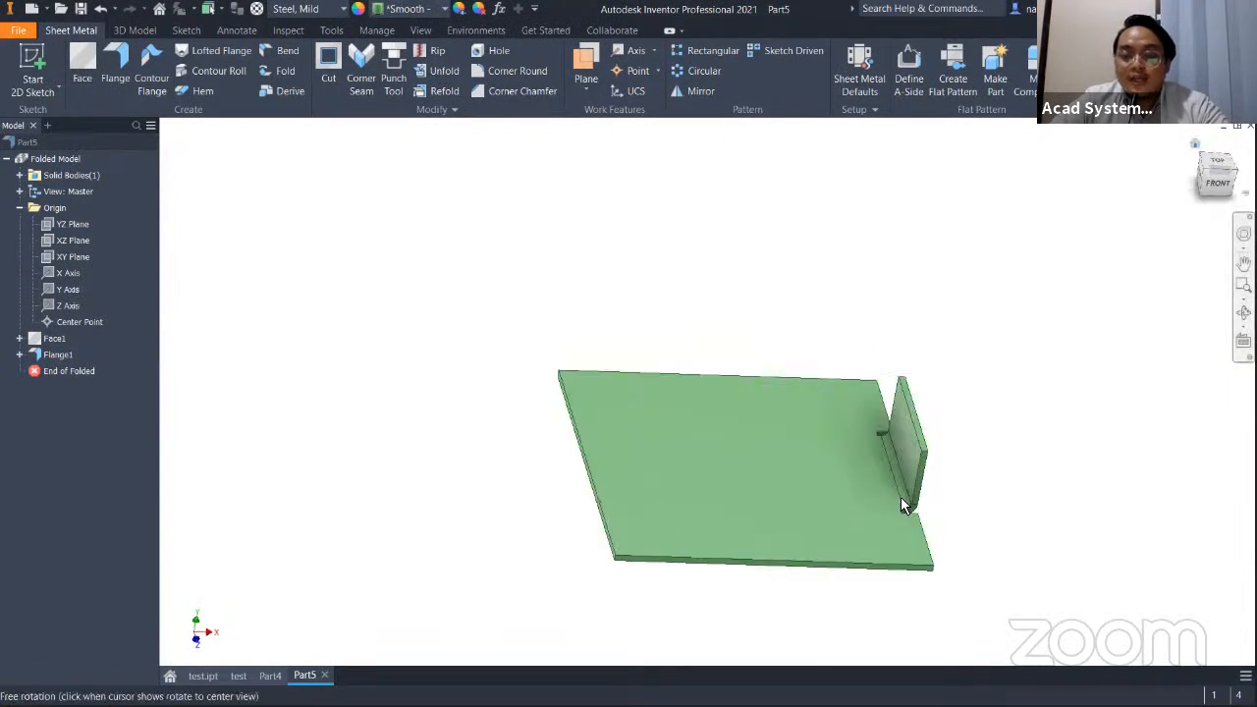
Create a circular pattern of the flange about the Y axis with 4 occurrences over 360 degrees.
{"action": "key", "text": "F6"}
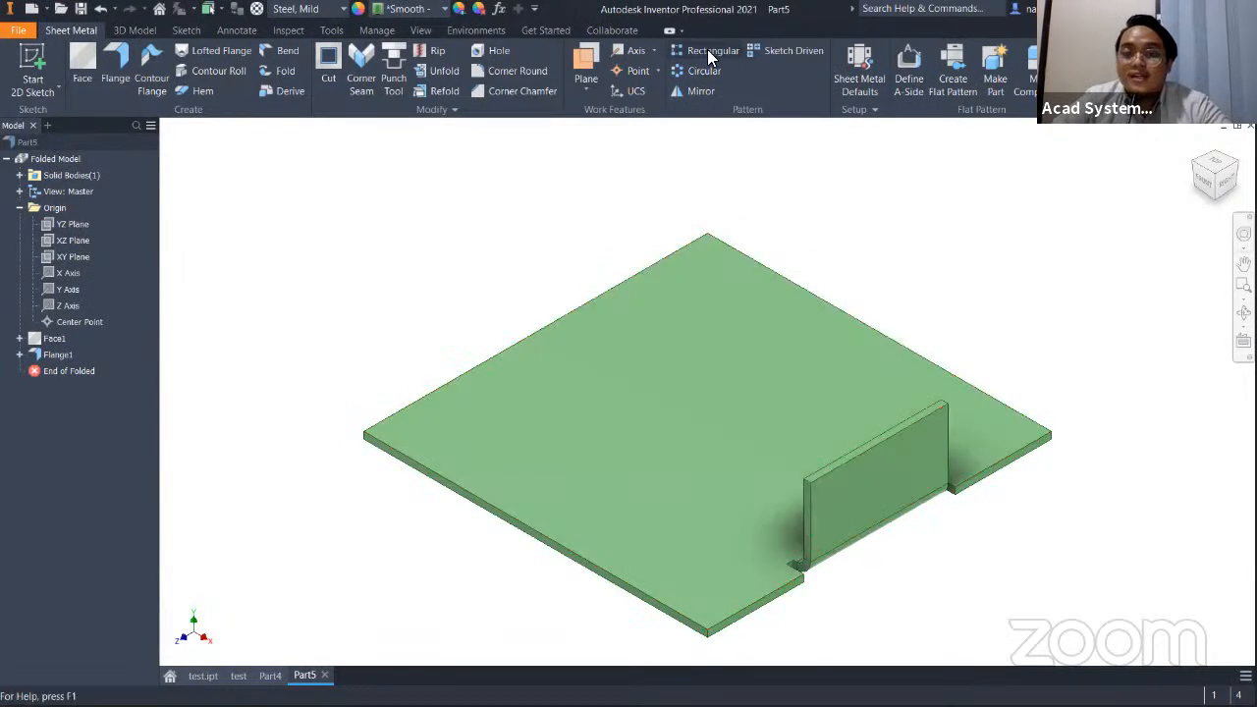
{"action": "left_click", "coordinate": [688, 71]}
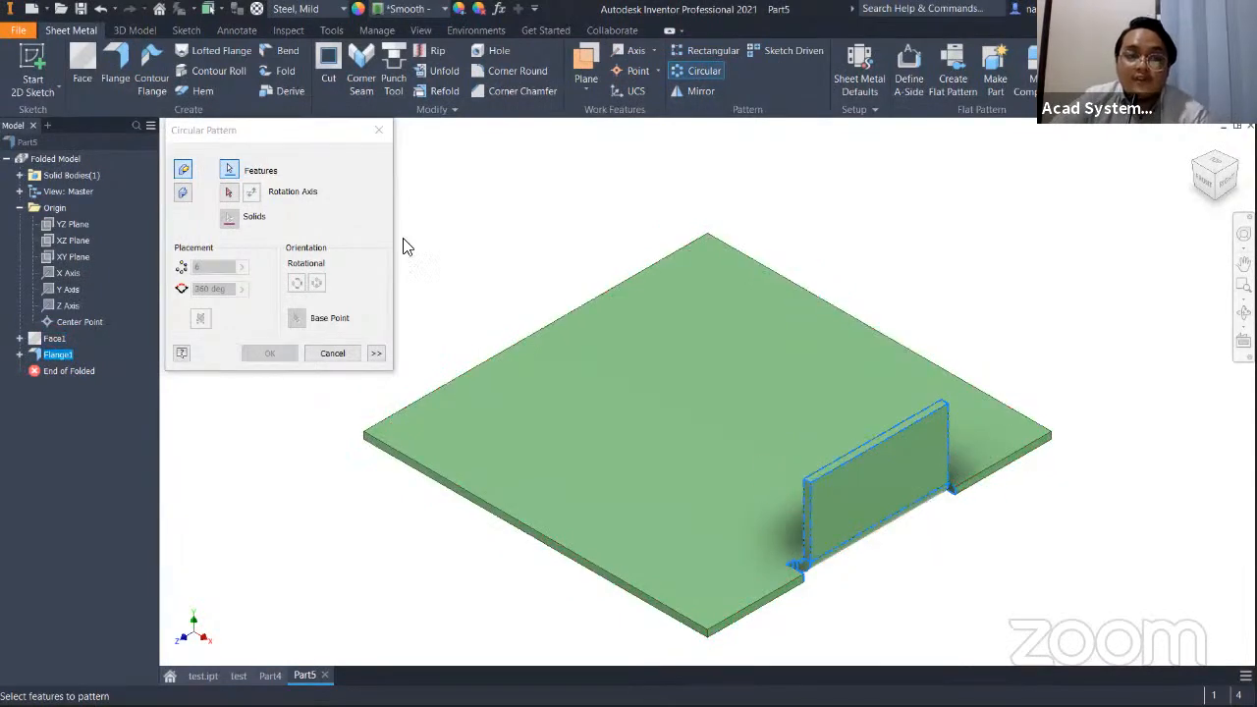
{"action": "left_click", "coordinate": [228, 192]}
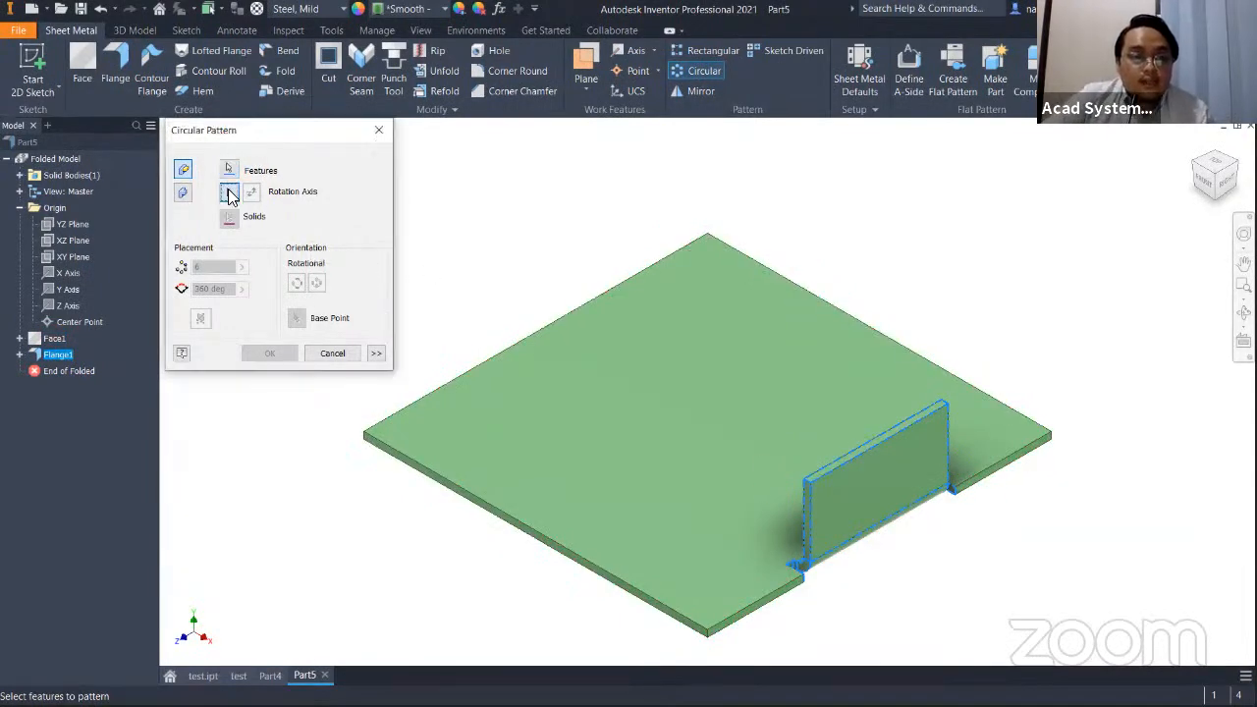
{"action": "left_click", "coordinate": [63, 292]}
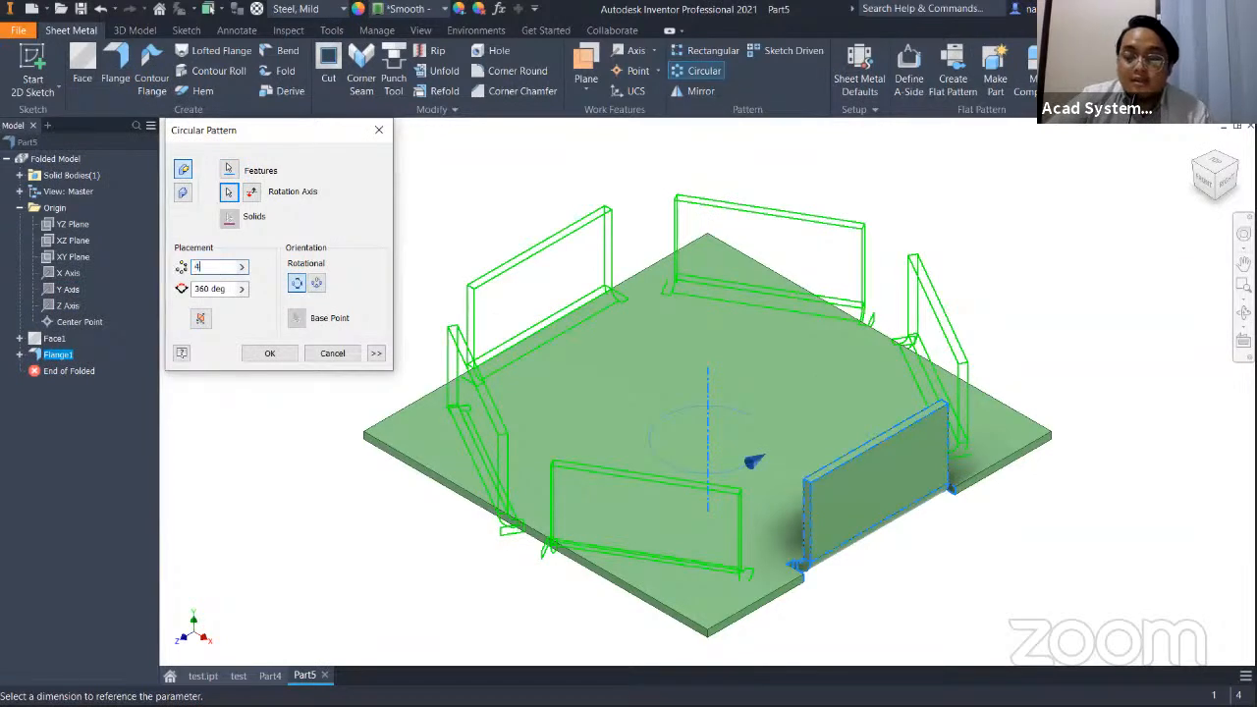
{"action": "type", "text": "4"}
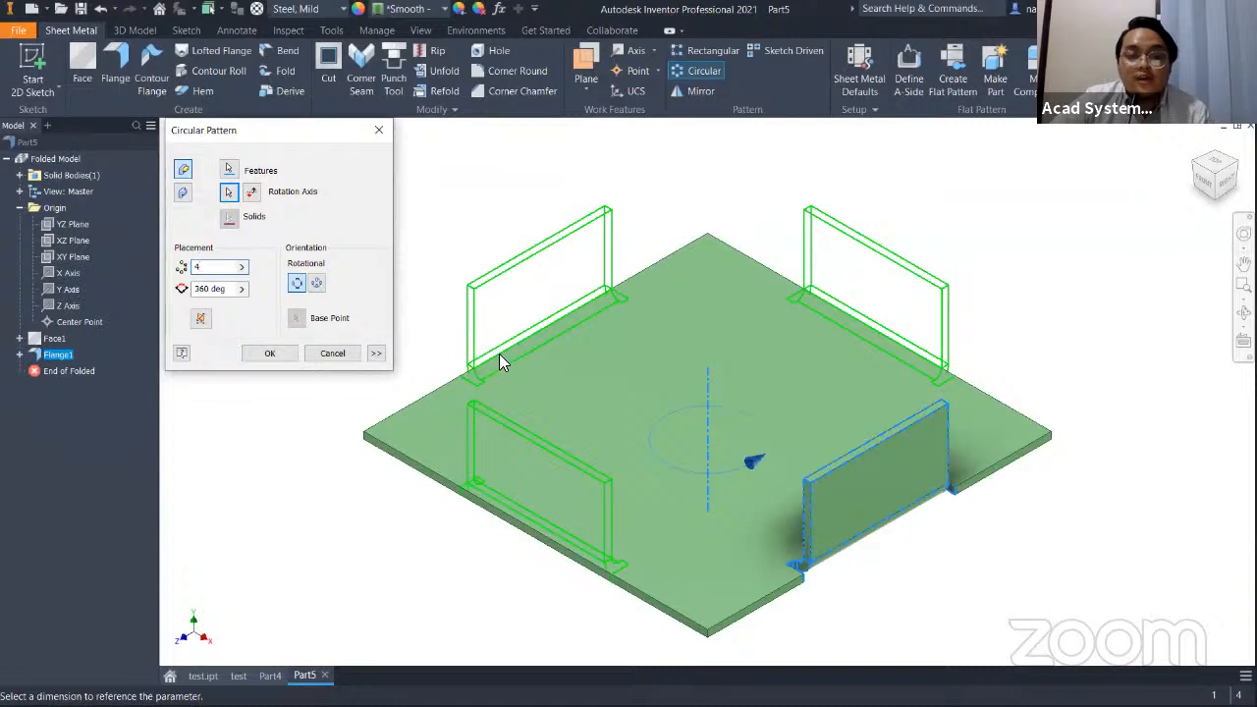
{"action": "left_click", "coordinate": [269, 355]}
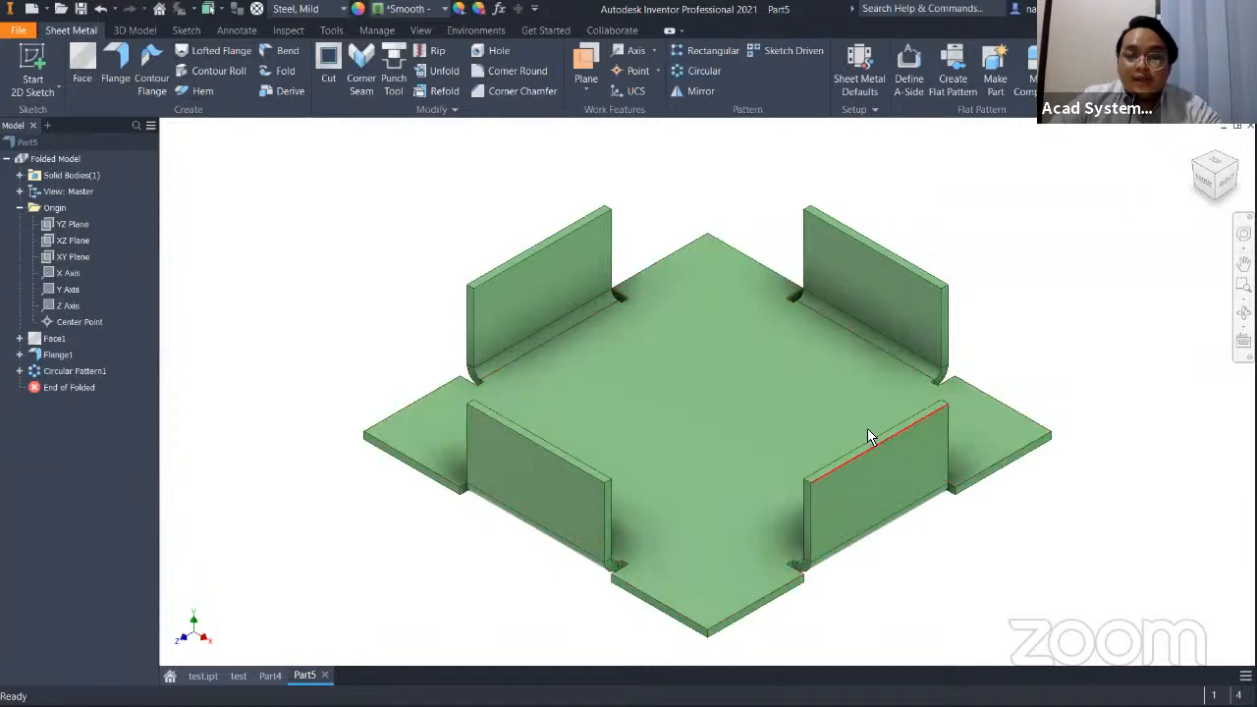
{"action": "left_click", "coordinate": [191, 93]}
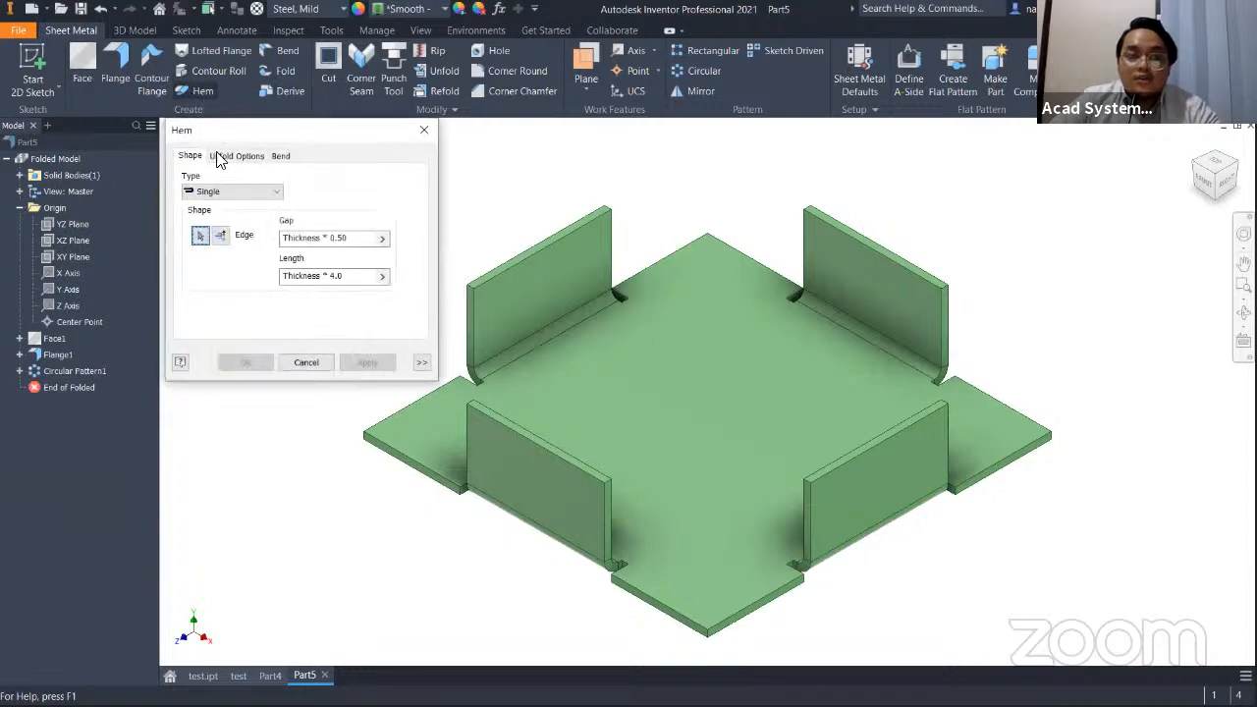
{"action": "left_click", "coordinate": [257, 196]}
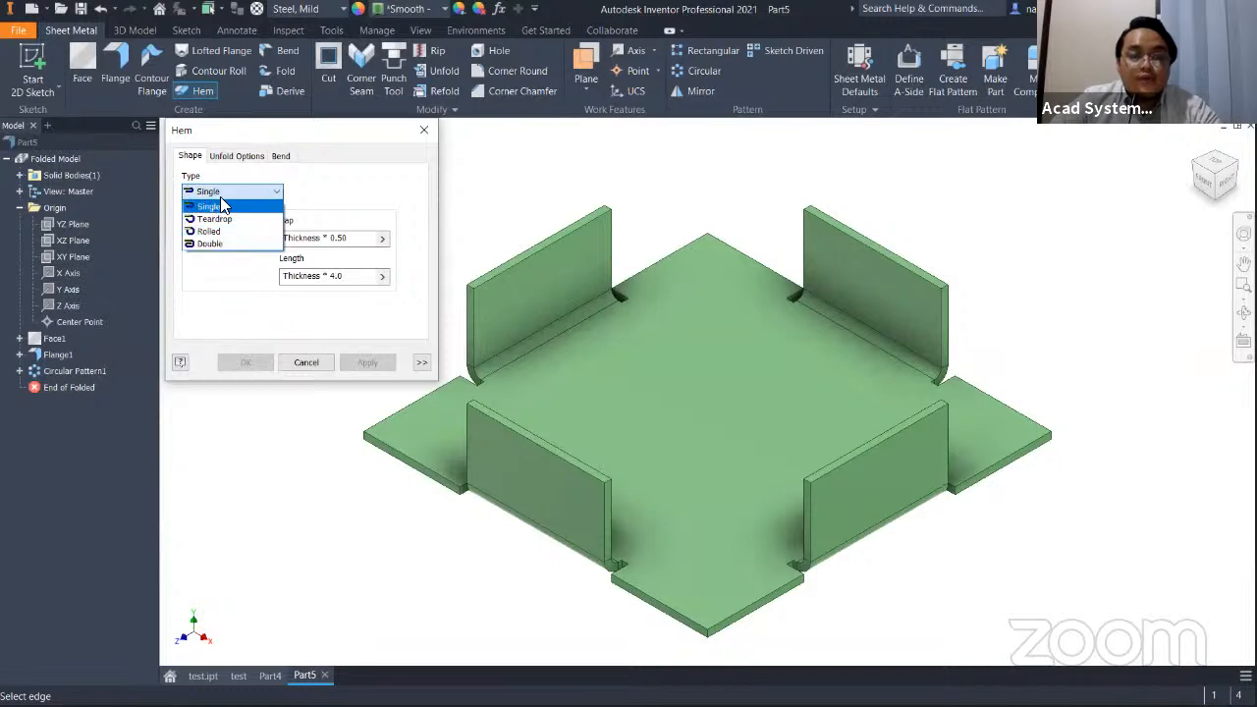
{"action": "left_click", "coordinate": [318, 187]}
{"action": "scroll", "coordinate": [890, 450], "scroll_direction": "up", "scroll_amount": 4}
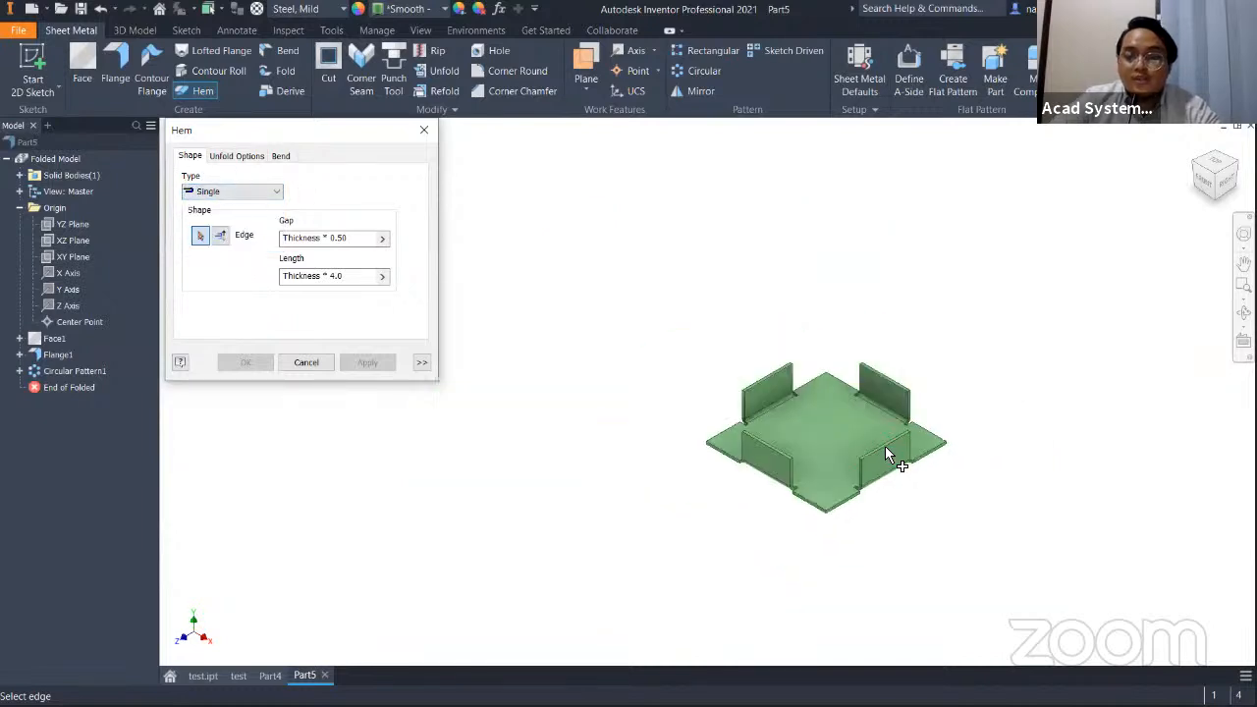
{"action": "scroll", "coordinate": [877, 444], "scroll_direction": "down", "scroll_amount": 6}
{"action": "scroll", "coordinate": [884, 438], "scroll_direction": "up", "scroll_amount": 2}
{"action": "middle_click_drag", "start_coordinate": [889, 433], "coordinate": [775, 401]}
{"action": "scroll", "coordinate": [771, 402], "scroll_direction": "up", "scroll_amount": 4}
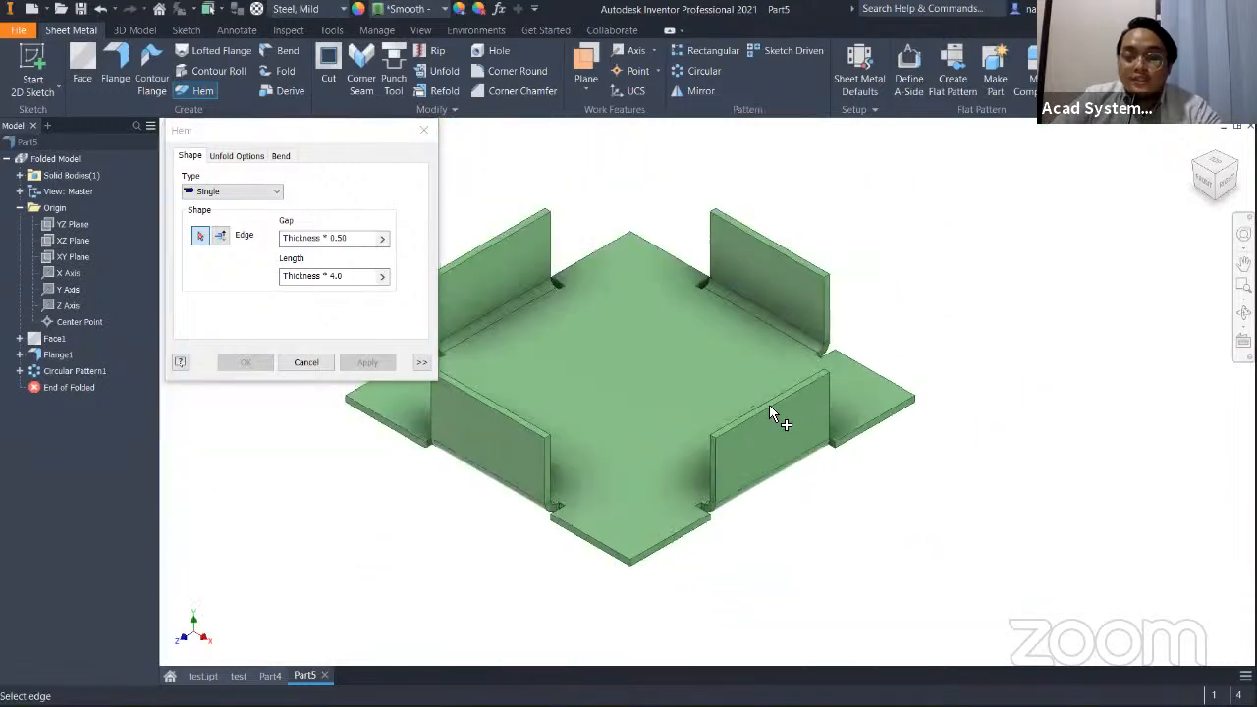
{"action": "scroll", "coordinate": [767, 405], "scroll_direction": "down", "scroll_amount": 5}
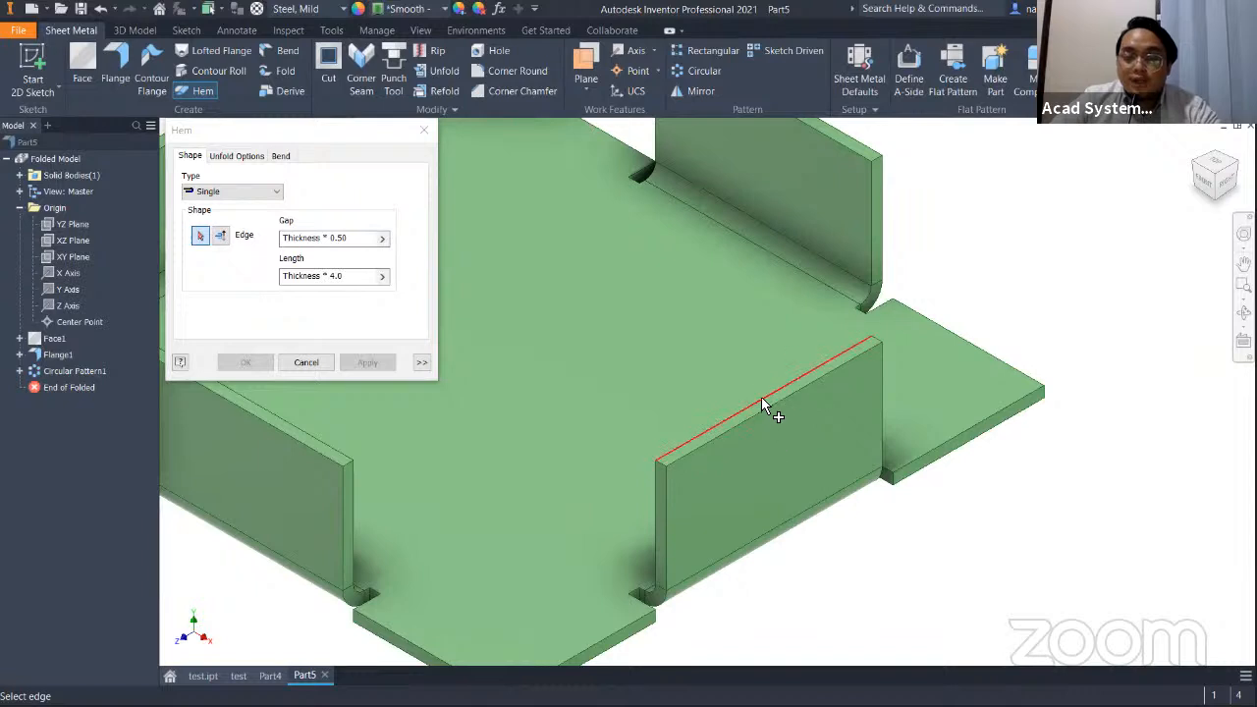
{"action": "left_click", "coordinate": [761, 396]}
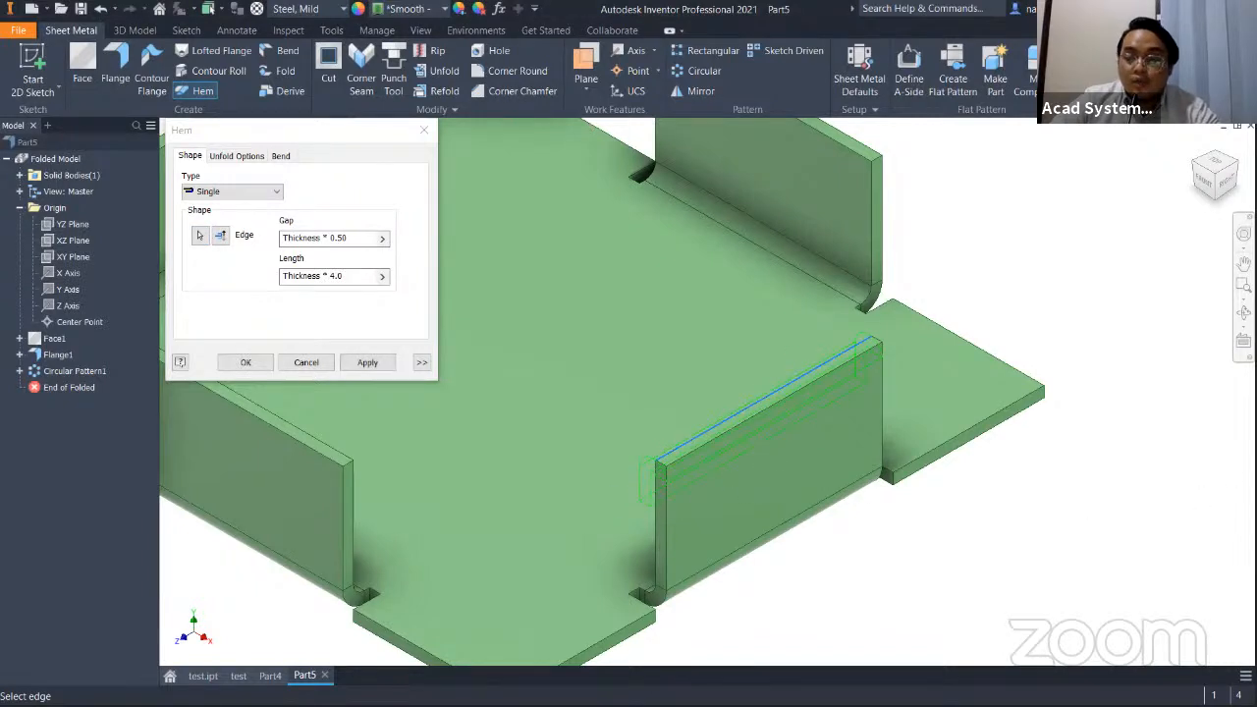
{"action": "middle_click_drag", "start_coordinate": [629, 395], "coordinate": [979, 589]}
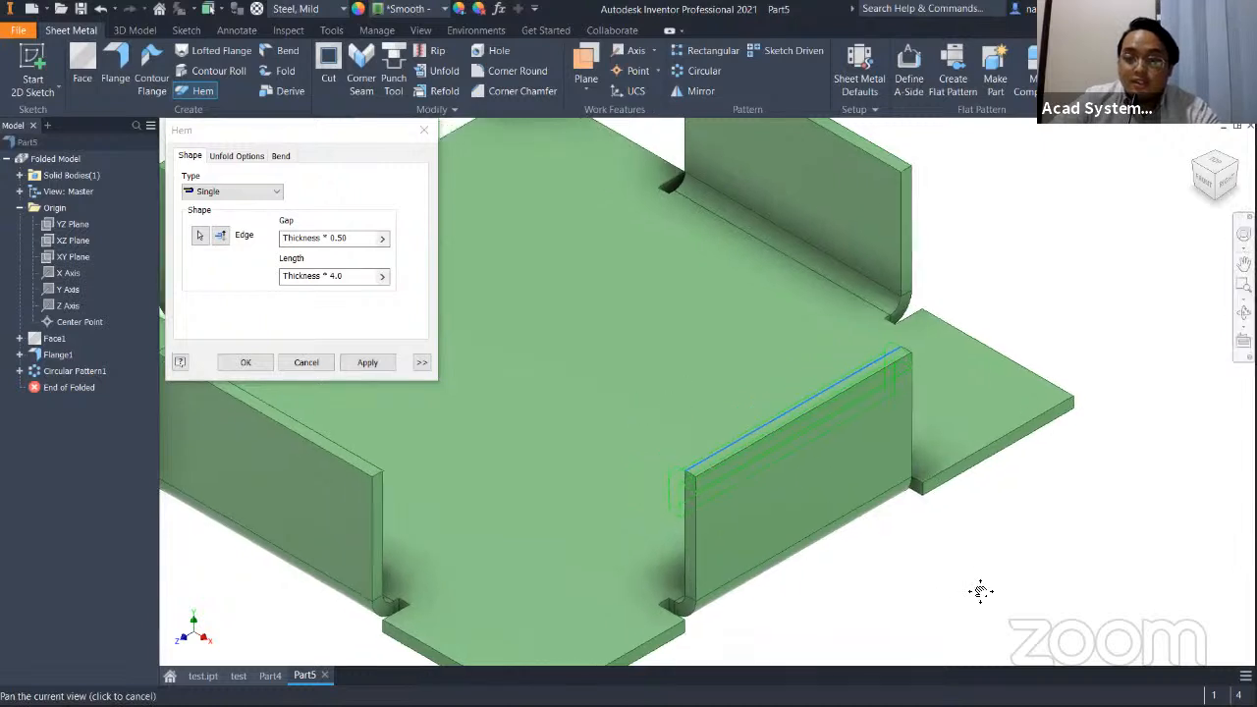
{"action": "middle_click_drag", "start_coordinate": [1022, 540], "coordinate": [706, 433]}
{"action": "middle_click_drag", "start_coordinate": [772, 508], "coordinate": [934, 449]}
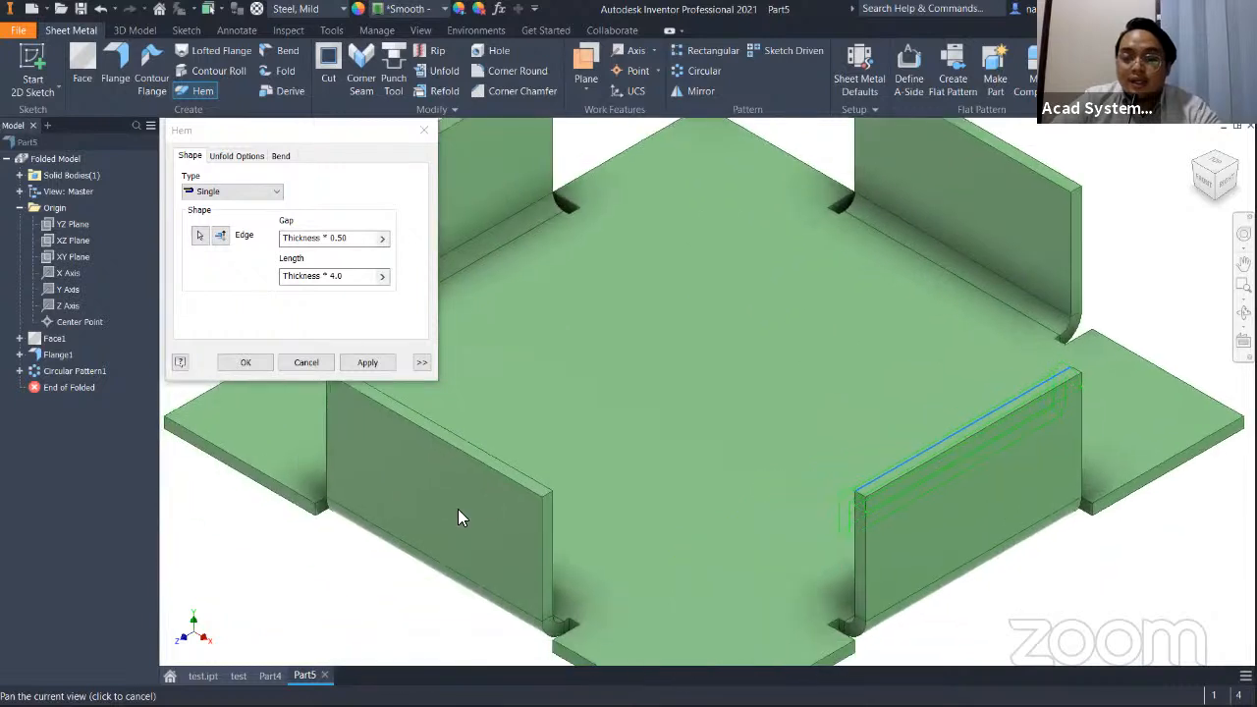
{"action": "middle_click_drag", "start_coordinate": [480, 379], "coordinate": [364, 384]}
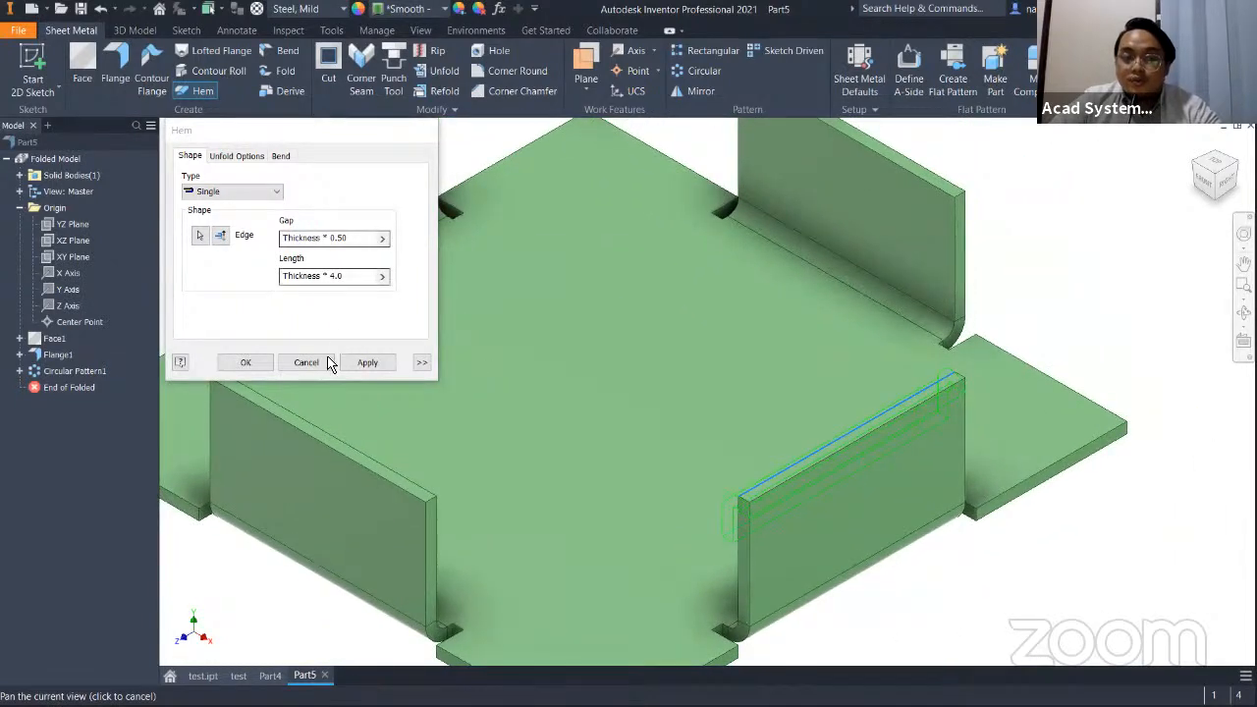
{"action": "left_click", "coordinate": [321, 362]}
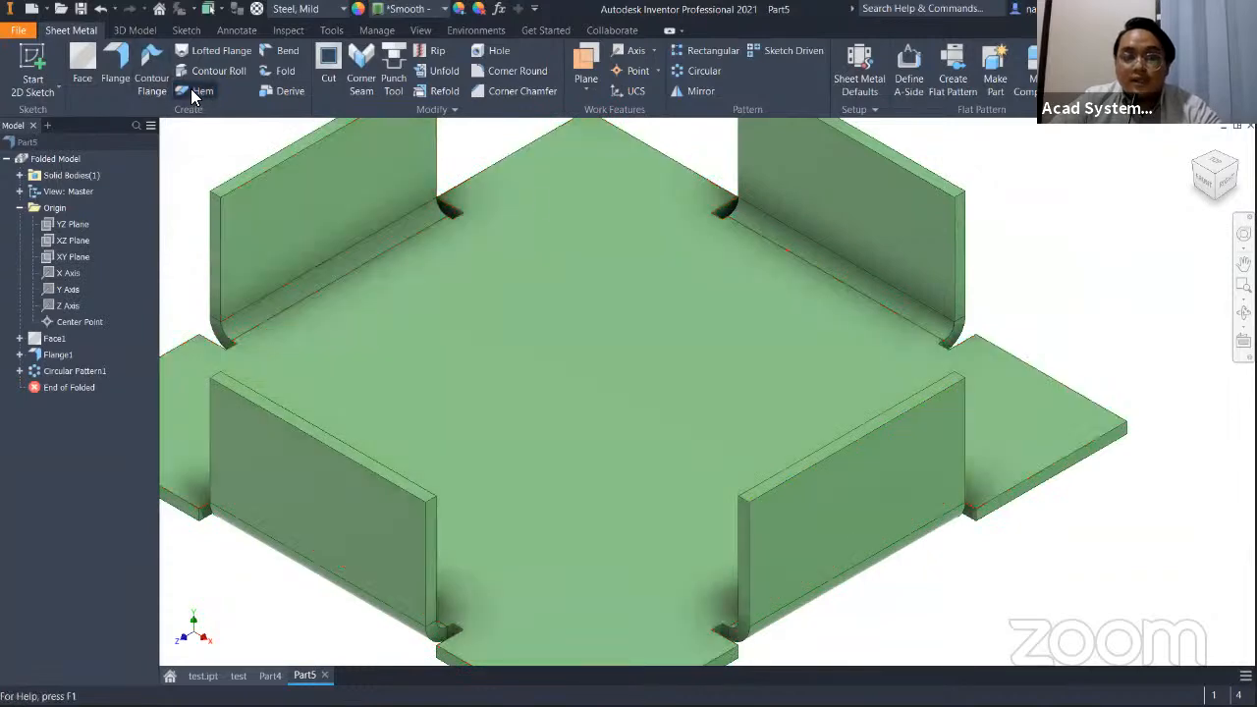
Start a hem on the outer top edge of the front-left flange.
{"action": "left_click", "coordinate": [182, 92]}
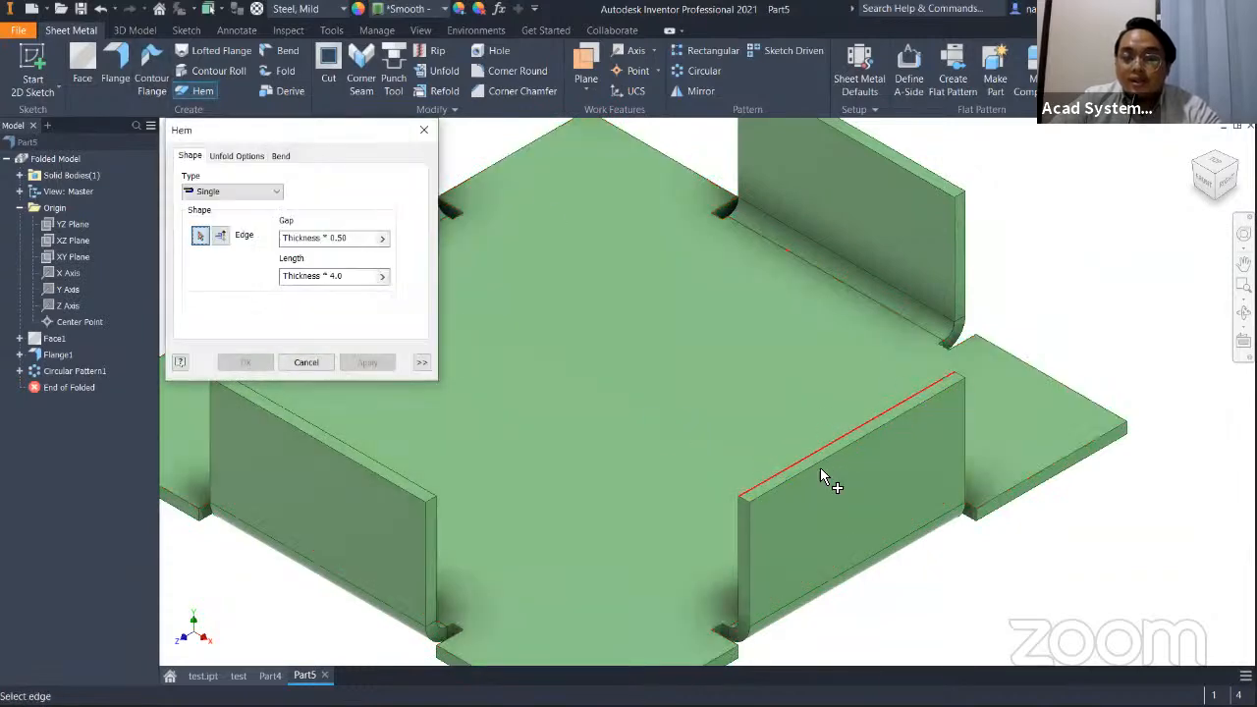
{"action": "left_click", "coordinate": [353, 461]}
{"action": "middle_click_drag", "start_coordinate": [485, 473], "coordinate": [774, 457]}
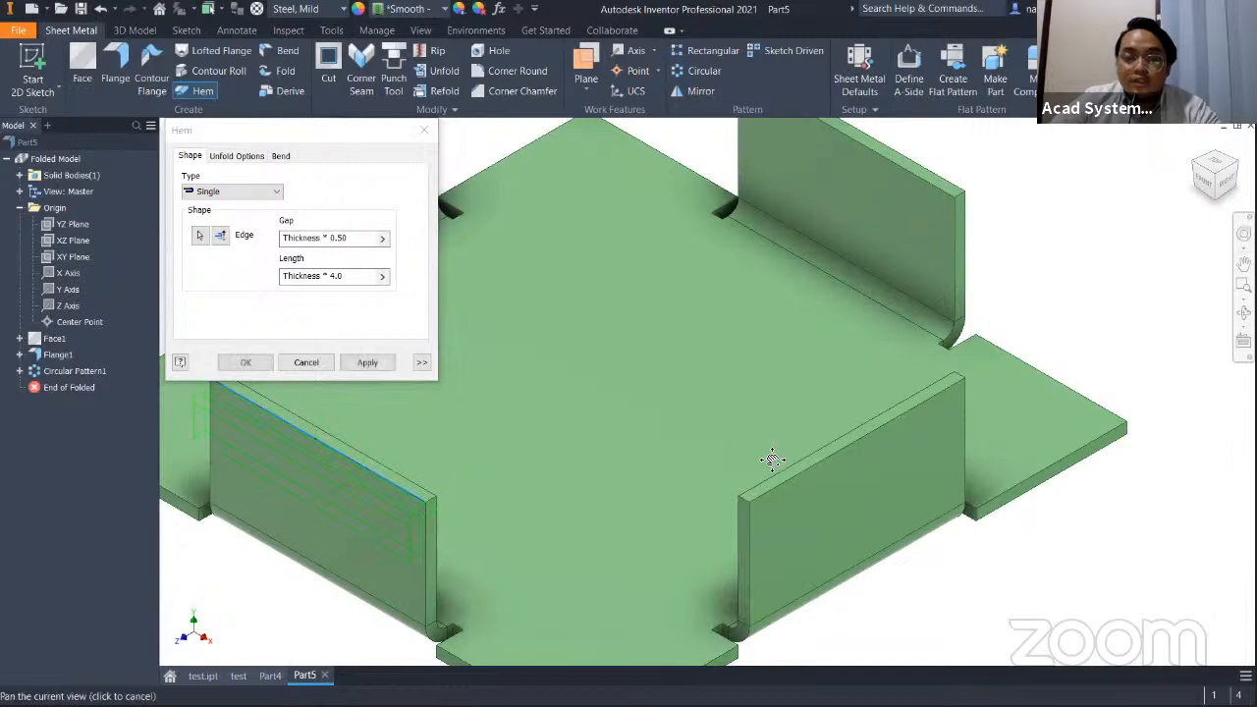
Try the Teardrop, Rolled and Double hem types on the selected flange edge, then return to Single.
{"action": "left_click", "coordinate": [245, 192]}
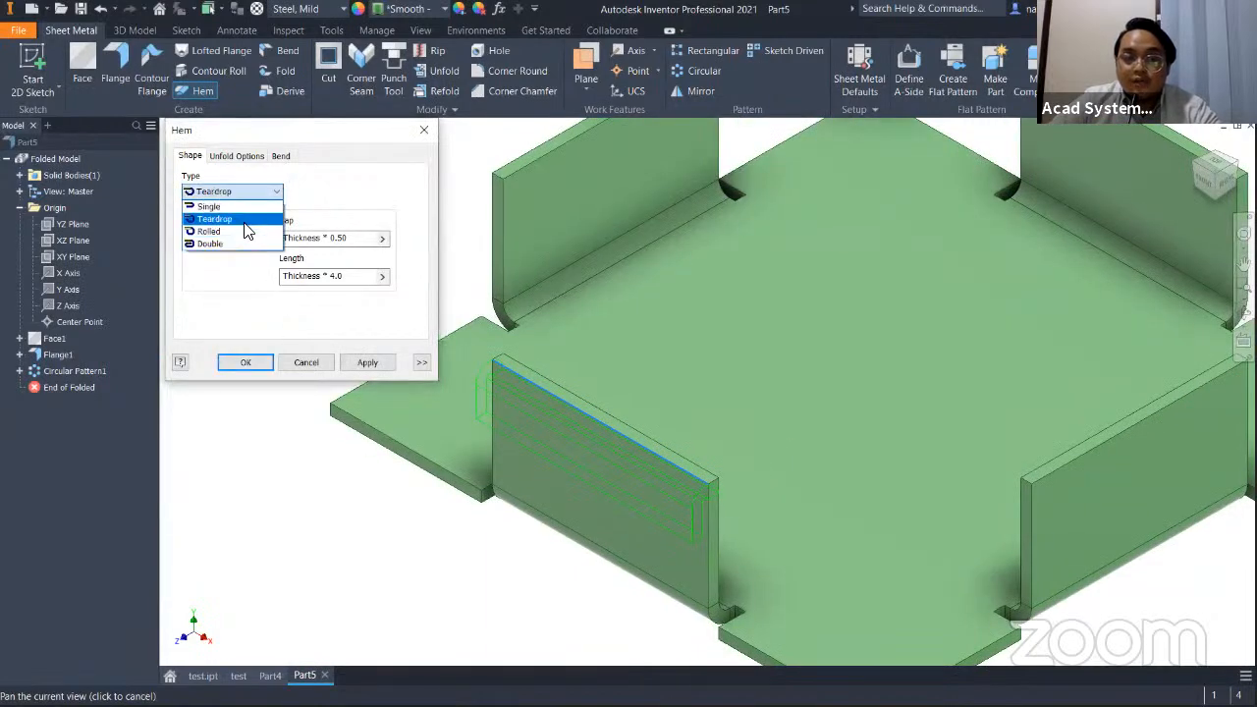
{"action": "left_click", "coordinate": [236, 220]}
{"action": "scroll", "coordinate": [628, 524], "scroll_direction": "up", "scroll_amount": 3}
{"action": "scroll", "coordinate": [748, 529], "scroll_direction": "down", "scroll_amount": 6}
{"action": "scroll", "coordinate": [748, 529], "scroll_direction": "up", "scroll_amount": 4}
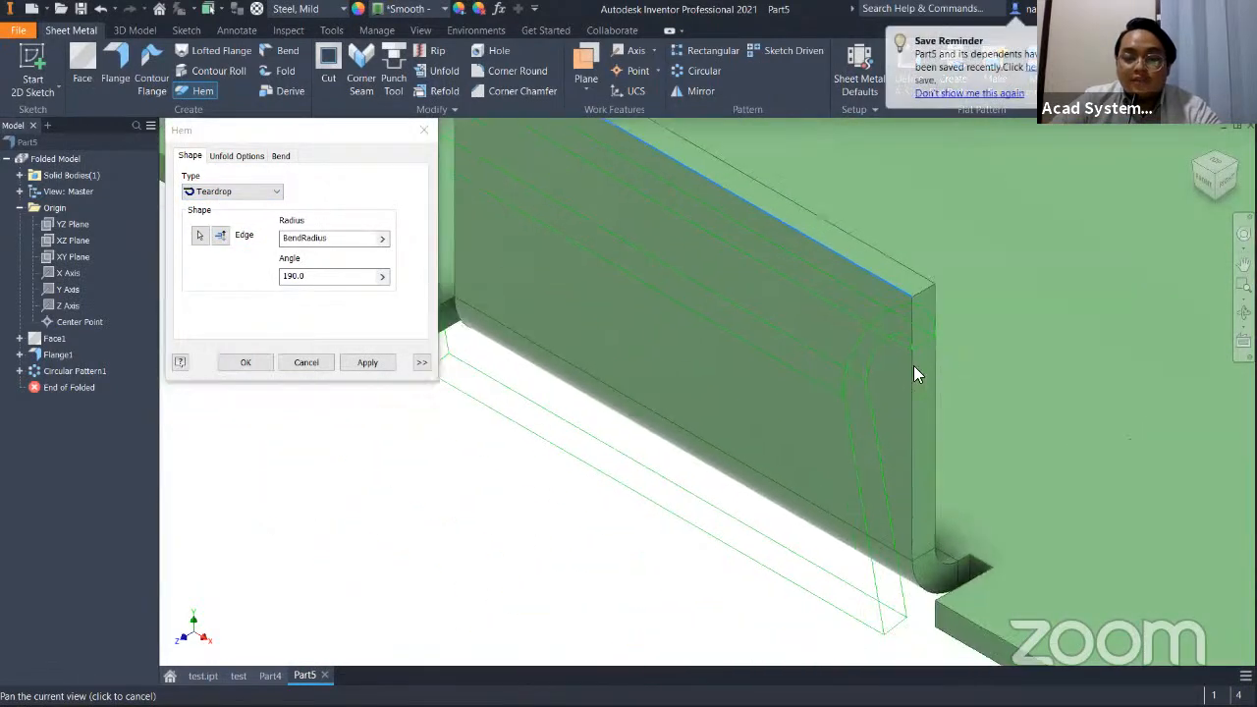
{"action": "left_click", "coordinate": [265, 192]}
{"action": "left_click", "coordinate": [226, 228]}
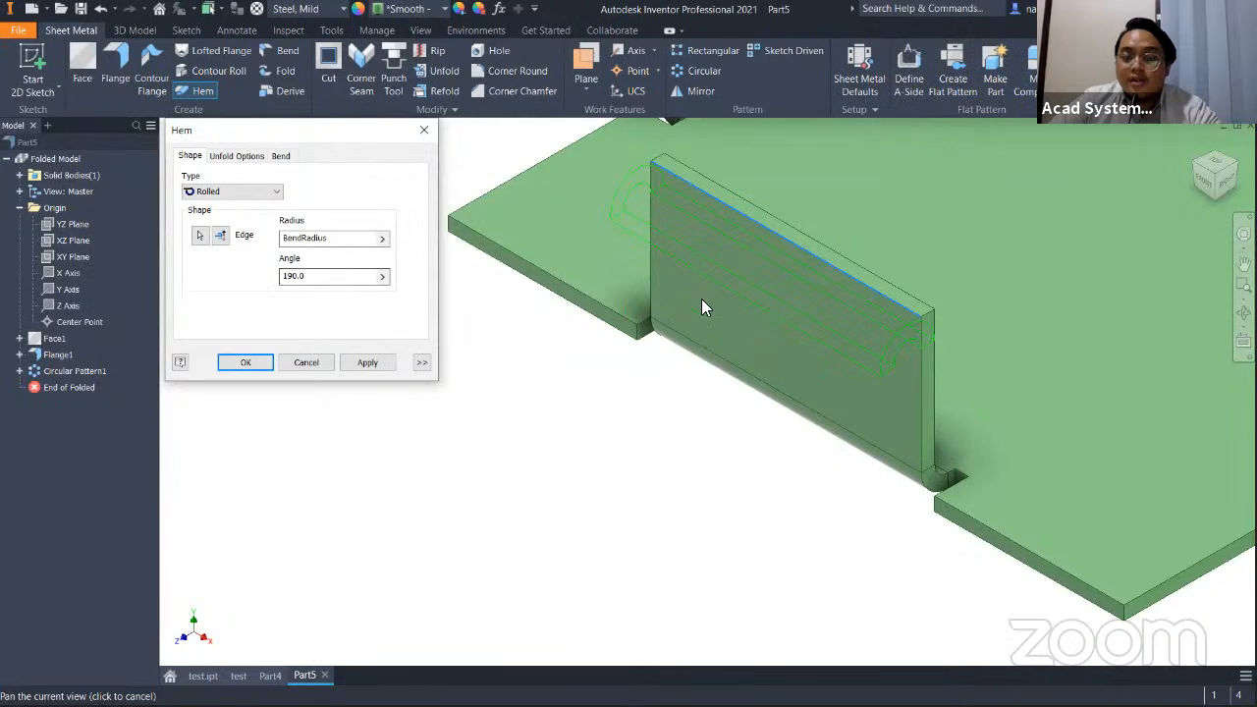
{"action": "left_click", "coordinate": [255, 191]}
{"action": "left_click", "coordinate": [213, 250]}
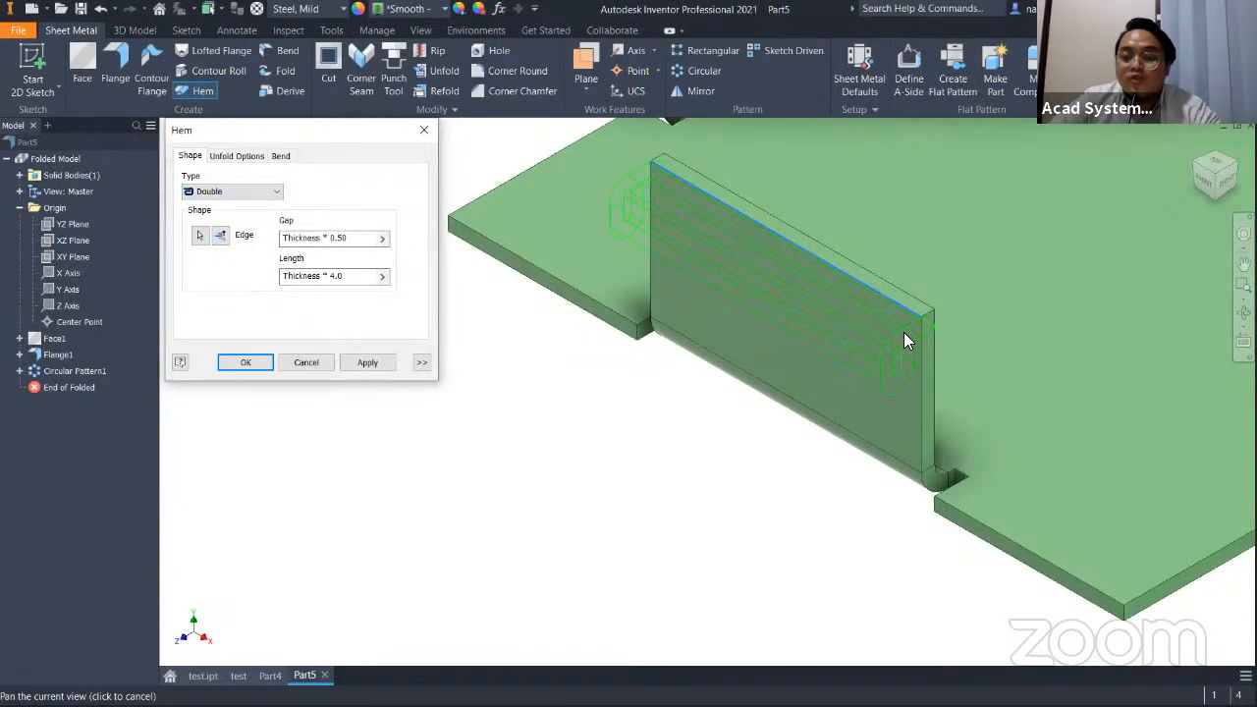
{"action": "left_click", "coordinate": [246, 193]}
{"action": "left_click", "coordinate": [204, 210]}
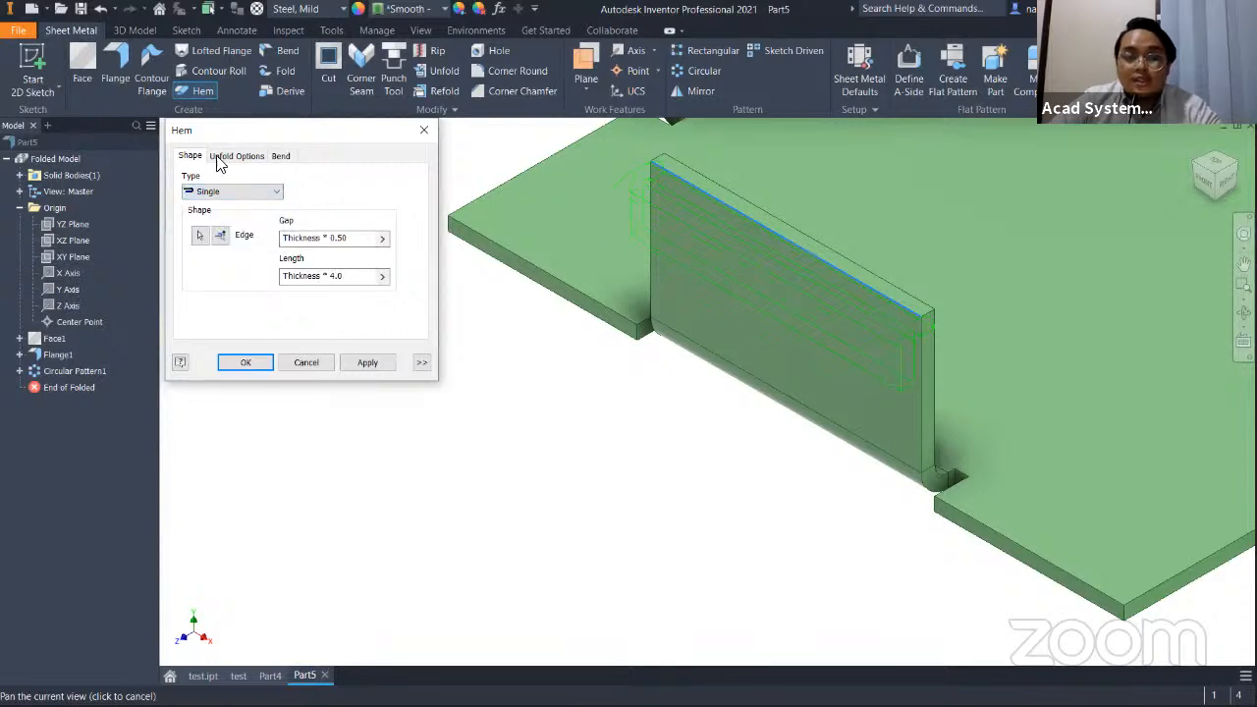
Review the bend and unfold options and create the single hem with gap Thickness * 0.50 and length Thickness * 4.0.
{"action": "left_click", "coordinate": [280, 157]}
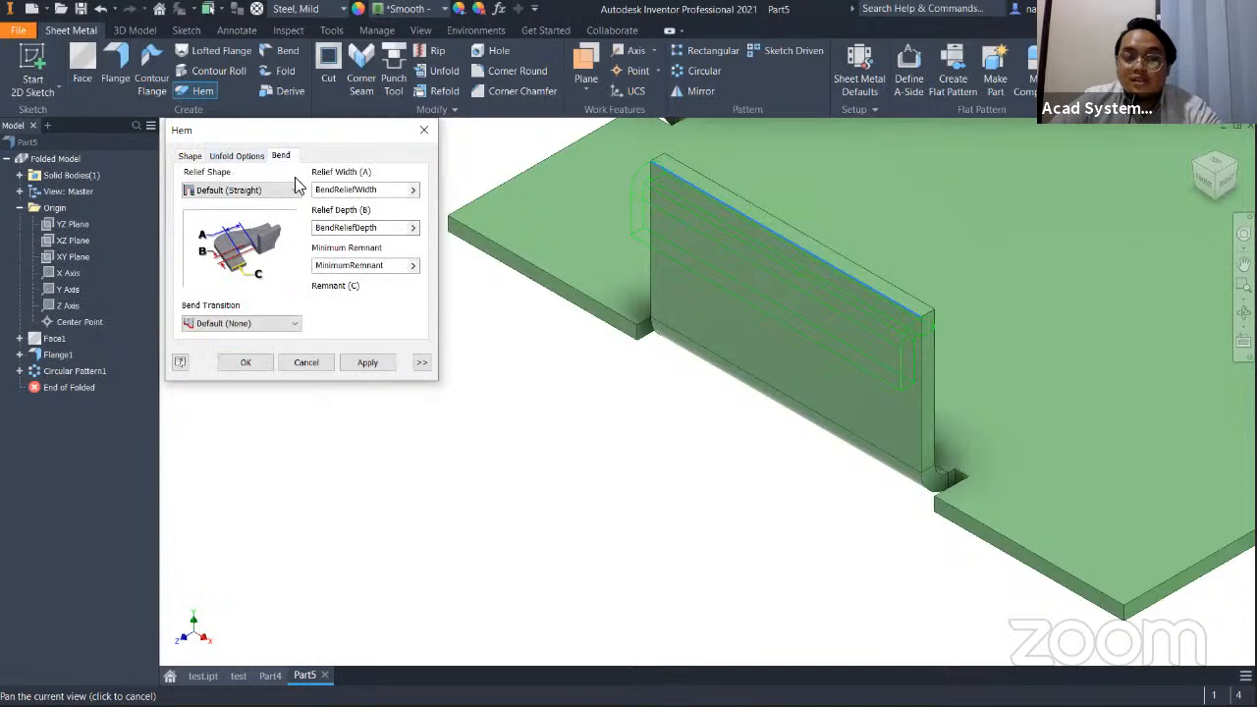
{"action": "left_click", "coordinate": [236, 157]}
{"action": "left_click", "coordinate": [189, 157]}
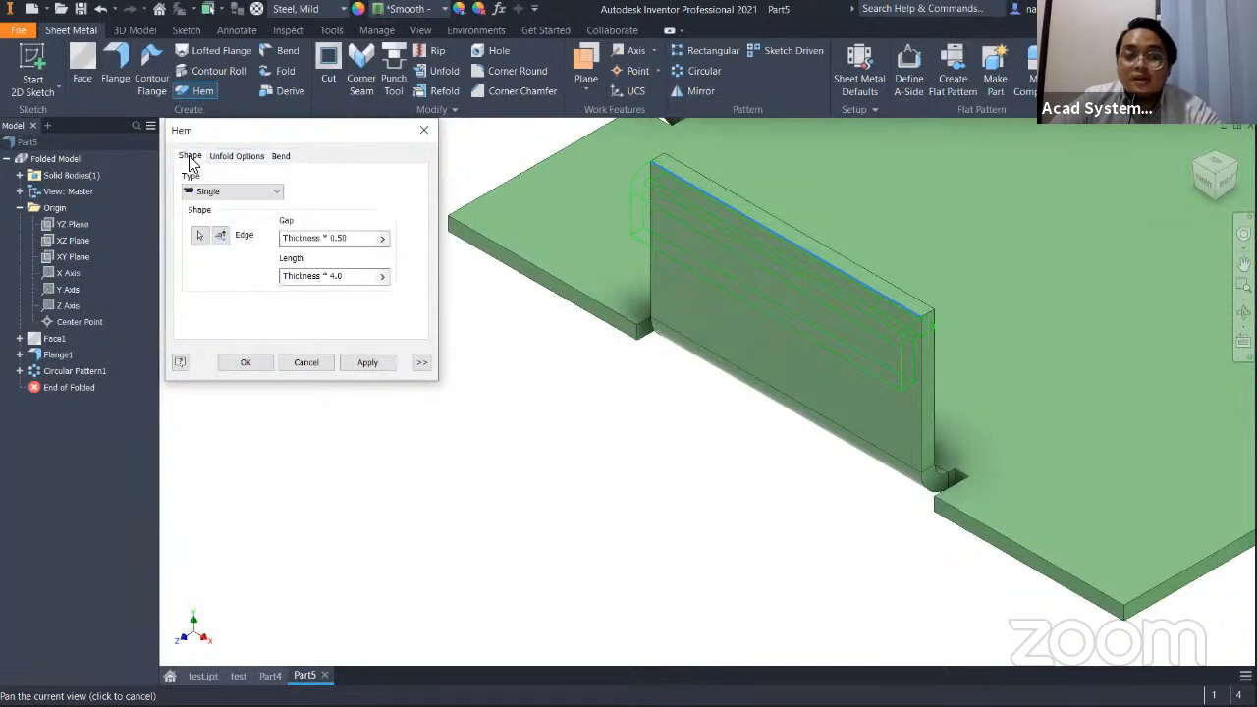
{"action": "left_click", "coordinate": [358, 362]}
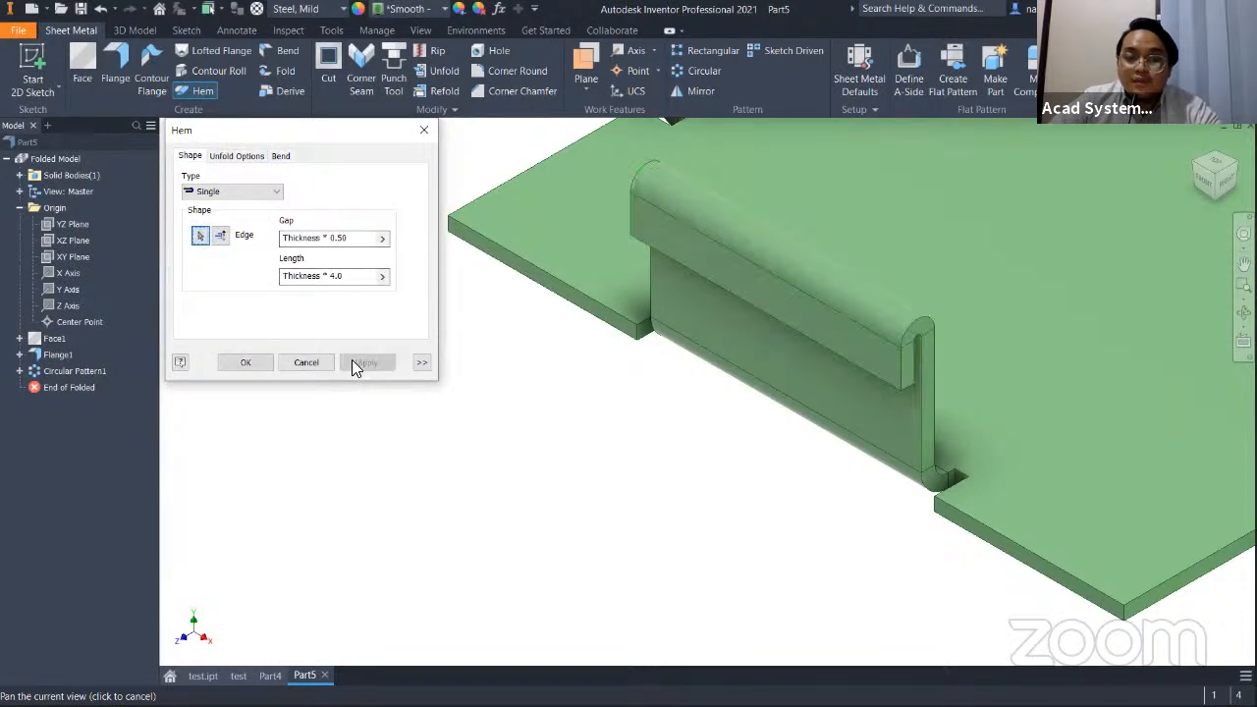
{"action": "left_click", "coordinate": [306, 362]}
Create a single hem on the outer top edge of the back-right flange with gap Thickness * 0.50 and length Thickness * 4.0.
{"action": "middle_click_drag", "start_coordinate": [786, 204], "coordinate": [283, 427]}
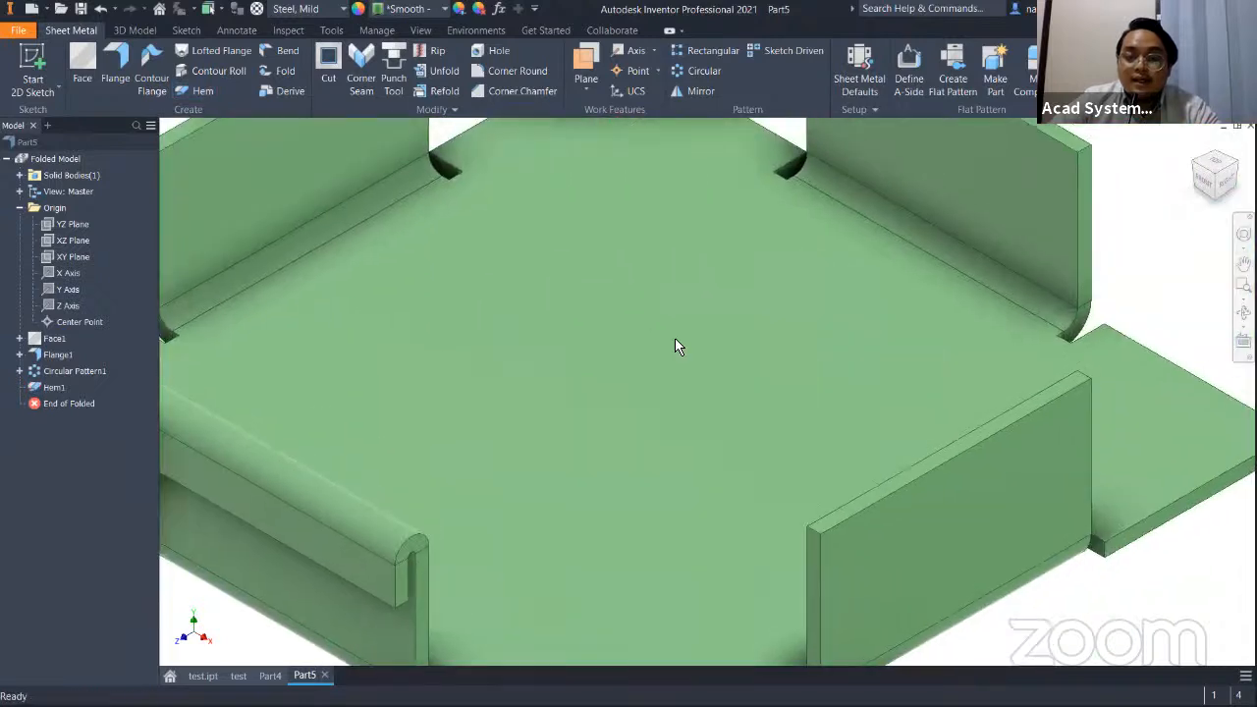
{"action": "scroll", "coordinate": [676, 344], "scroll_direction": "down", "scroll_amount": 4}
{"action": "left_click", "coordinate": [201, 91]}
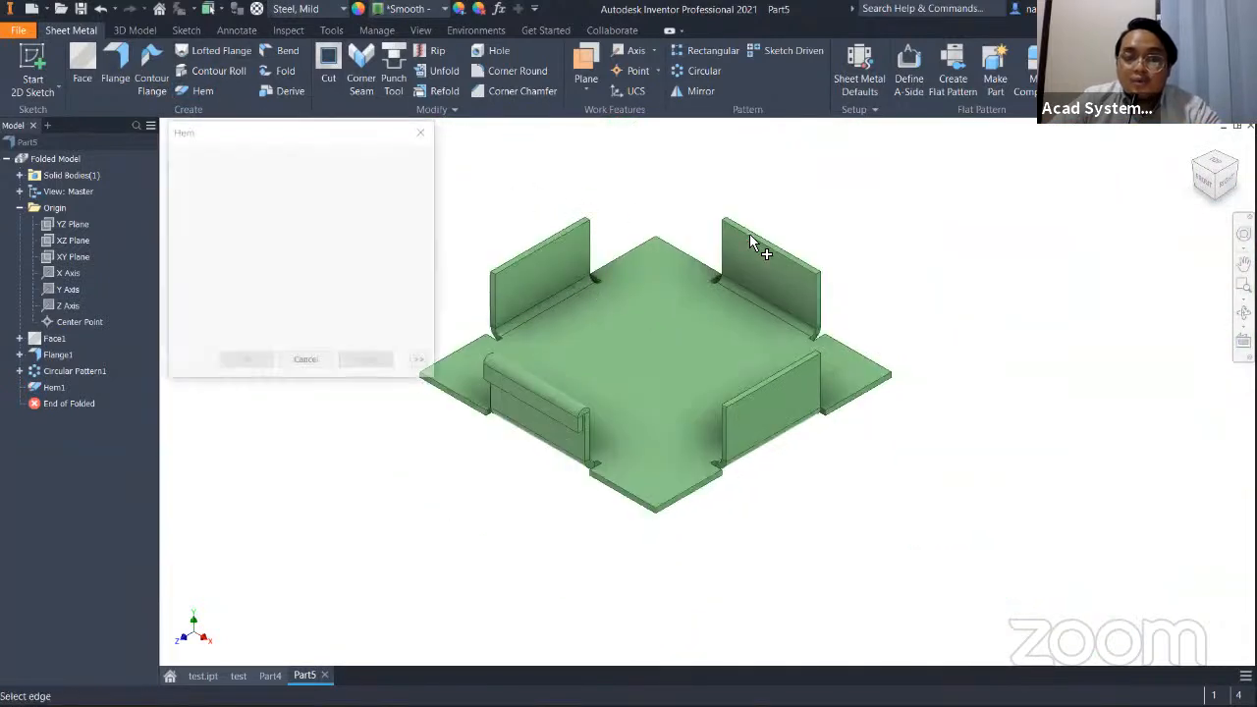
{"action": "left_click", "coordinate": [772, 245]}
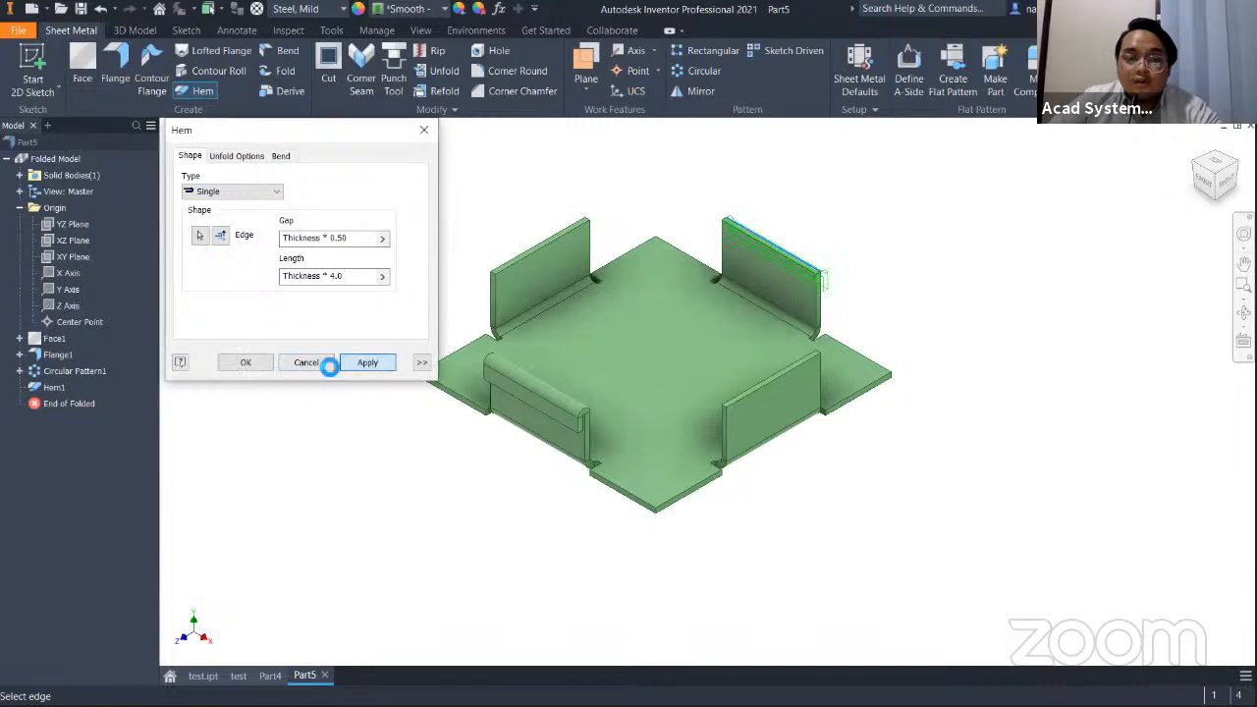
{"action": "left_click", "coordinate": [367, 362]}
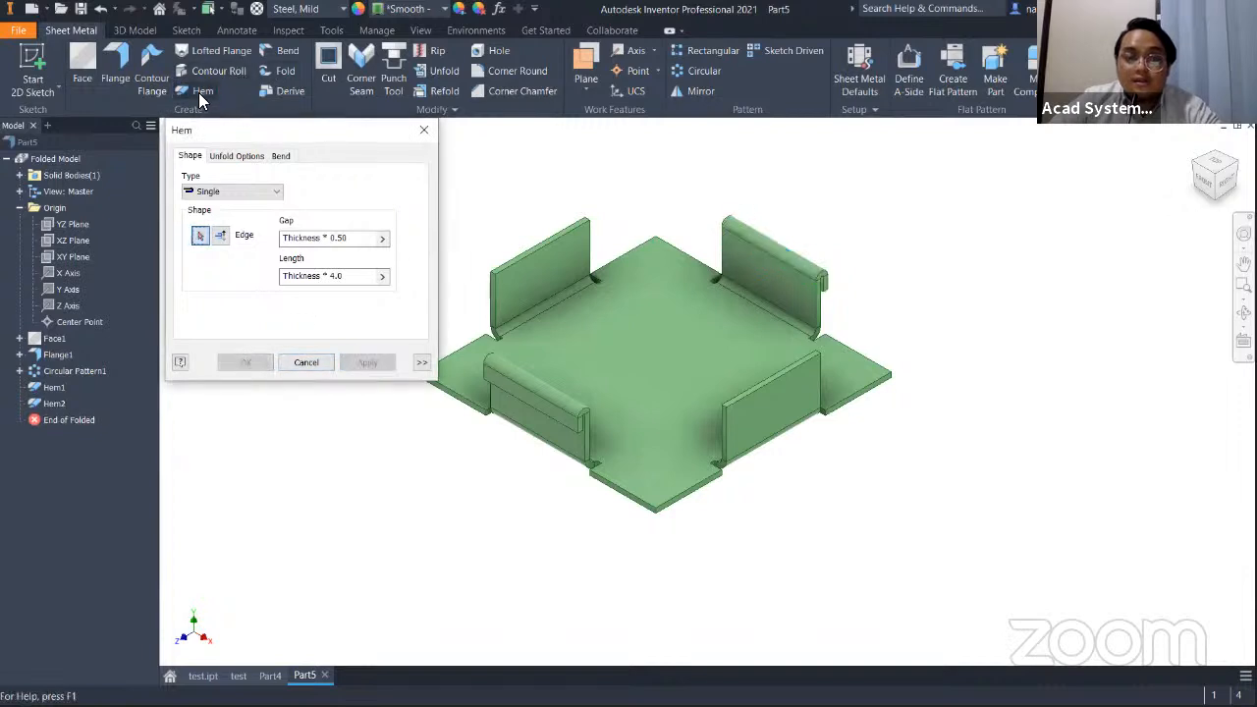
{"action": "left_click", "coordinate": [310, 363]}
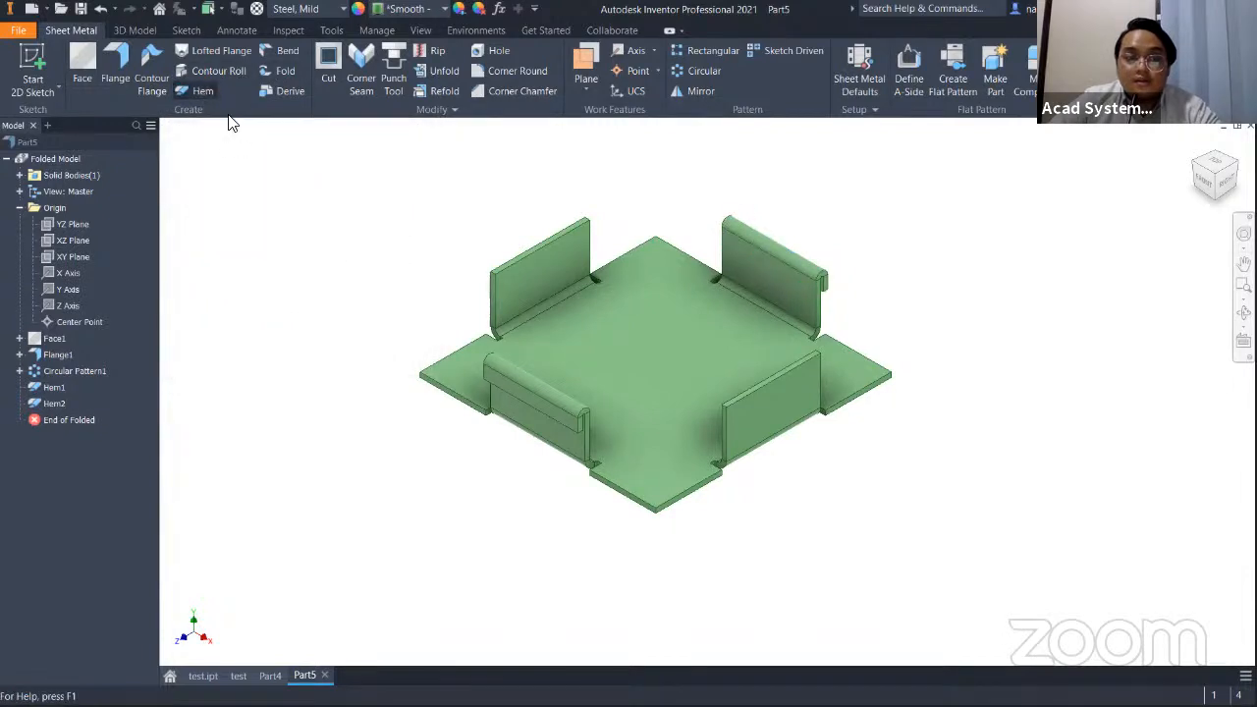
{"action": "left_click", "coordinate": [196, 90]}
{"action": "left_click", "coordinate": [759, 387]}
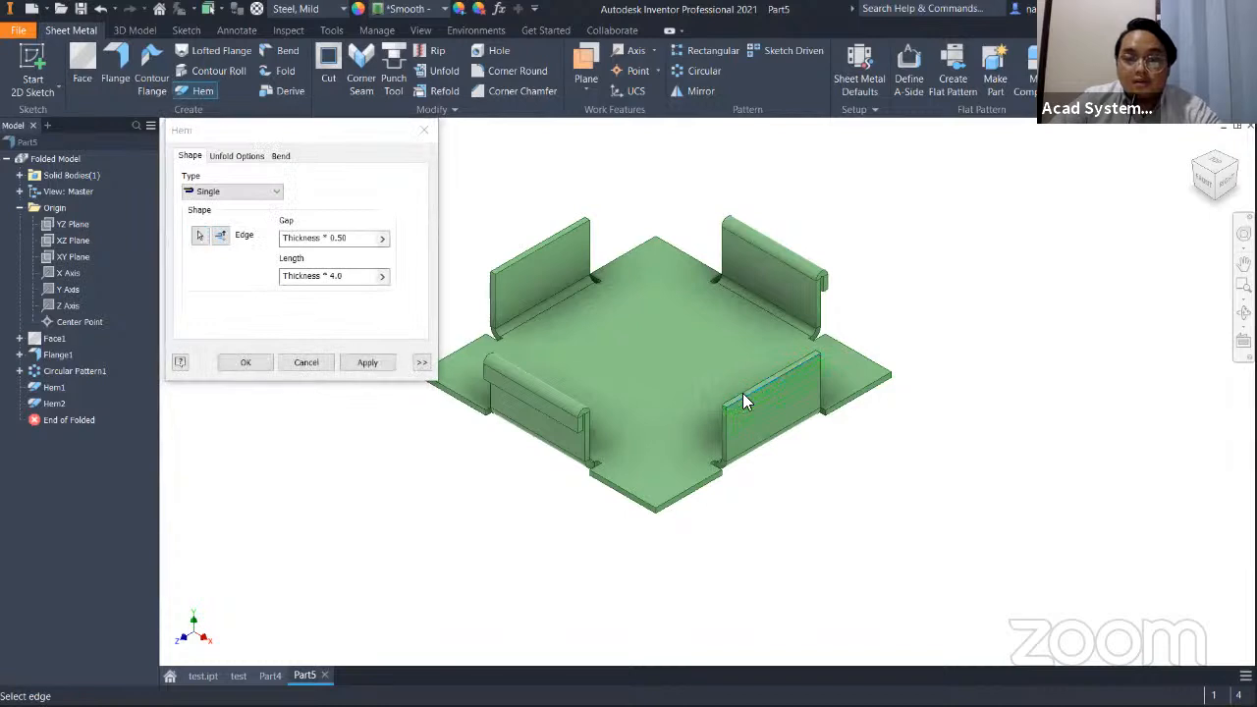
{"action": "left_click", "coordinate": [313, 362]}
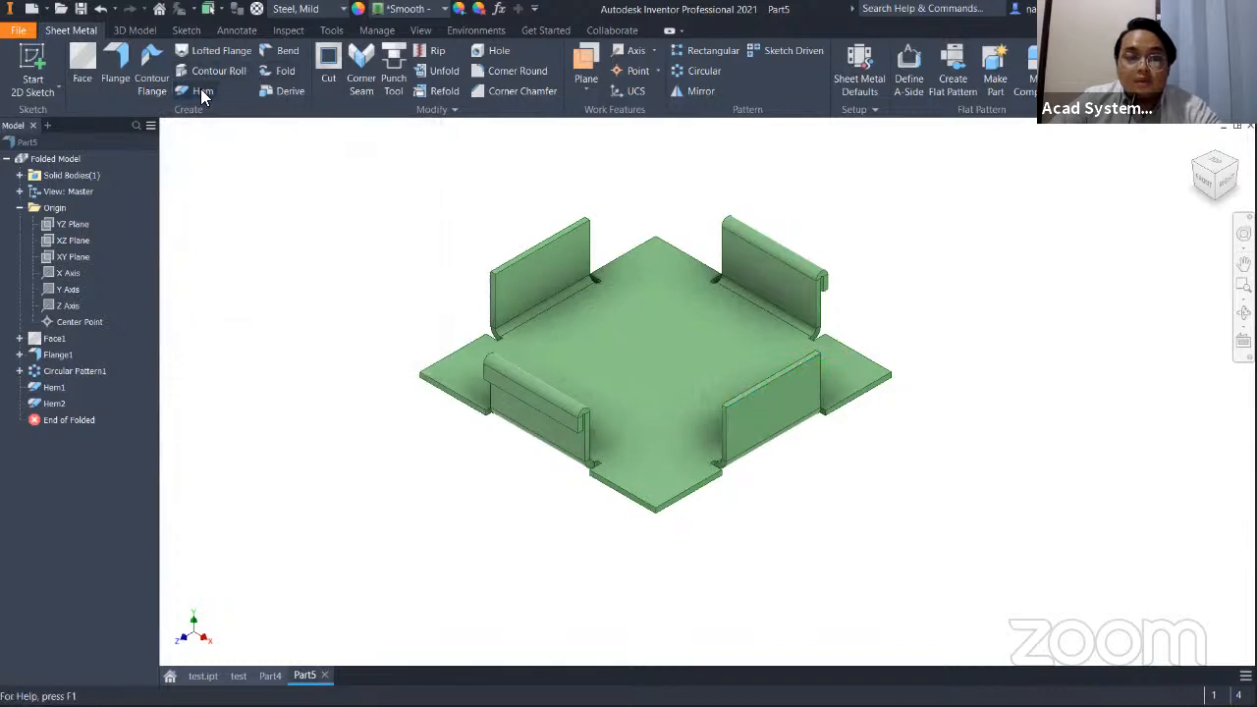
Create single hems on the inner top edges of the front-right and back-left flanges, with gap Thickness * 0.50 and length Thickness * 4.0.
{"action": "left_click", "coordinate": [749, 387]}
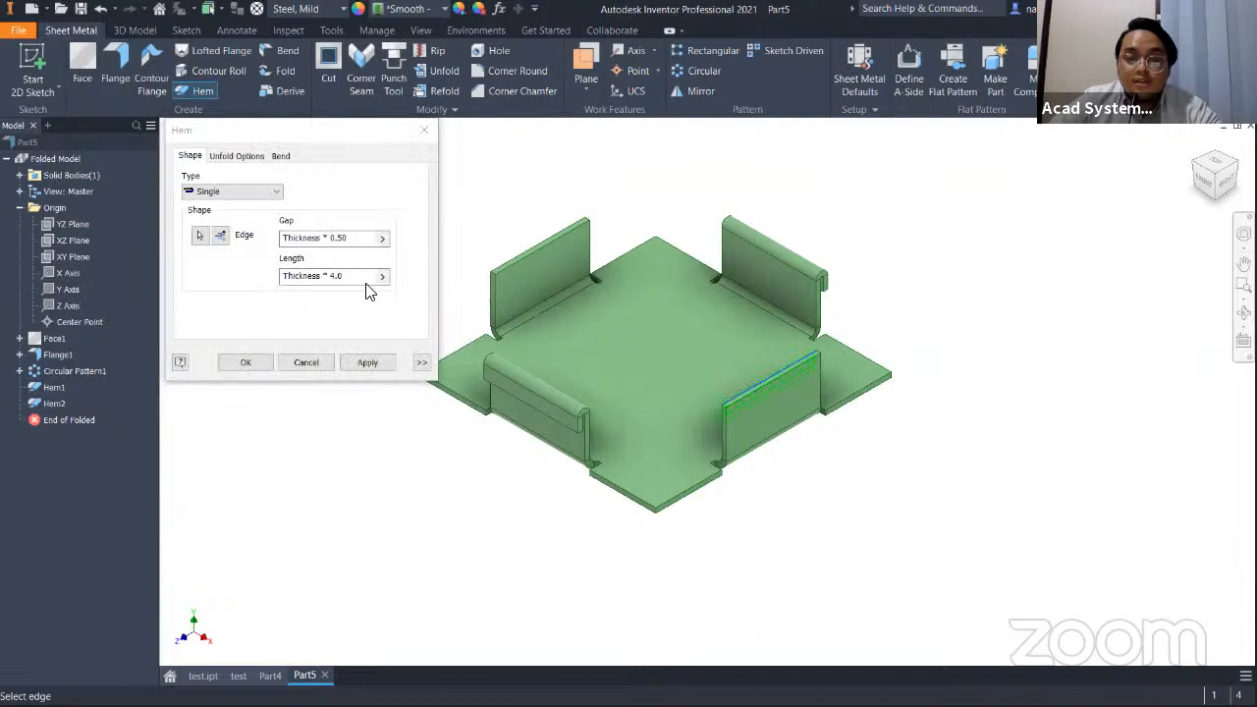
{"action": "left_click", "coordinate": [366, 362]}
{"action": "left_click", "coordinate": [524, 258]}
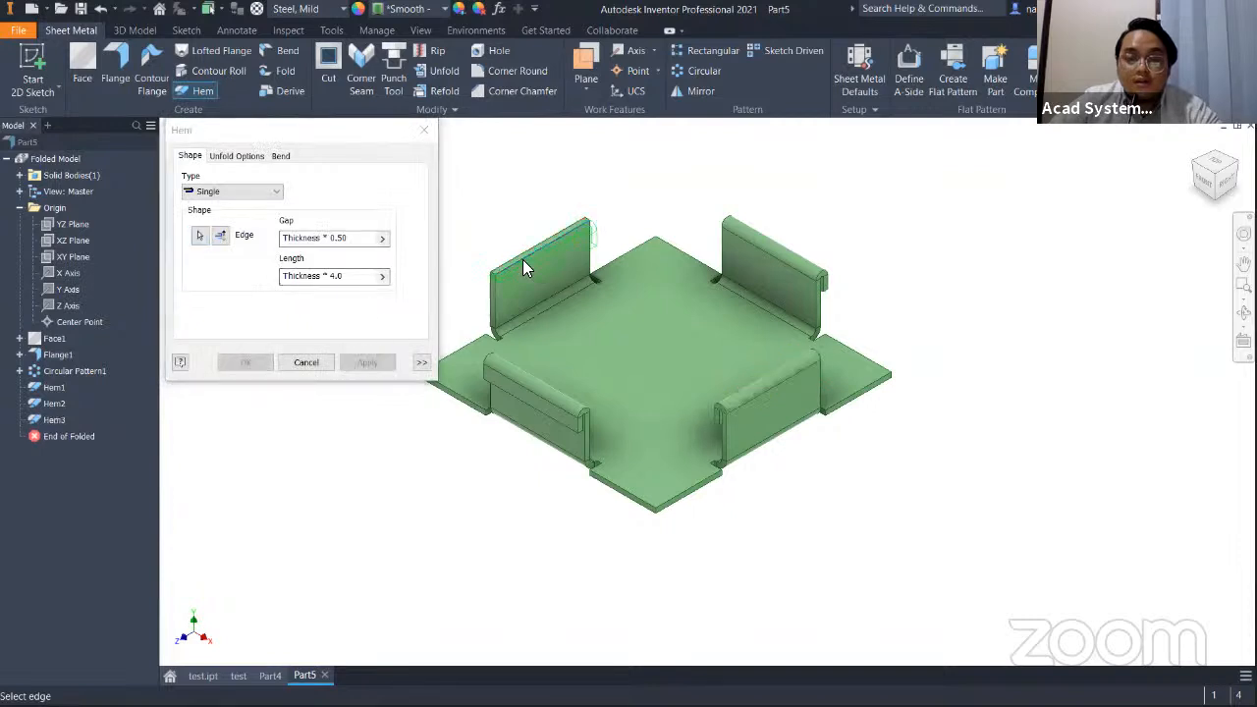
{"action": "left_click", "coordinate": [369, 363]}
{"action": "left_click", "coordinate": [310, 364]}
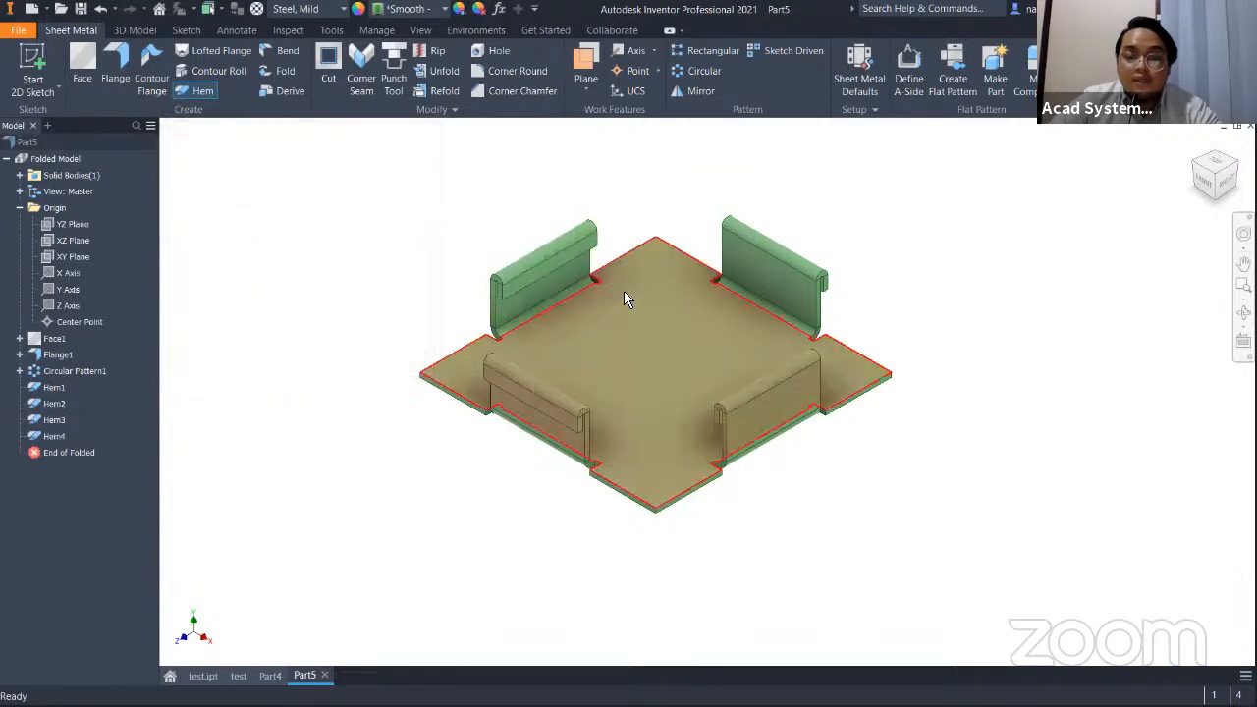
{"action": "scroll", "coordinate": [716, 355], "scroll_direction": "down", "scroll_amount": 3}
{"action": "scroll", "coordinate": [705, 357], "scroll_direction": "up", "scroll_amount": 6}
{"action": "scroll", "coordinate": [783, 303], "scroll_direction": "down", "scroll_amount": 3}
{"action": "scroll", "coordinate": [550, 357], "scroll_direction": "up", "scroll_amount": 4}
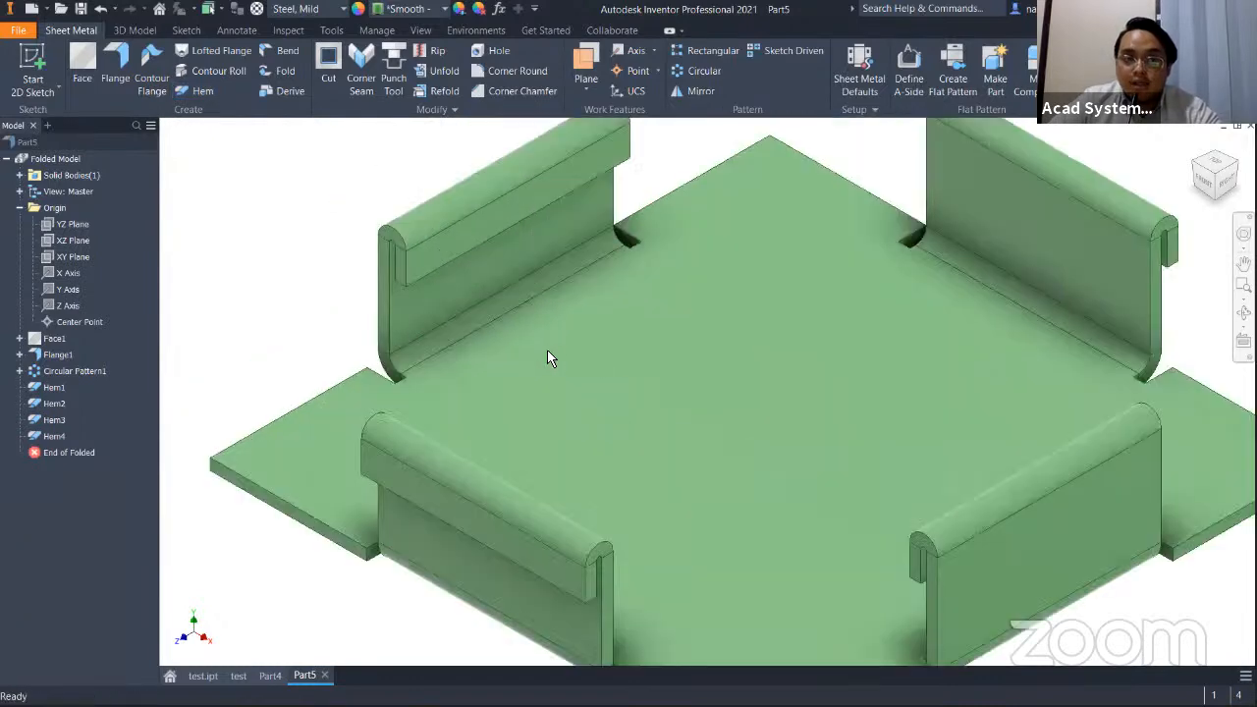
{"action": "scroll", "coordinate": [577, 341], "scroll_direction": "down", "scroll_amount": 2}
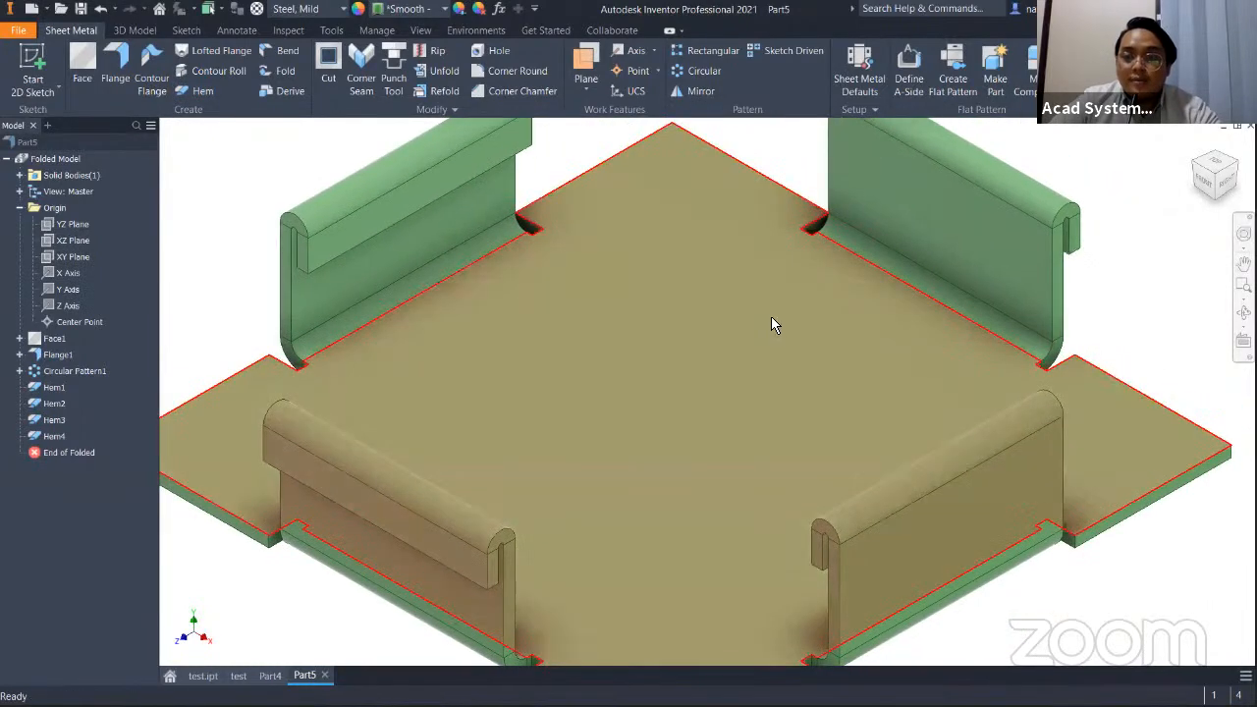
{"action": "scroll", "coordinate": [736, 293], "scroll_direction": "up", "scroll_amount": 2}
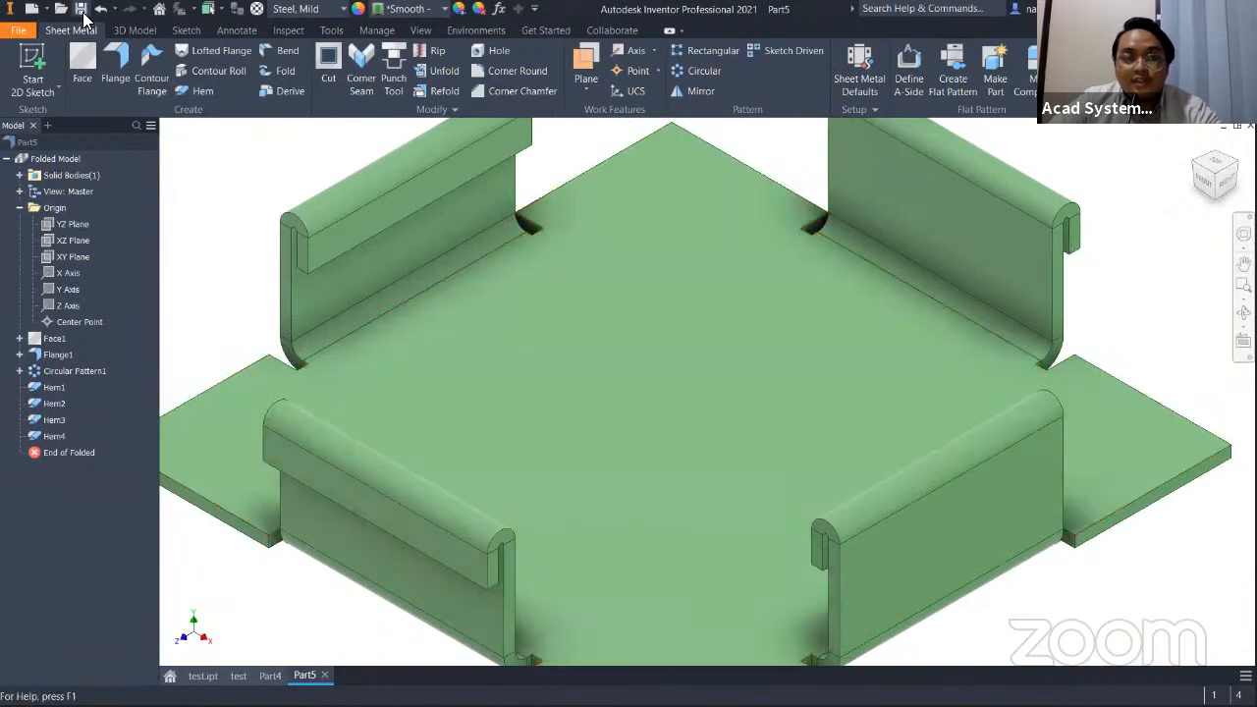
Save the part as SheetMetal.ipt in the current workspace folder.
{"action": "left_click", "coordinate": [82, 11]}
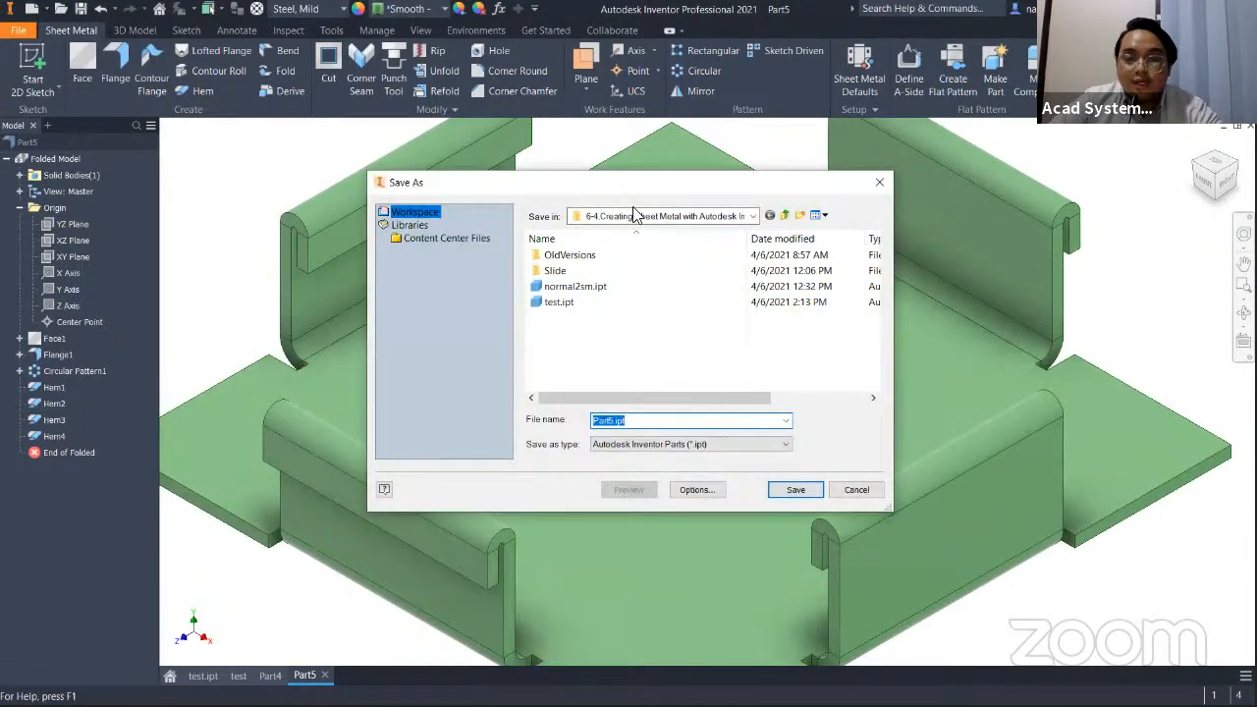
{"action": "left_click", "coordinate": [610, 422]}
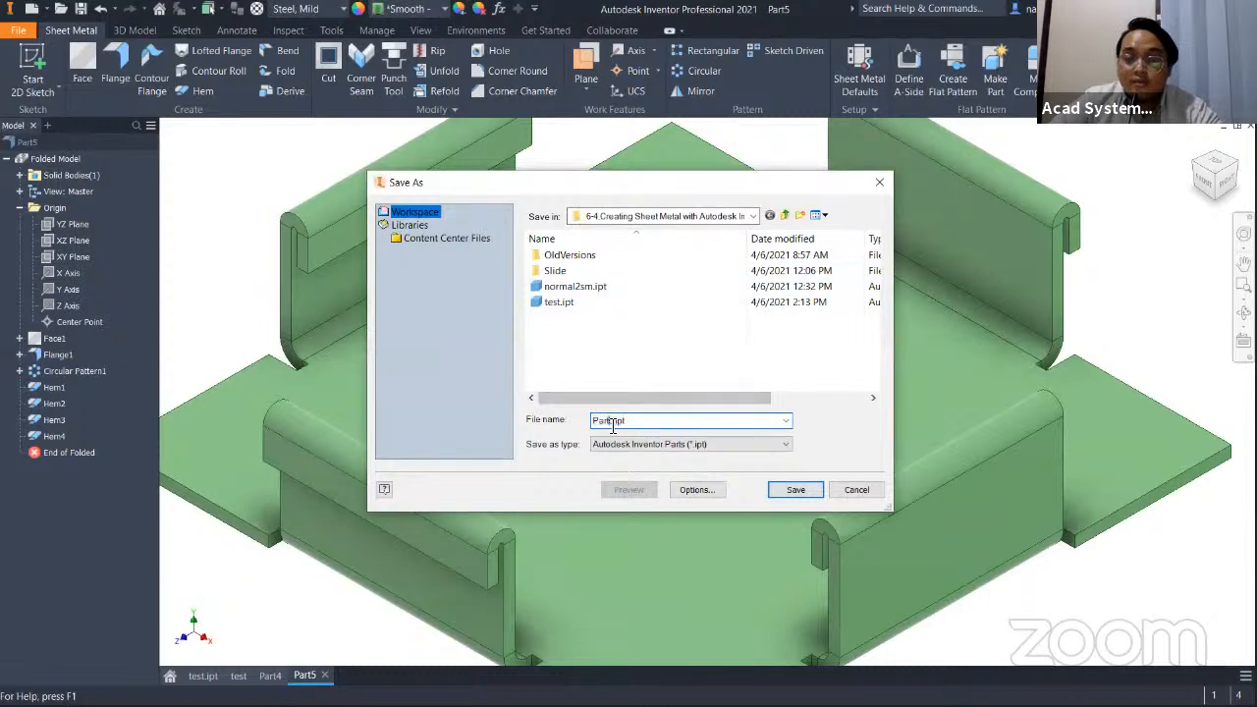
{"action": "left_click_drag", "start_coordinate": [615, 421], "coordinate": [537, 434]}
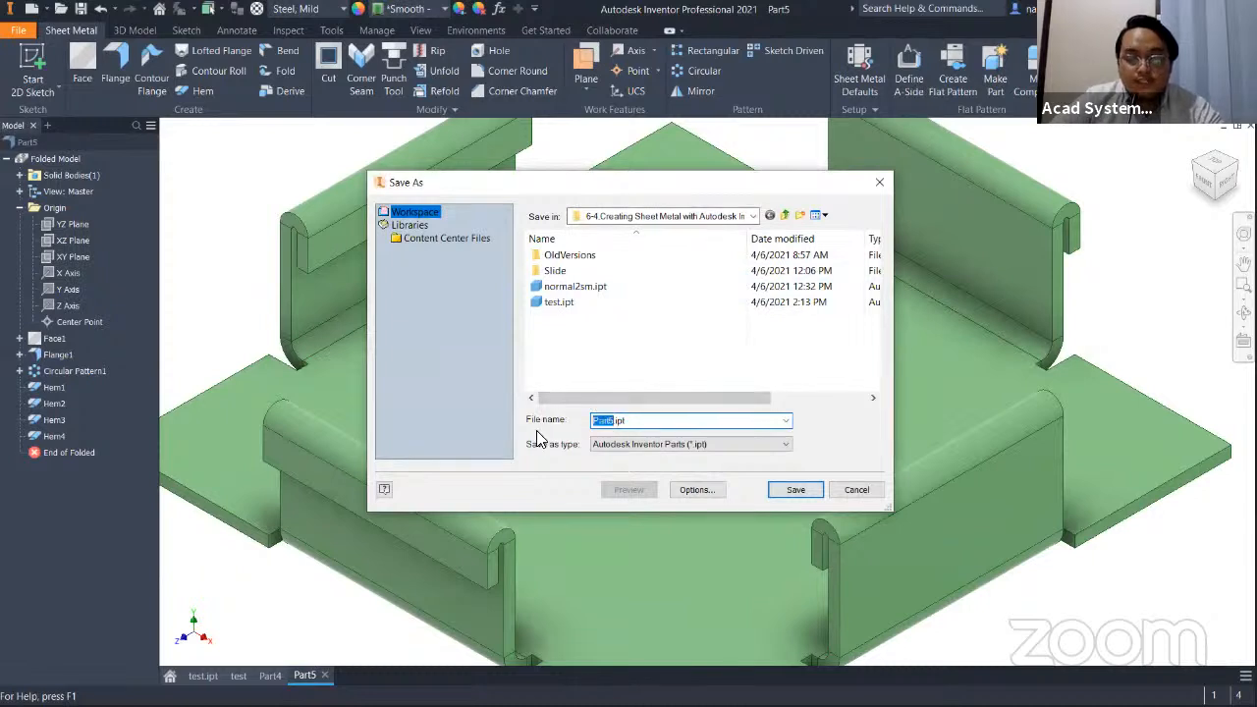
{"action": "type", "text": "SheetMetal"}
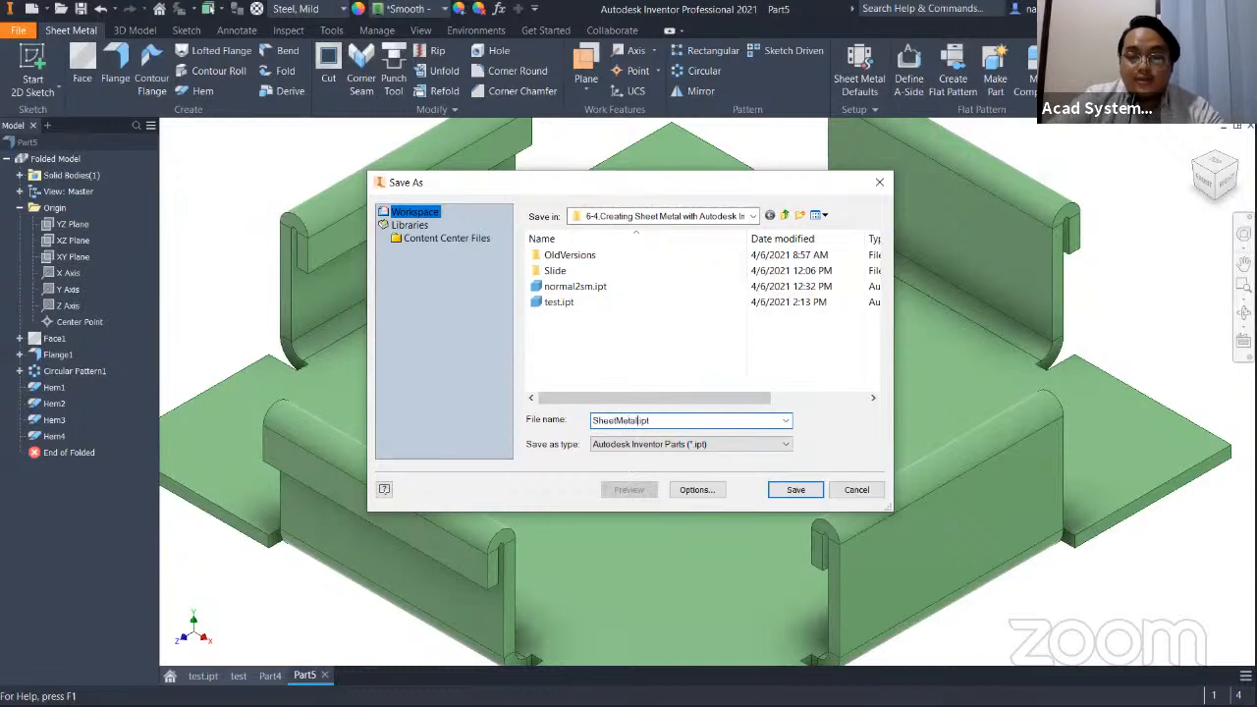
{"action": "left_click", "coordinate": [809, 493]}
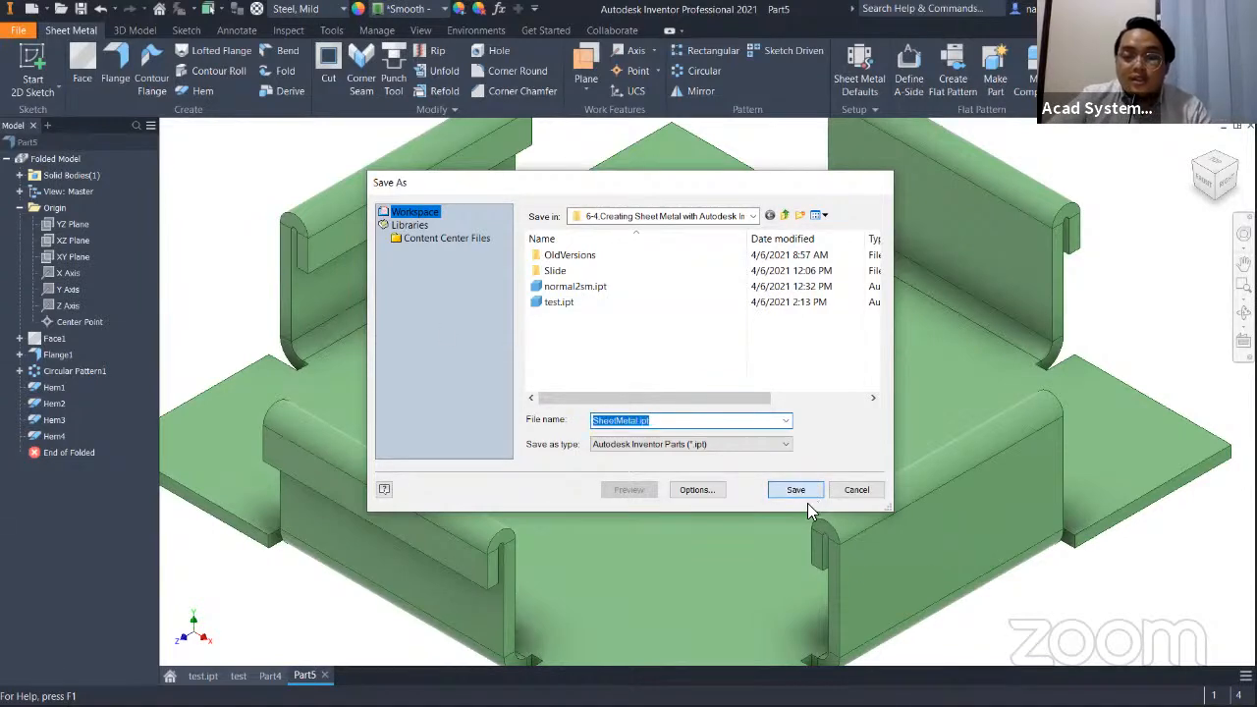
Create the part's flat pattern and return to the folded model.
{"action": "scroll", "coordinate": [590, 307], "scroll_direction": "up", "scroll_amount": 5}
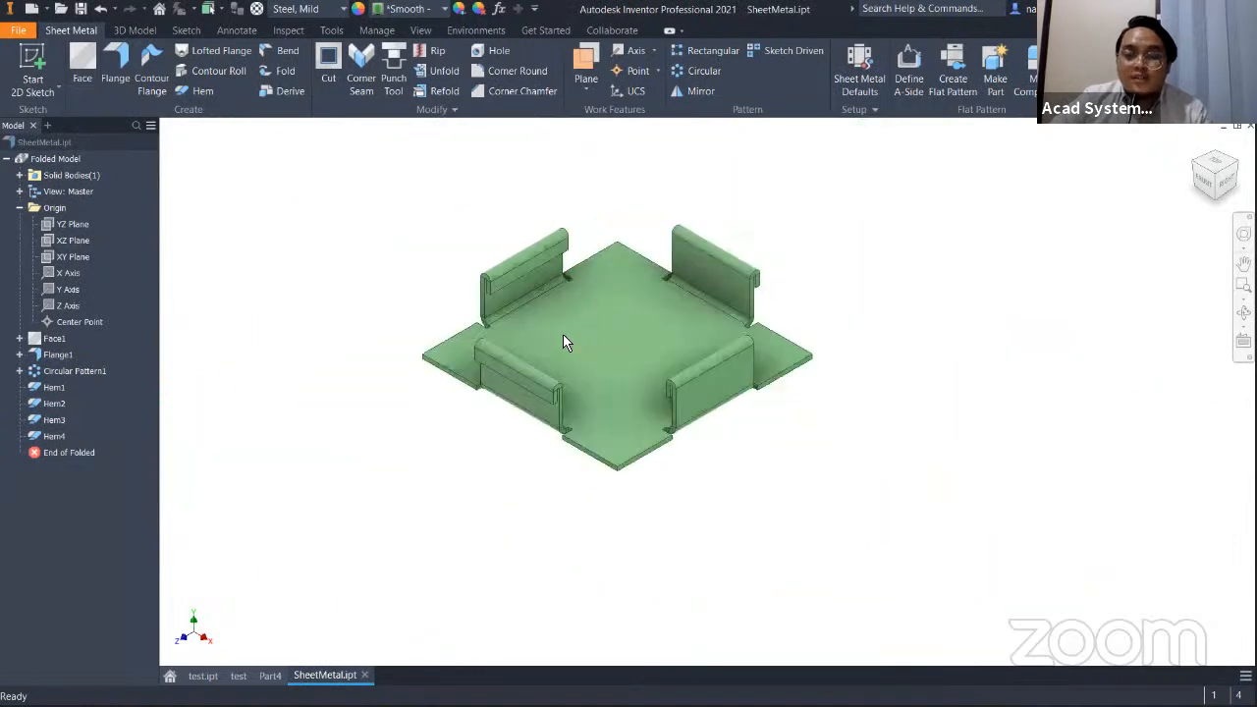
{"action": "scroll", "coordinate": [580, 306], "scroll_direction": "down", "scroll_amount": 3}
{"action": "middle_click_drag", "start_coordinate": [581, 307], "coordinate": [632, 354]}
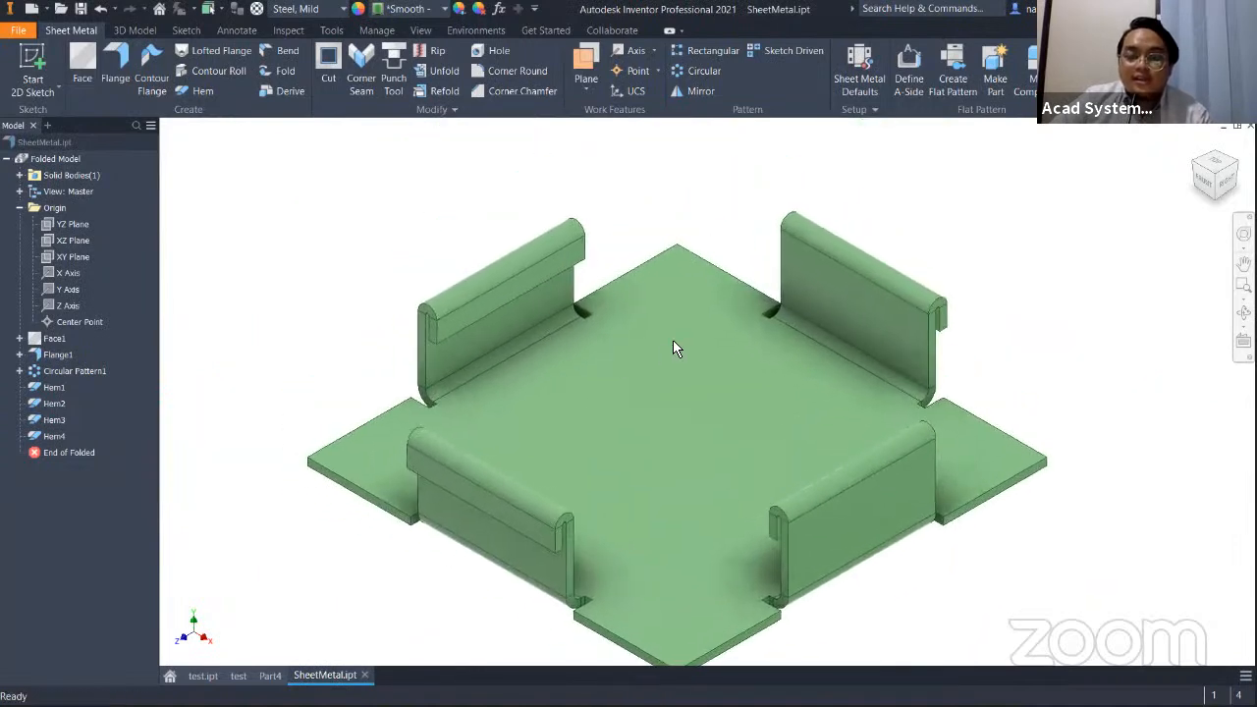
{"action": "left_click", "coordinate": [945, 71]}
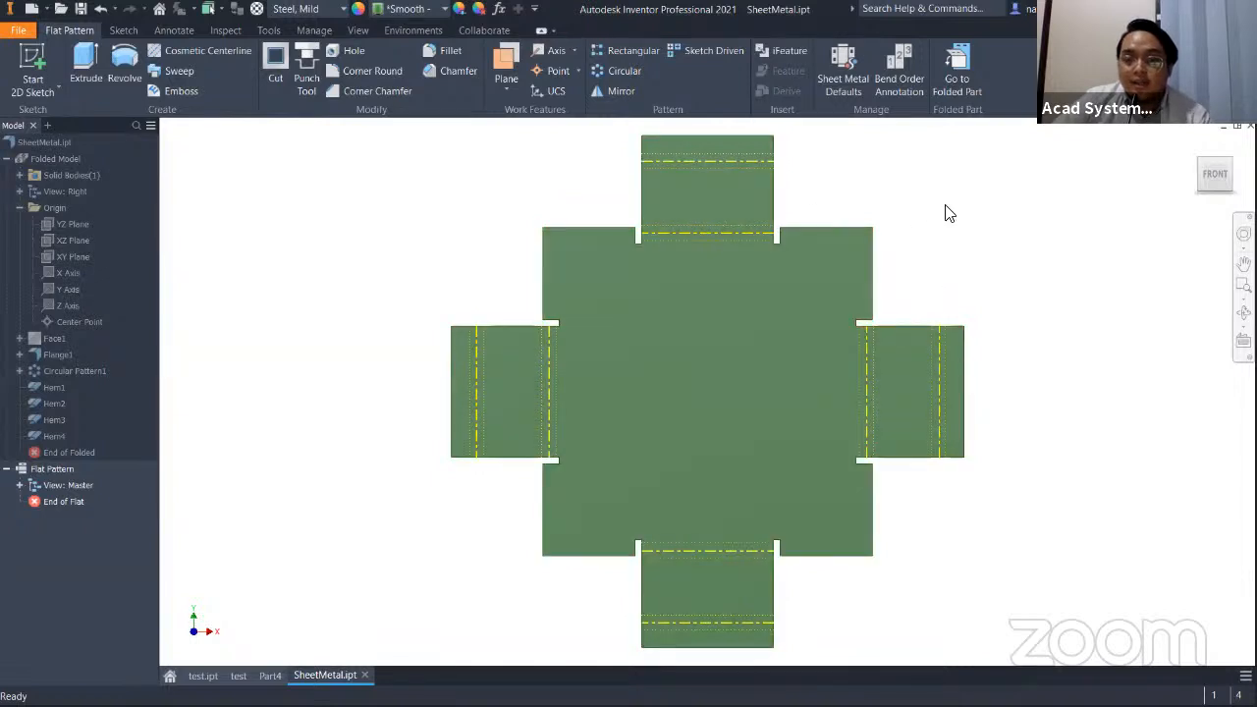
{"action": "double_click", "coordinate": [44, 160]}
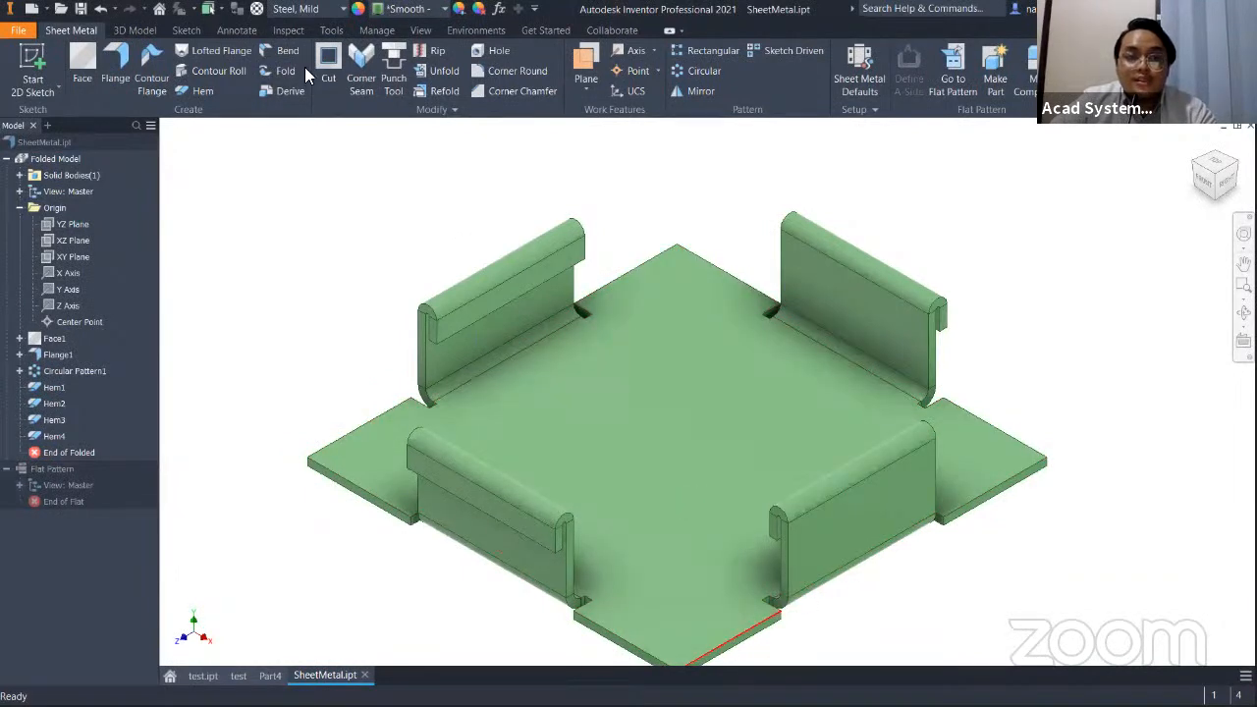
Start a 2D sketch on the outer face of the front-right flange.
{"action": "left_click", "coordinate": [33, 65]}
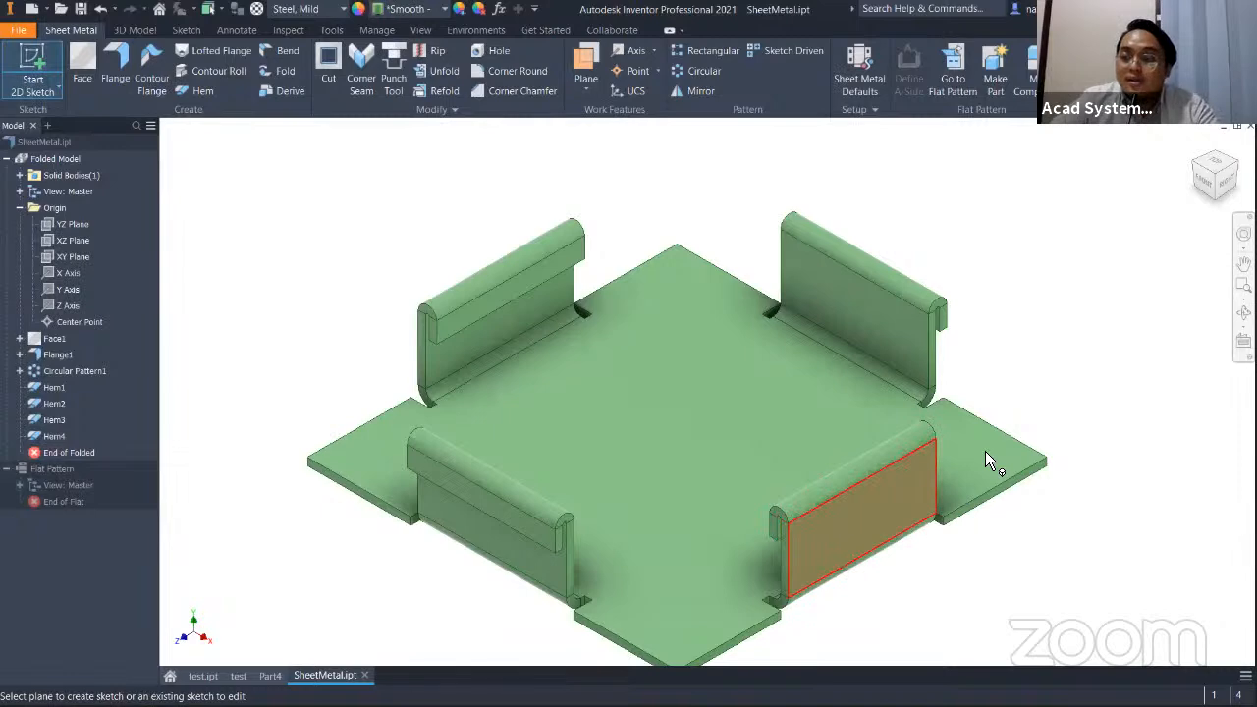
{"action": "key", "text": "Escape"}
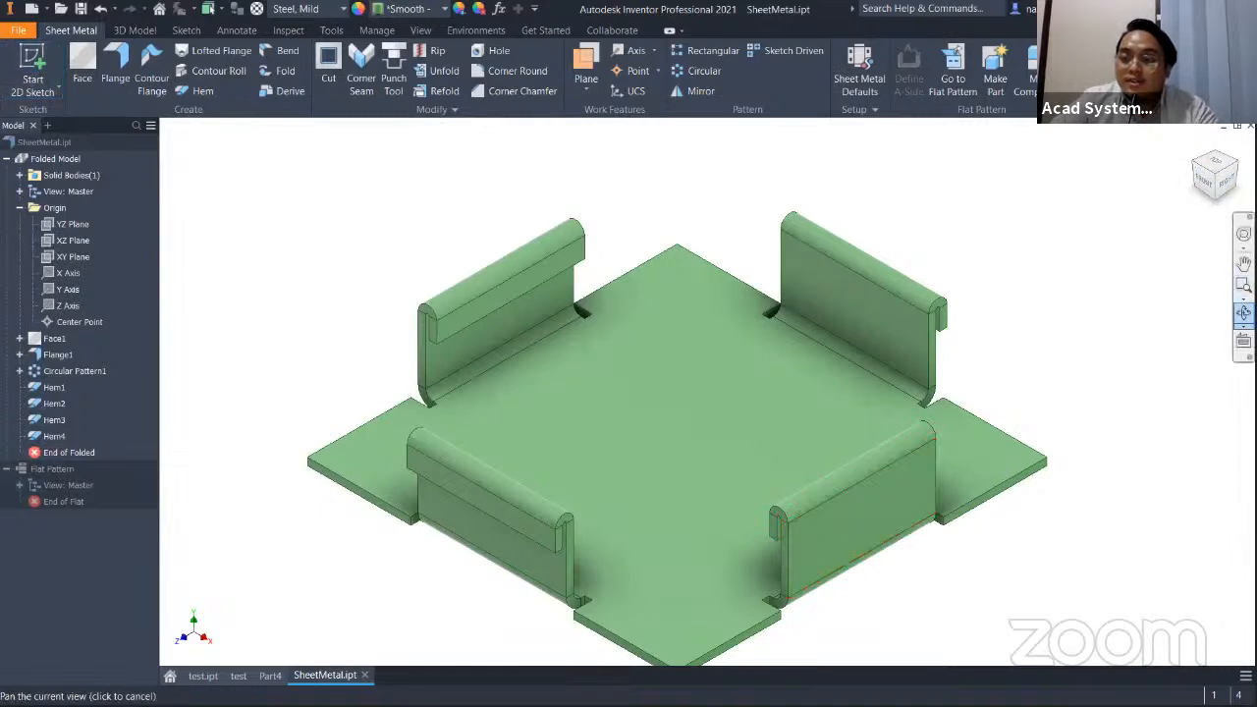
{"action": "left_click", "coordinate": [1239, 314]}
{"action": "mouse_move", "coordinate": [579, 353]}
{"action": "left_mouse_down"}
{"action": "mouse_move", "coordinate": [632, 252]}
{"action": "mouse_move", "coordinate": [729, 275]}
{"action": "mouse_move", "coordinate": [703, 280]}
{"action": "mouse_move", "coordinate": [325, 186]}
{"action": "left_mouse_up"}
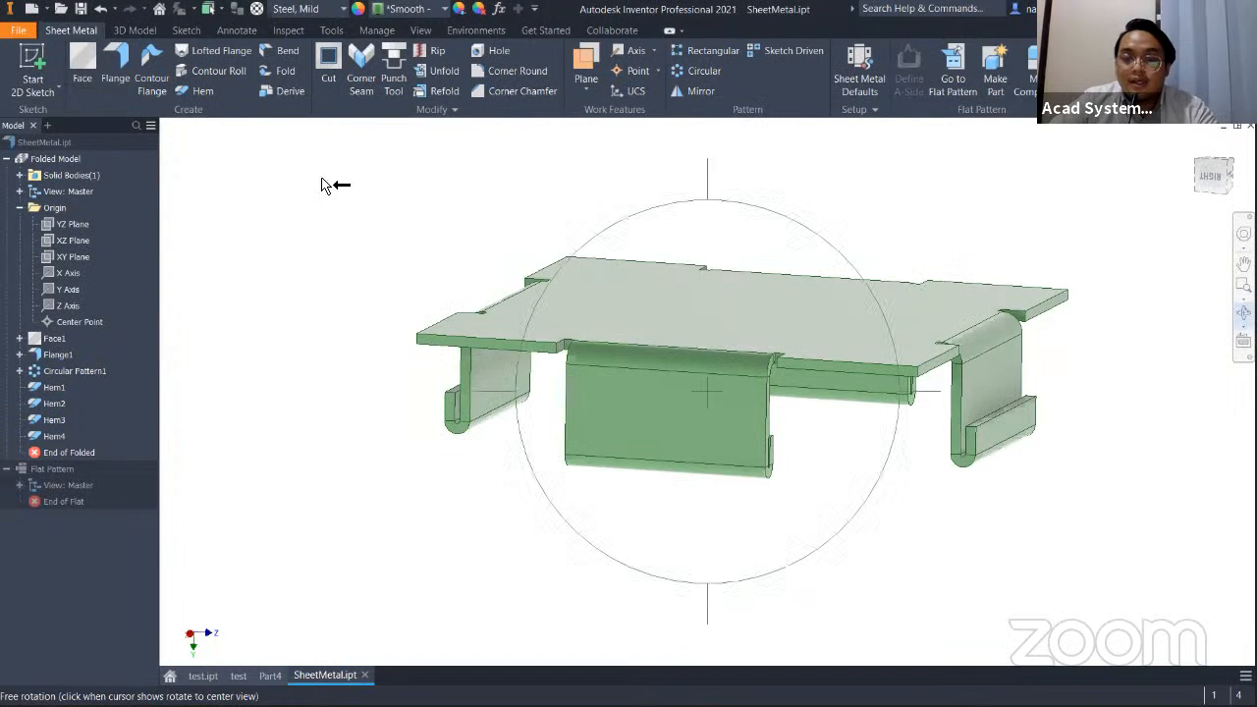
{"action": "left_click", "coordinate": [32, 62]}
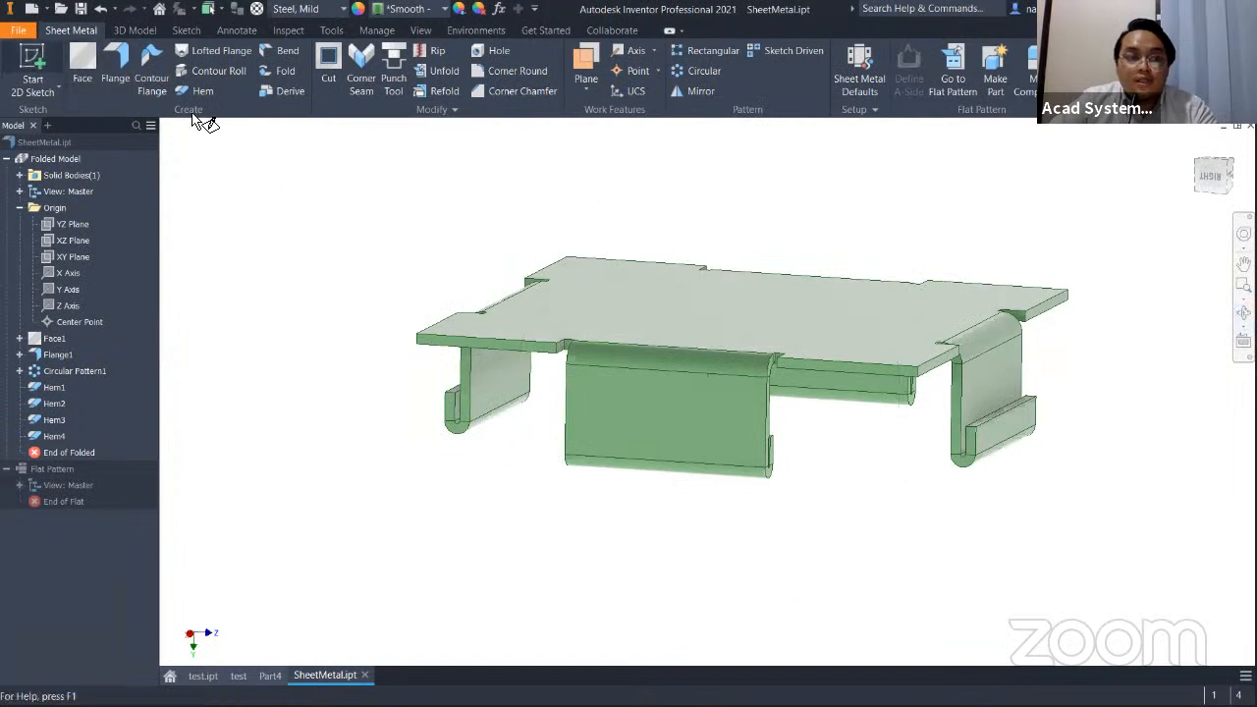
{"action": "left_click", "coordinate": [710, 409]}
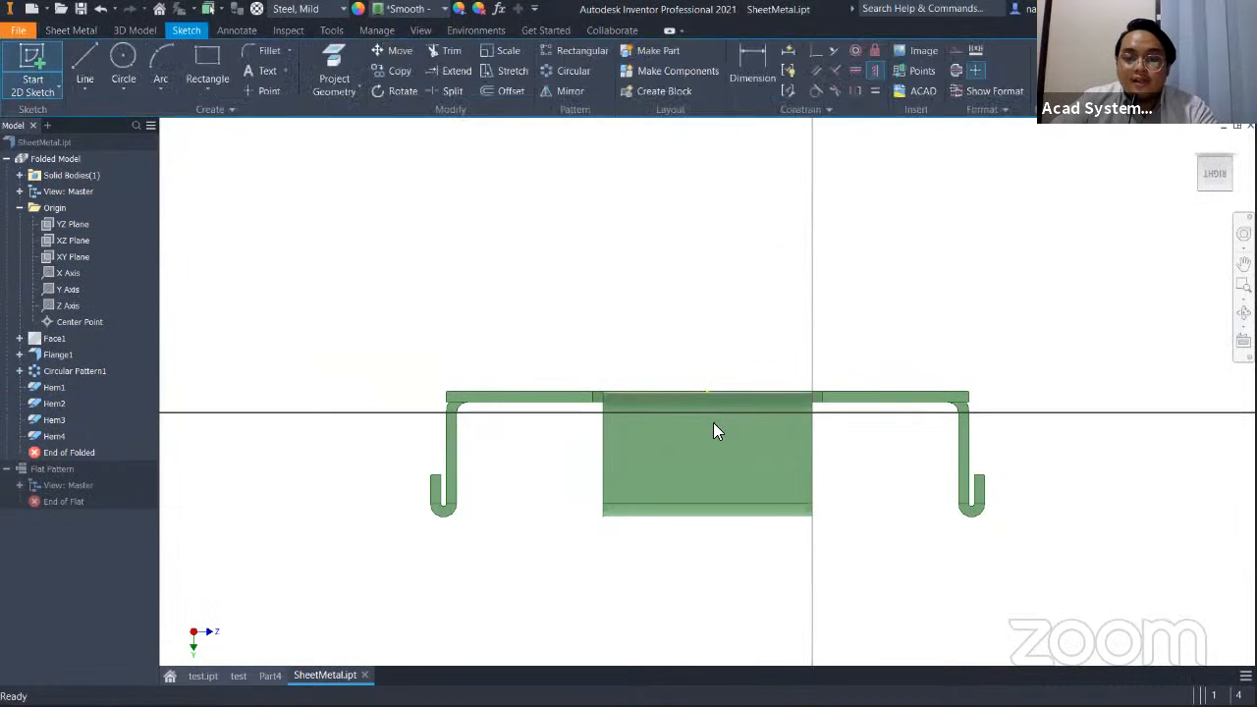
Project the flat pattern of the base plate face into the flange sketch and face the sketch plane squarely.
{"action": "left_click", "coordinate": [334, 84]}
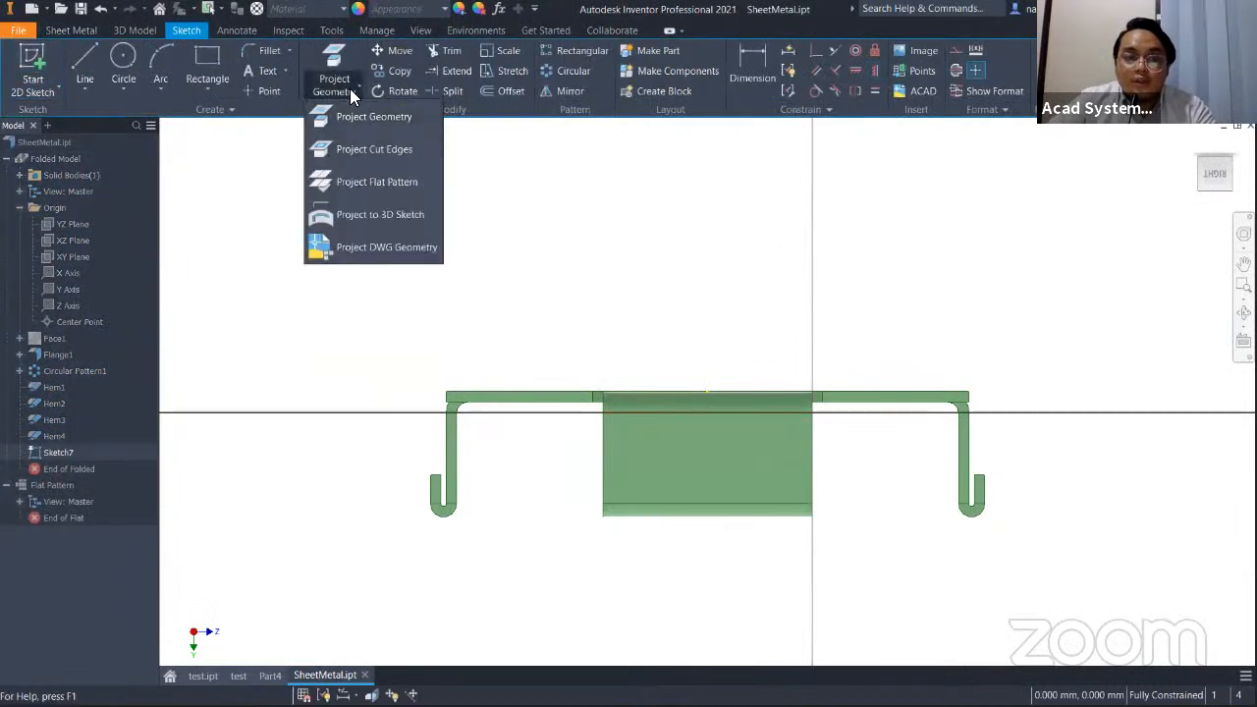
{"action": "left_click", "coordinate": [374, 186]}
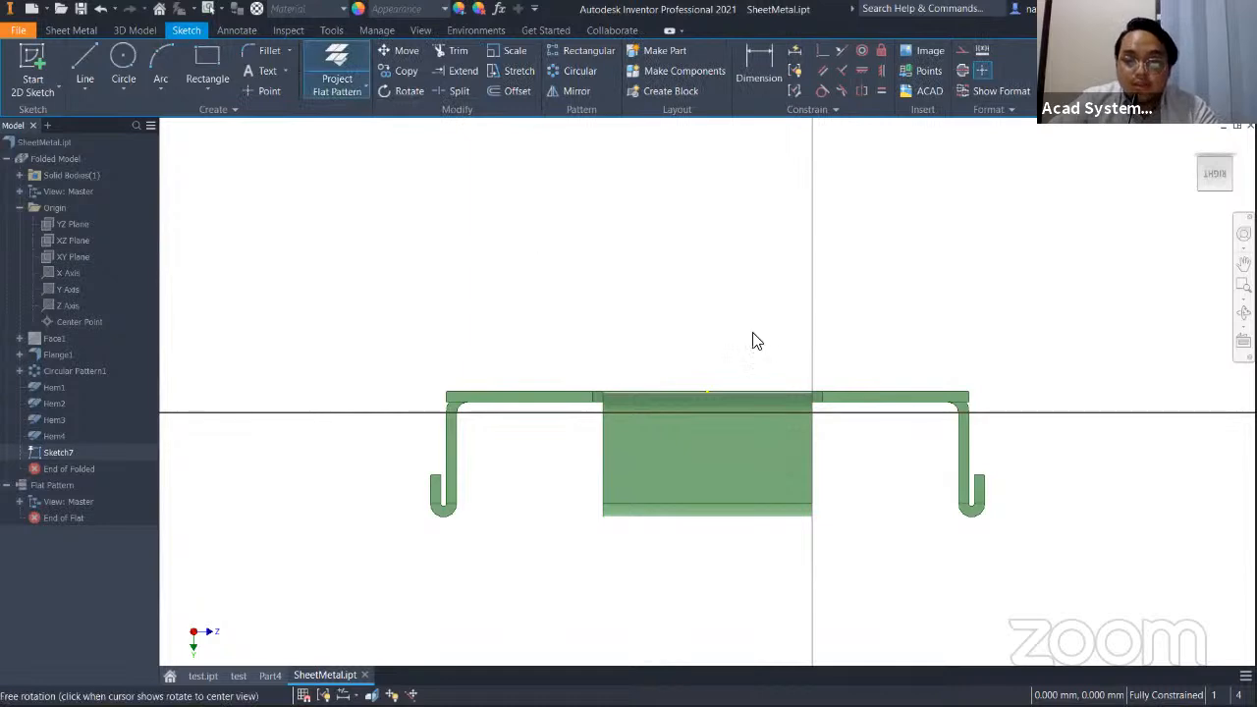
{"action": "key", "text": "F4"}
{"action": "left_click_drag", "start_coordinate": [798, 303], "coordinate": [785, 331]}
{"action": "middle_click_drag", "start_coordinate": [784, 332], "coordinate": [654, 301], "text": "shift"}
{"action": "left_click", "coordinate": [654, 301]}
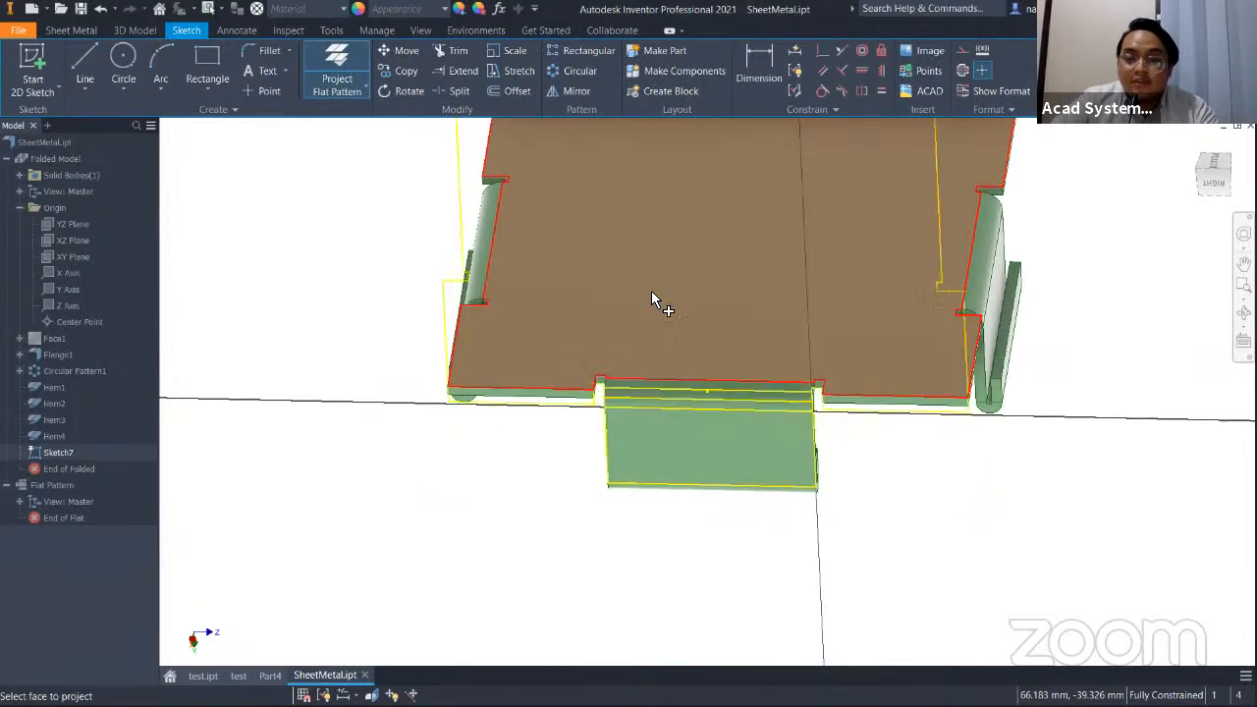
{"action": "middle_click_drag", "start_coordinate": [833, 334], "coordinate": [858, 312], "text": "shift"}
{"action": "left_click_drag", "start_coordinate": [897, 308], "coordinate": [920, 350]}
{"action": "middle_click_drag", "start_coordinate": [920, 351], "coordinate": [864, 346], "text": "shift"}
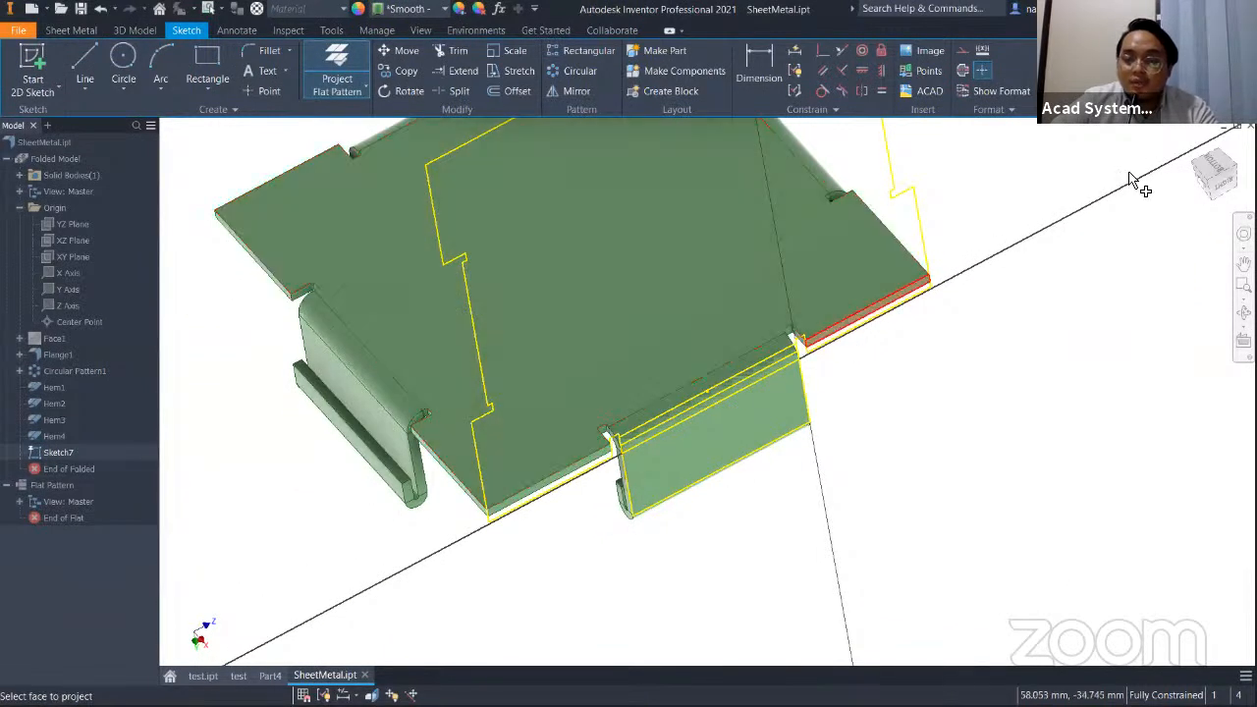
{"action": "left_click", "coordinate": [1223, 188]}
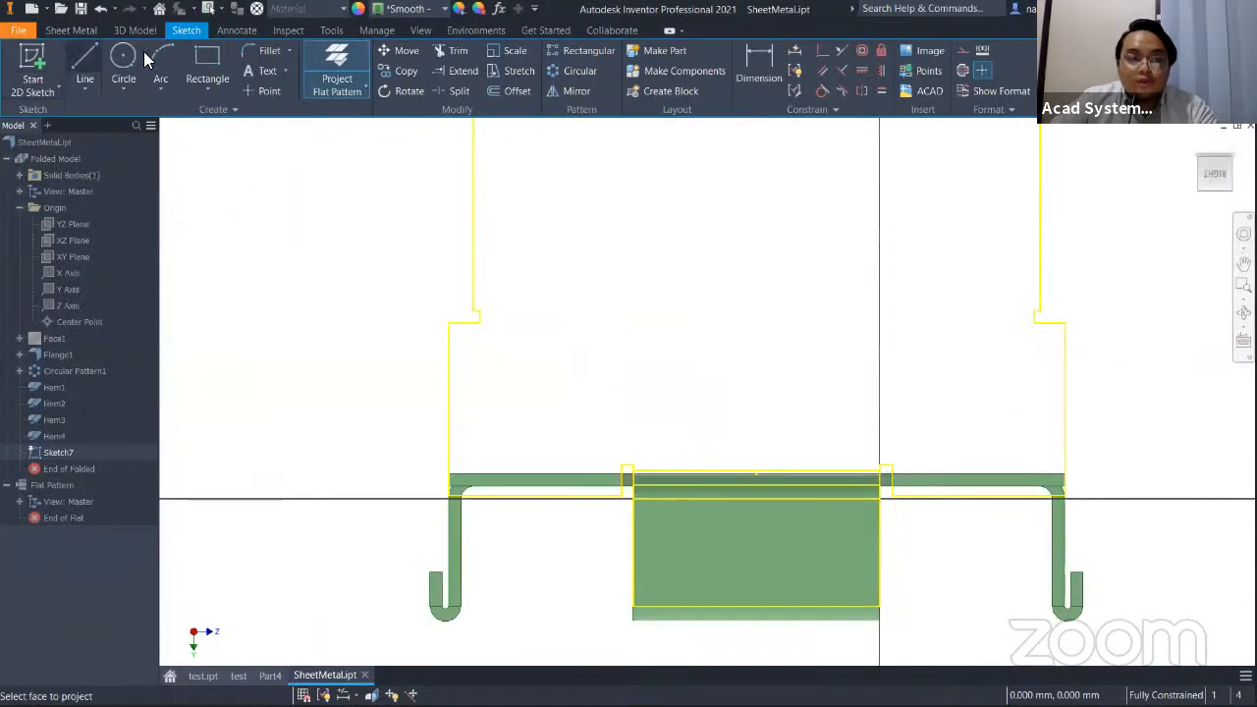
Draw a 2 mm wide, 40 mm long rectangle from the lower part of the flange up across the bend into the projected base.
{"action": "left_click", "coordinate": [208, 59]}
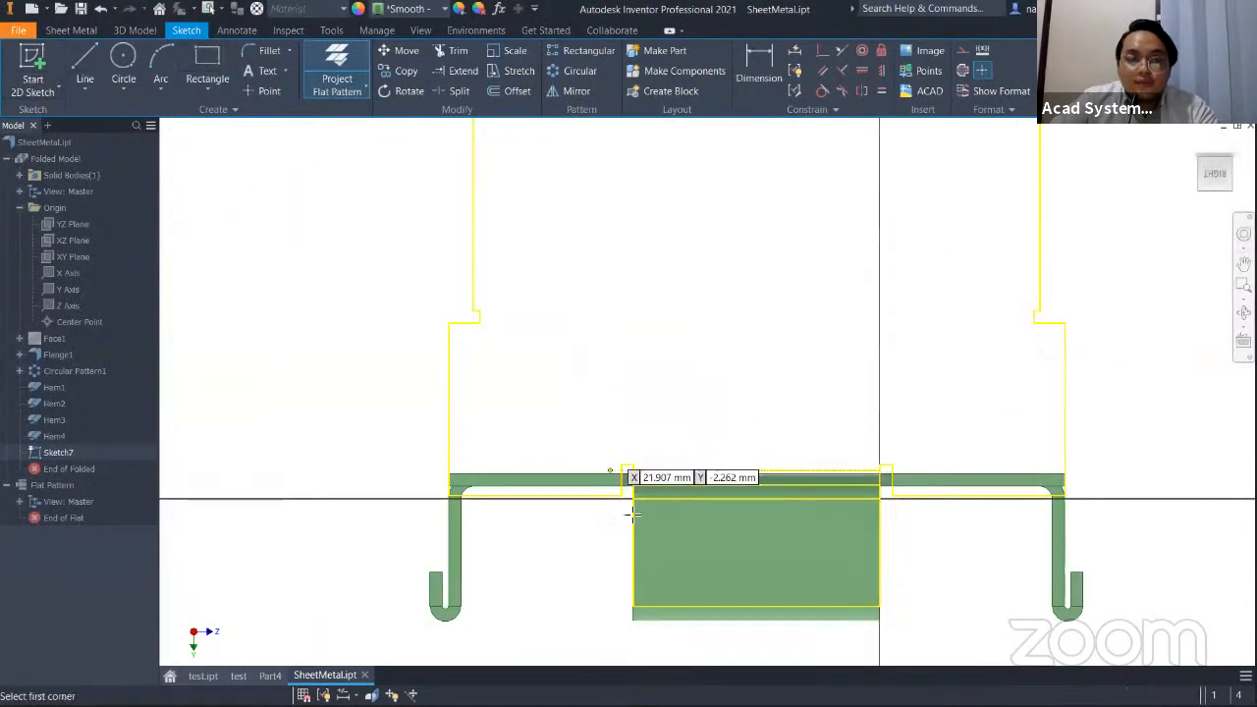
{"action": "left_click", "coordinate": [650, 580]}
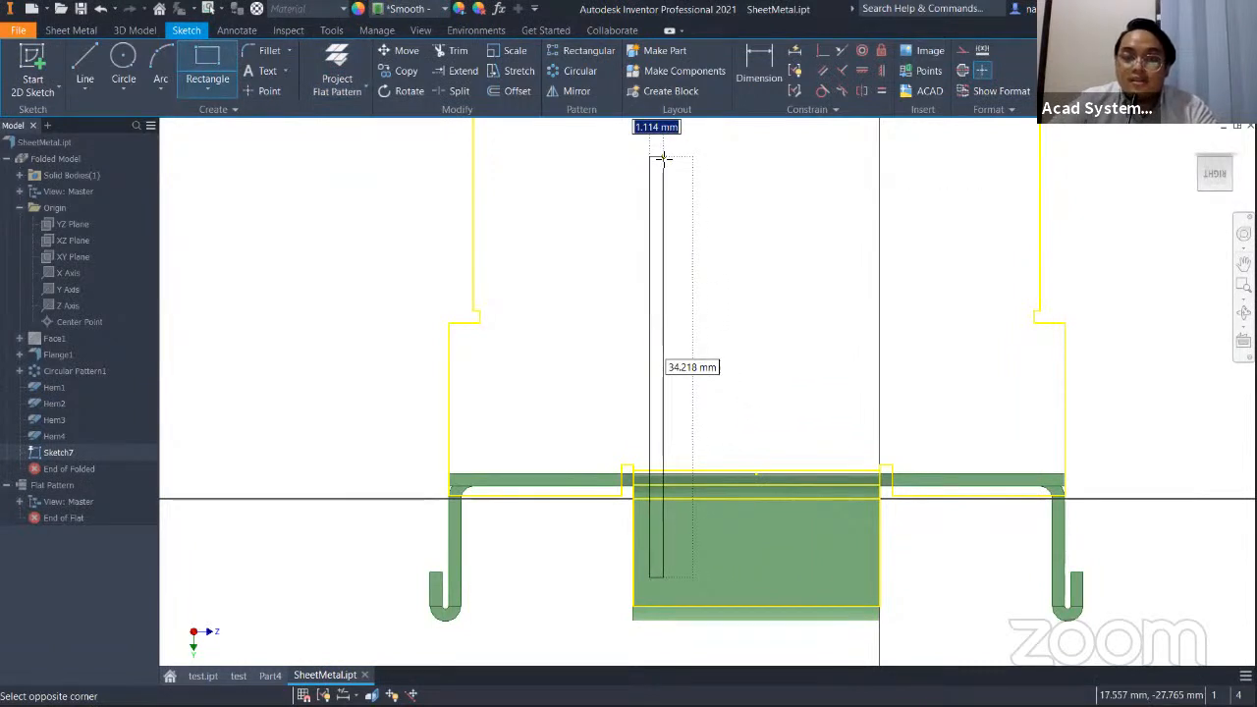
{"action": "type", "text": "2"}
{"action": "key", "text": "Tab"}
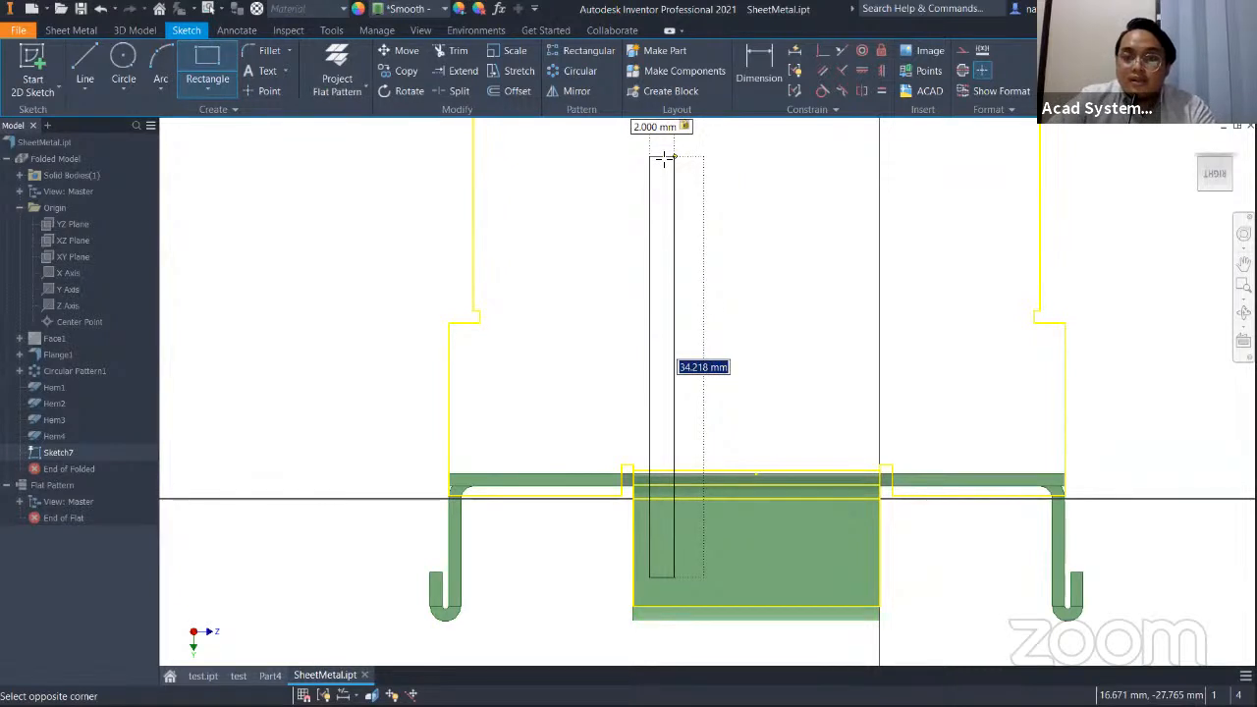
{"action": "type", "text": "40"}
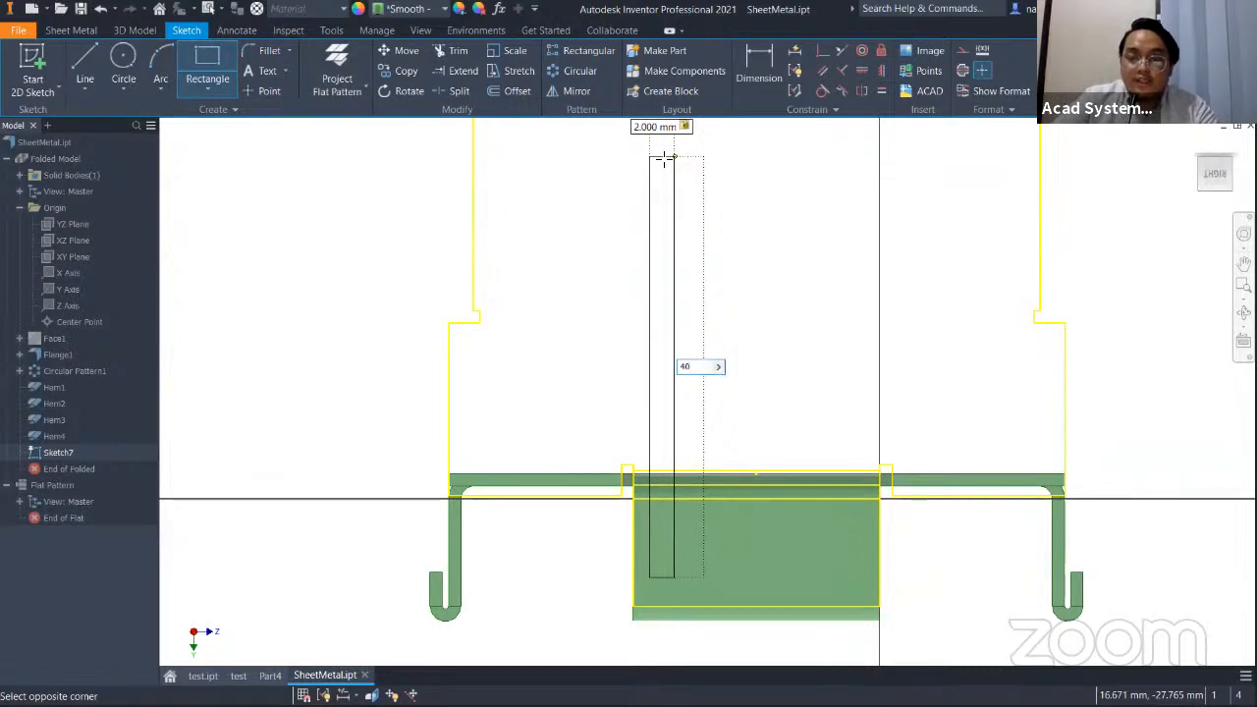
{"action": "key", "text": "Return"}
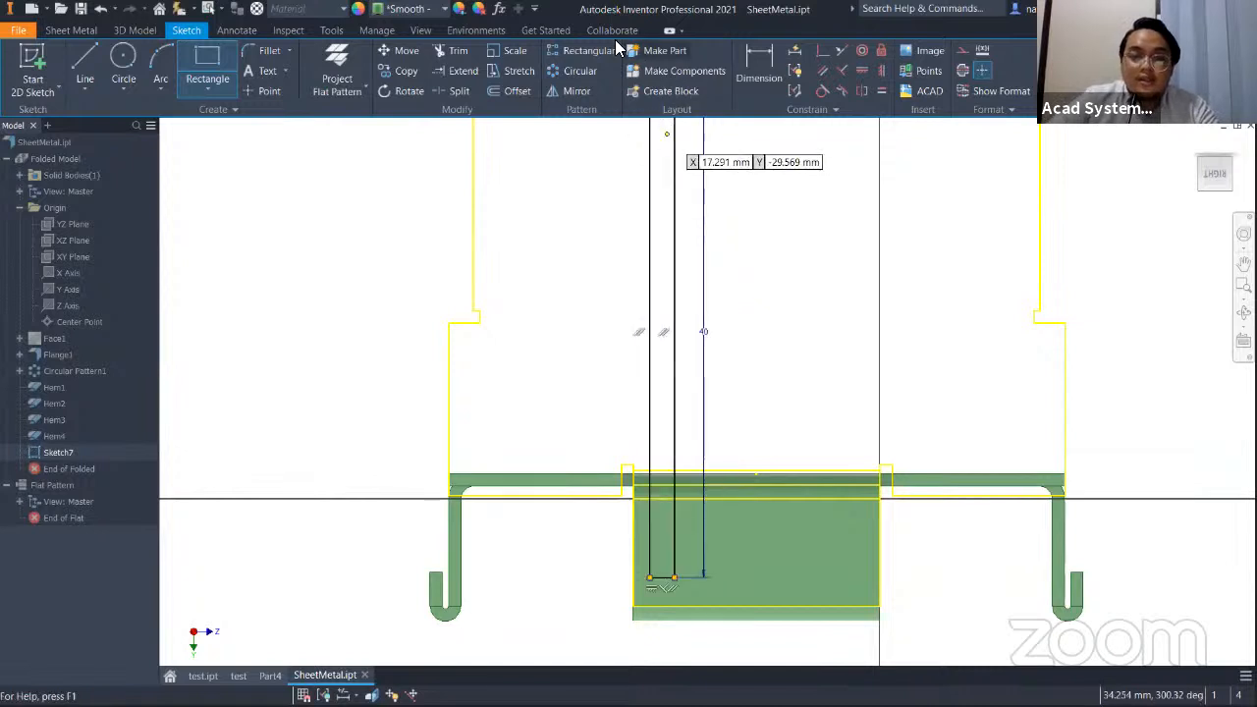
Dimension the rectangle's long side 3 mm from the flange's side edge and finish the sketch.
{"action": "left_click", "coordinate": [753, 54]}
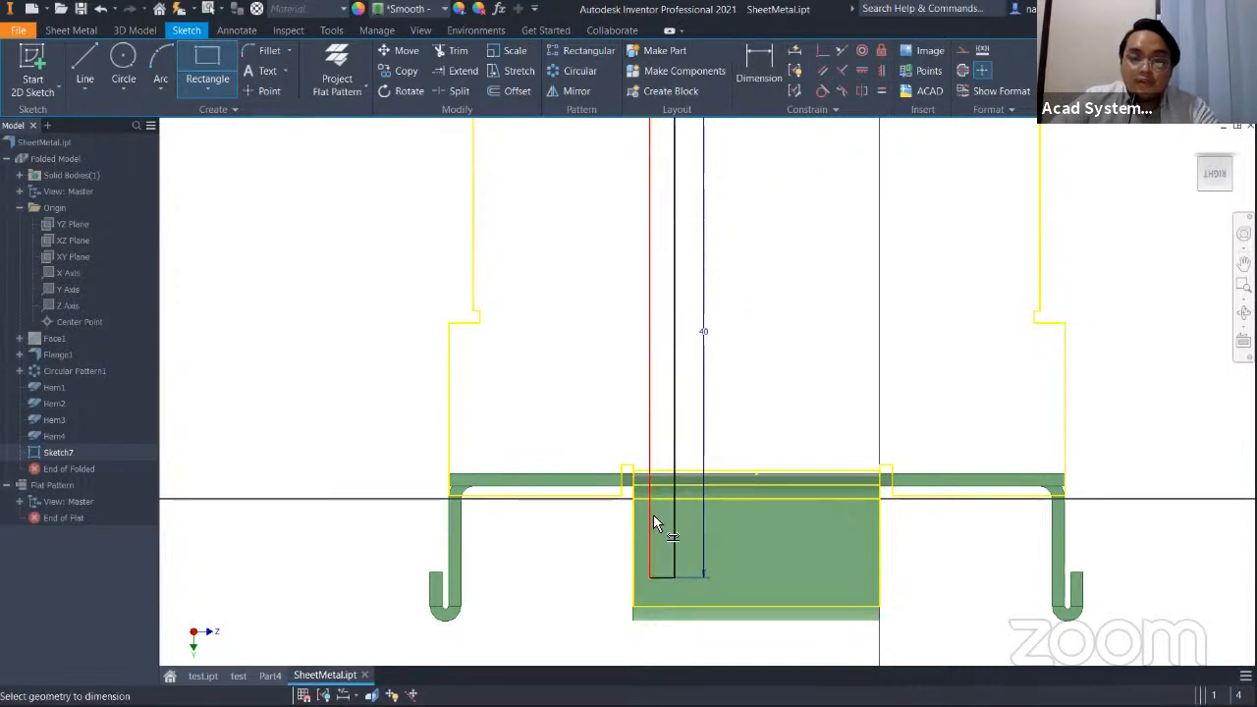
{"action": "left_click", "coordinate": [632, 529]}
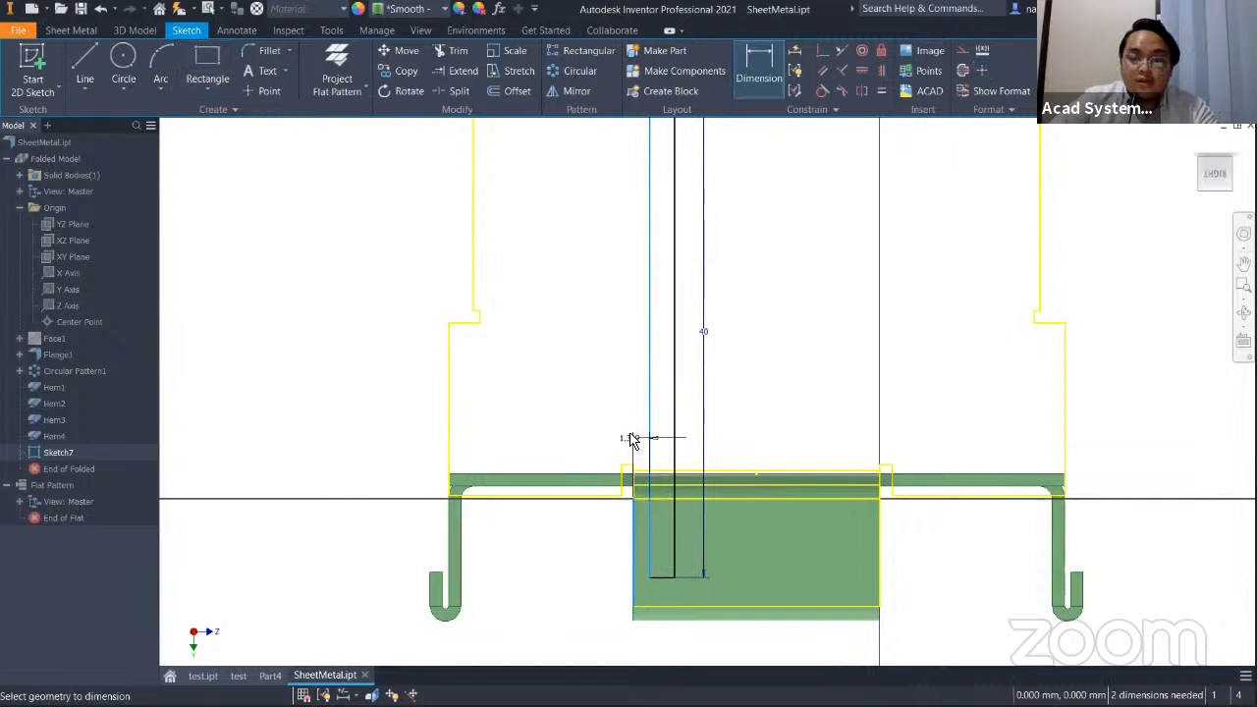
{"action": "left_click", "coordinate": [634, 409]}
{"action": "type", "text": "3"}
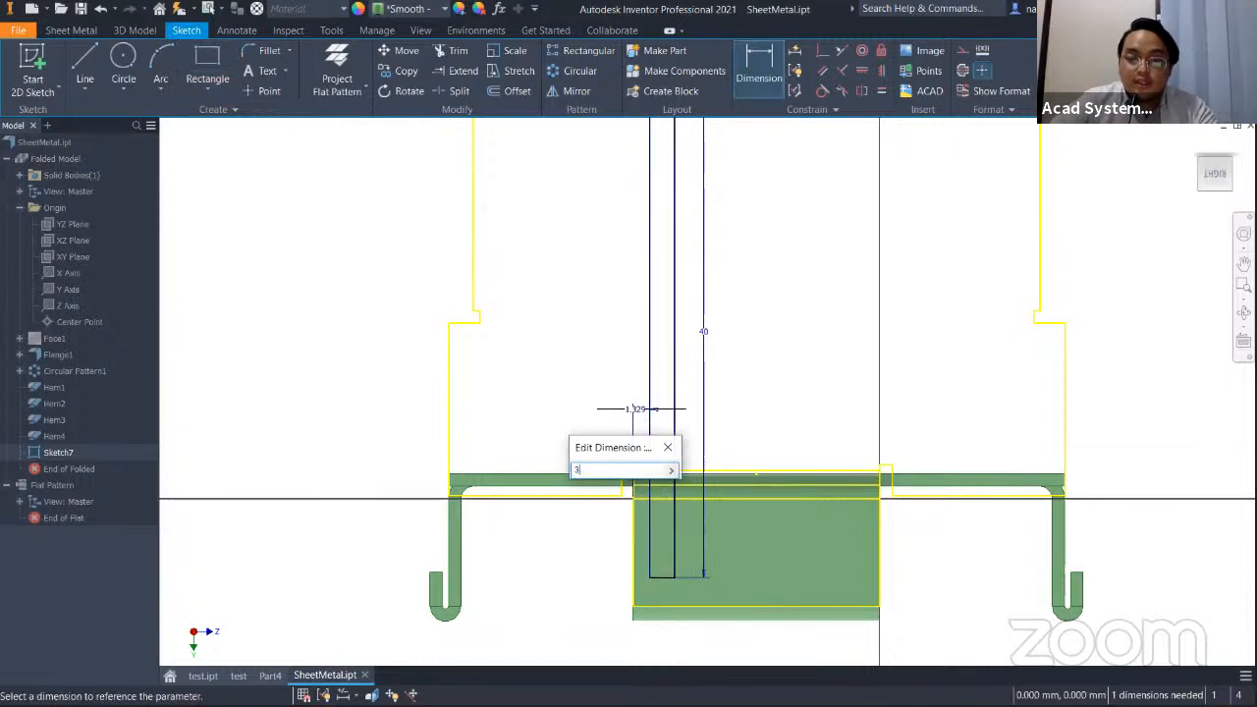
{"action": "key", "text": "Return"}
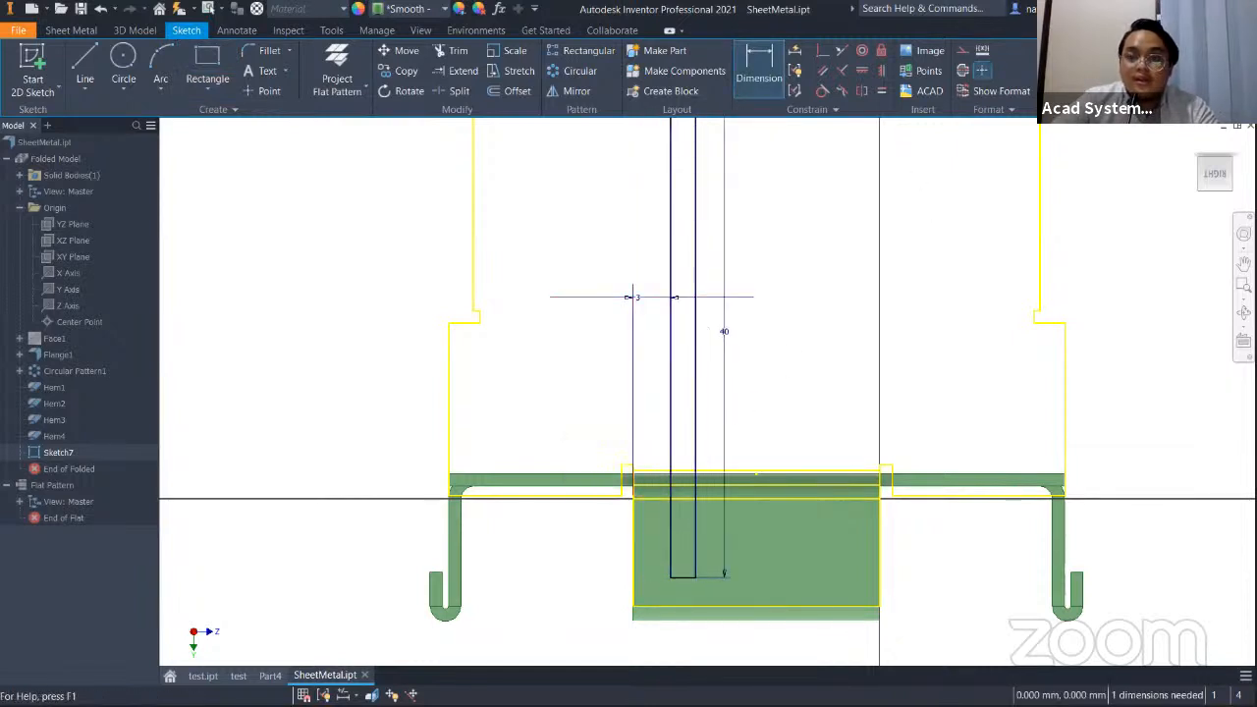
{"action": "mouse_move", "coordinate": [883, 231]}
{"action": "middle_mouse_down", "text": "shift"}
{"action": "mouse_move", "coordinate": [854, 246]}
{"action": "mouse_move", "coordinate": [798, 402]}
{"action": "middle_mouse_up", "text": "shift"}
{"action": "key", "text": "s"}
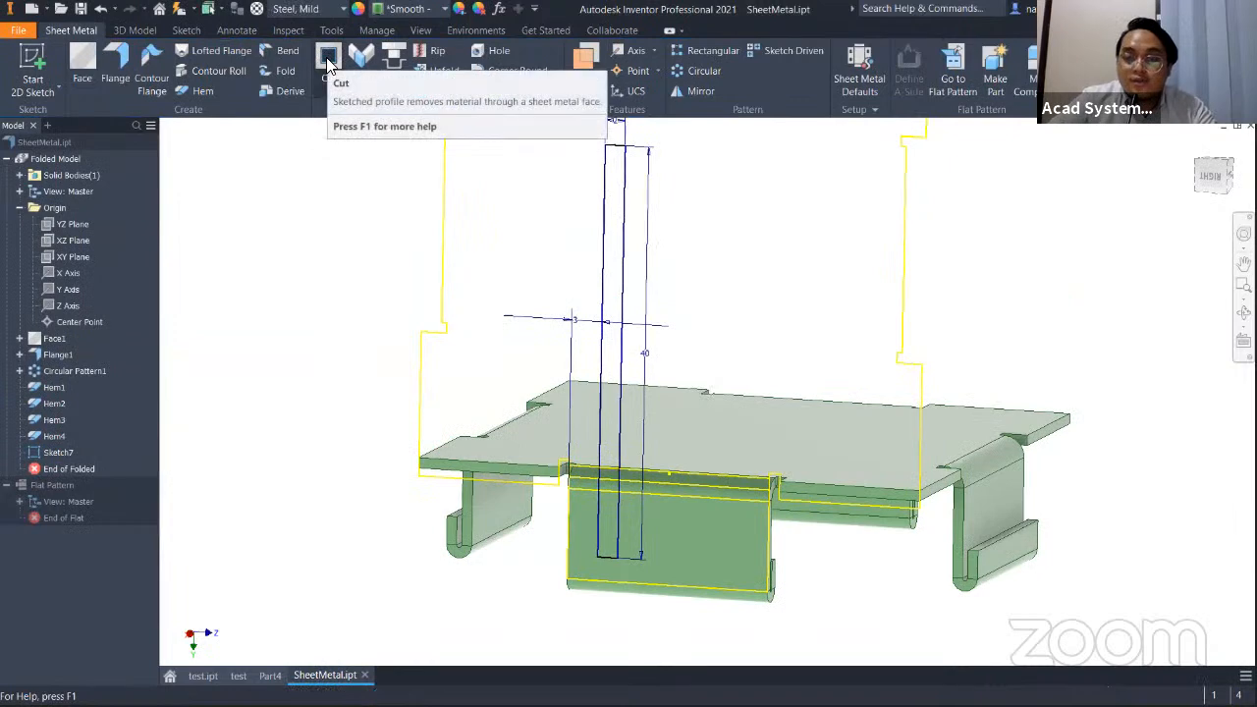
Cut the slot rectangle into the front-right flange to a depth of Thickness, directed into the sheet.
{"action": "left_click", "coordinate": [329, 61]}
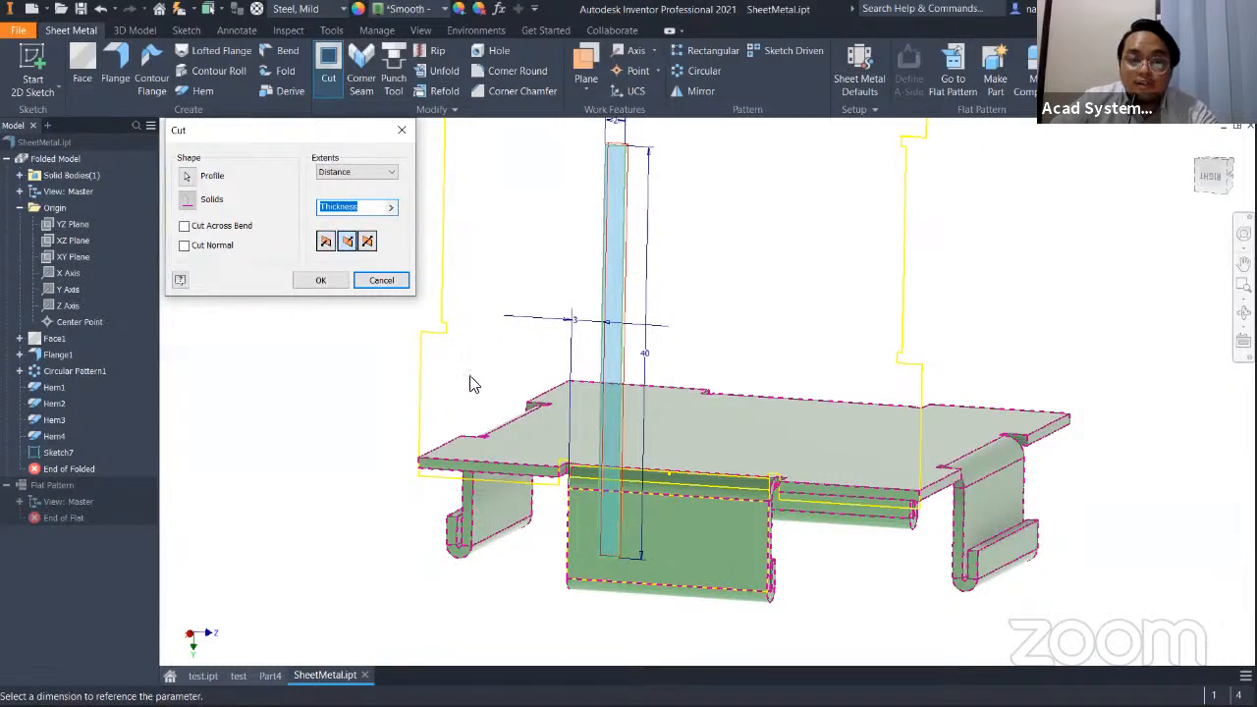
{"action": "left_click", "coordinate": [327, 243]}
{"action": "middle_click_drag", "start_coordinate": [541, 343], "coordinate": [847, 424], "text": "shift"}
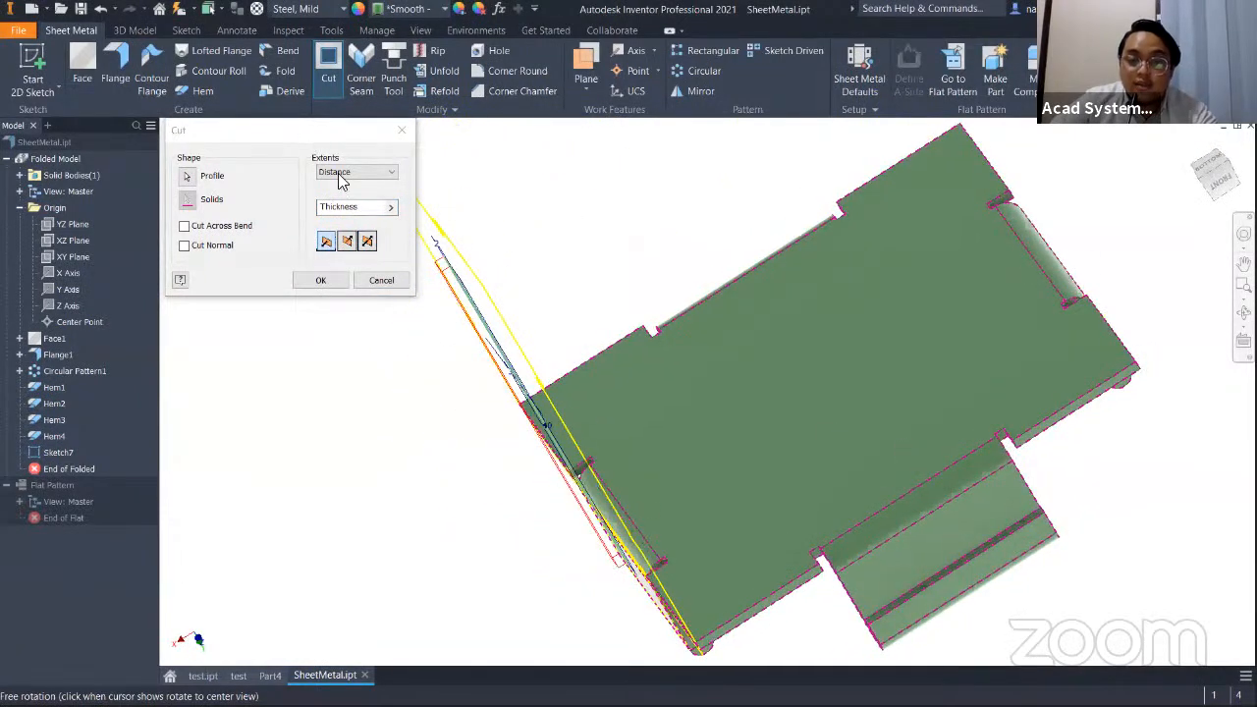
{"action": "scroll", "coordinate": [348, 239], "scroll_direction": "up", "scroll_amount": 2}
{"action": "scroll", "coordinate": [348, 239], "scroll_direction": "down", "scroll_amount": 5}
{"action": "left_click", "coordinate": [347, 241]}
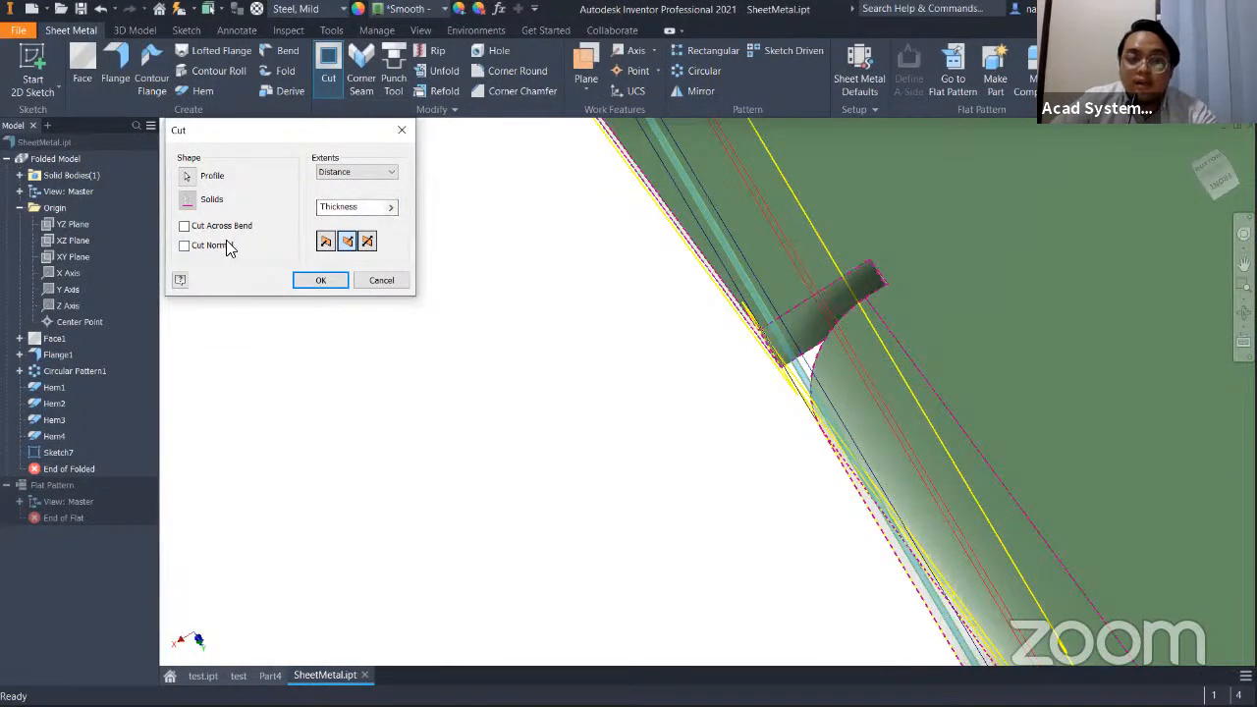
{"action": "left_click", "coordinate": [321, 281]}
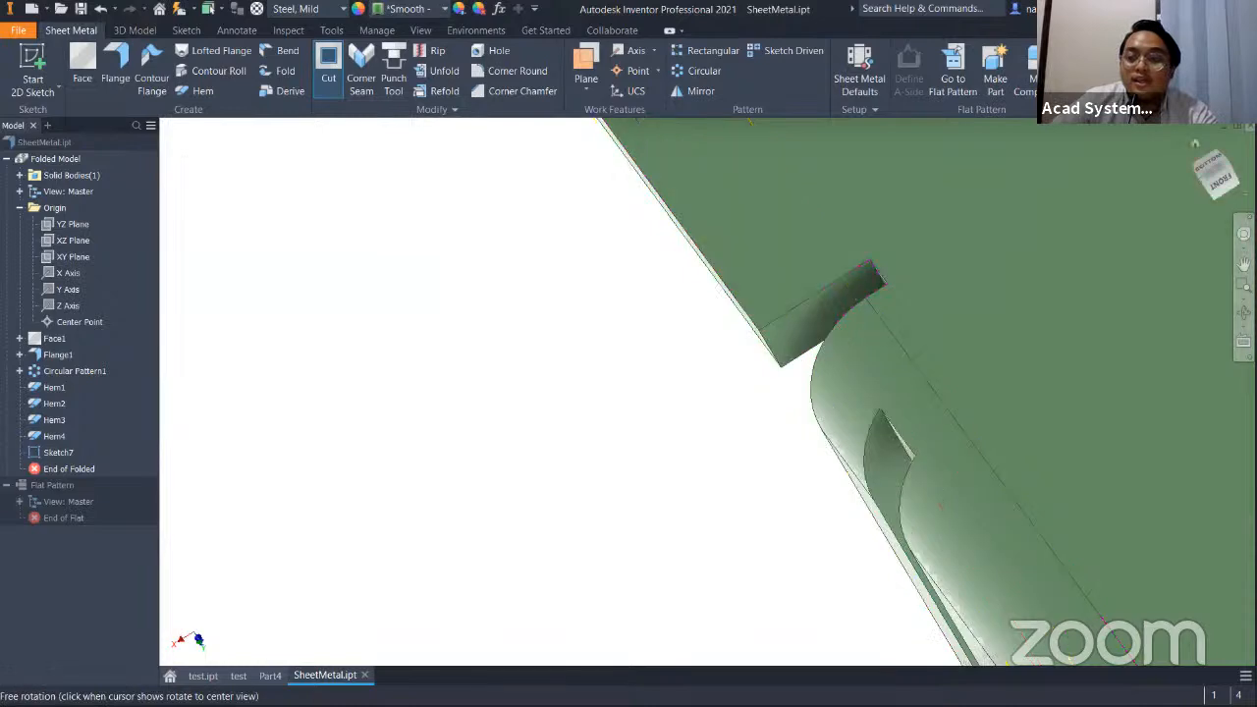
Edit the slot cut on the front-right flange so that it cuts across the bend.
{"action": "left_click", "coordinate": [1195, 142]}
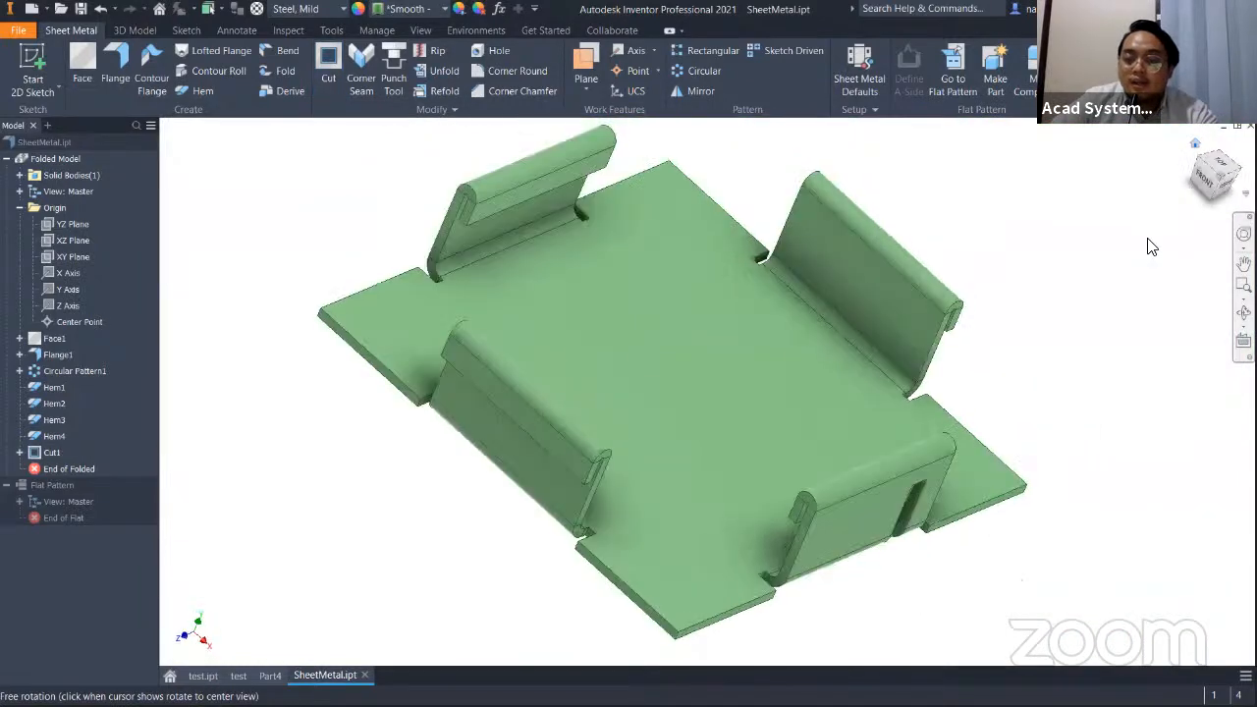
{"action": "scroll", "coordinate": [913, 432], "scroll_direction": "up", "scroll_amount": 5}
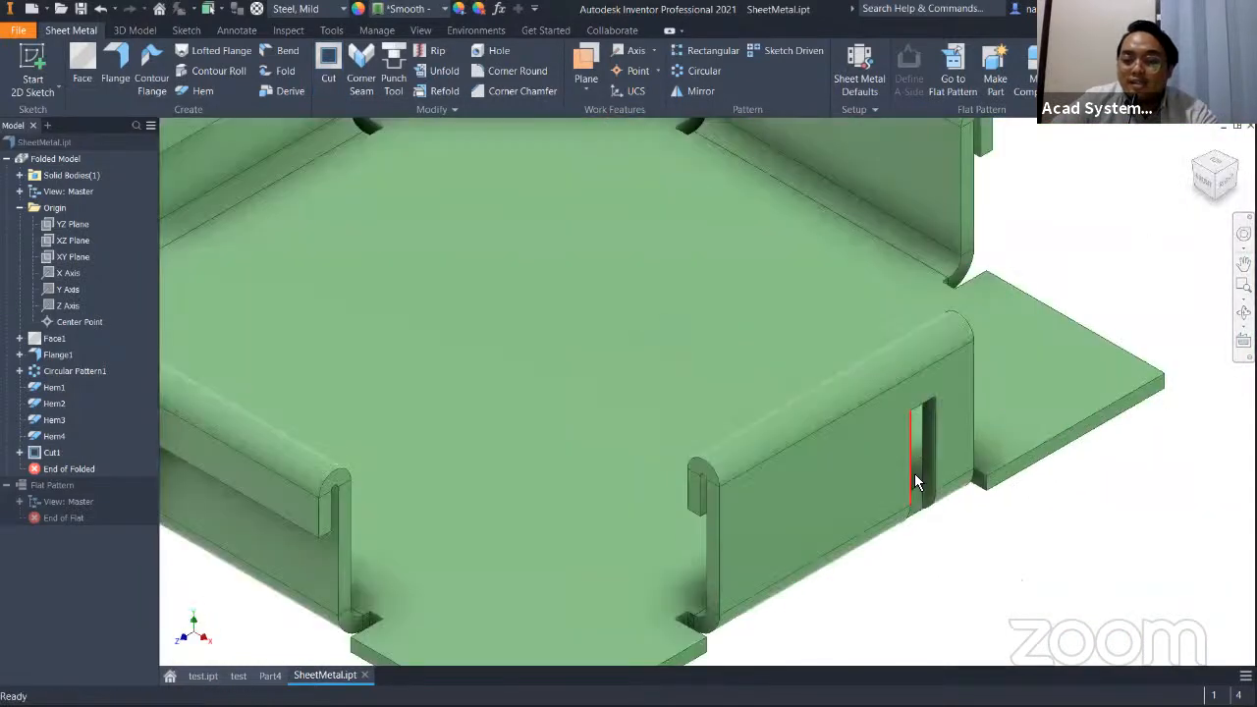
{"action": "middle_click_drag", "start_coordinate": [906, 462], "coordinate": [835, 177], "text": "shift"}
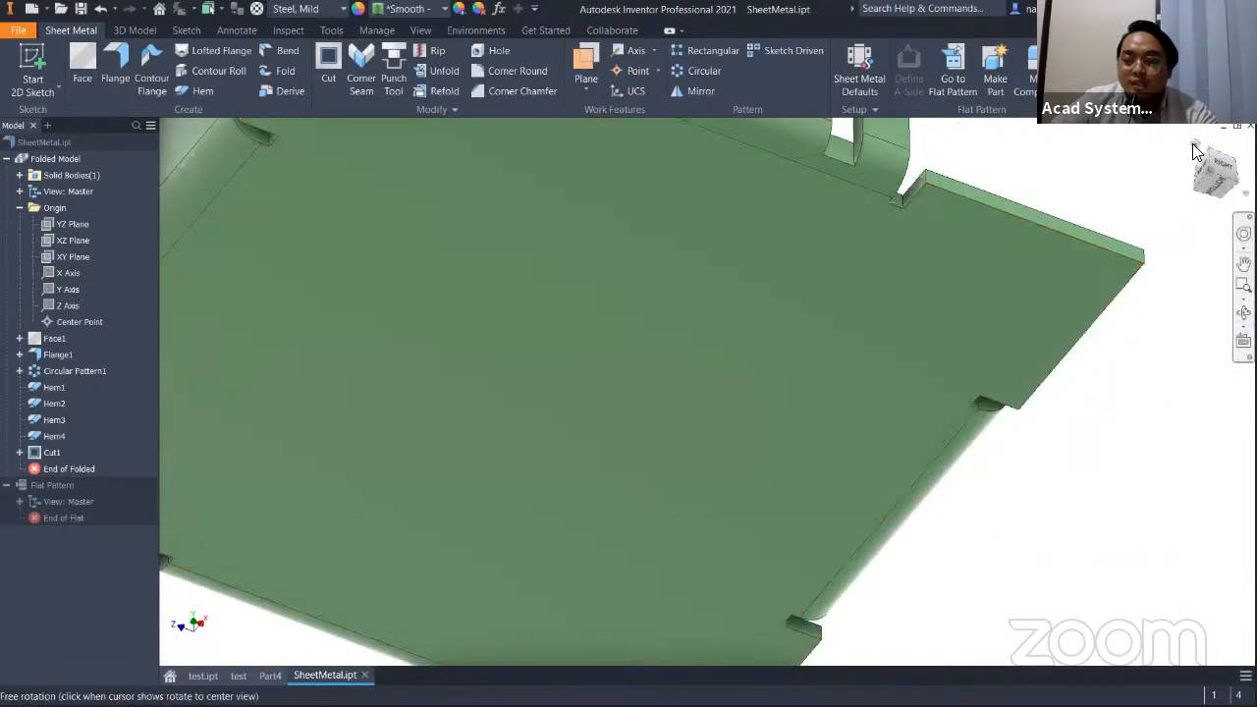
{"action": "left_click", "coordinate": [1196, 149]}
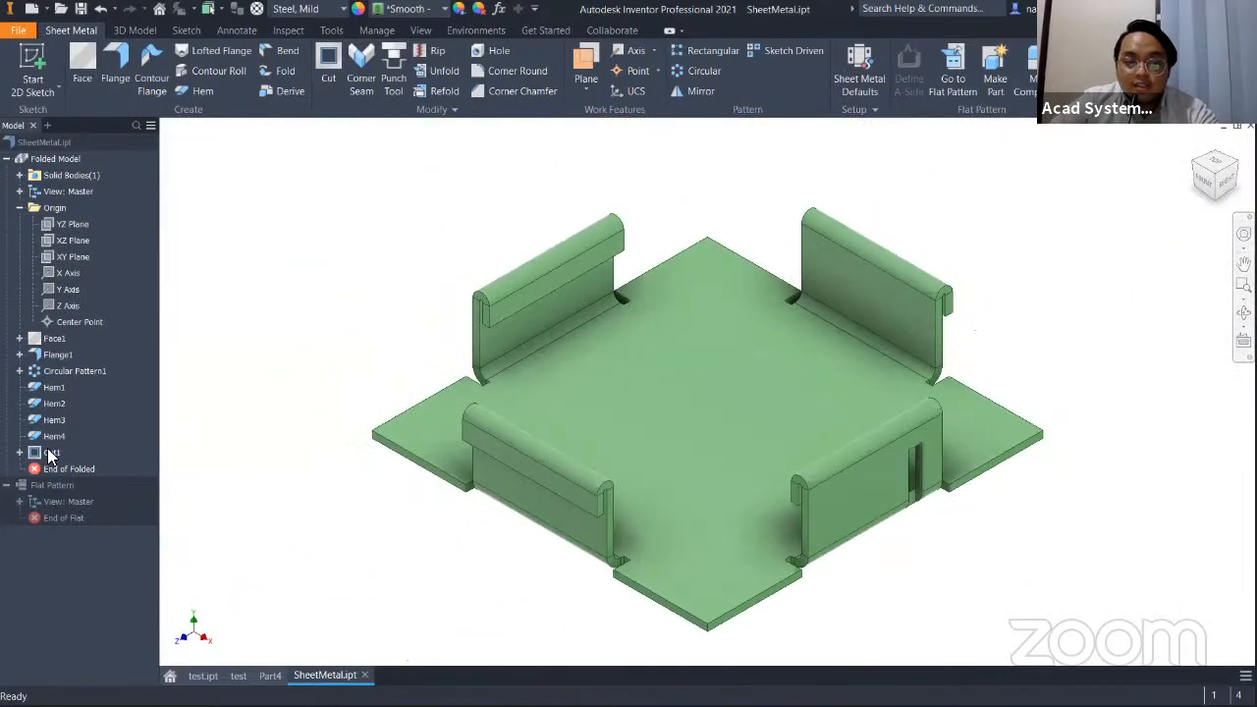
{"action": "right_click", "coordinate": [49, 454]}
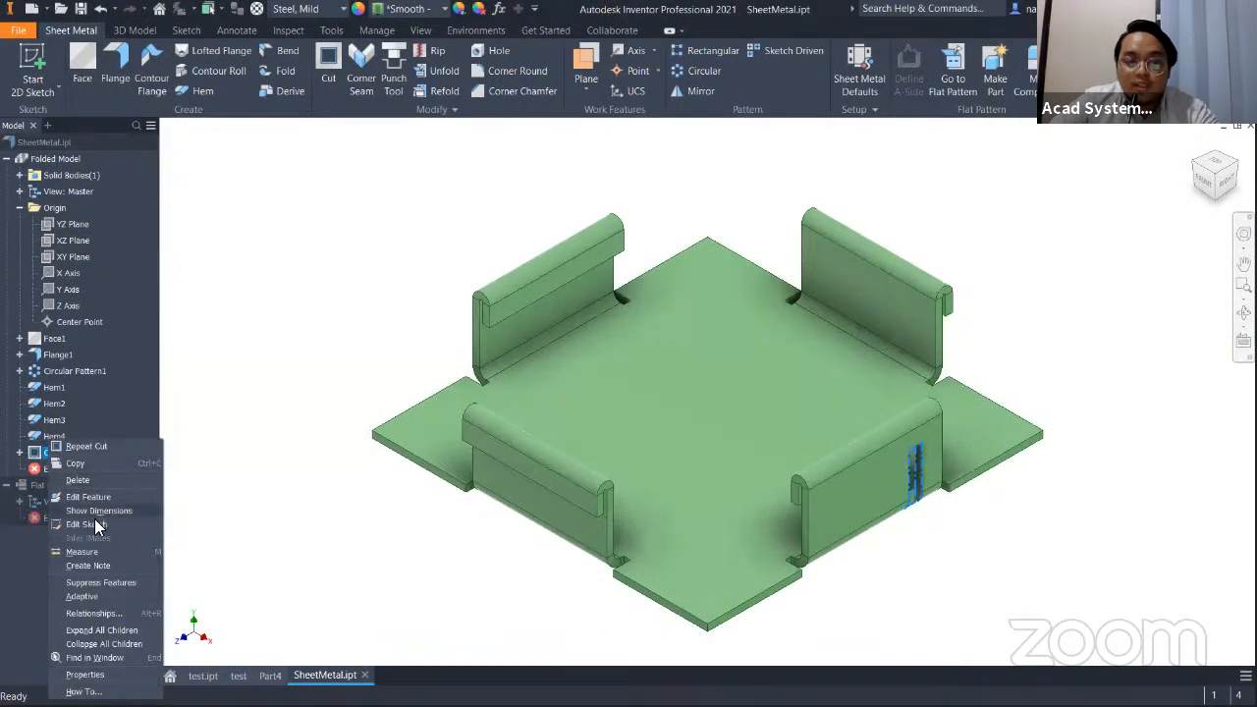
{"action": "left_click", "coordinate": [98, 497]}
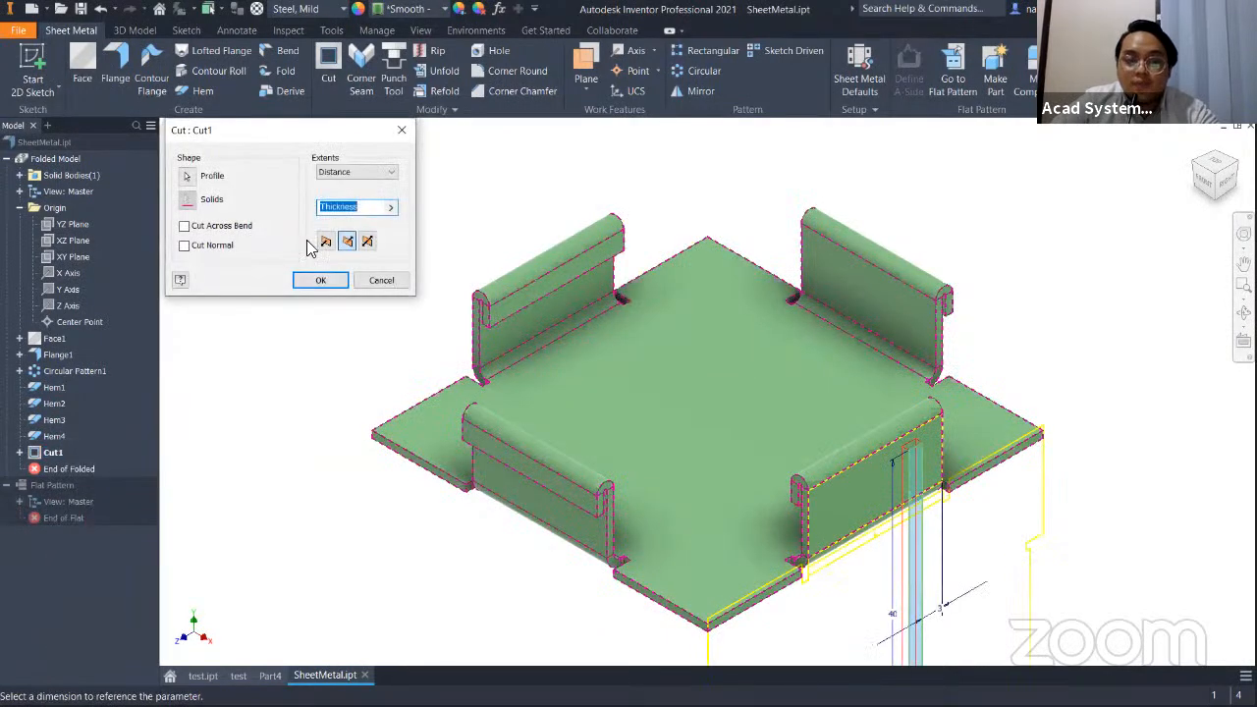
{"action": "left_click", "coordinate": [185, 227]}
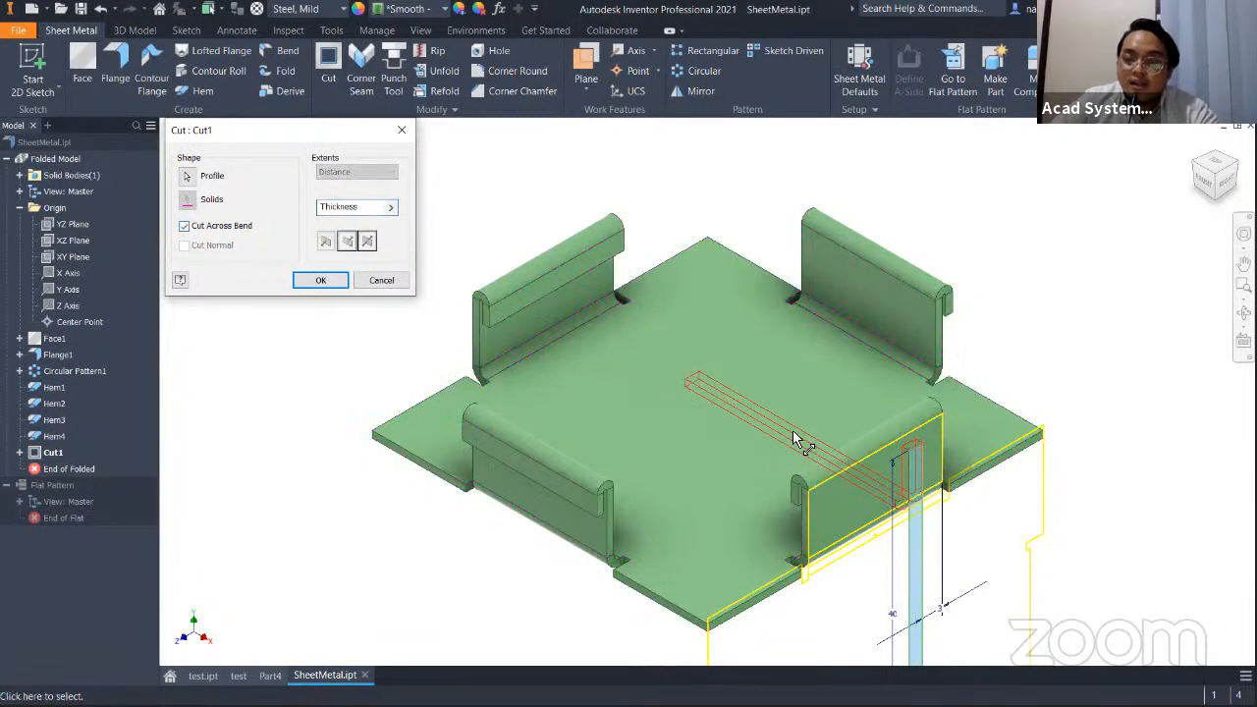
{"action": "left_click", "coordinate": [323, 279]}
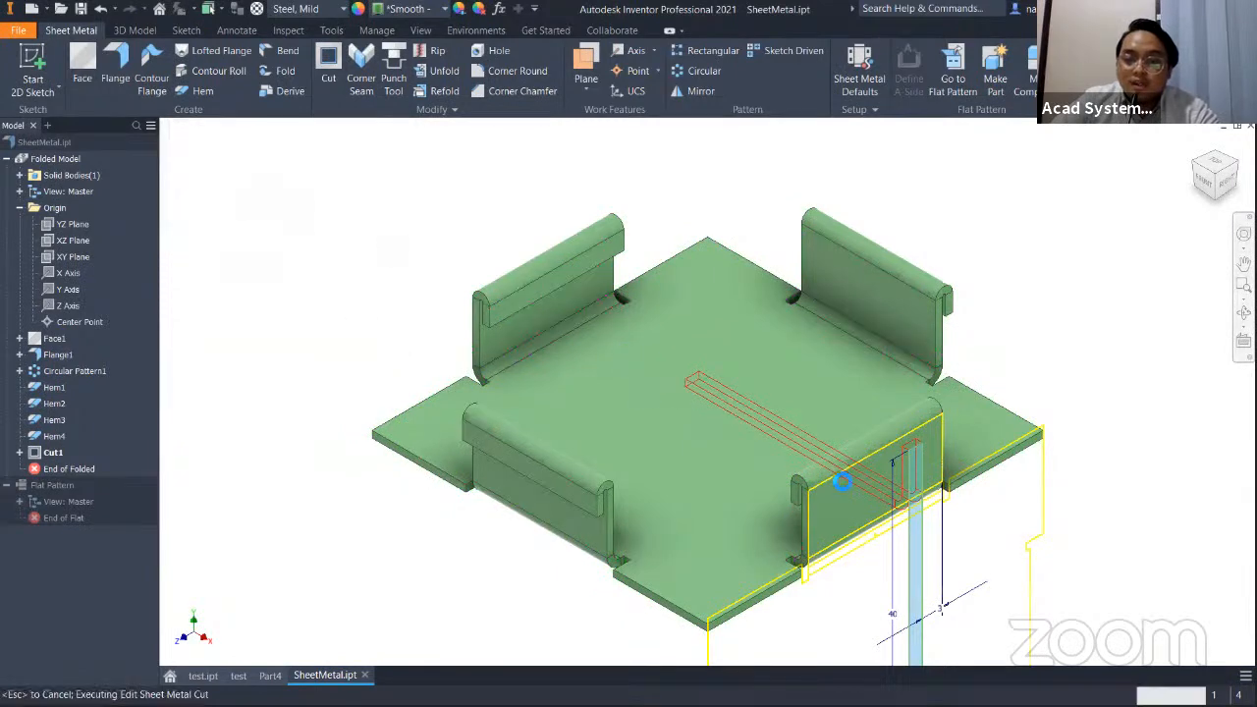
Start a rectangular pattern of the slot cut along the flange's lower bend edge, flipped towards the uncut part of the flange.
{"action": "middle_click_drag", "start_coordinate": [790, 476], "coordinate": [793, 429], "text": "shift"}
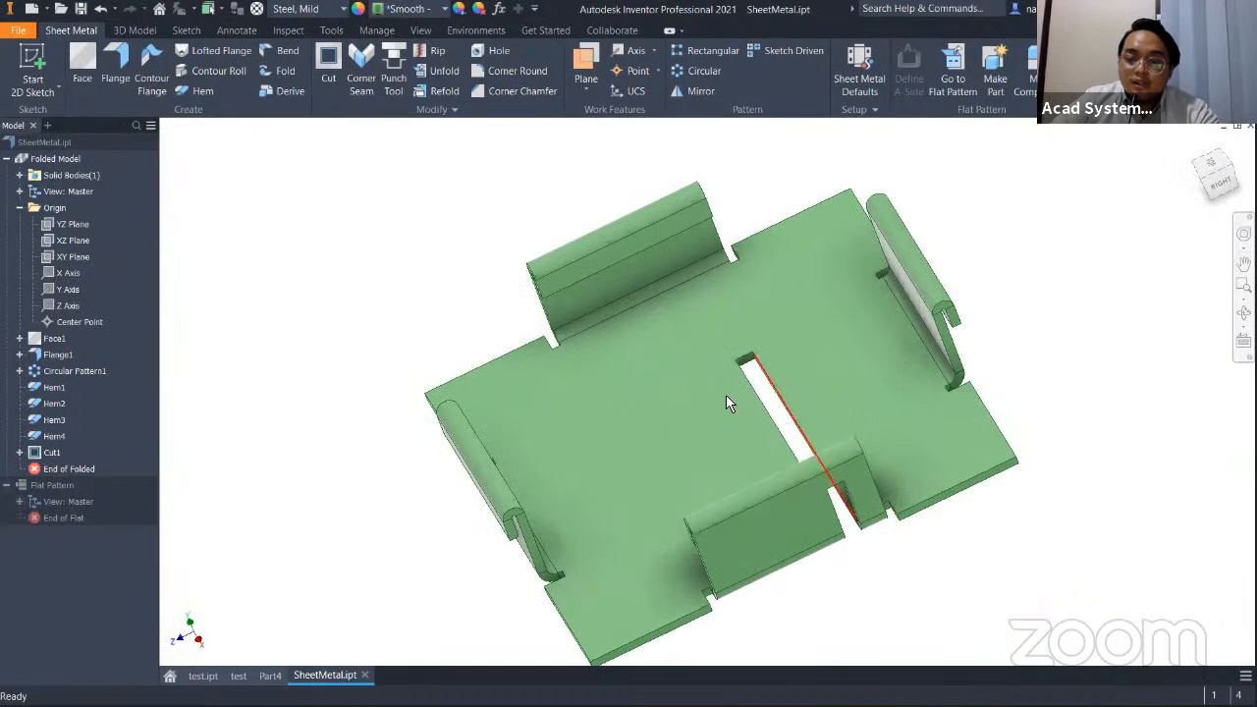
{"action": "left_click", "coordinate": [708, 54]}
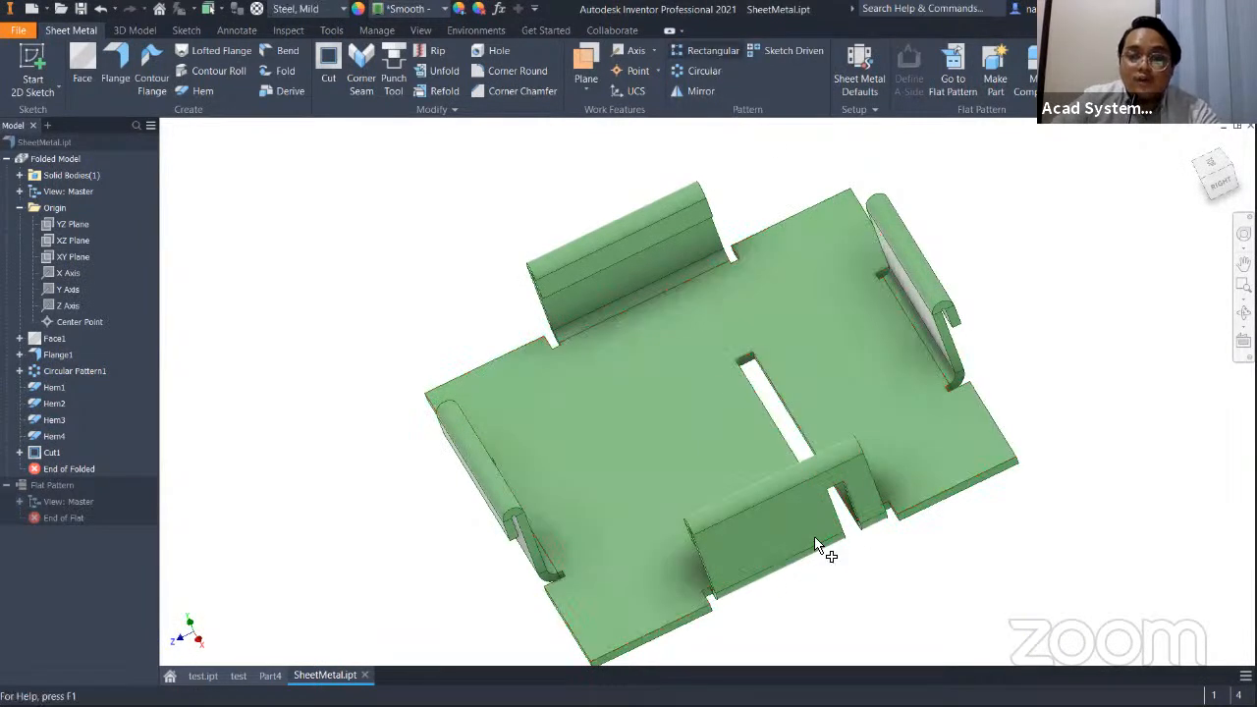
{"action": "left_click", "coordinate": [783, 434]}
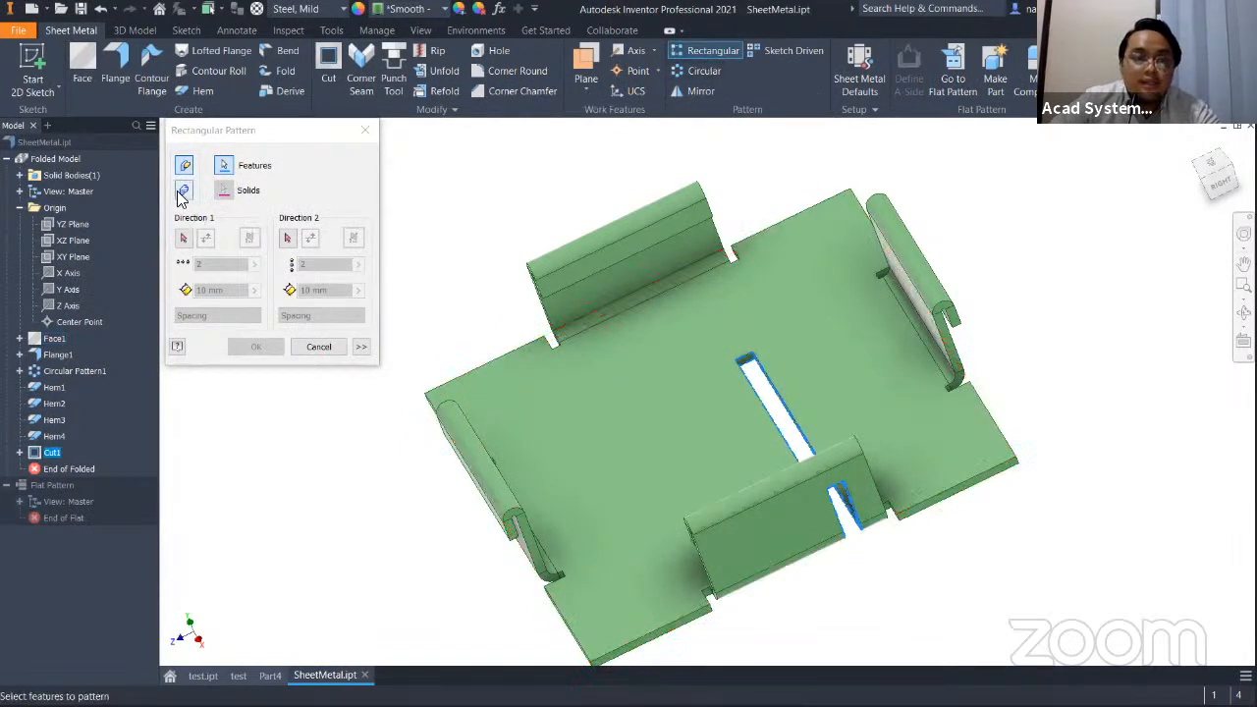
{"action": "left_click", "coordinate": [184, 238]}
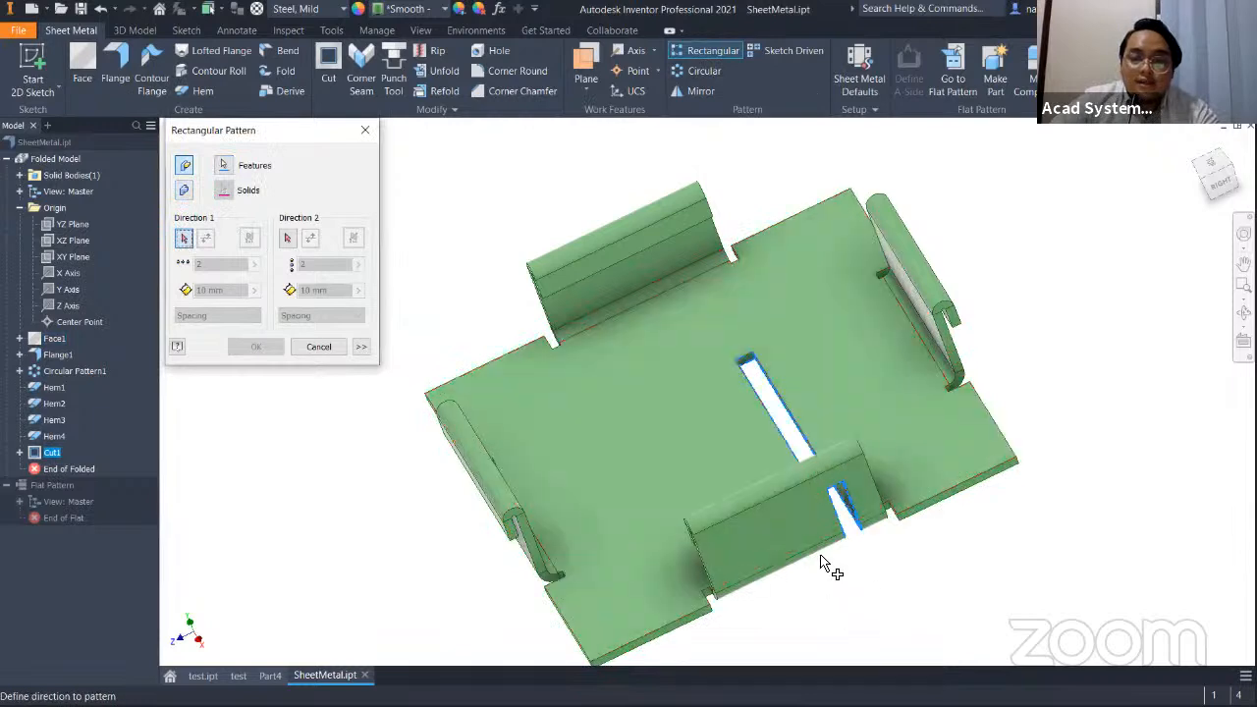
{"action": "scroll", "coordinate": [815, 555], "scroll_direction": "up", "scroll_amount": 5}
{"action": "left_click", "coordinate": [816, 526]}
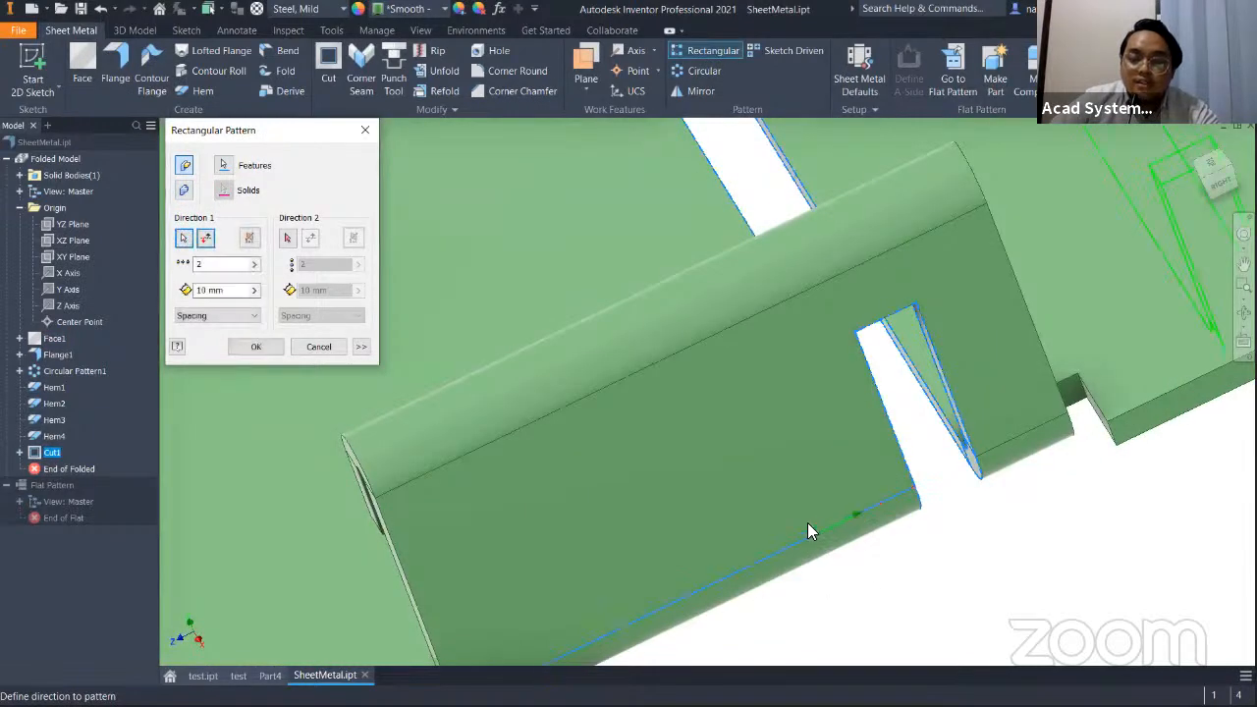
{"action": "middle_click_drag", "start_coordinate": [893, 498], "coordinate": [962, 539], "text": "shift"}
{"action": "middle_click_drag", "start_coordinate": [905, 393], "coordinate": [925, 383]}
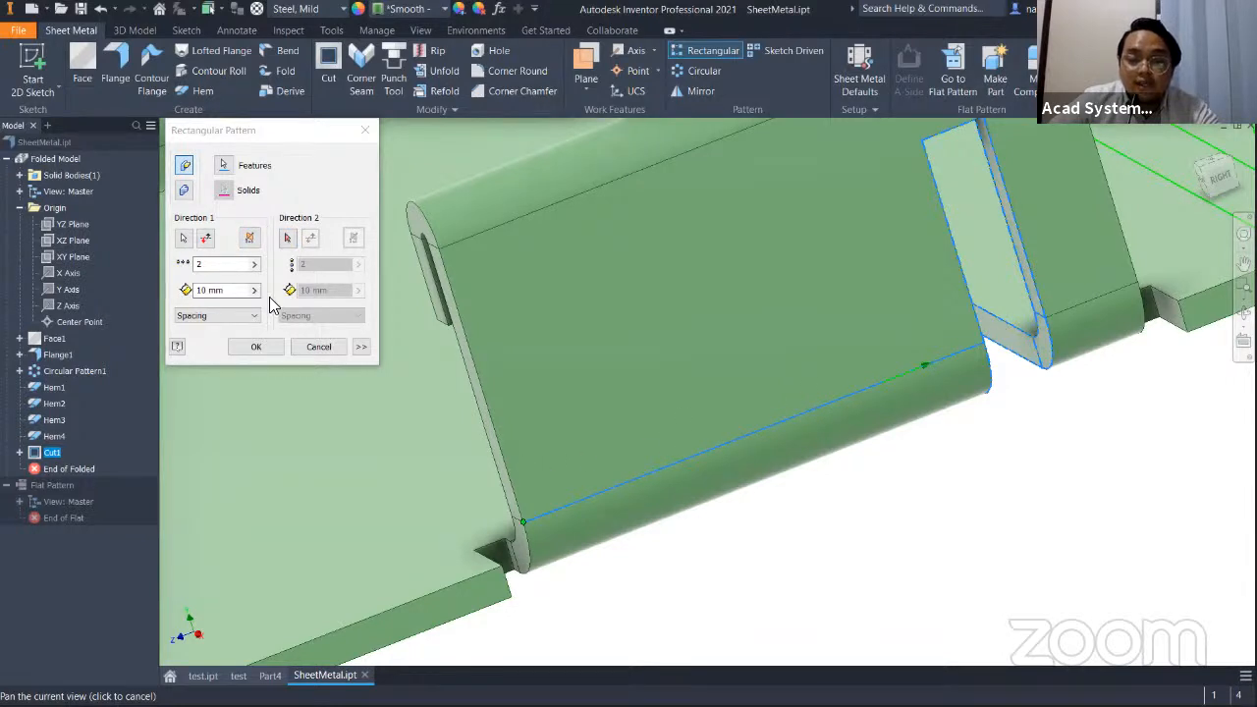
{"action": "left_click", "coordinate": [206, 241]}
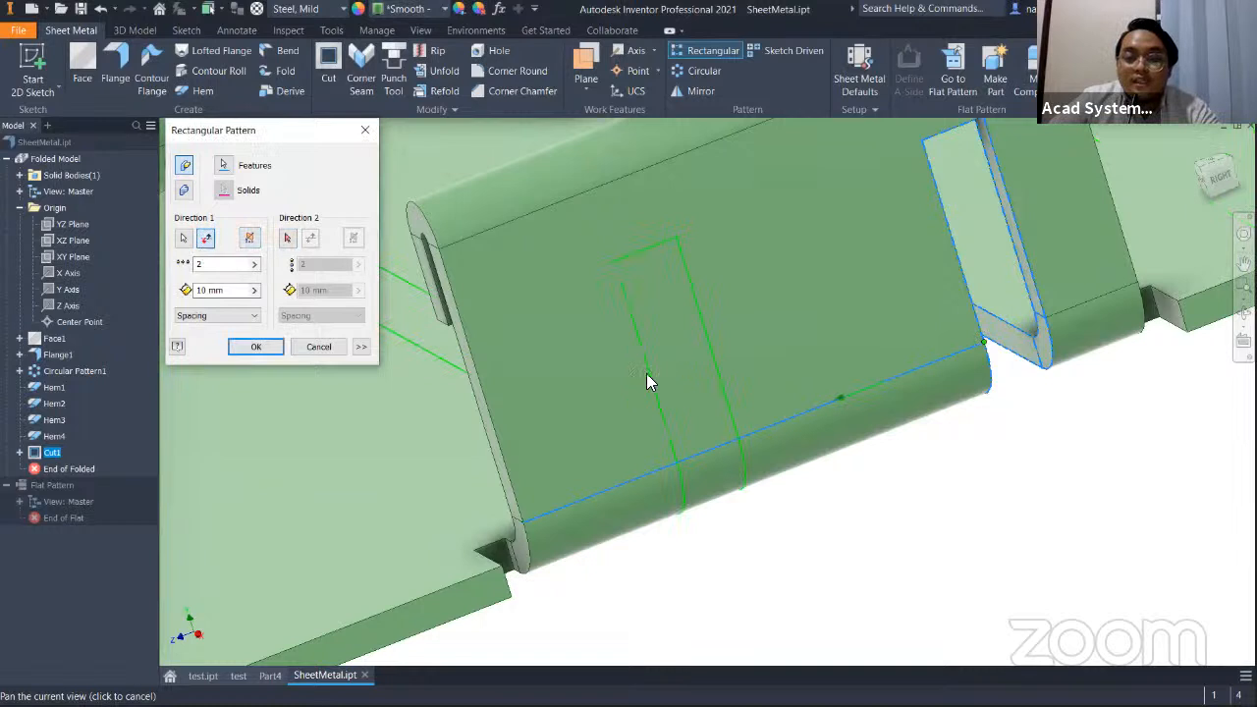
Set the slot pattern to 5 occurrences at 3 mm spacing and create it.
{"action": "left_click", "coordinate": [209, 291]}
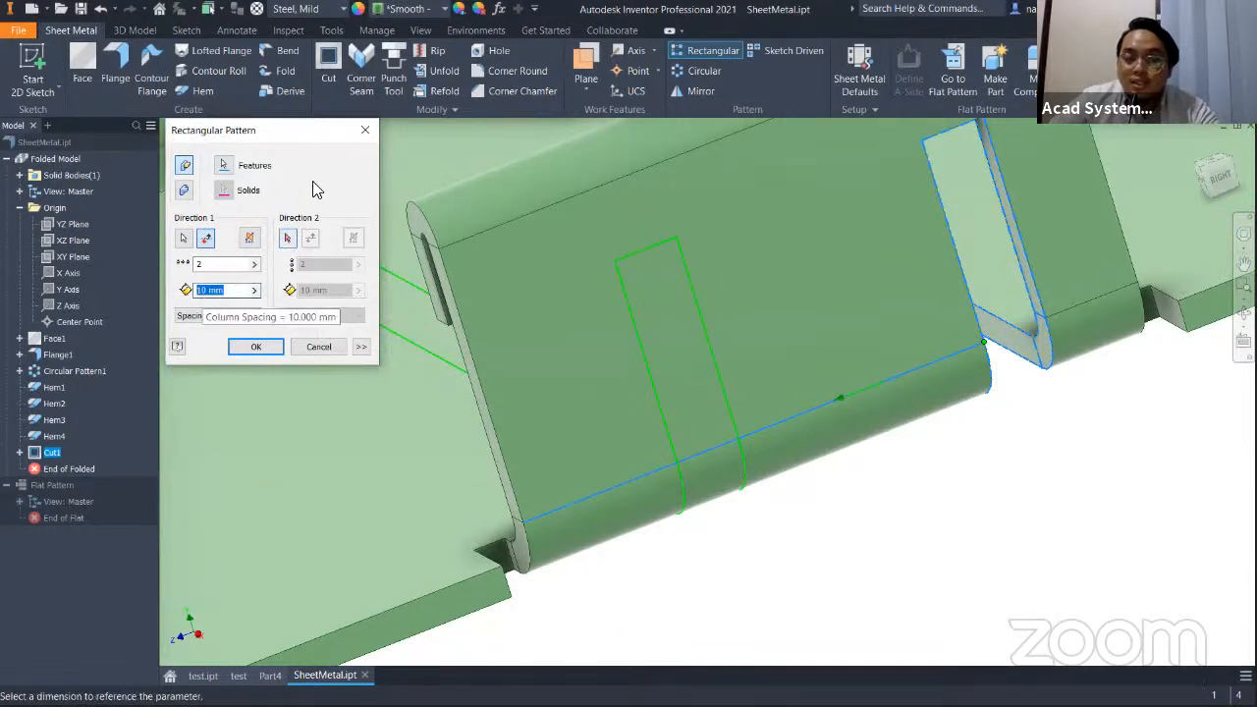
{"action": "type", "text": "2"}
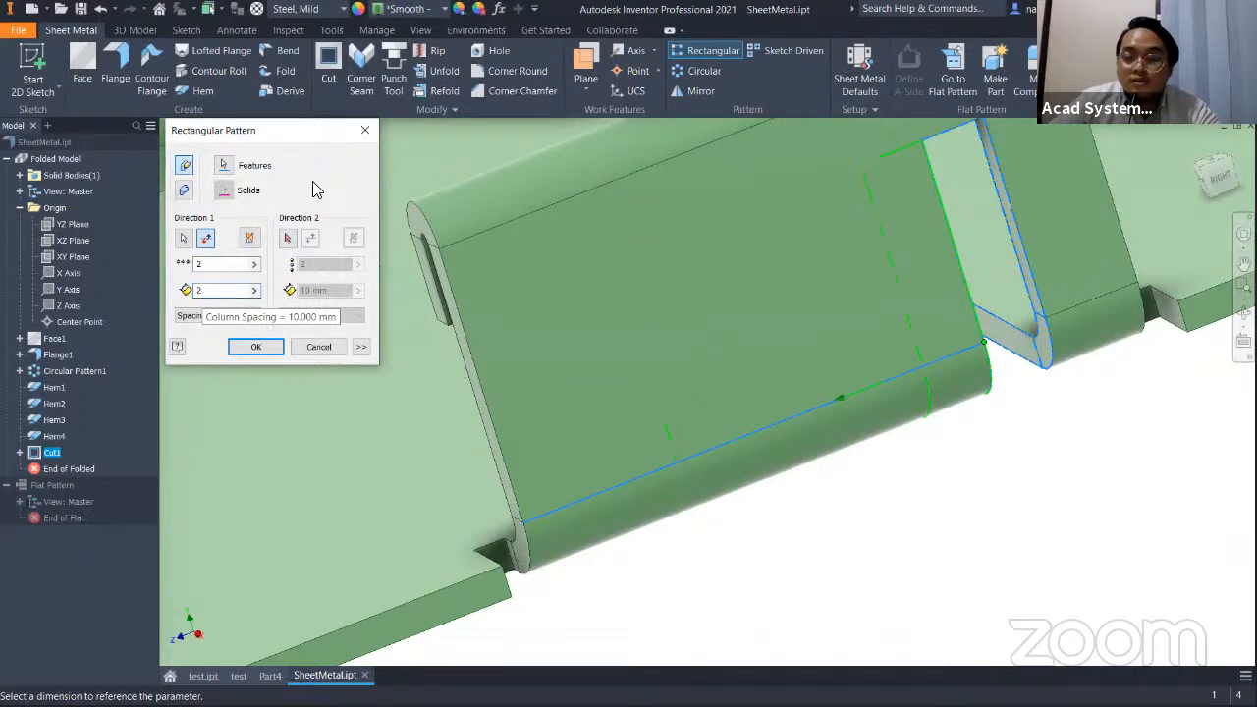
{"action": "key", "text": "BackSpace"}
{"action": "type", "text": "3"}
{"action": "key", "text": "shift+Tab"}
{"action": "type", "text": "4"}
{"action": "key", "text": "BackSpace"}
{"action": "type", "text": "5"}
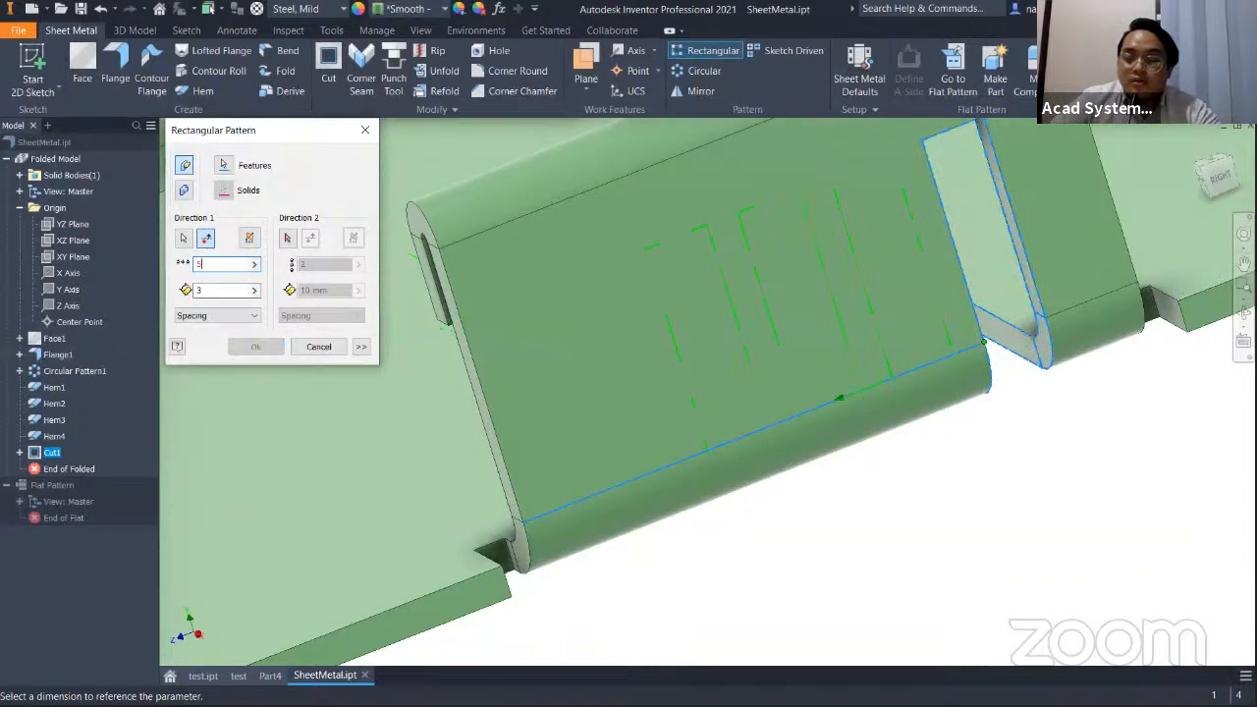
{"action": "left_click", "coordinate": [264, 346]}
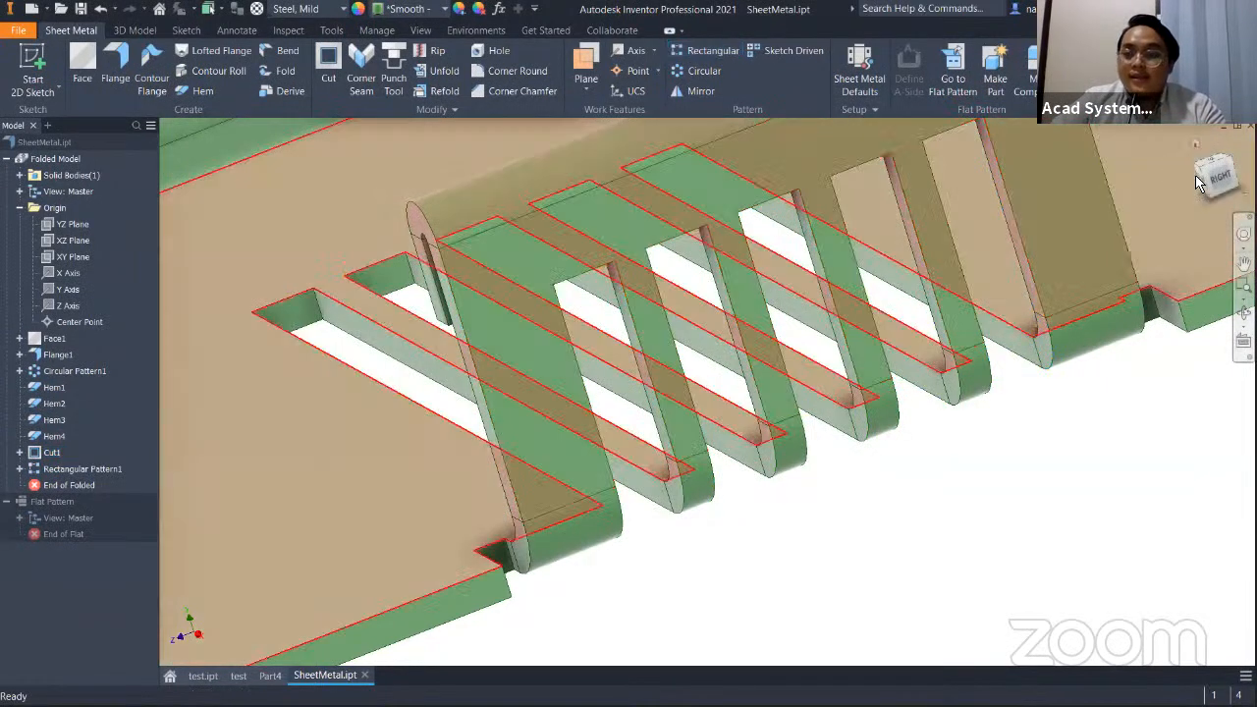
Inspect the patterned slots on the folded part and in the flat pattern, and return to the folded part.
{"action": "left_click", "coordinate": [1195, 143]}
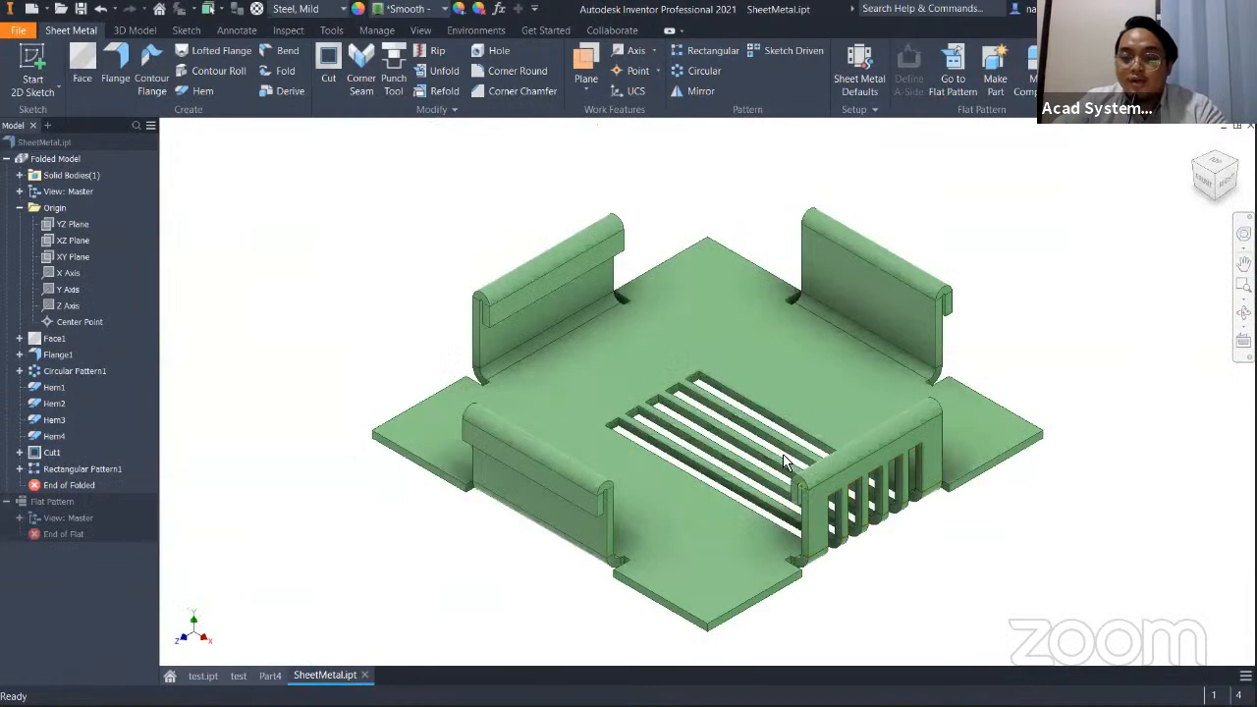
{"action": "scroll", "coordinate": [776, 457], "scroll_direction": "down", "scroll_amount": 3}
{"action": "middle_click_drag", "start_coordinate": [772, 457], "coordinate": [707, 350]}
{"action": "scroll", "coordinate": [805, 409], "scroll_direction": "up", "scroll_amount": 3}
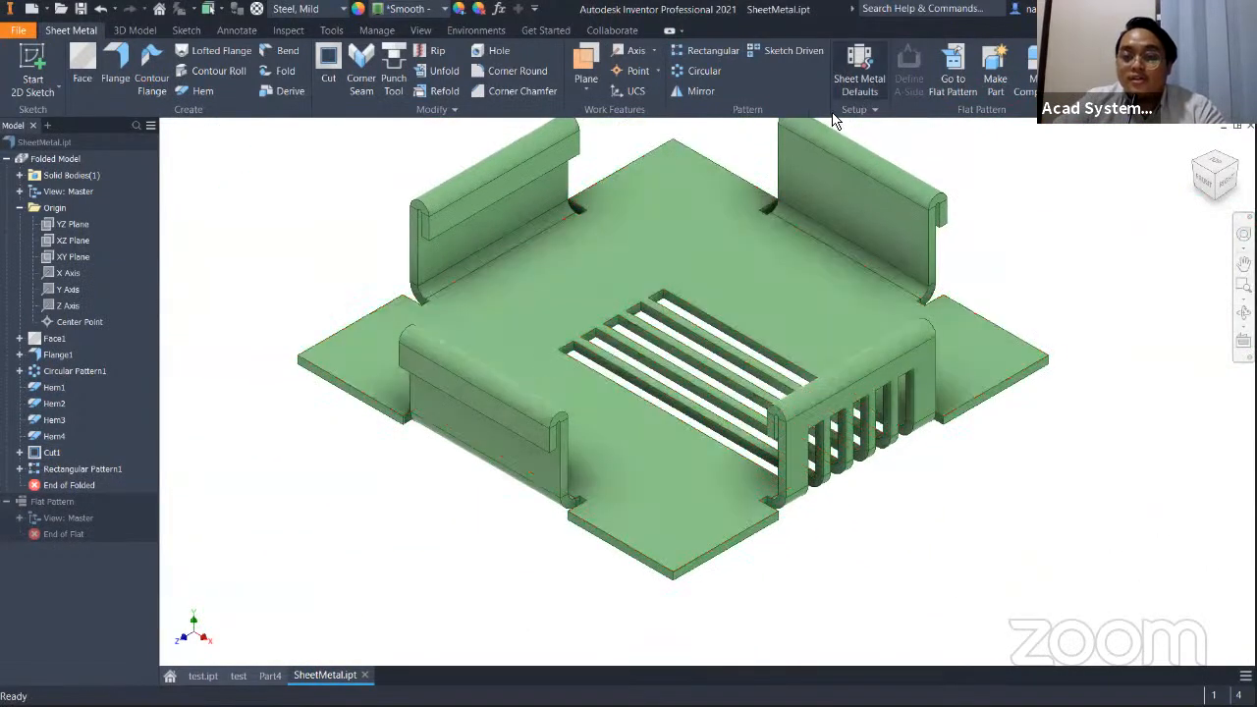
{"action": "key", "text": "F1"}
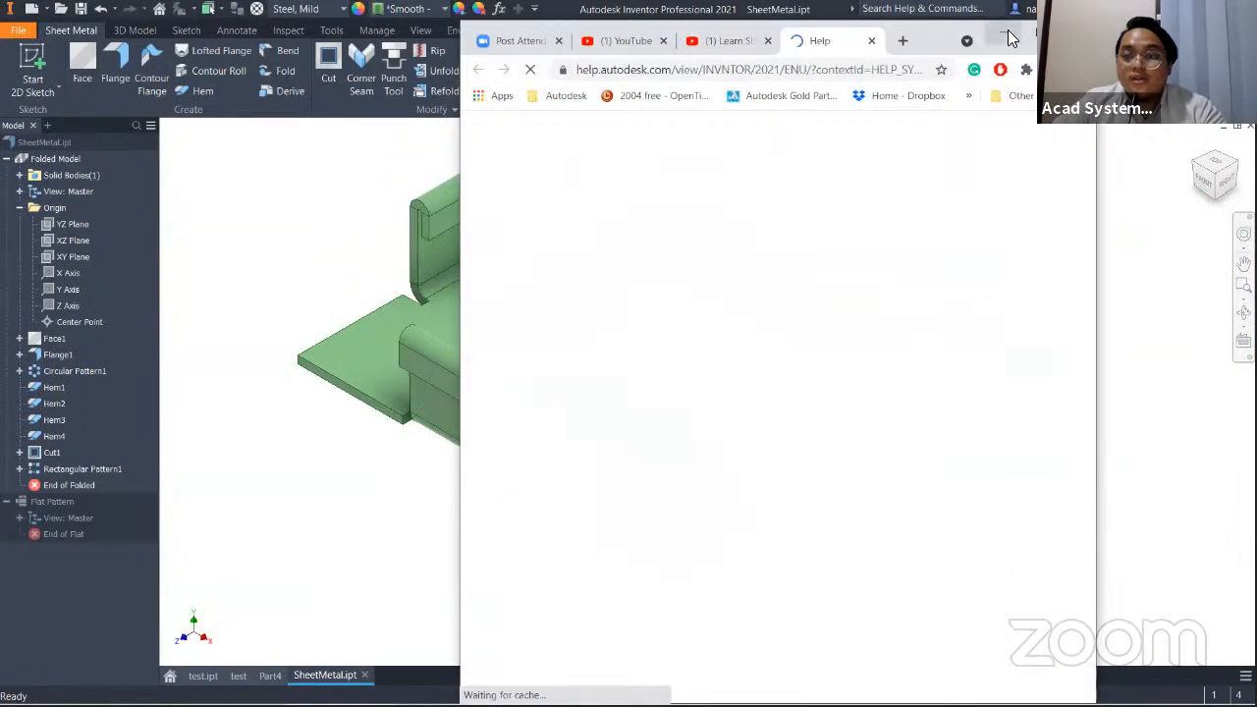
{"action": "left_click", "coordinate": [1008, 30]}
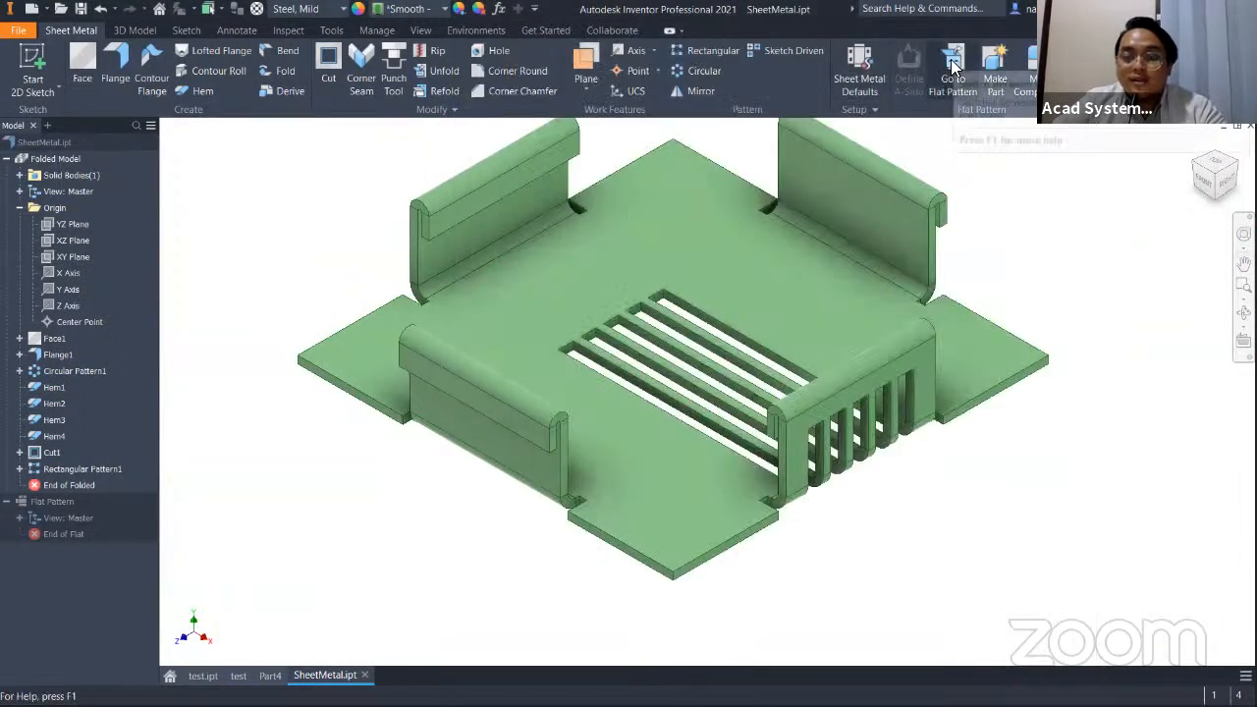
{"action": "left_click", "coordinate": [949, 74]}
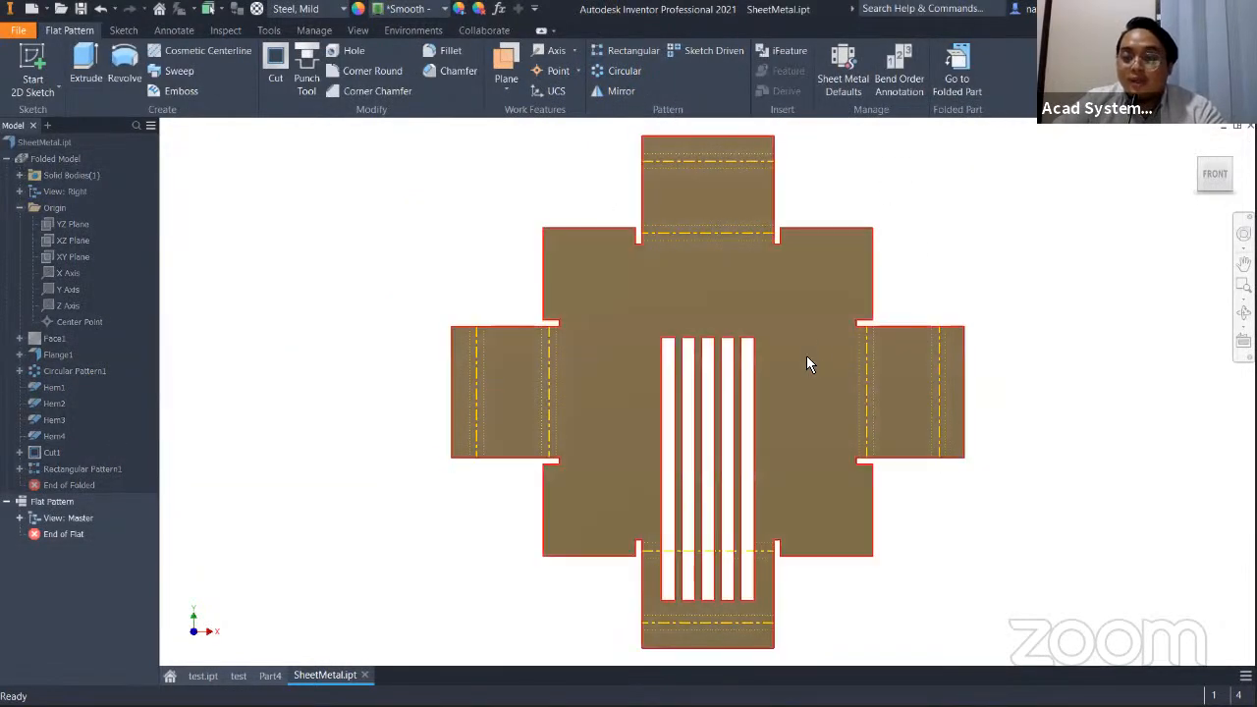
{"action": "left_click", "coordinate": [957, 61]}
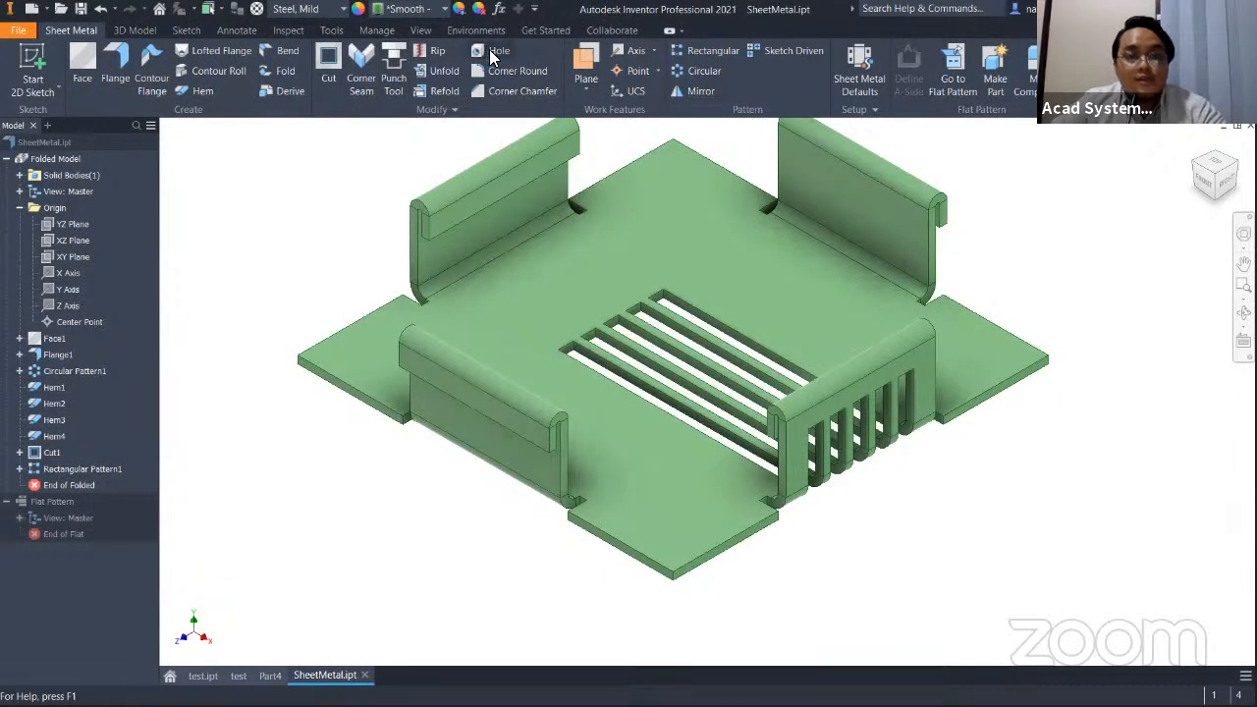
Start a through hole near a free corner on the underside of the base face and set its diameter to 5 mm.
{"action": "left_click", "coordinate": [1196, 144]}
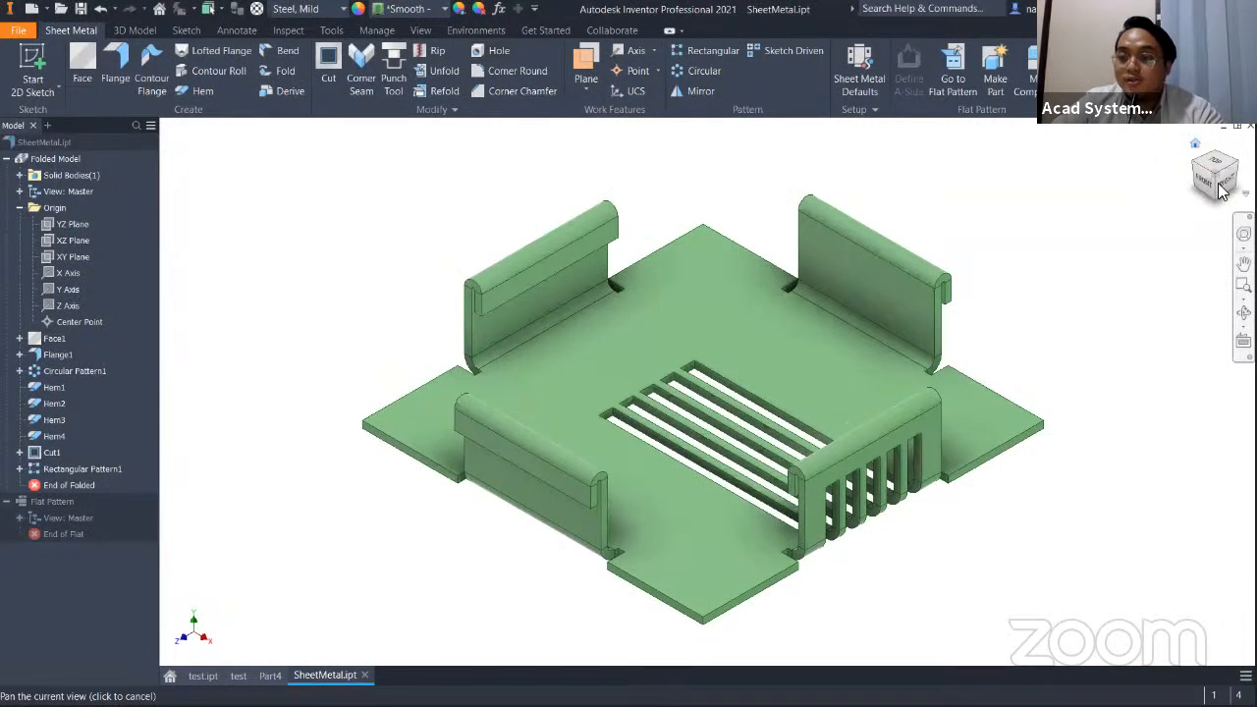
{"action": "left_click", "coordinate": [1234, 311]}
{"action": "left_click_drag", "start_coordinate": [724, 412], "coordinate": [762, 409]}
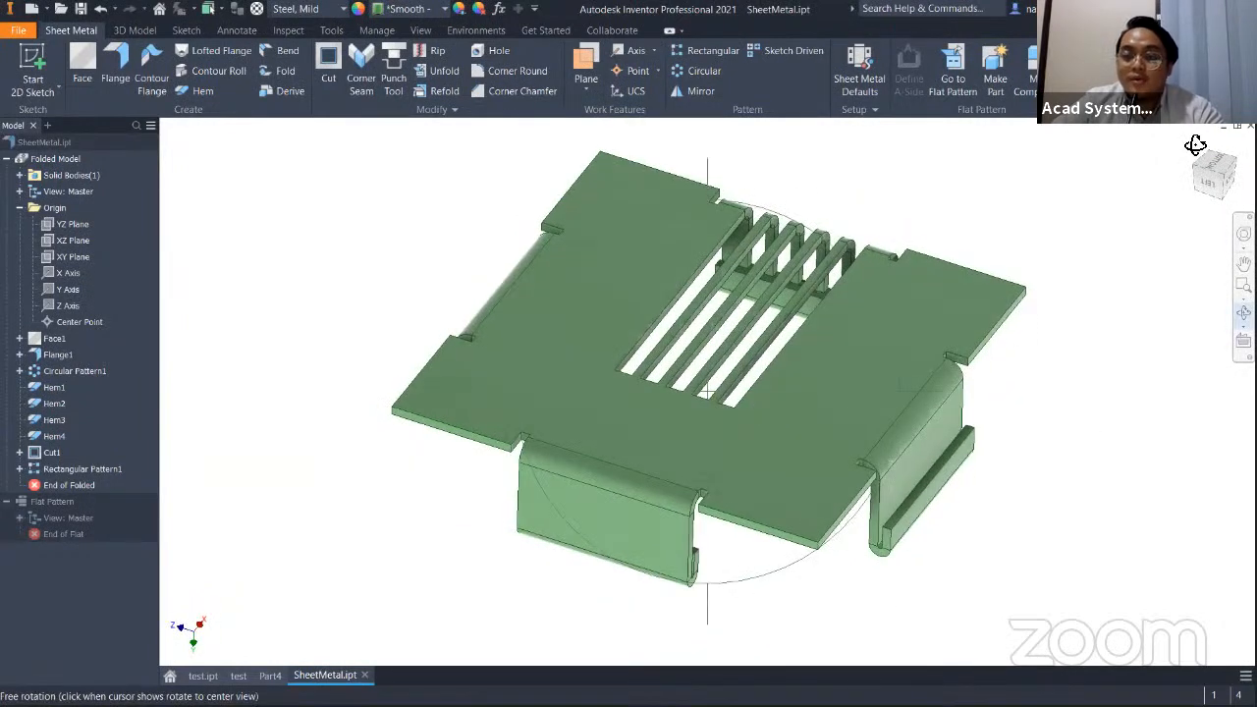
{"action": "key", "text": "Escape"}
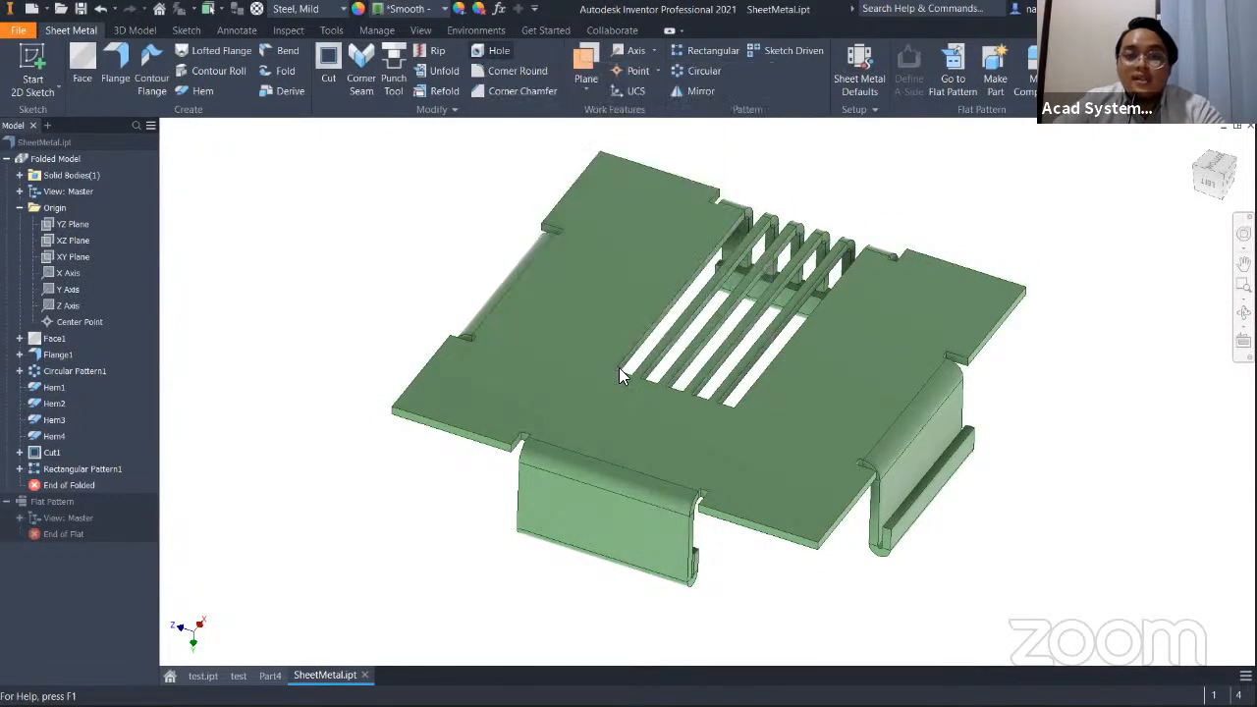
{"action": "middle_click_drag", "start_coordinate": [855, 171], "coordinate": [732, 175]}
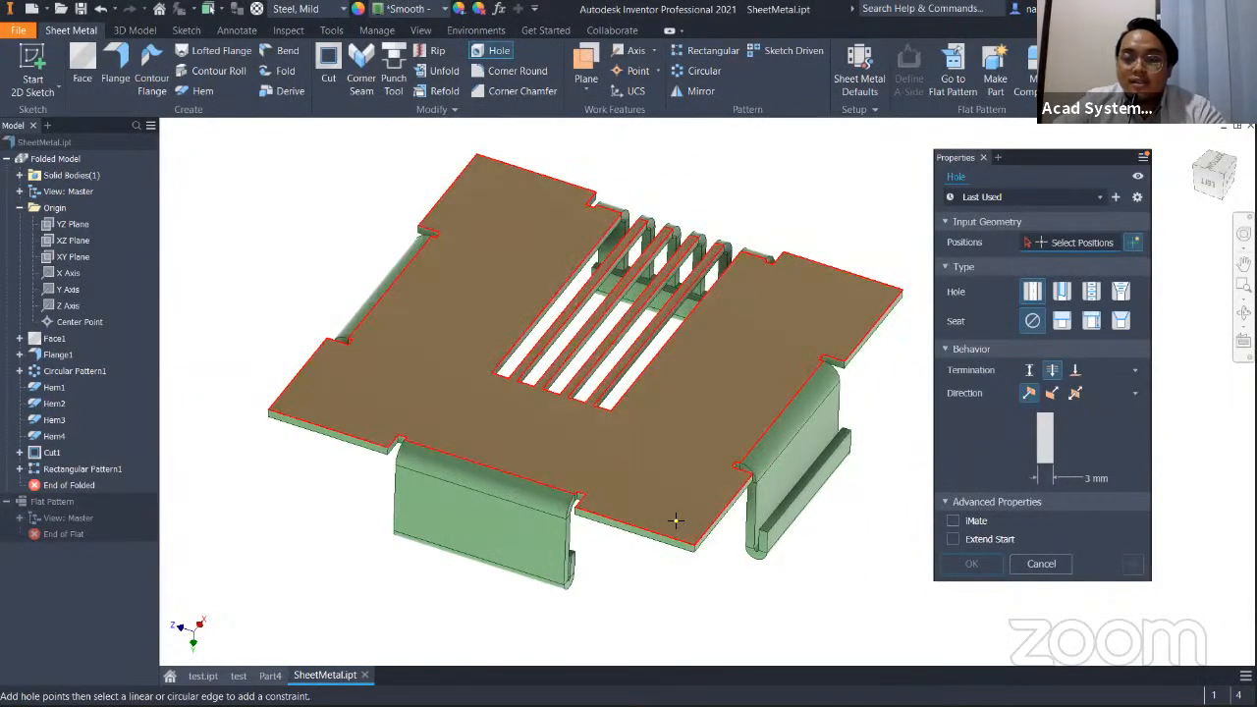
{"action": "scroll", "coordinate": [680, 524], "scroll_direction": "down", "scroll_amount": 4}
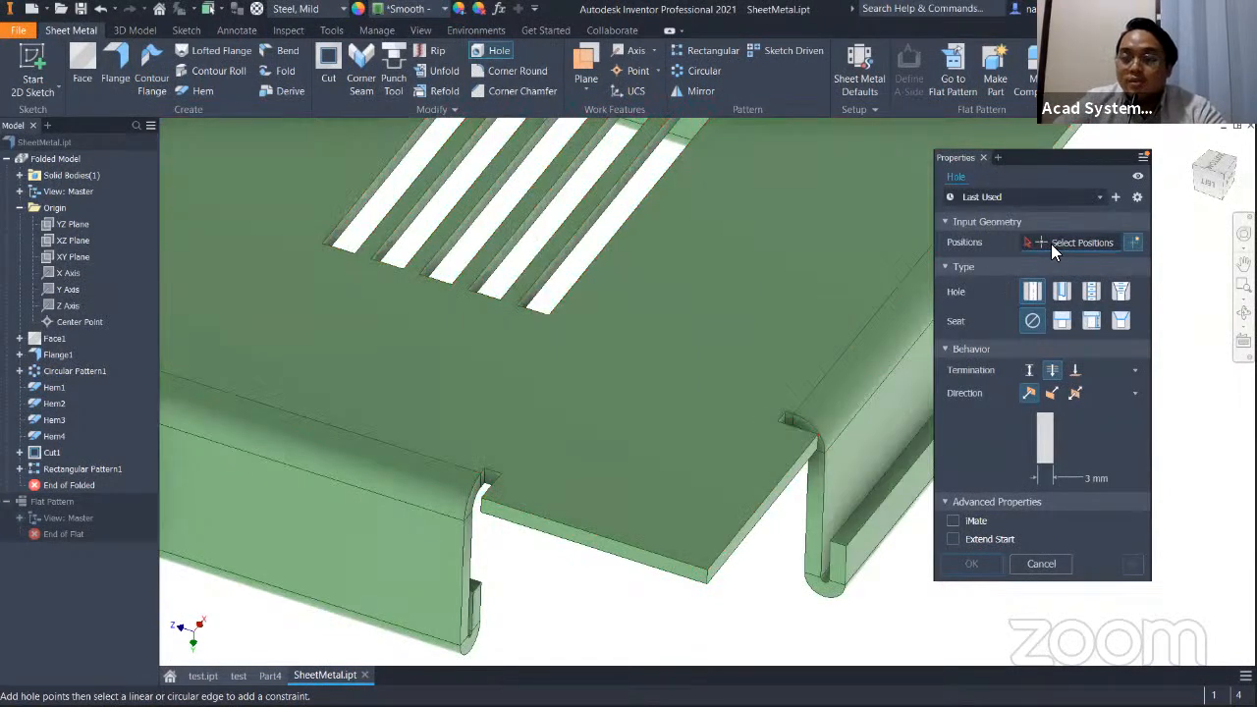
{"action": "left_click", "coordinate": [673, 487]}
{"action": "left_click", "coordinate": [1088, 478]}
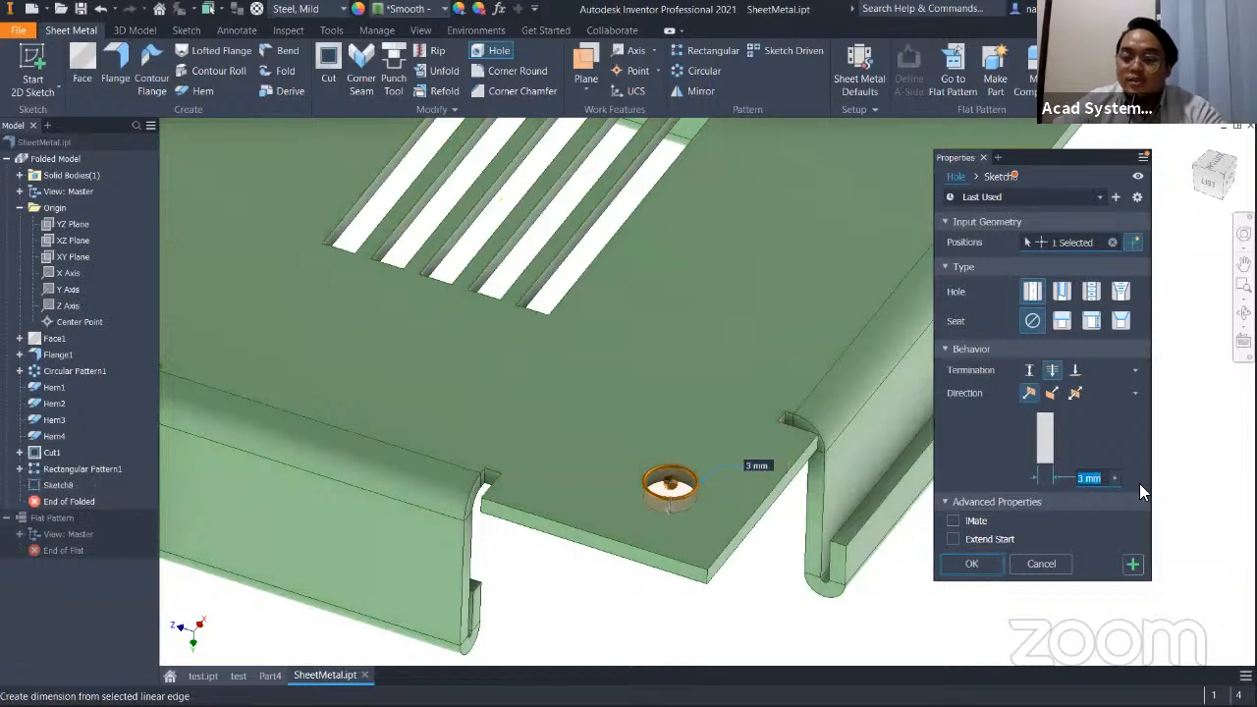
{"action": "type", "text": "5"}
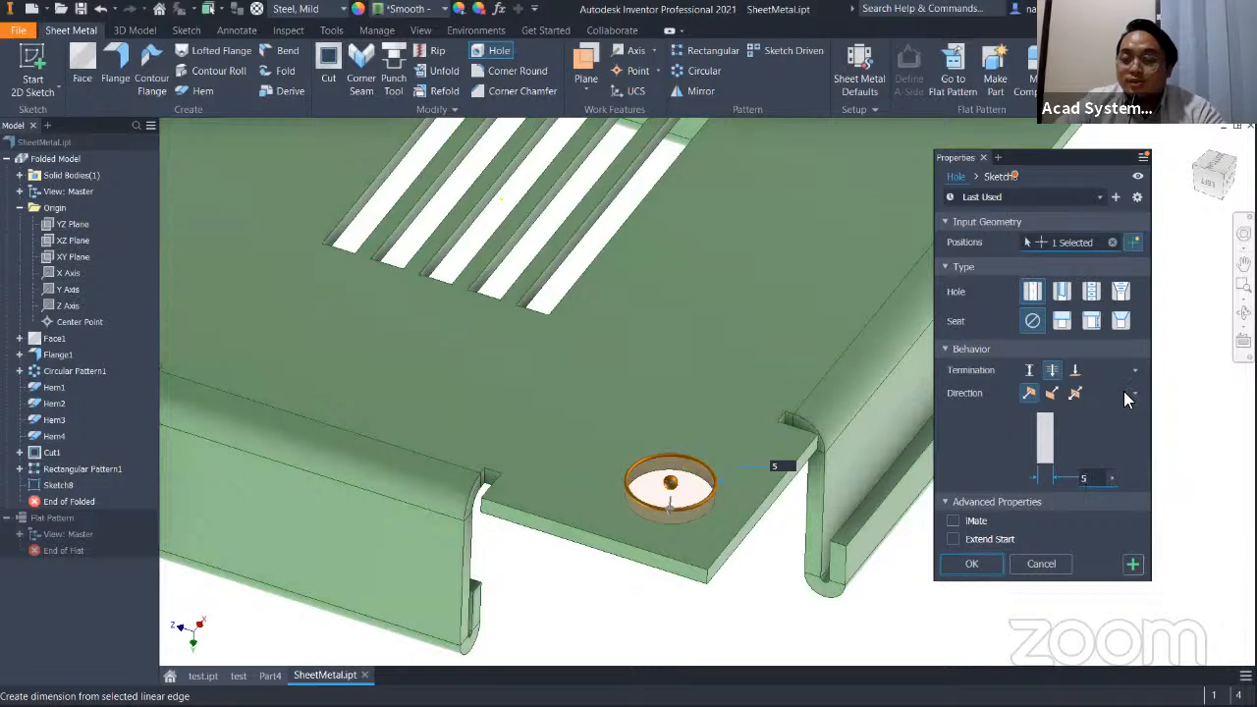
Keep the hole without a seat, locate its centre 5 mm from both edges of the corner, and create it.
{"action": "left_click", "coordinate": [1062, 323]}
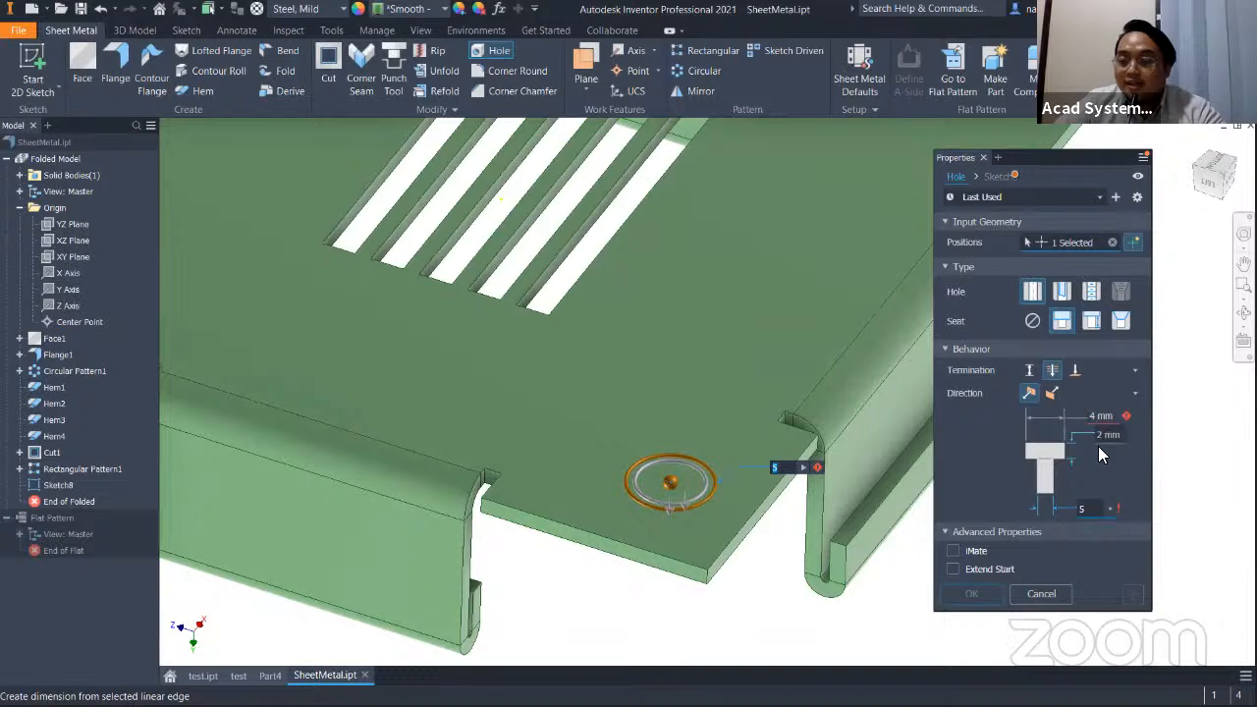
{"action": "left_click", "coordinate": [1035, 323]}
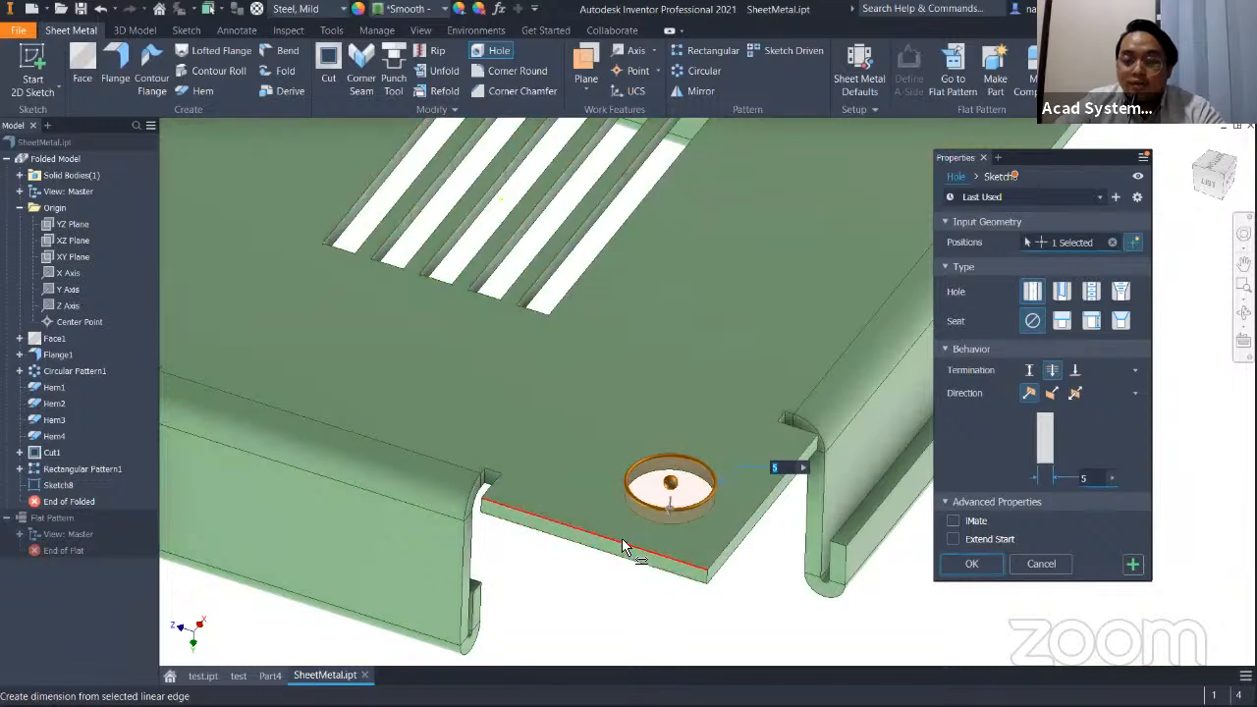
{"action": "left_click", "coordinate": [653, 541]}
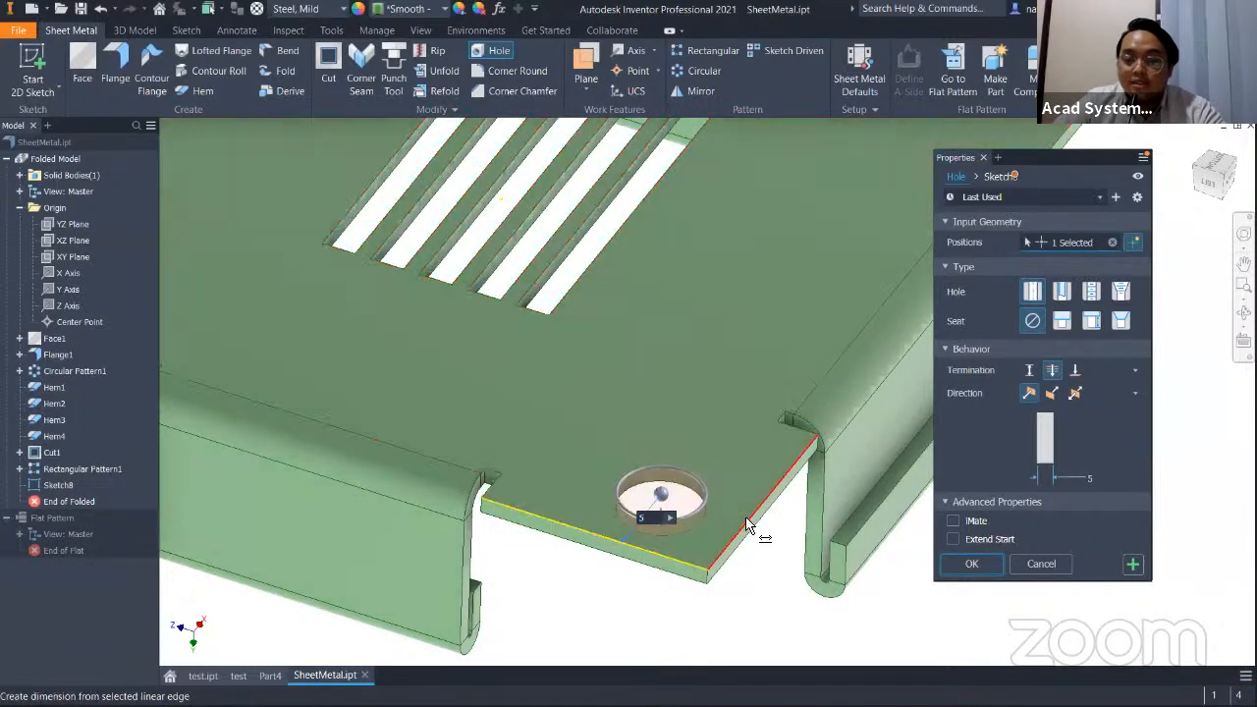
{"action": "left_click", "coordinate": [745, 520]}
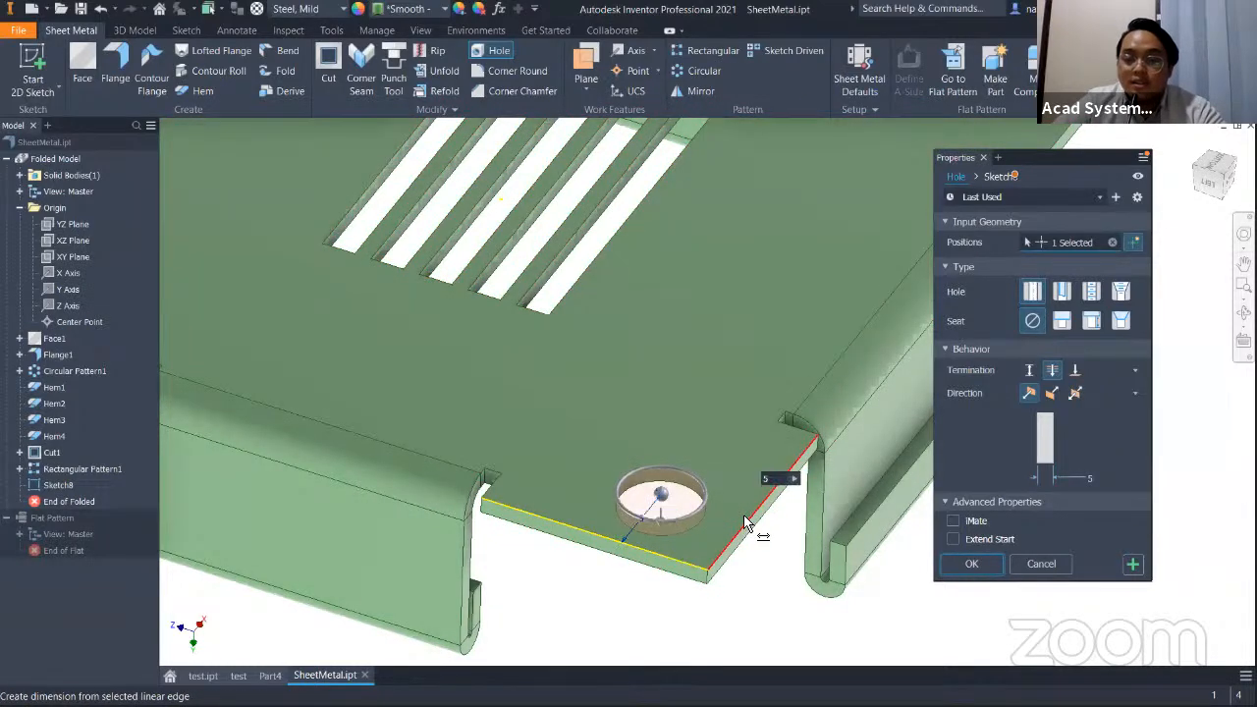
{"action": "type", "text": "5"}
{"action": "key", "text": "Return"}
{"action": "key", "text": "Return"}
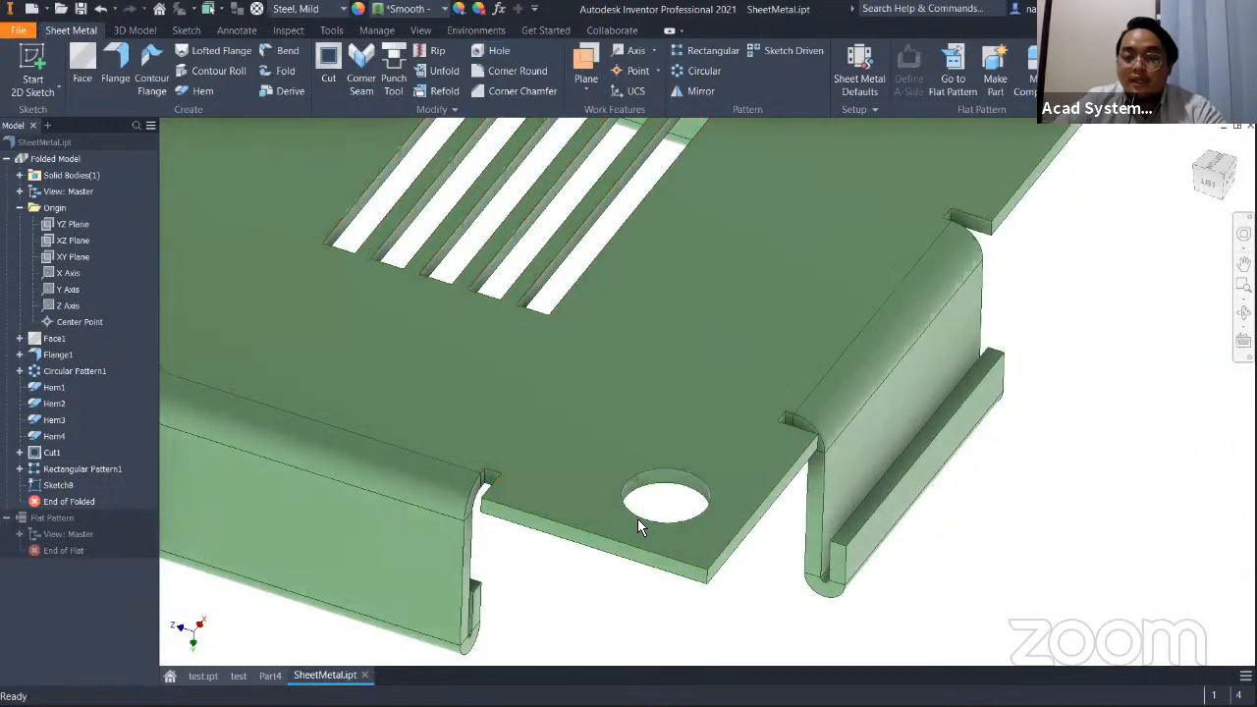
Create a circular pattern of the corner hole about the Y axis with 4 occurrences over 360 degrees.
{"action": "scroll", "coordinate": [677, 491], "scroll_direction": "down", "scroll_amount": 3}
{"action": "scroll", "coordinate": [687, 494], "scroll_direction": "up", "scroll_amount": 6}
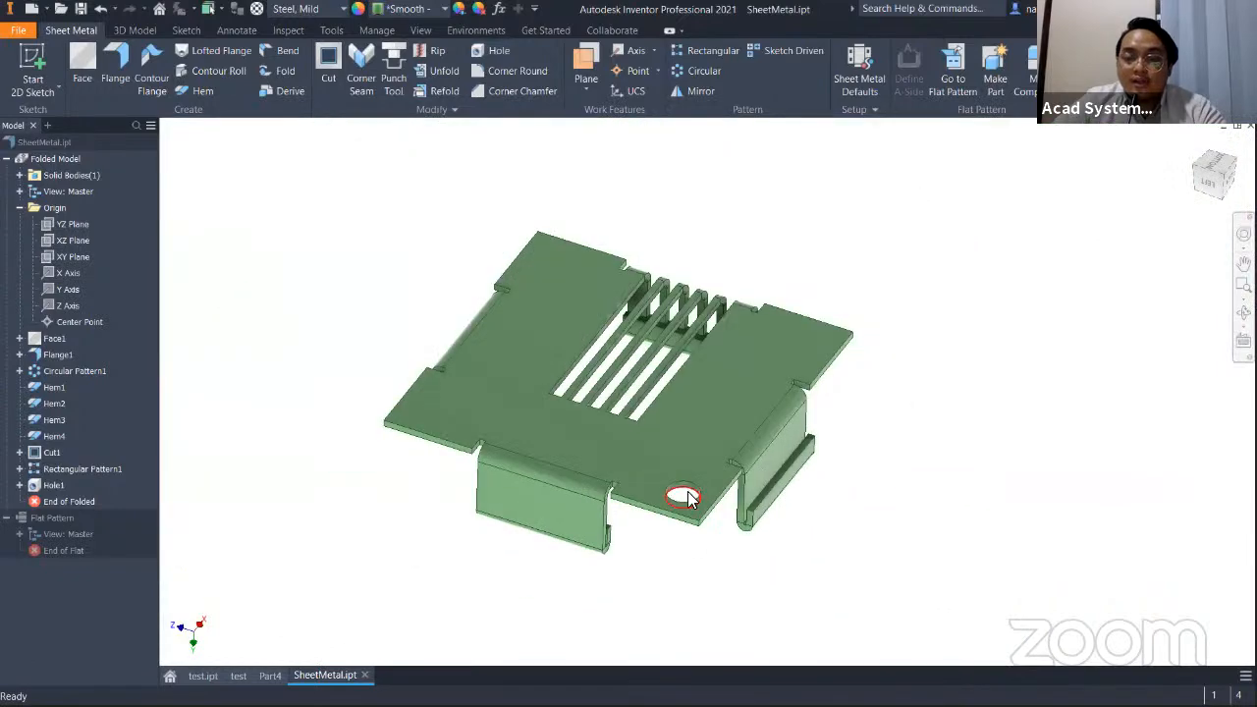
{"action": "scroll", "coordinate": [690, 493], "scroll_direction": "down", "scroll_amount": 3}
{"action": "middle_click_drag", "start_coordinate": [688, 474], "coordinate": [791, 502]}
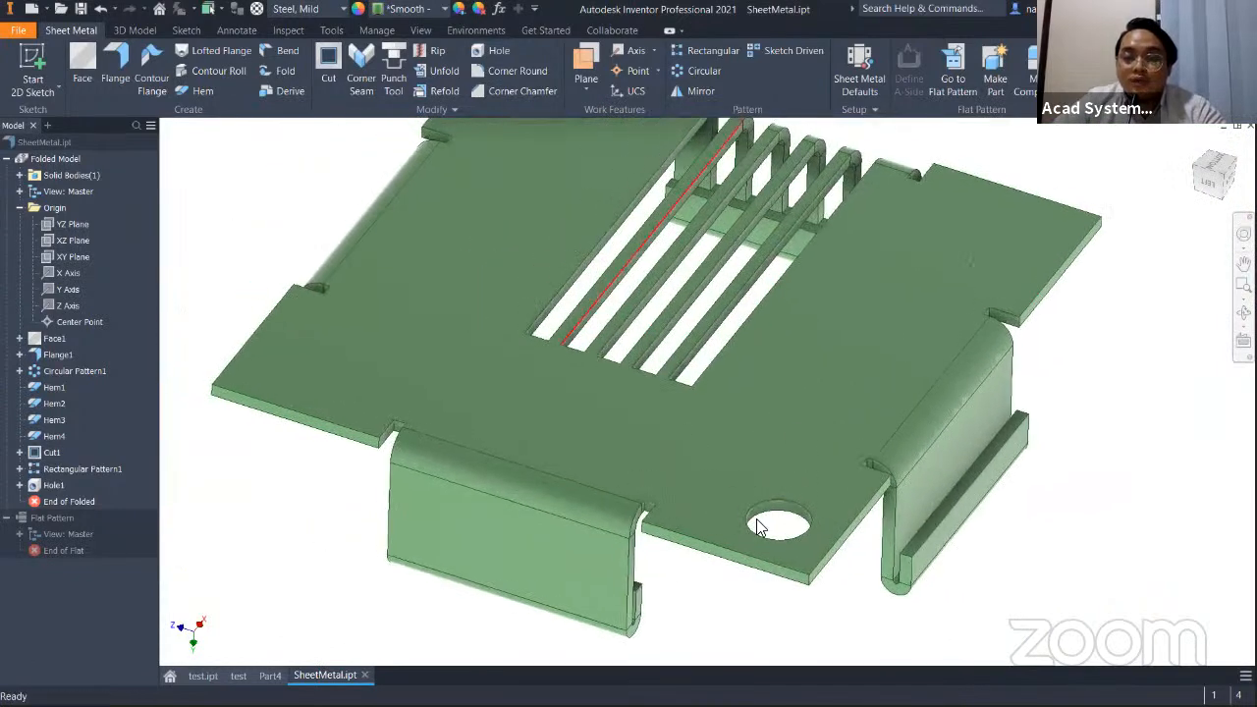
{"action": "middle_click_drag", "start_coordinate": [764, 268], "coordinate": [731, 353]}
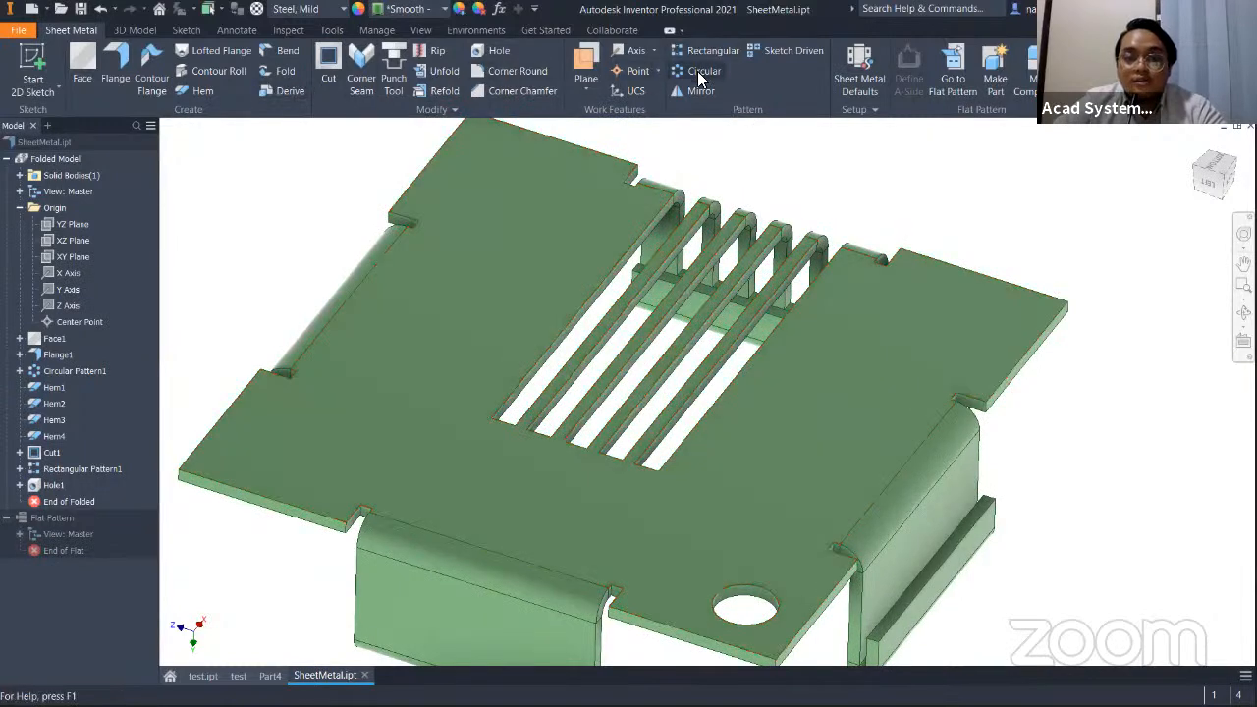
{"action": "left_click", "coordinate": [745, 607]}
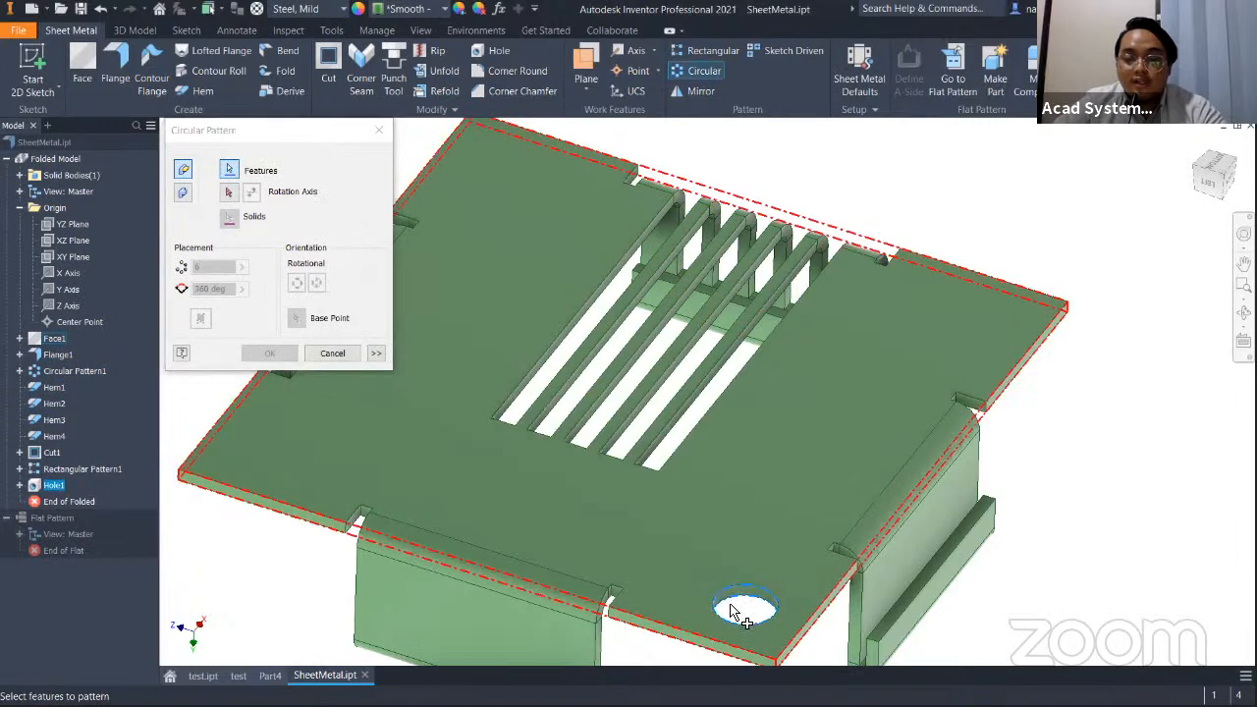
{"action": "left_click", "coordinate": [229, 192]}
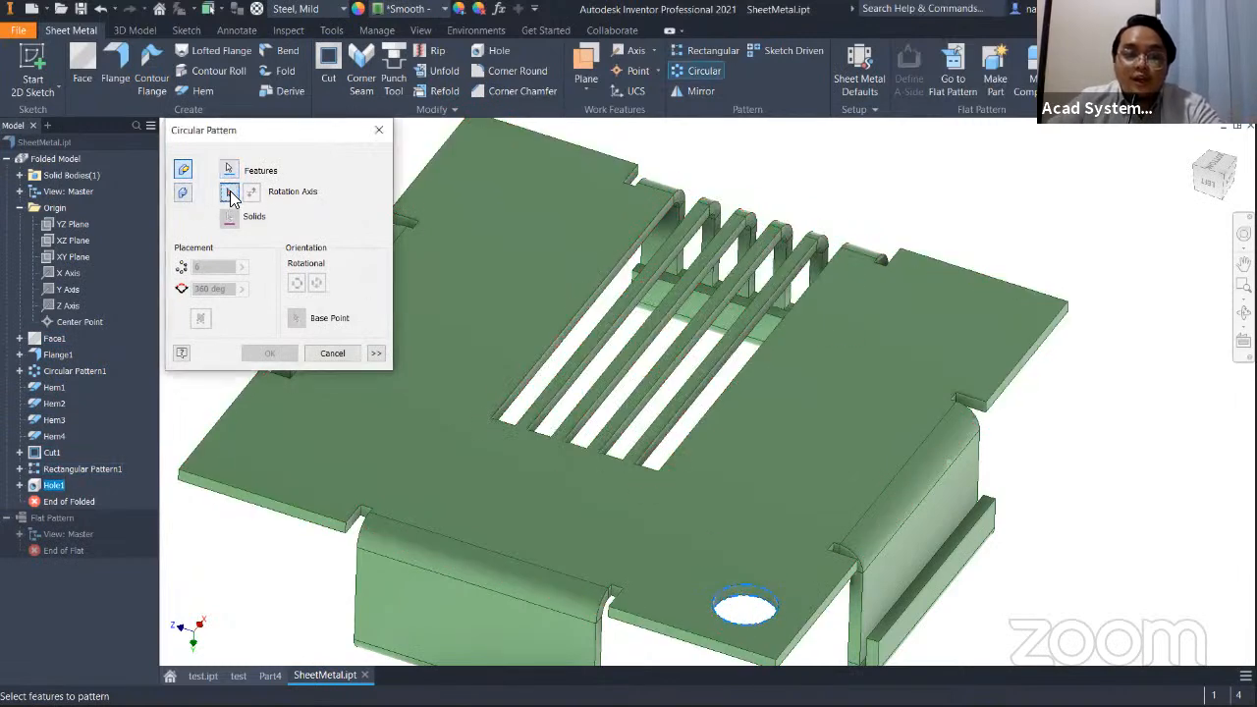
{"action": "left_click", "coordinate": [61, 298]}
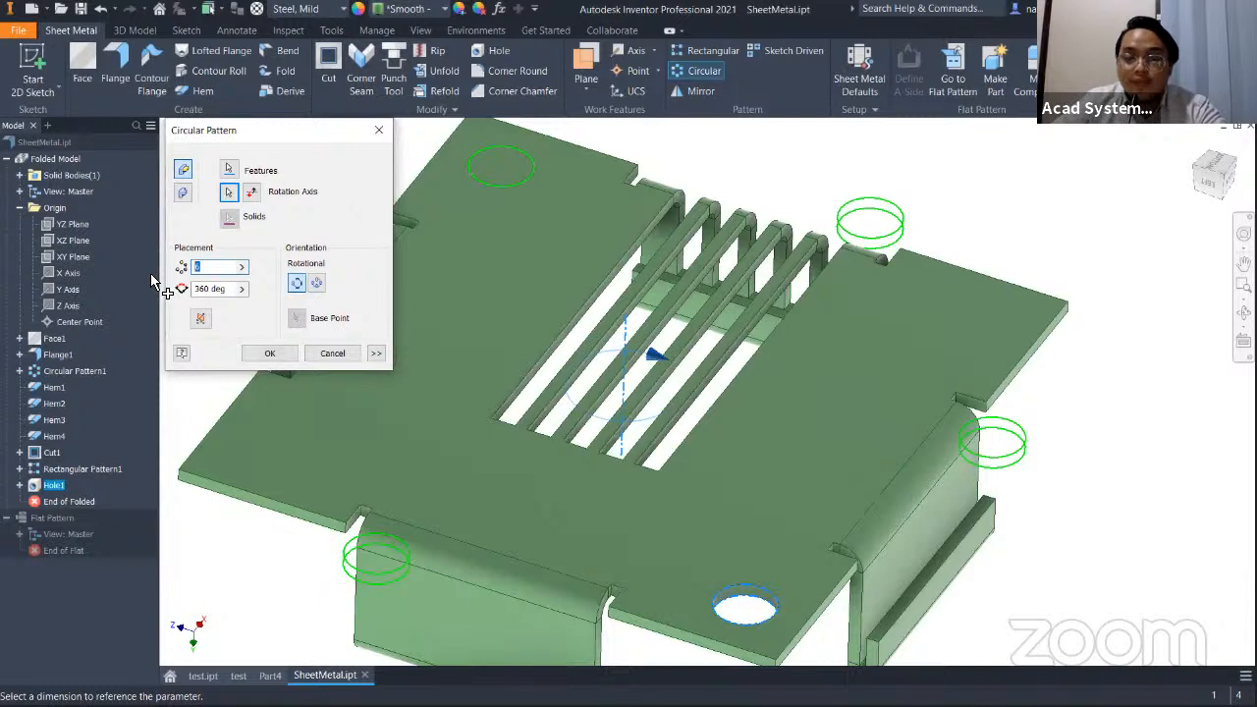
{"action": "type", "text": "4"}
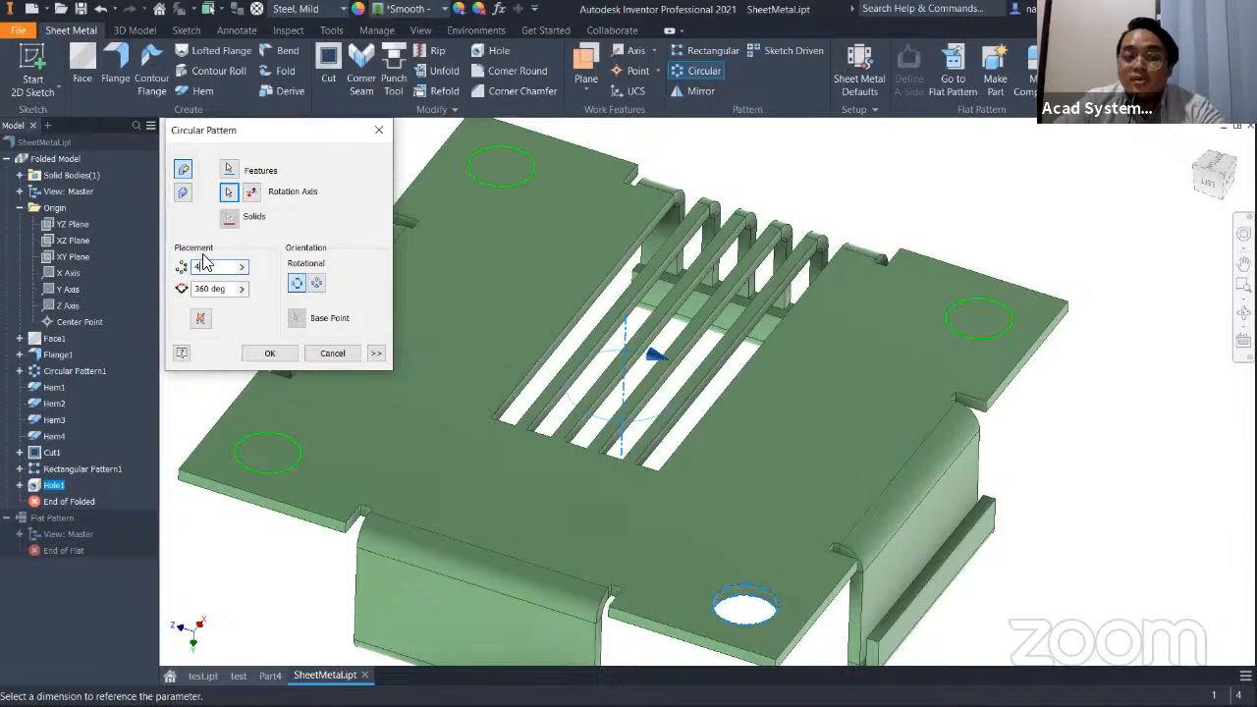
{"action": "left_click", "coordinate": [281, 354]}
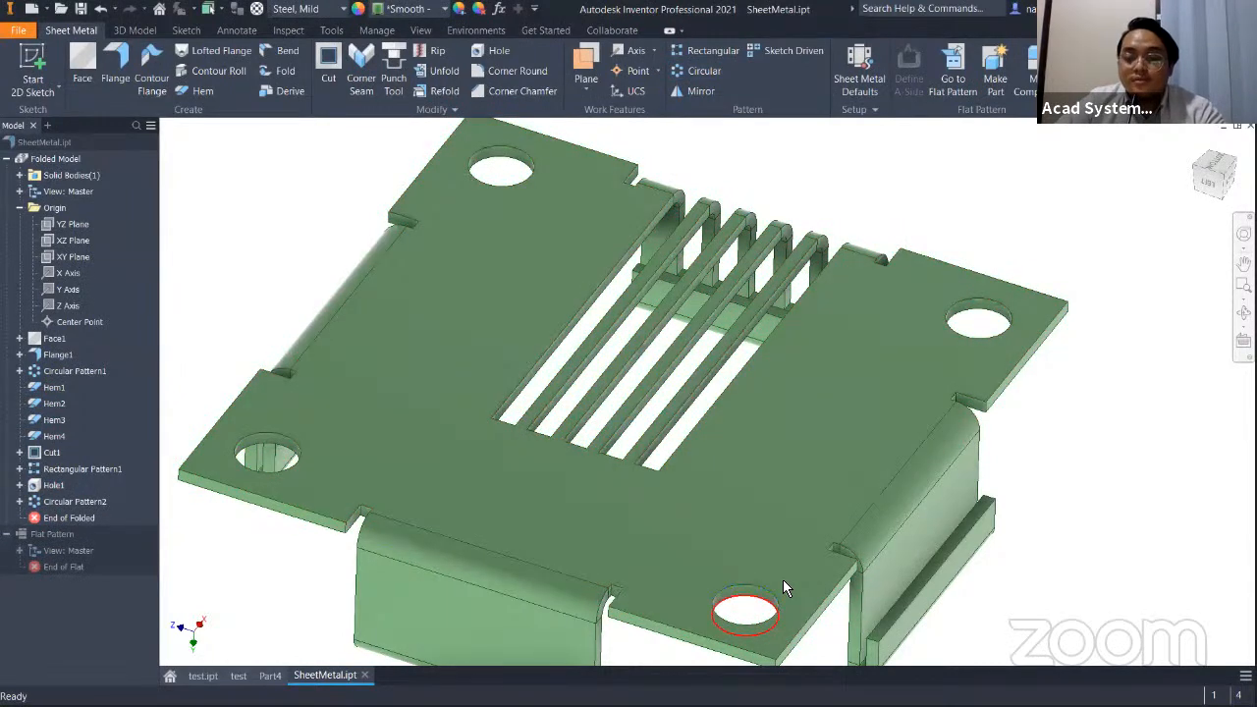
Delete Hem2 from its flange.
{"action": "middle_click_drag", "start_coordinate": [851, 491], "coordinate": [415, 390], "text": "shift"}
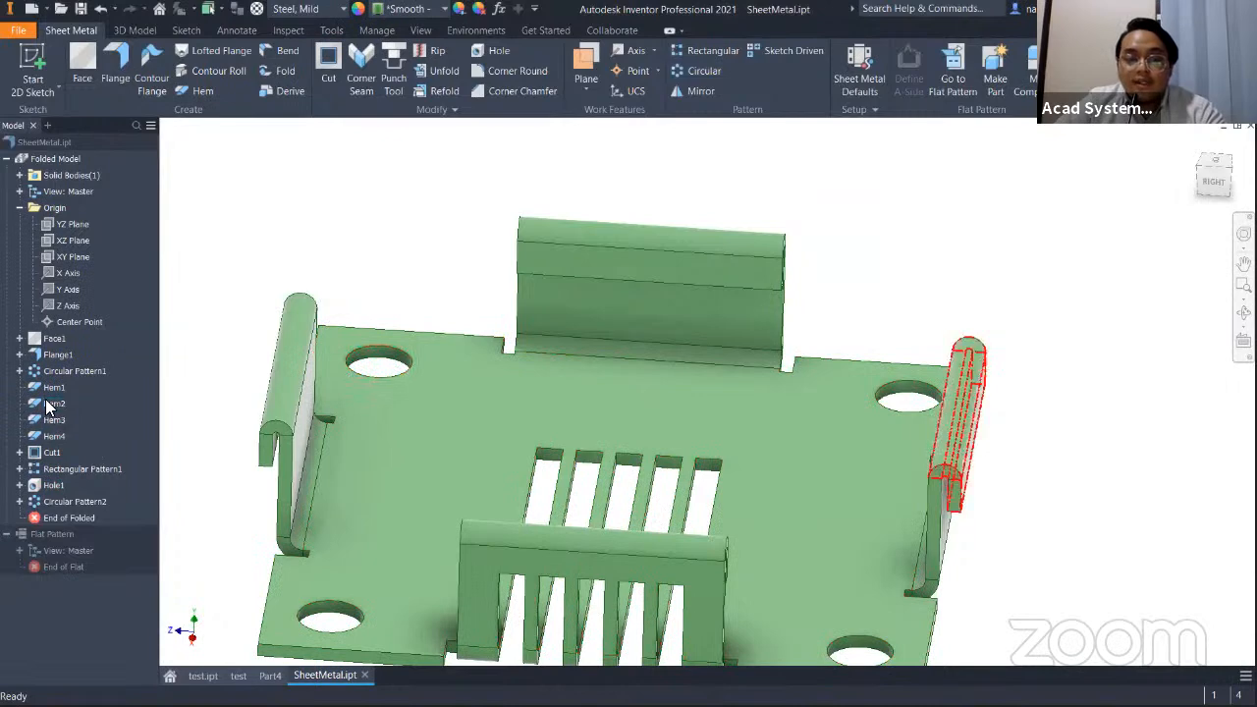
{"action": "left_click", "coordinate": [49, 404]}
{"action": "right_click", "coordinate": [58, 406]}
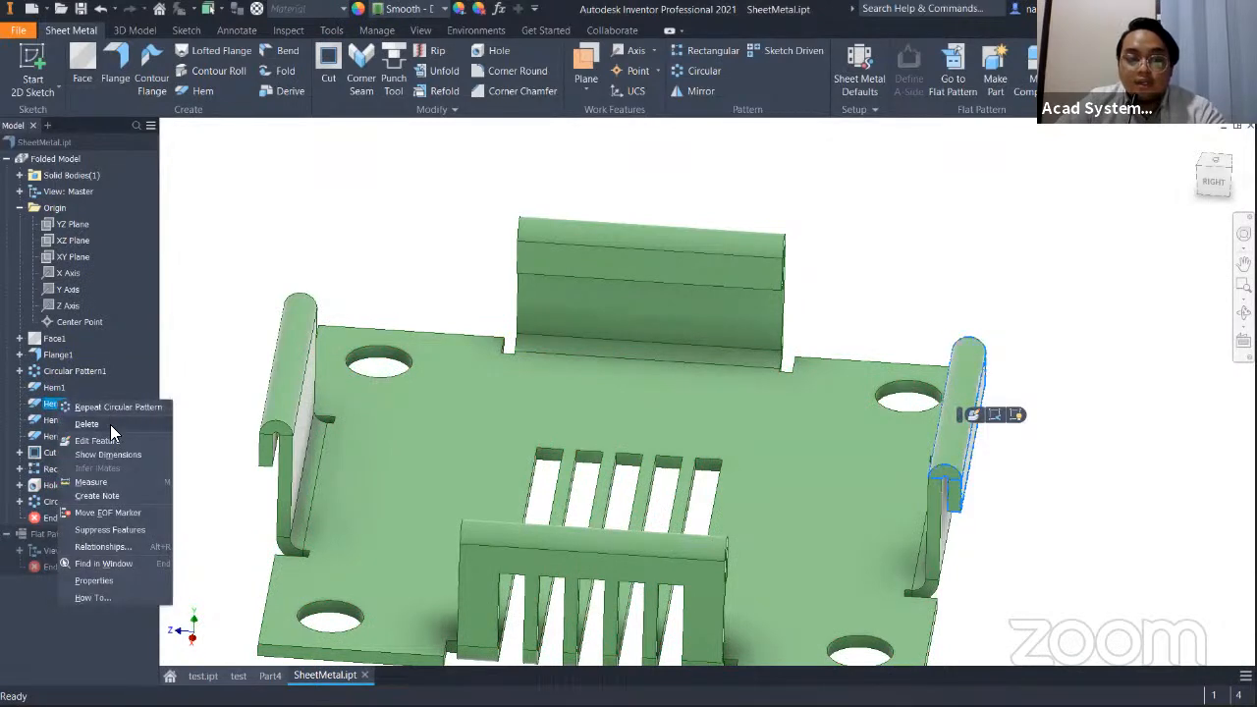
{"action": "left_click", "coordinate": [86, 424]}
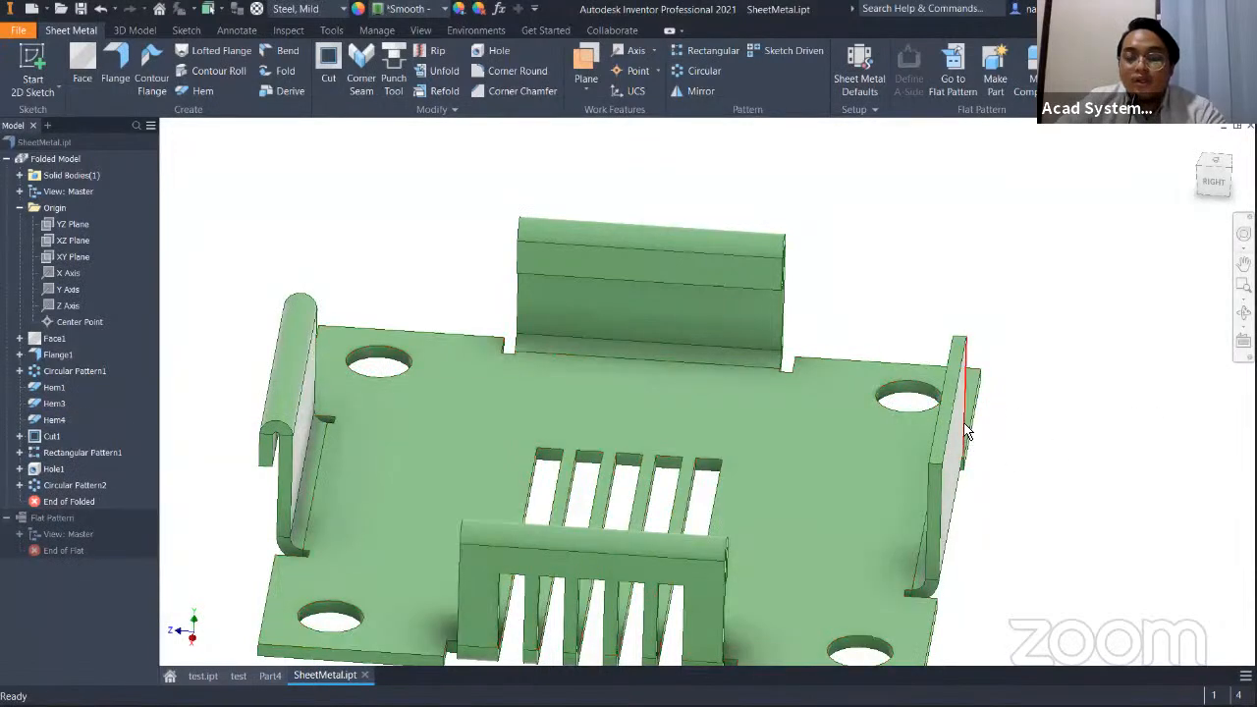
Create a work plane offset about 3 mm outward from the top edge face of the flange without a hem.
{"action": "middle_click_drag", "start_coordinate": [982, 433], "coordinate": [875, 355], "text": "shift"}
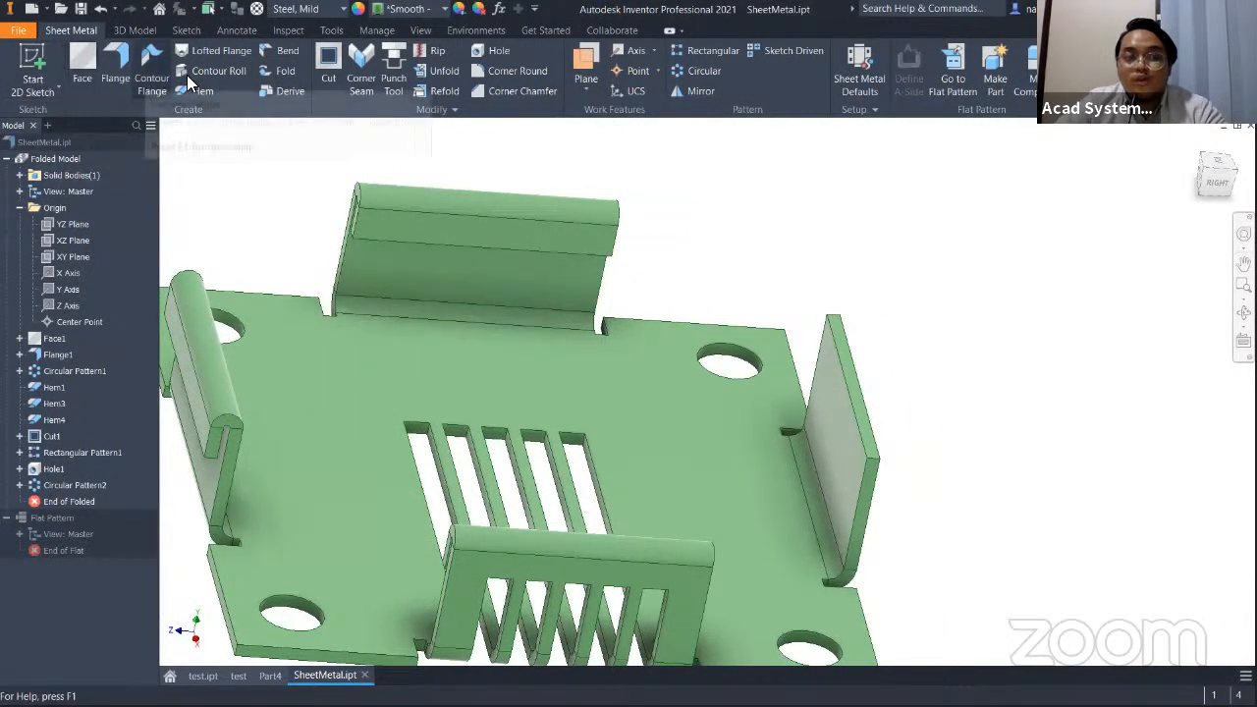
{"action": "left_click", "coordinate": [583, 85]}
{"action": "left_click", "coordinate": [623, 155]}
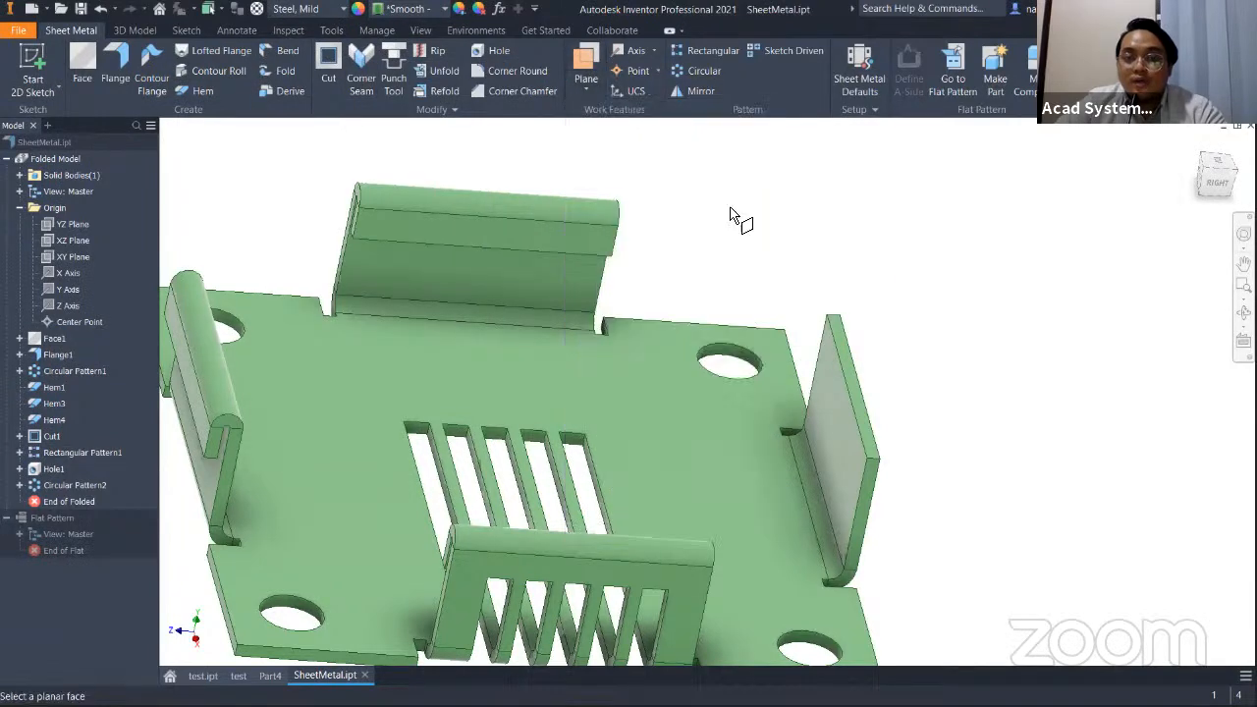
{"action": "left_click", "coordinate": [847, 356]}
{"action": "left_click_drag", "start_coordinate": [854, 378], "coordinate": [931, 280]}
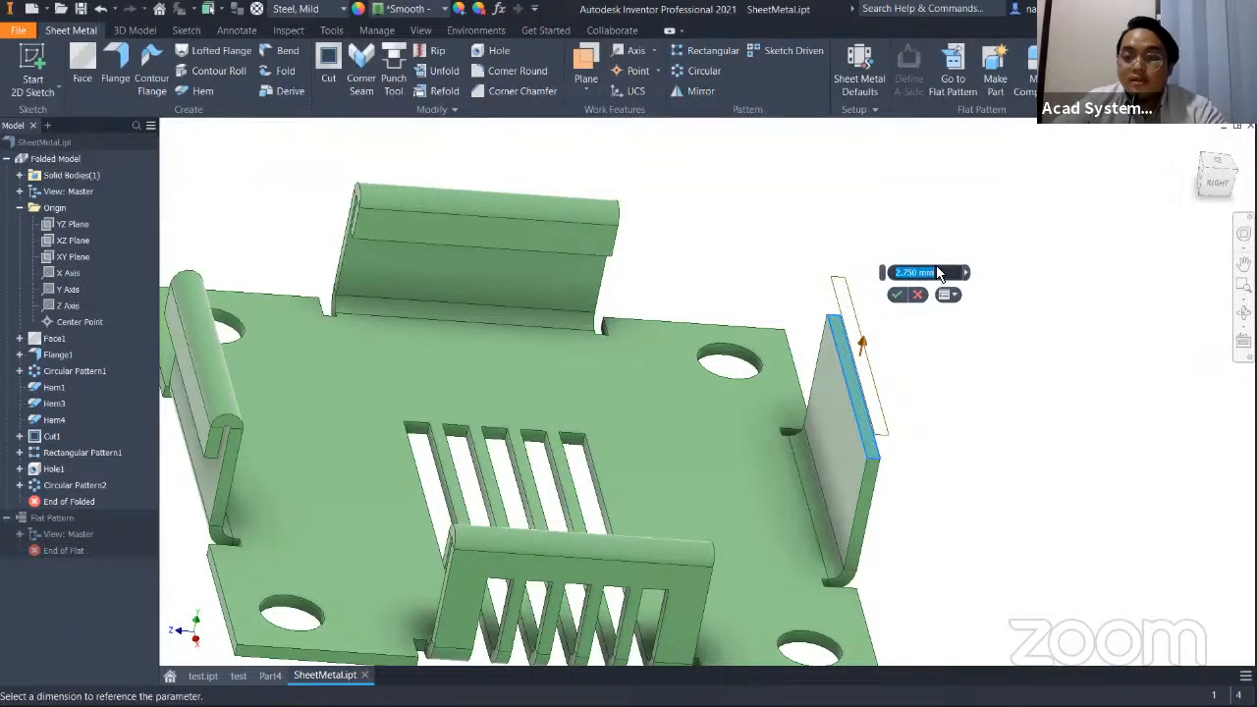
{"action": "key", "text": "Return"}
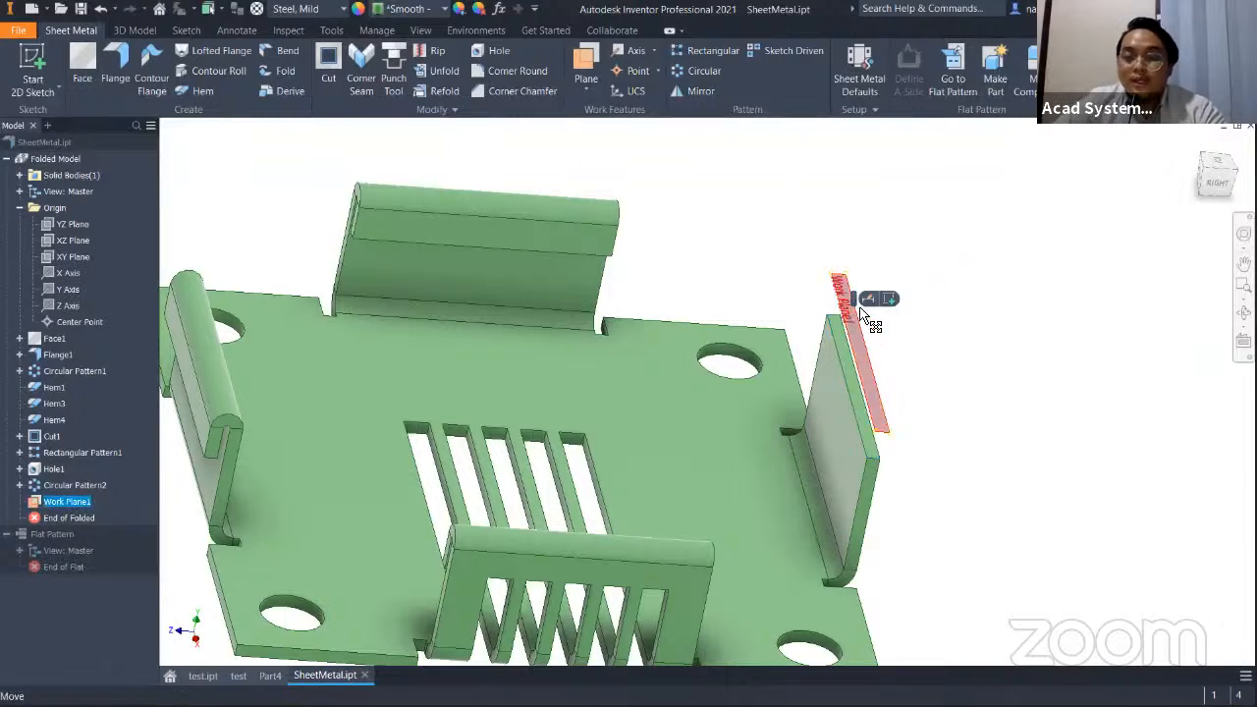
Start a sketch on the offset work plane and draw a 10 by 15 mm rectangle between the slots and the unhemmed flange.
{"action": "left_click", "coordinate": [889, 299]}
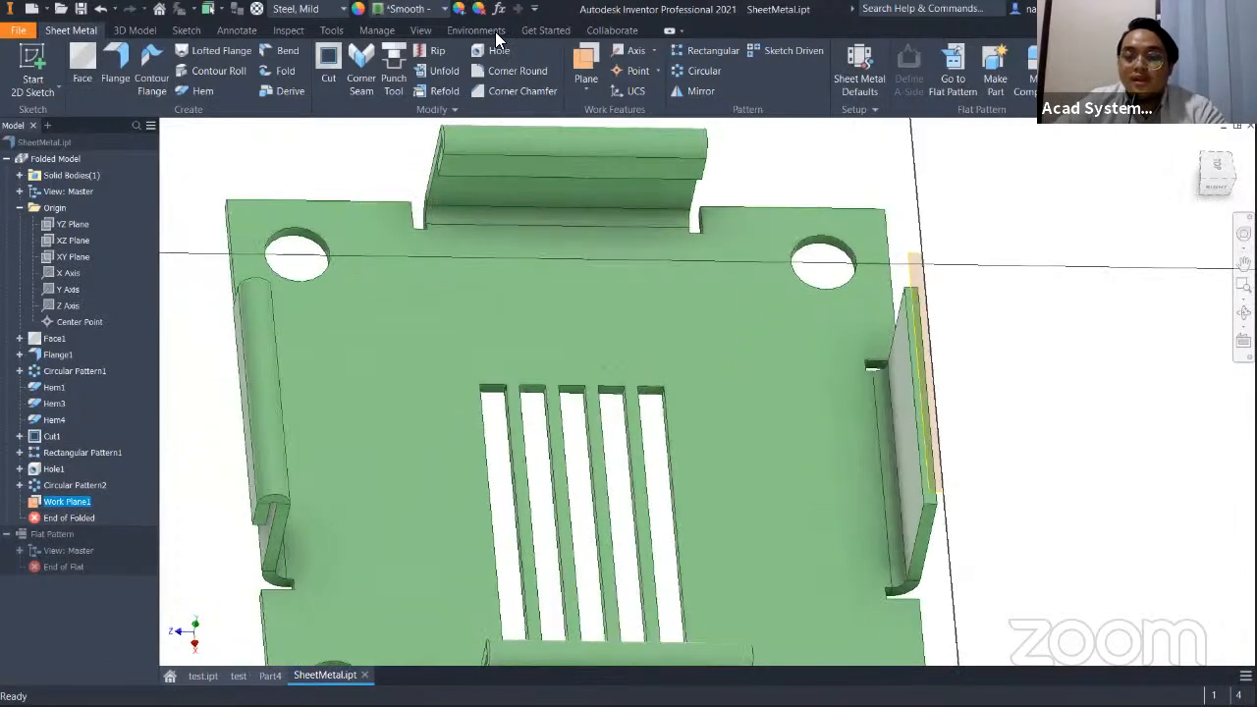
{"action": "left_click", "coordinate": [212, 61]}
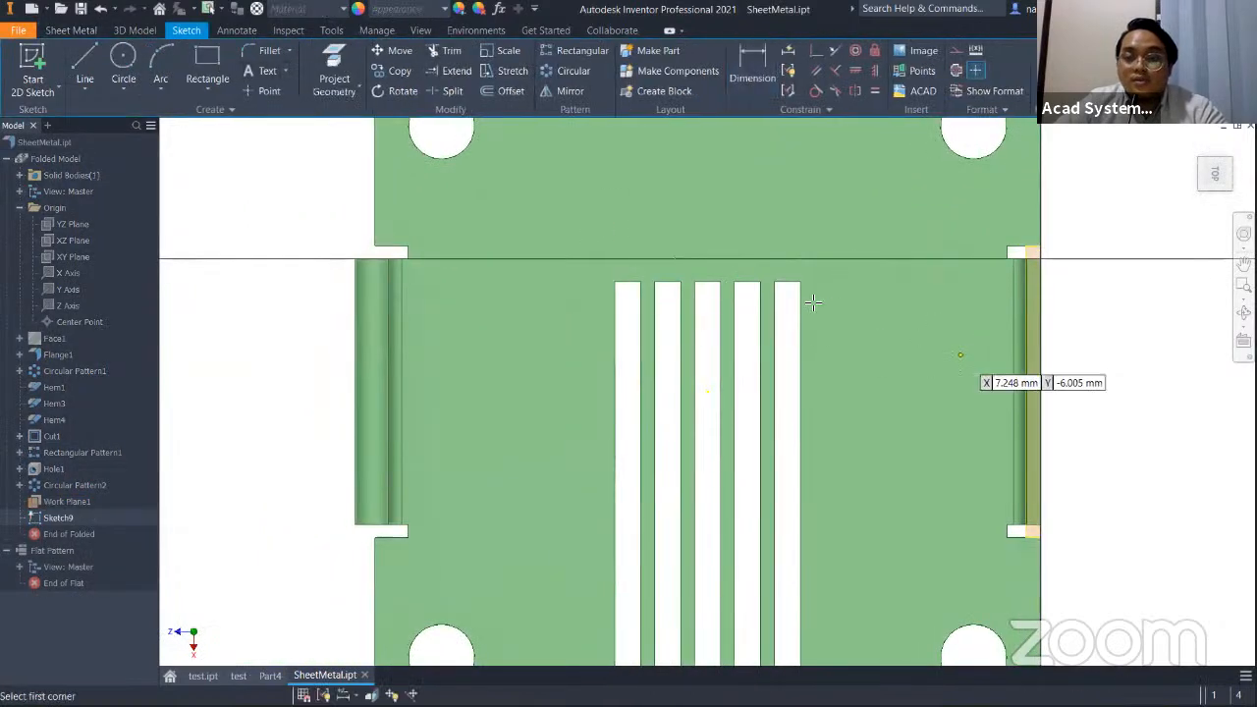
{"action": "left_click", "coordinate": [810, 305]}
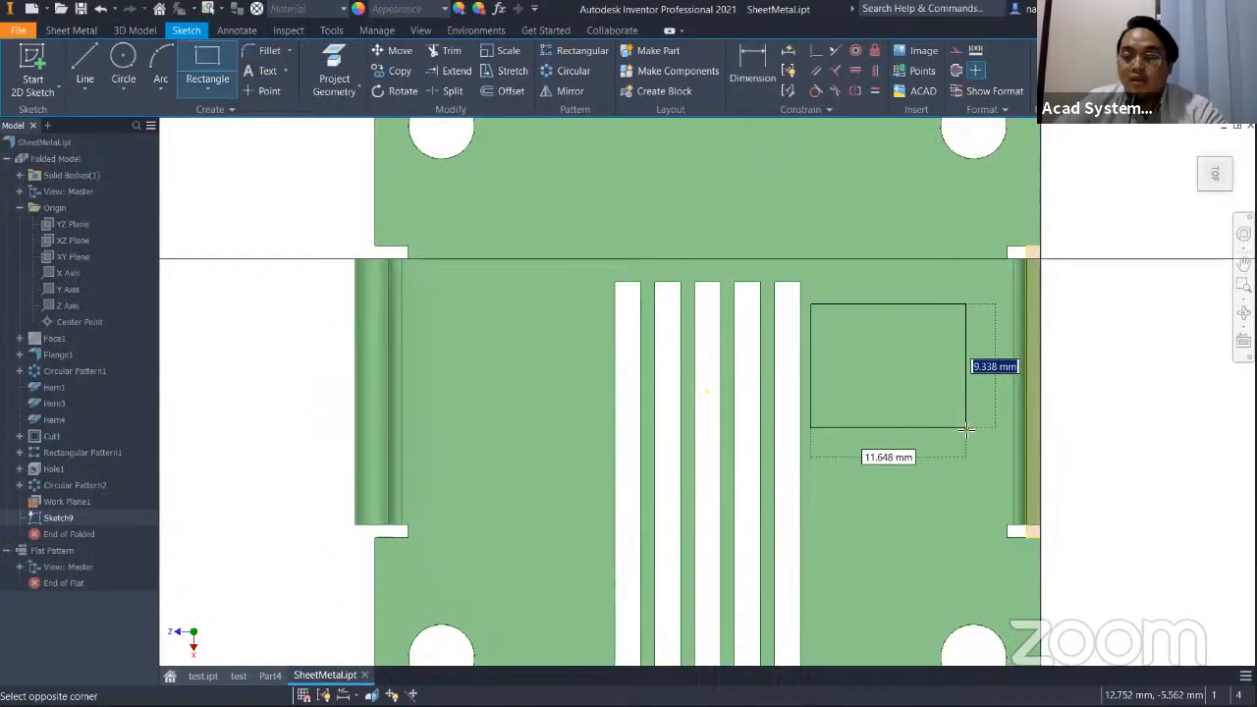
{"action": "type", "text": "10"}
{"action": "key", "text": "Tab"}
{"action": "type", "text": "15"}
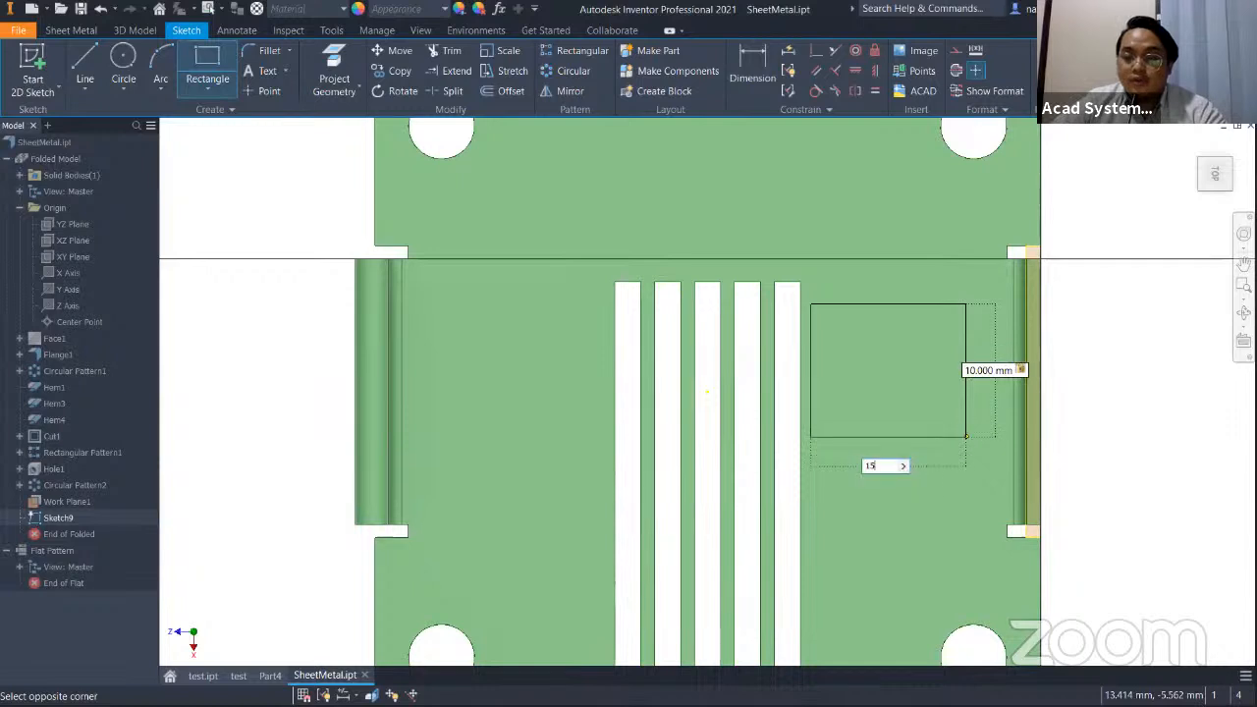
{"action": "key", "text": "Tab"}
{"action": "key", "text": "Return"}
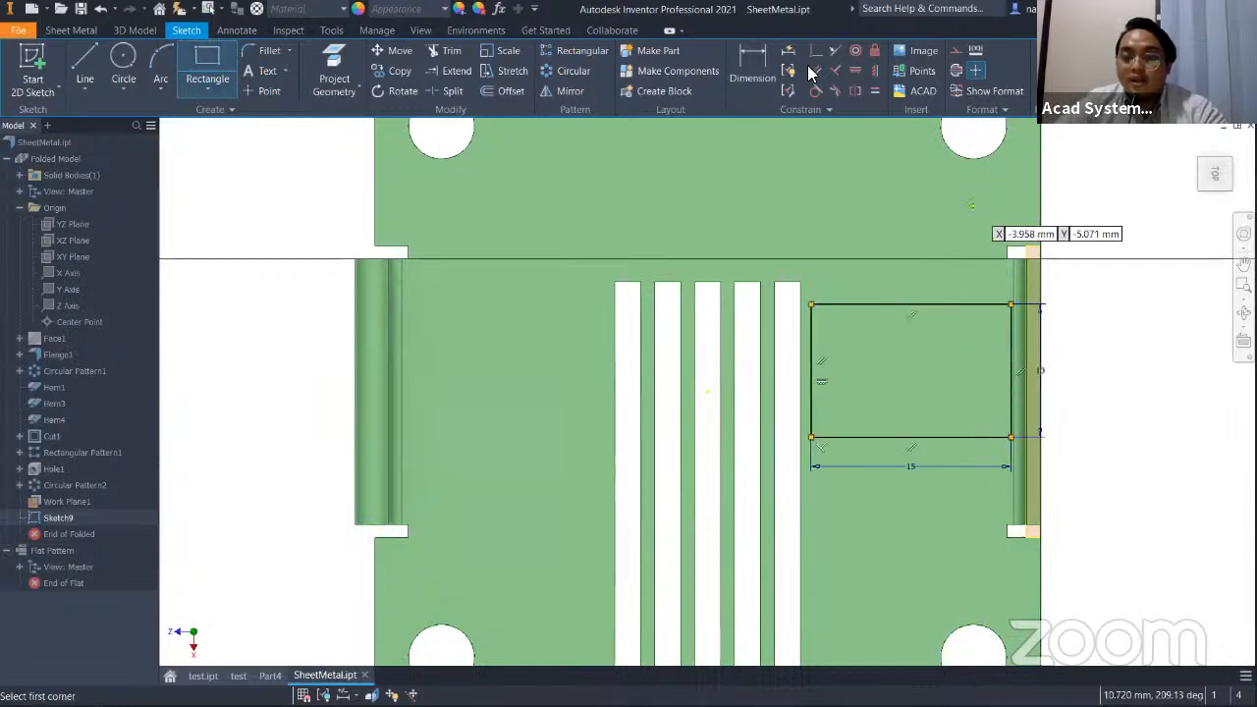
{"action": "left_click", "coordinate": [855, 69]}
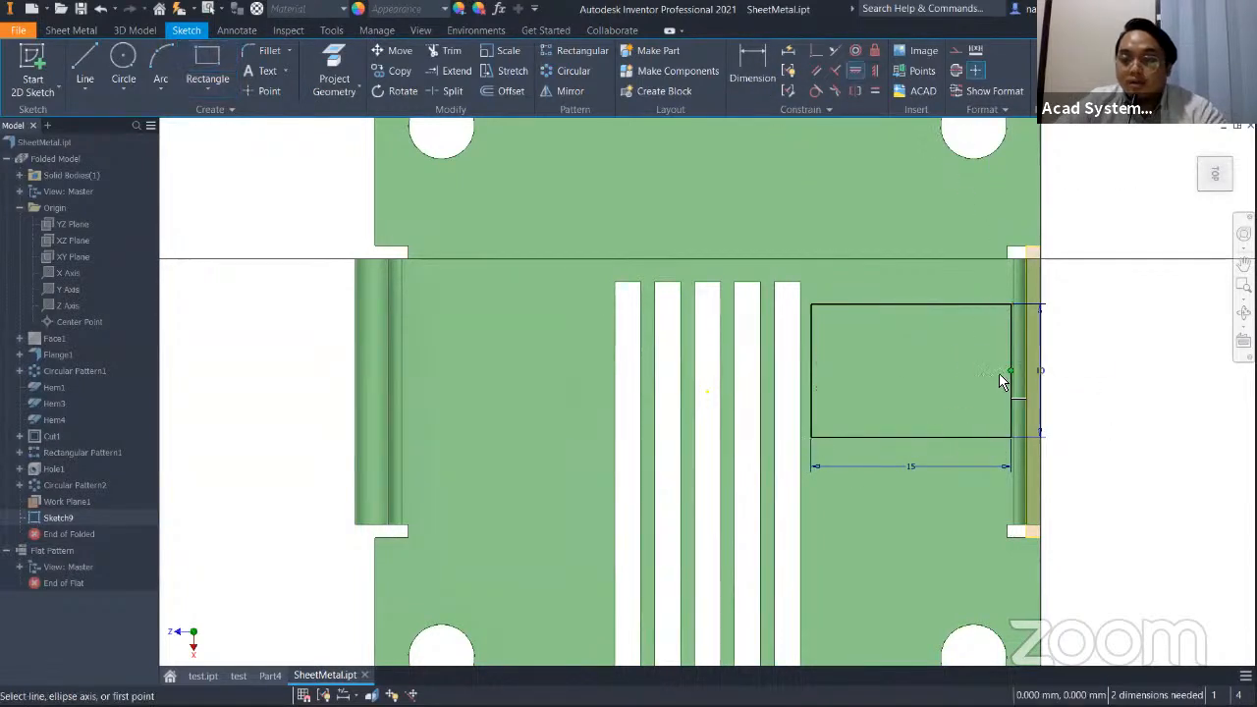
{"action": "left_click", "coordinate": [912, 438]}
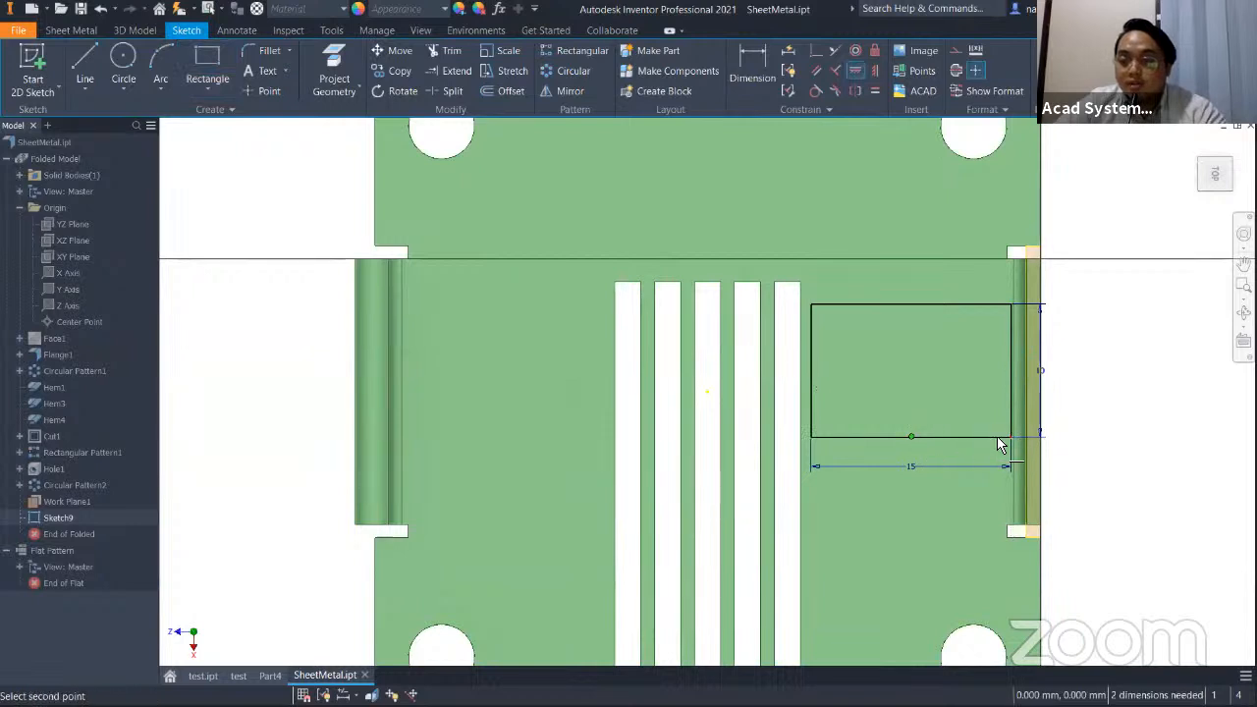
{"action": "left_click", "coordinate": [815, 70]}
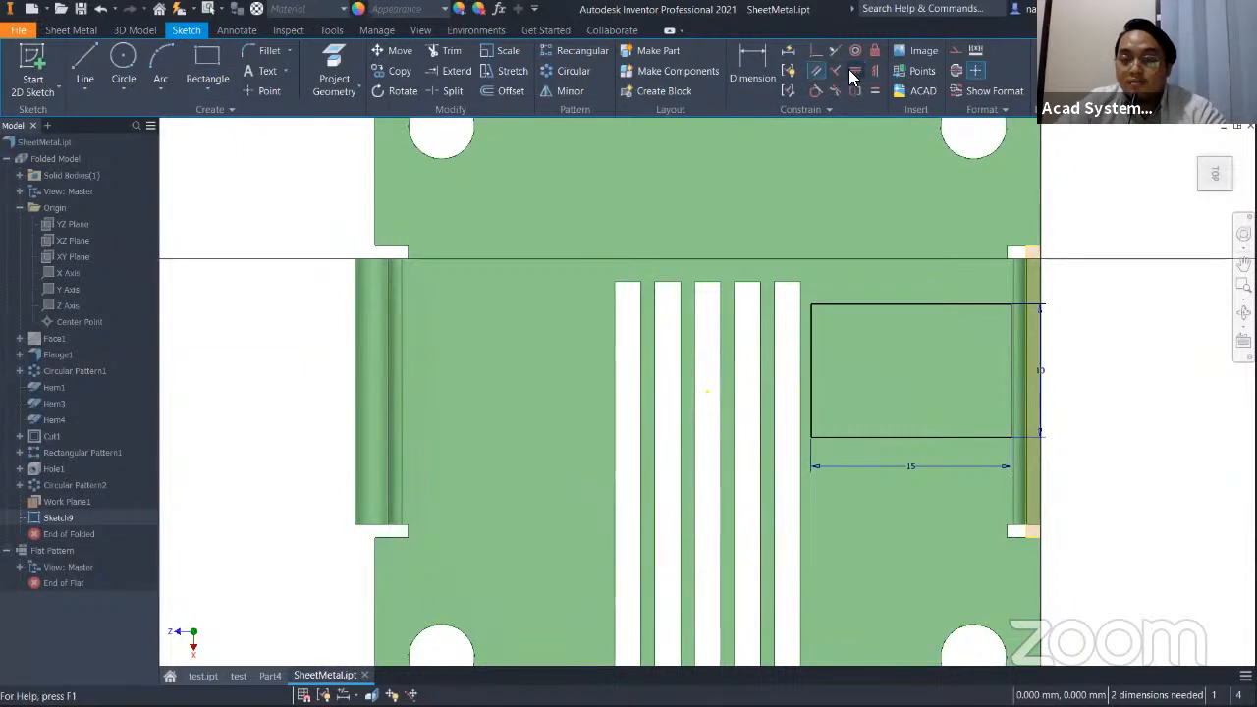
{"action": "left_click", "coordinate": [1011, 437]}
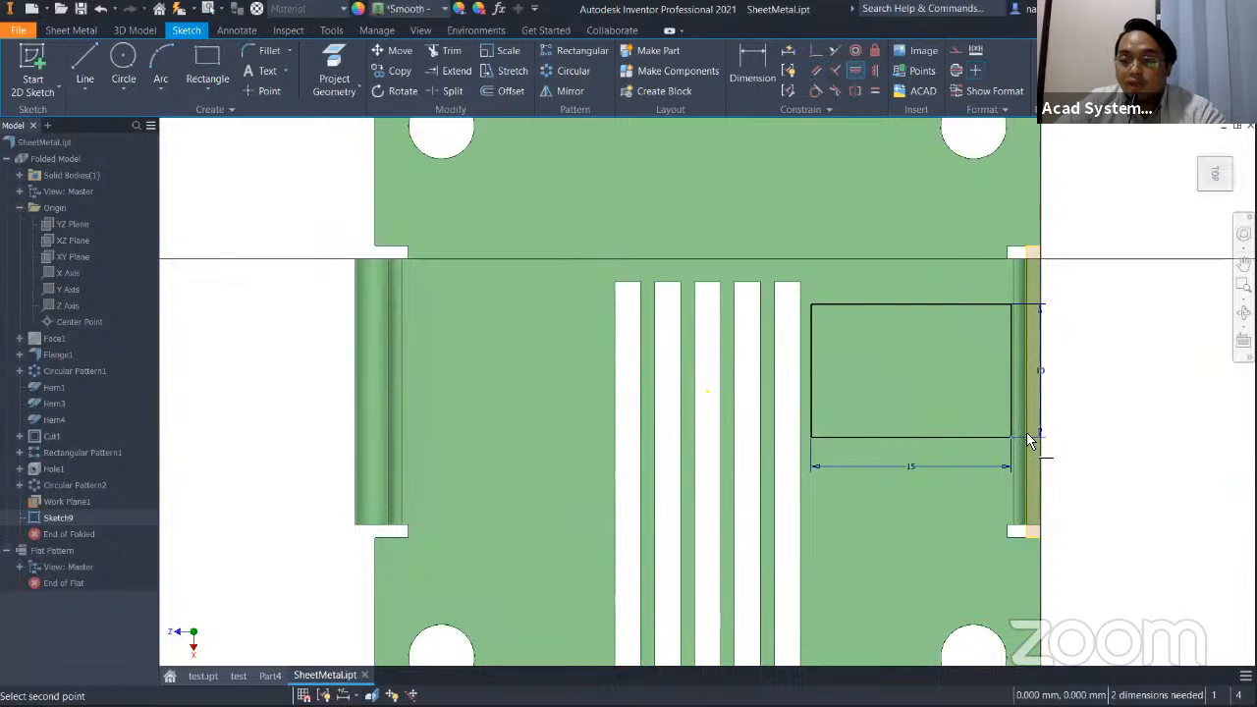
{"action": "scroll", "coordinate": [1030, 441], "scroll_direction": "down", "scroll_amount": 5}
{"action": "scroll", "coordinate": [1041, 378], "scroll_direction": "up", "scroll_amount": 6}
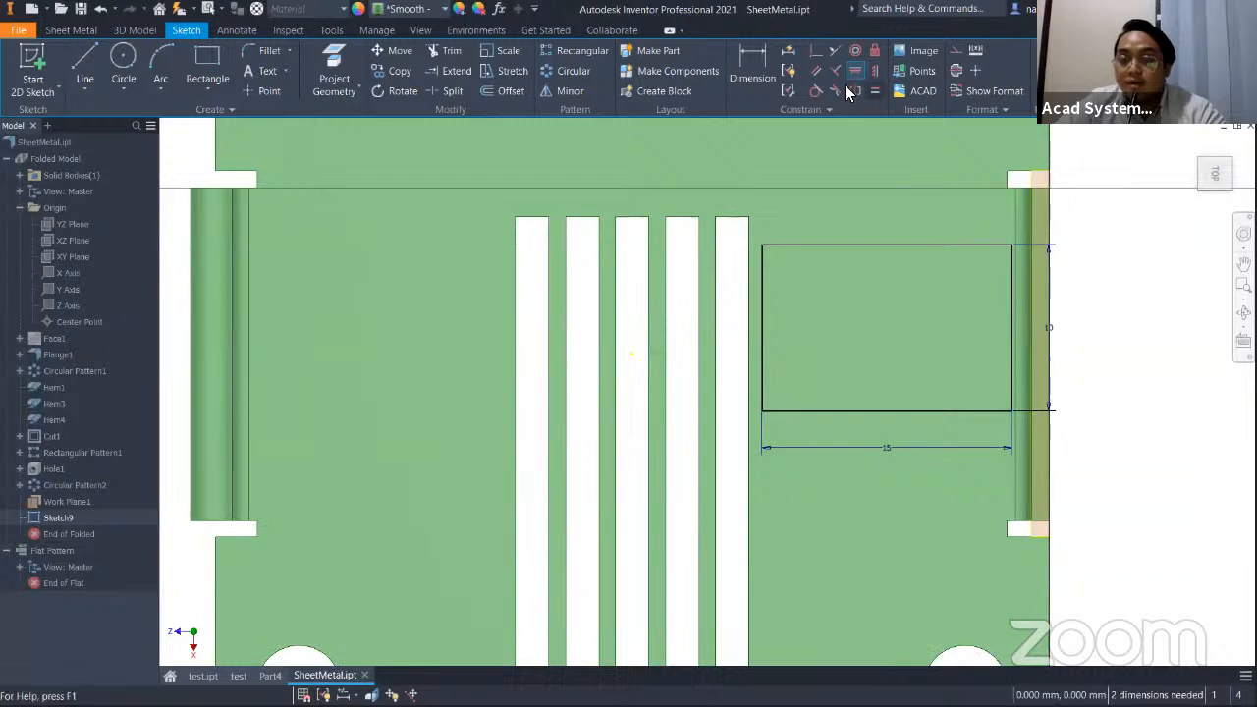
Align the midpoint of the rectangle's short side nearest the flange with the flange edge's midpoint using a Vertical constraint.
{"action": "left_click", "coordinate": [873, 71]}
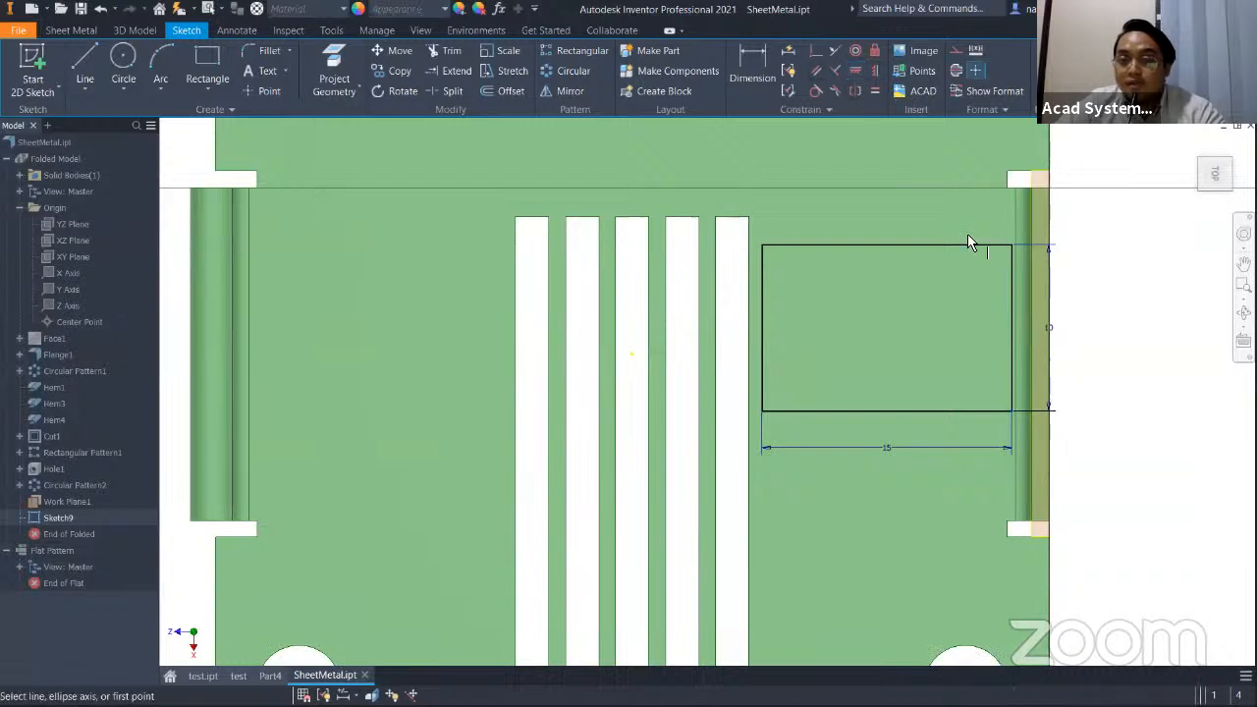
{"action": "left_click", "coordinate": [1012, 329]}
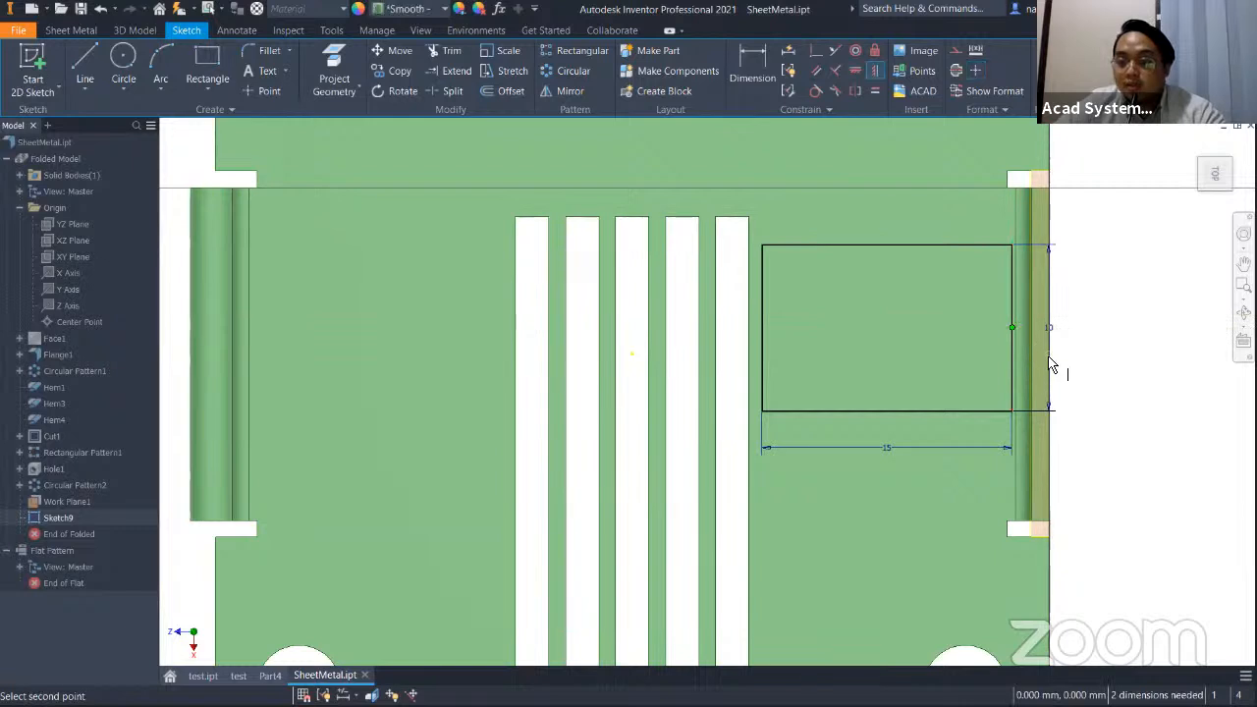
{"action": "left_click", "coordinate": [1051, 360]}
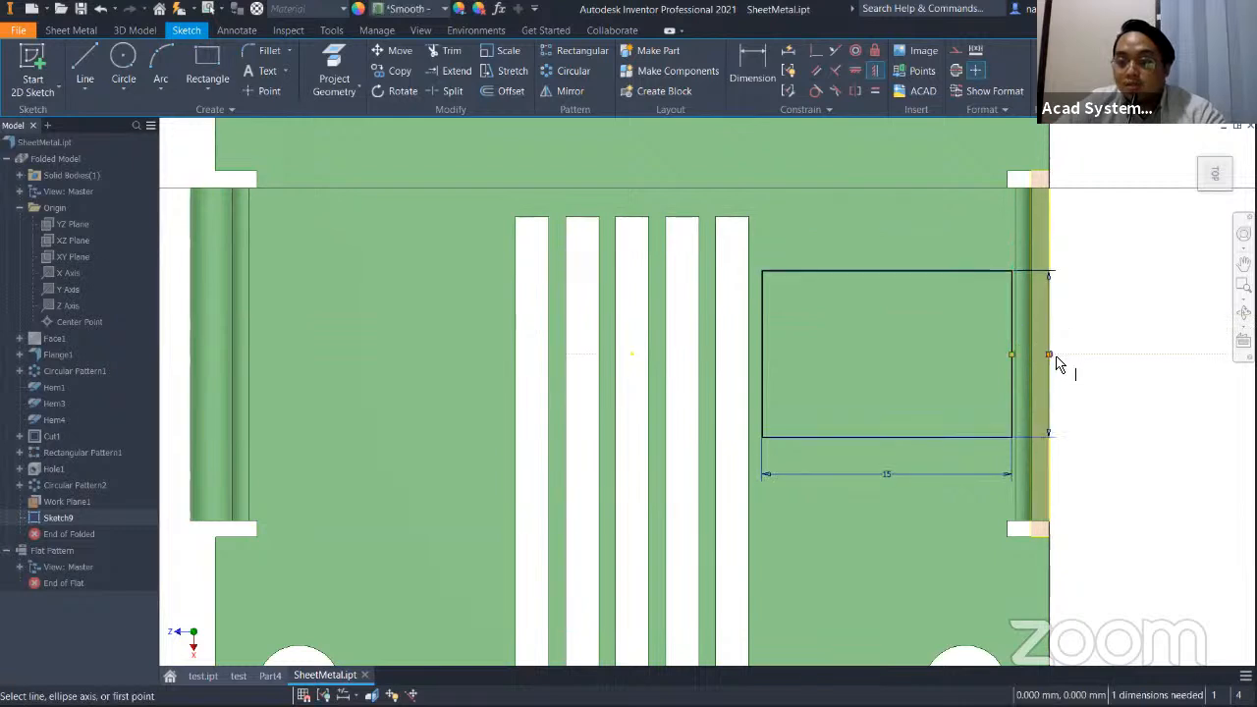
Try to align the rectangle's short side with the unhemmed flange's outer edge using a Horizontal constraint, and undo it.
{"action": "left_click", "coordinate": [852, 73]}
{"action": "left_click", "coordinate": [1014, 436]}
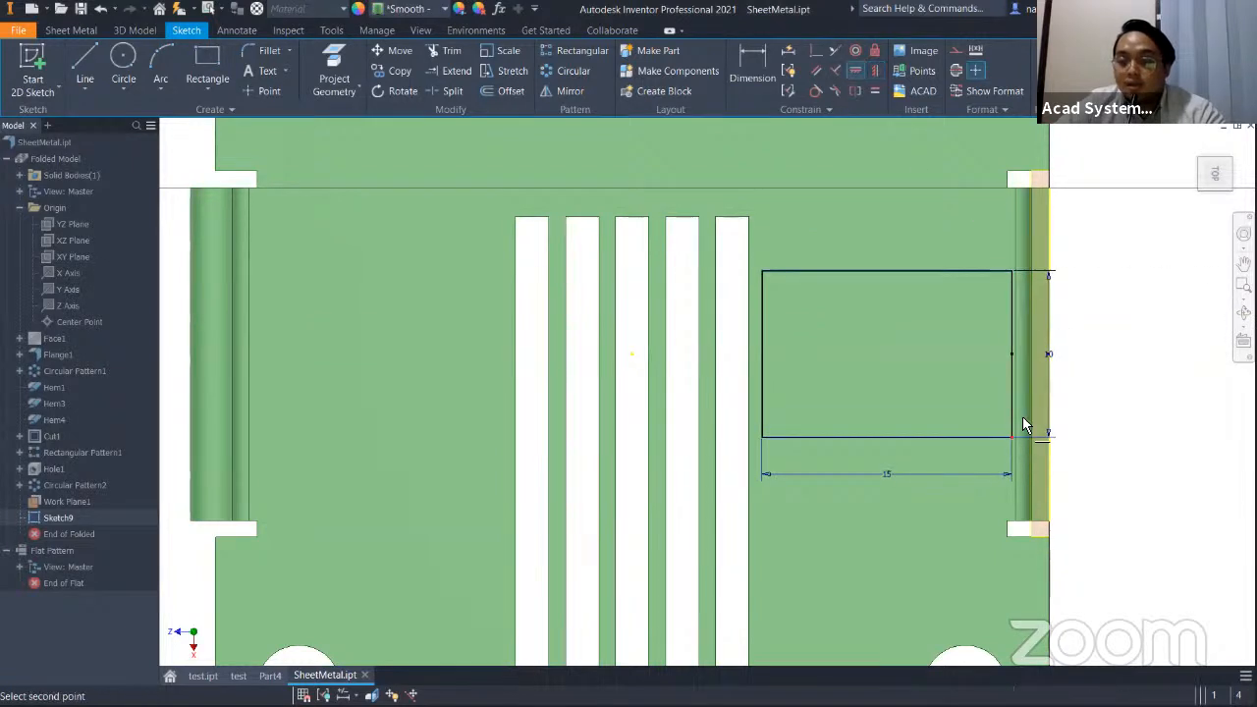
{"action": "left_click", "coordinate": [1049, 359]}
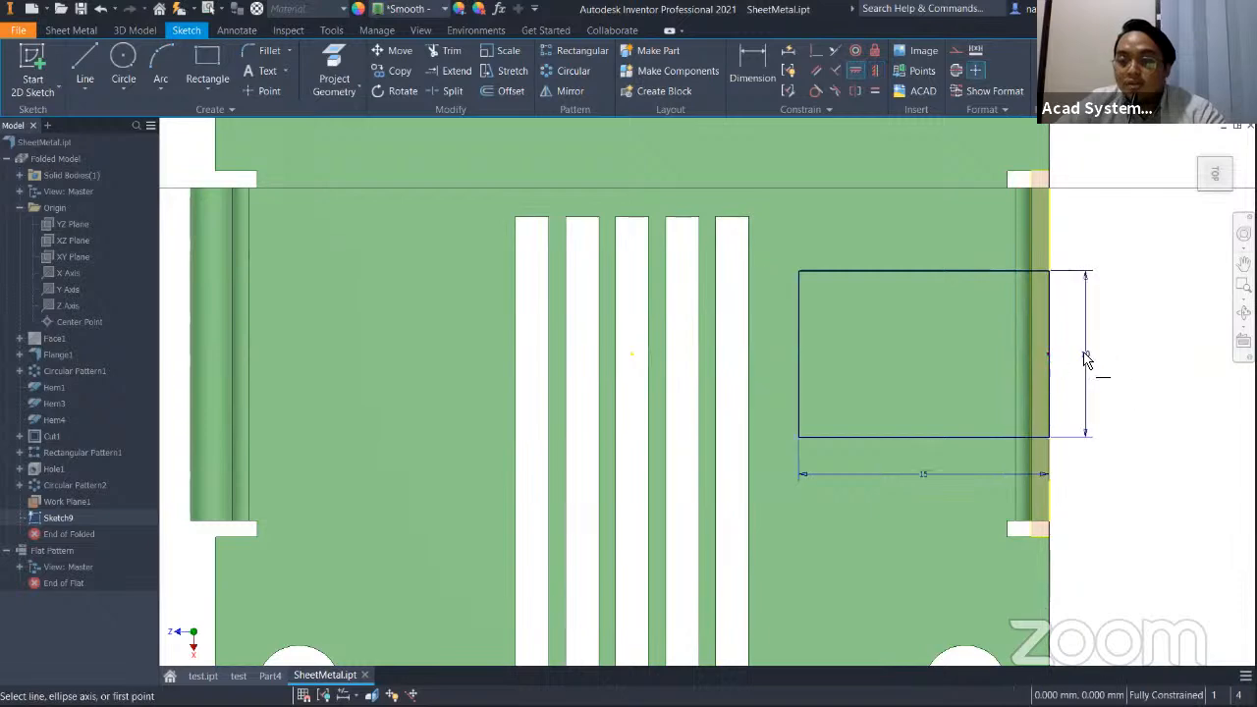
{"action": "middle_click_drag", "start_coordinate": [1058, 398], "coordinate": [1022, 315], "text": "shift"}
{"action": "scroll", "coordinate": [1060, 326], "scroll_direction": "up", "scroll_amount": 3}
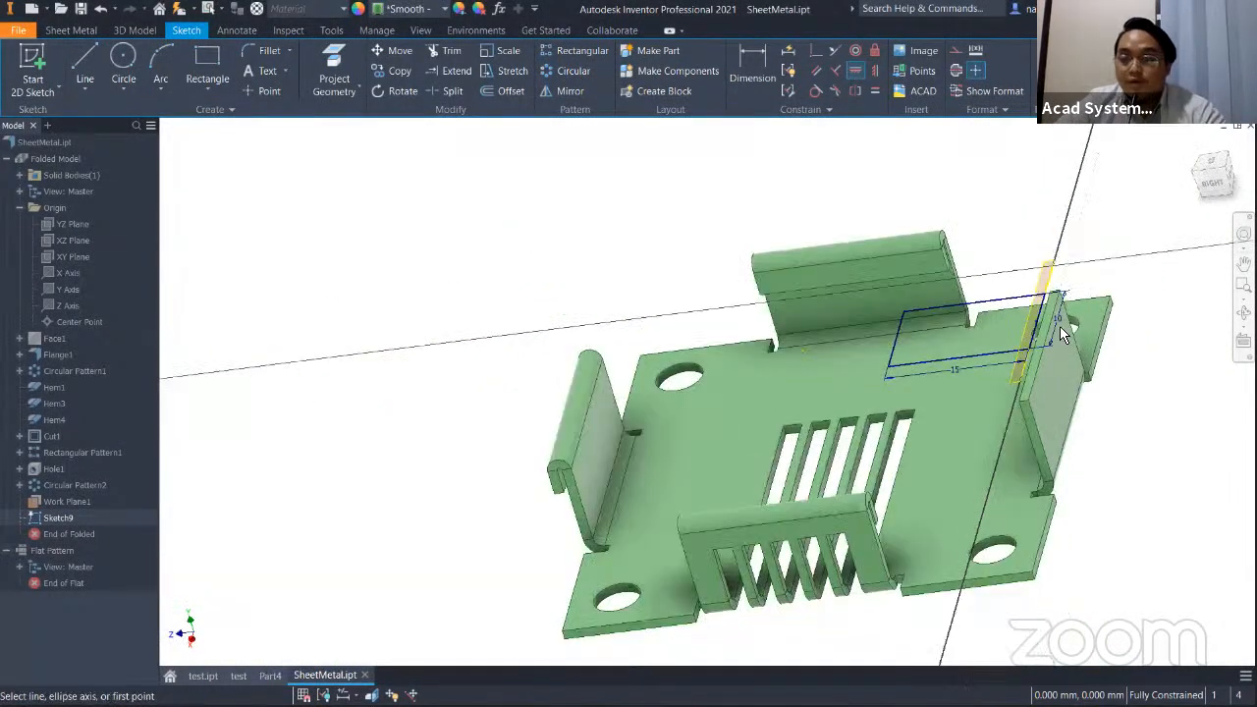
{"action": "scroll", "coordinate": [1059, 326], "scroll_direction": "down", "scroll_amount": 3}
{"action": "key", "text": "ctrl+z"}
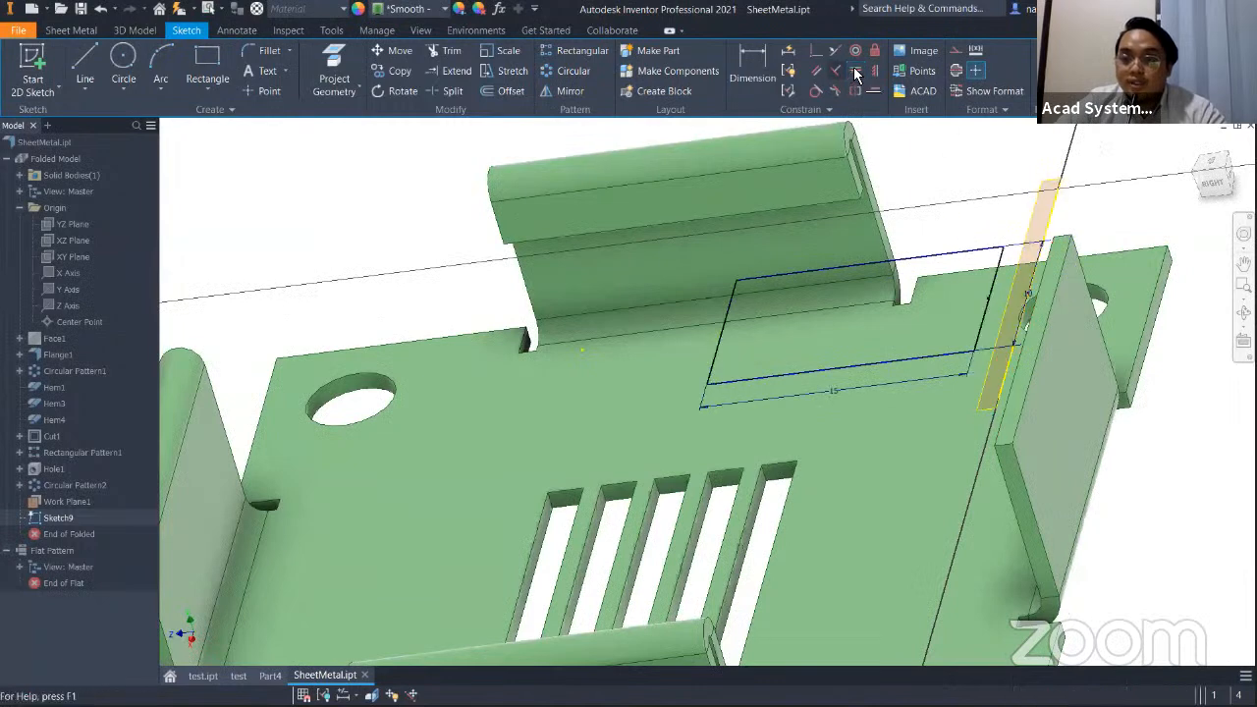
Align the rectangle's short side with the unhemmed flange's inner edge using a Horizontal constraint and finish the sketch.
{"action": "left_click", "coordinate": [972, 348]}
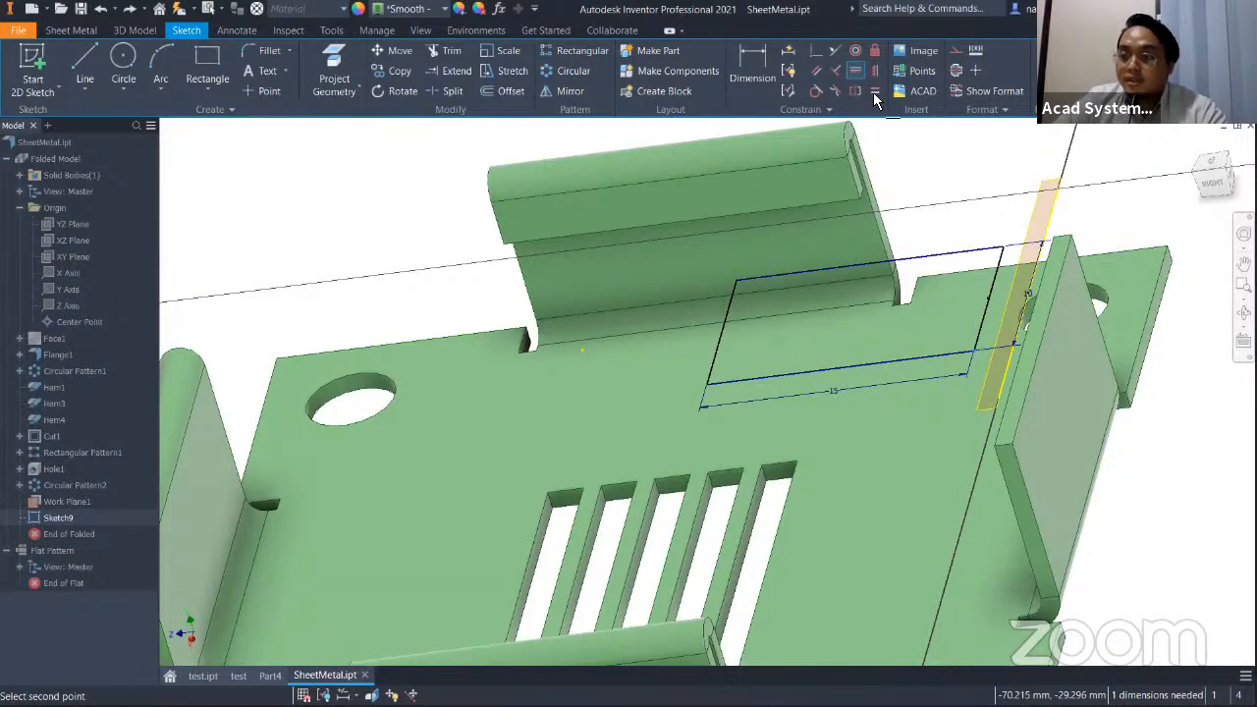
{"action": "key", "text": "F5"}
{"action": "key", "text": "F5"}
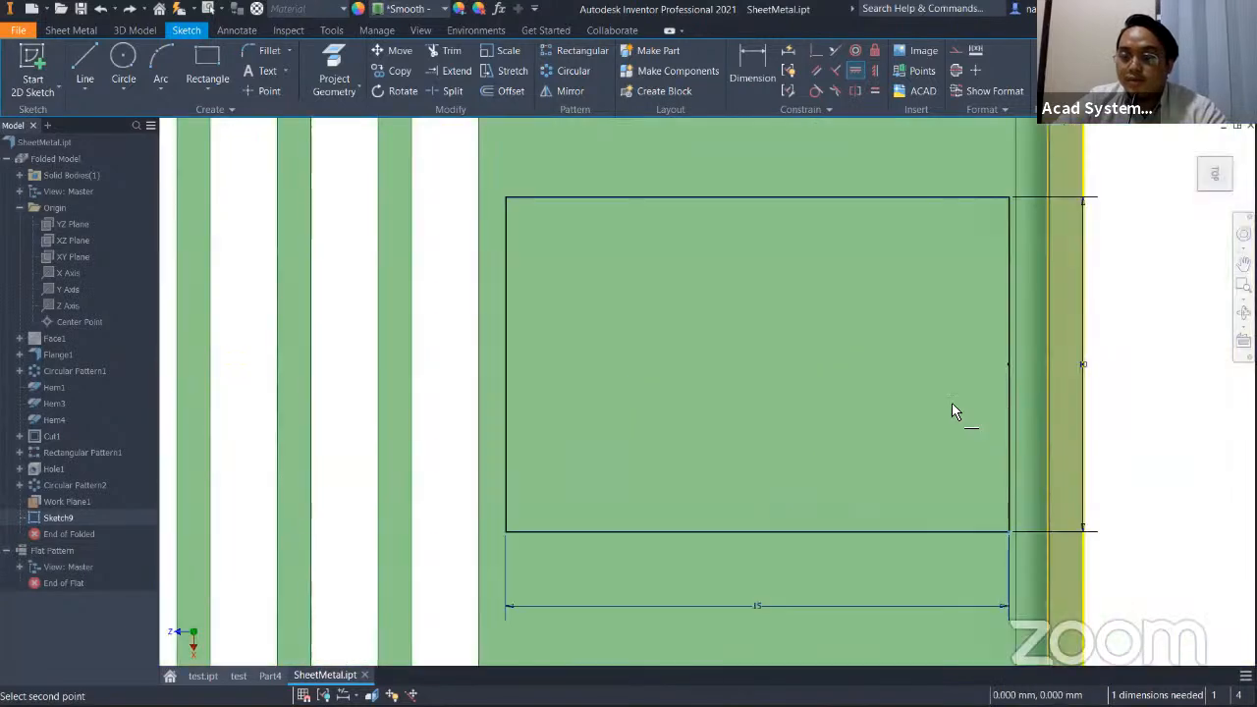
{"action": "scroll", "coordinate": [946, 403], "scroll_direction": "down", "scroll_amount": 4}
{"action": "middle_click_drag", "start_coordinate": [884, 396], "coordinate": [794, 389]}
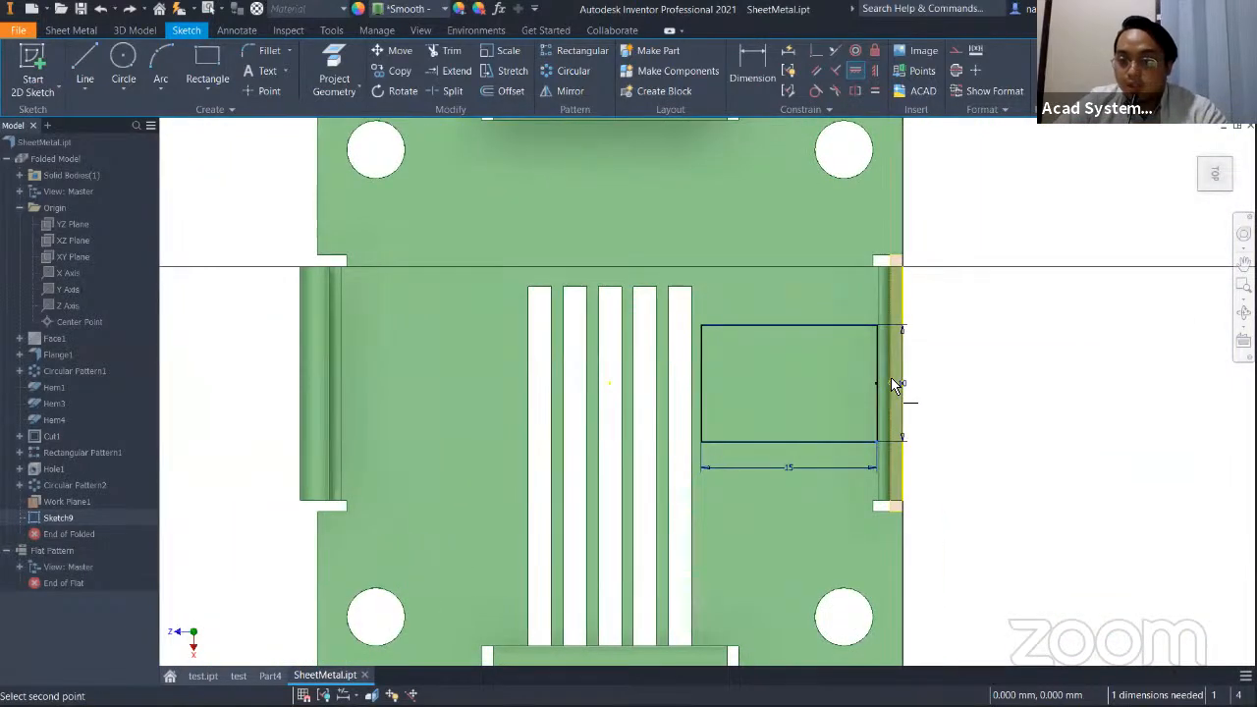
{"action": "left_click", "coordinate": [900, 384]}
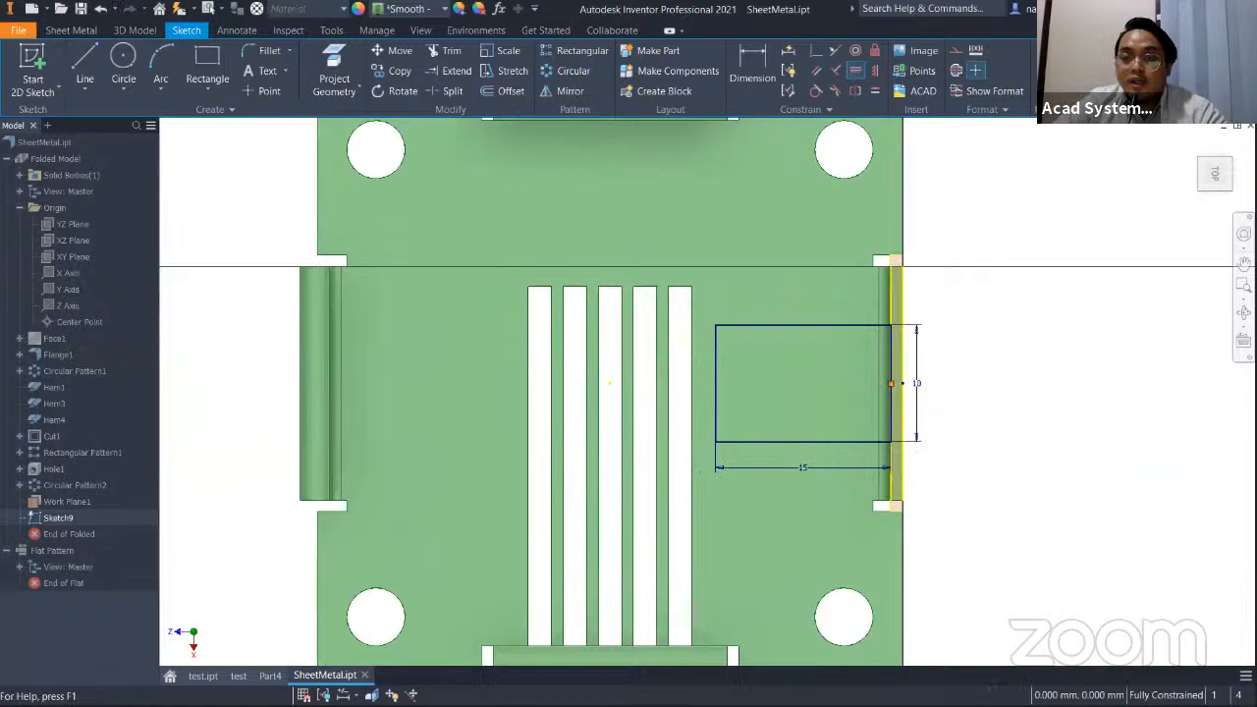
{"action": "middle_click_drag", "start_coordinate": [899, 384], "coordinate": [834, 172], "text": "shift"}
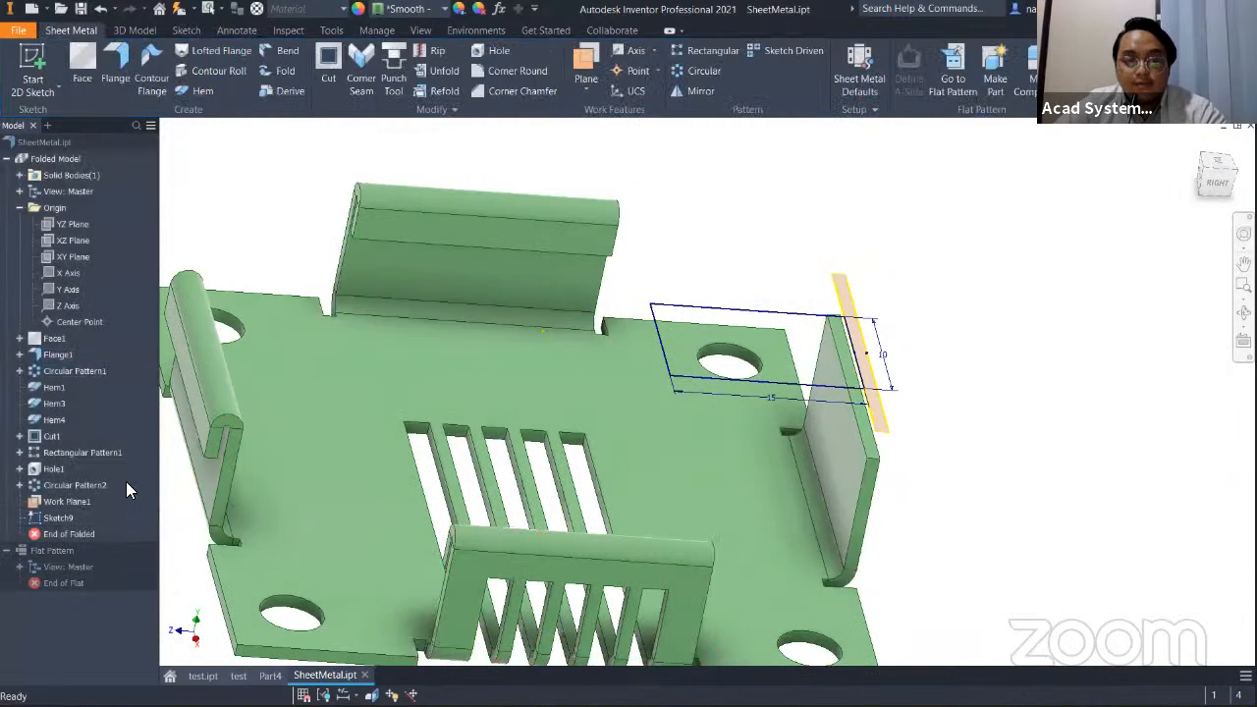
Hide the offset work plane and create a sheet metal Face from the rectangular profile with the default offset direction.
{"action": "right_click", "coordinate": [121, 533]}
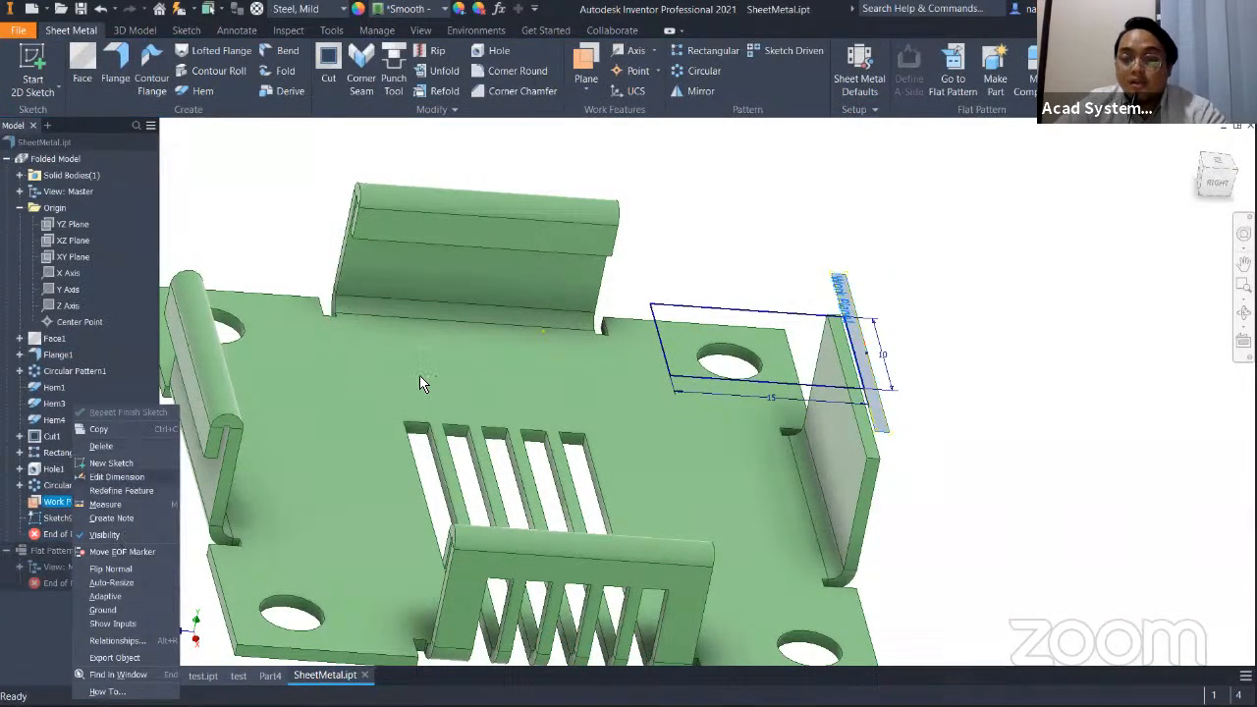
{"action": "key", "text": "Escape"}
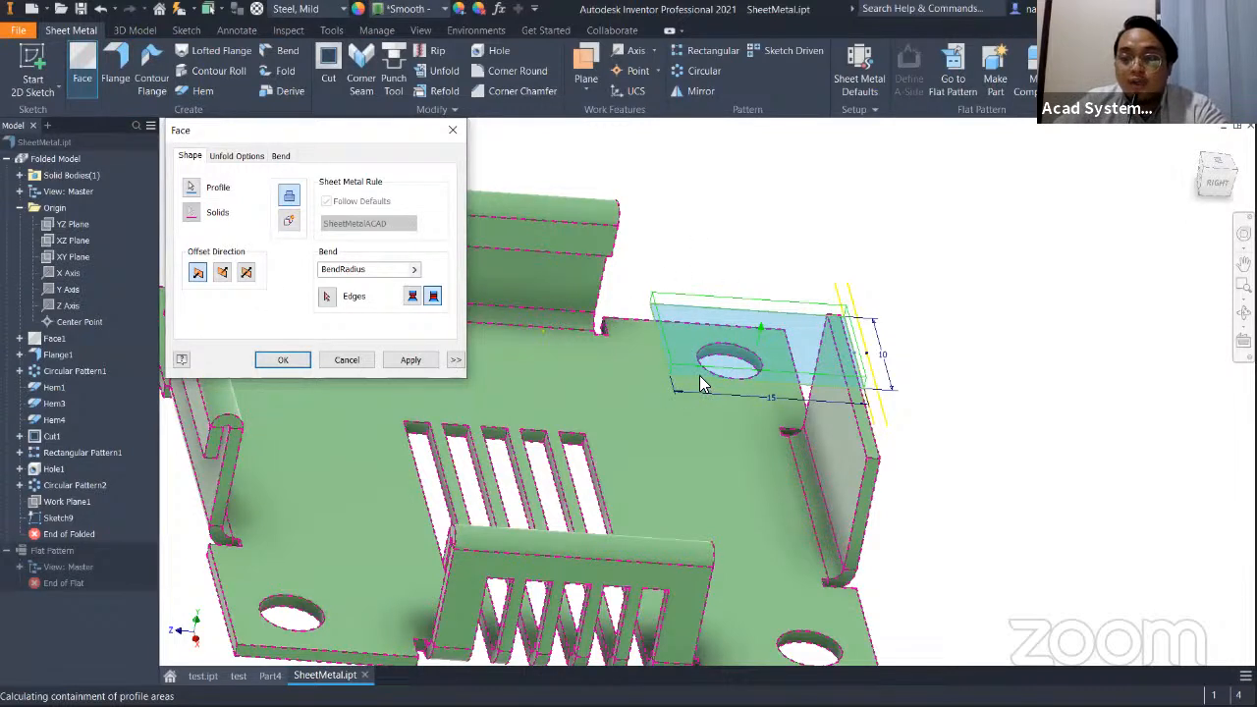
{"action": "left_click", "coordinate": [409, 361]}
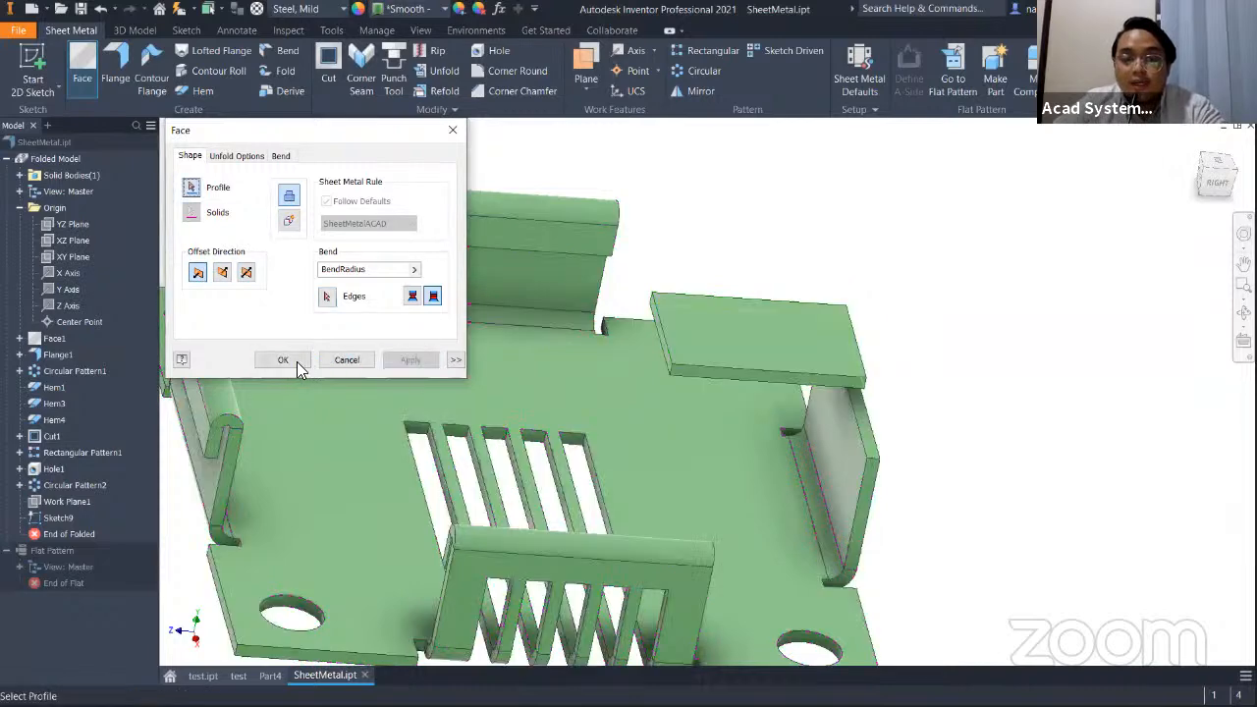
{"action": "left_click", "coordinate": [346, 359]}
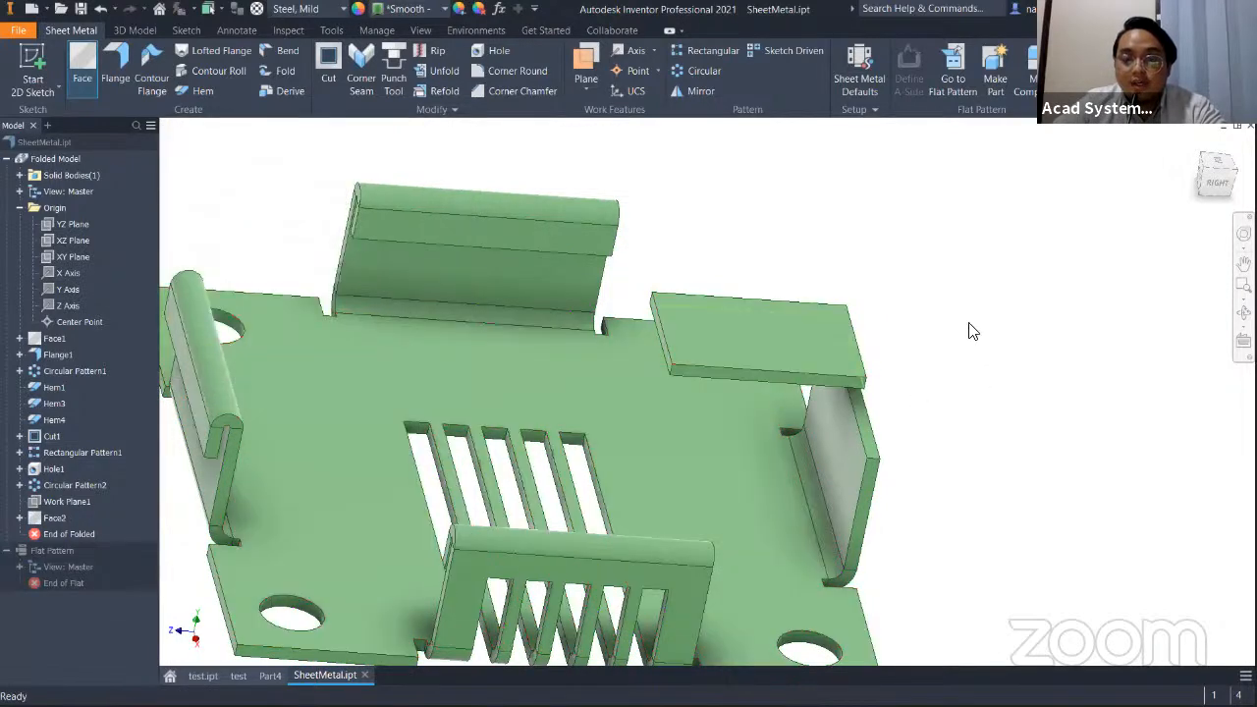
Create a Bend joining the new face's end edge to the unhemmed flange's outer top edge, using the BendRadius parameter.
{"action": "middle_click_drag", "start_coordinate": [861, 458], "coordinate": [800, 339], "text": "shift"}
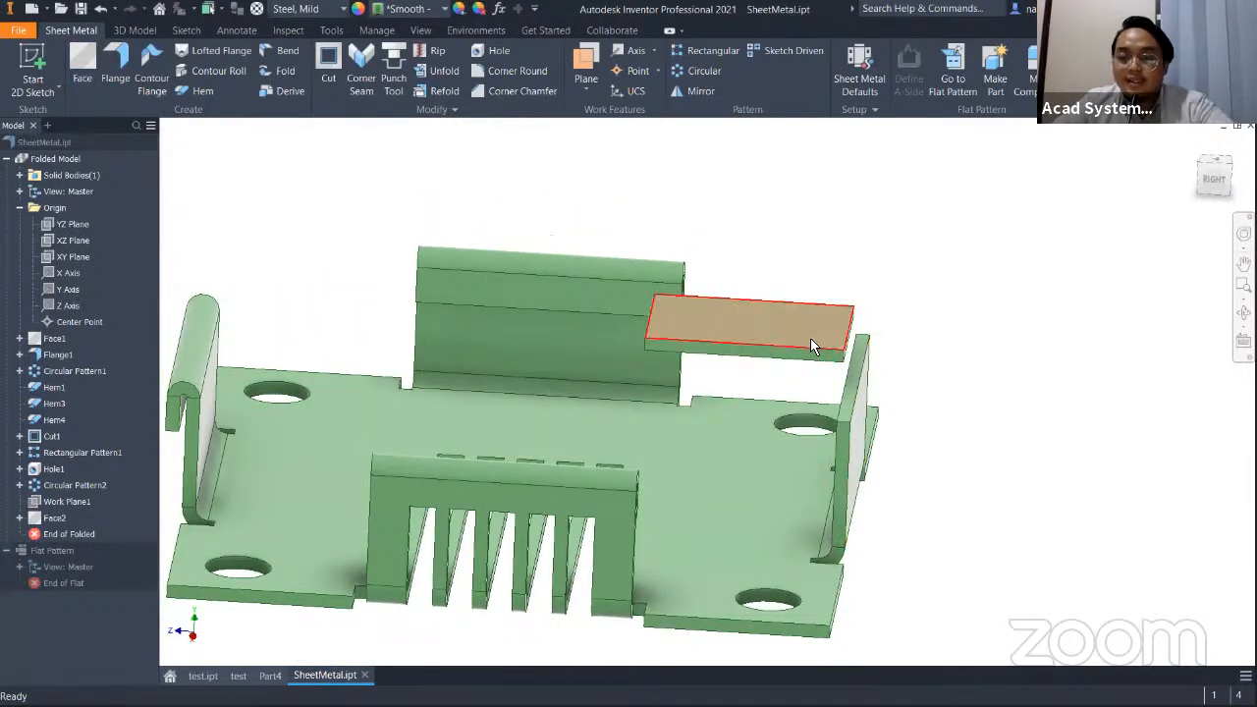
{"action": "left_click", "coordinate": [281, 52]}
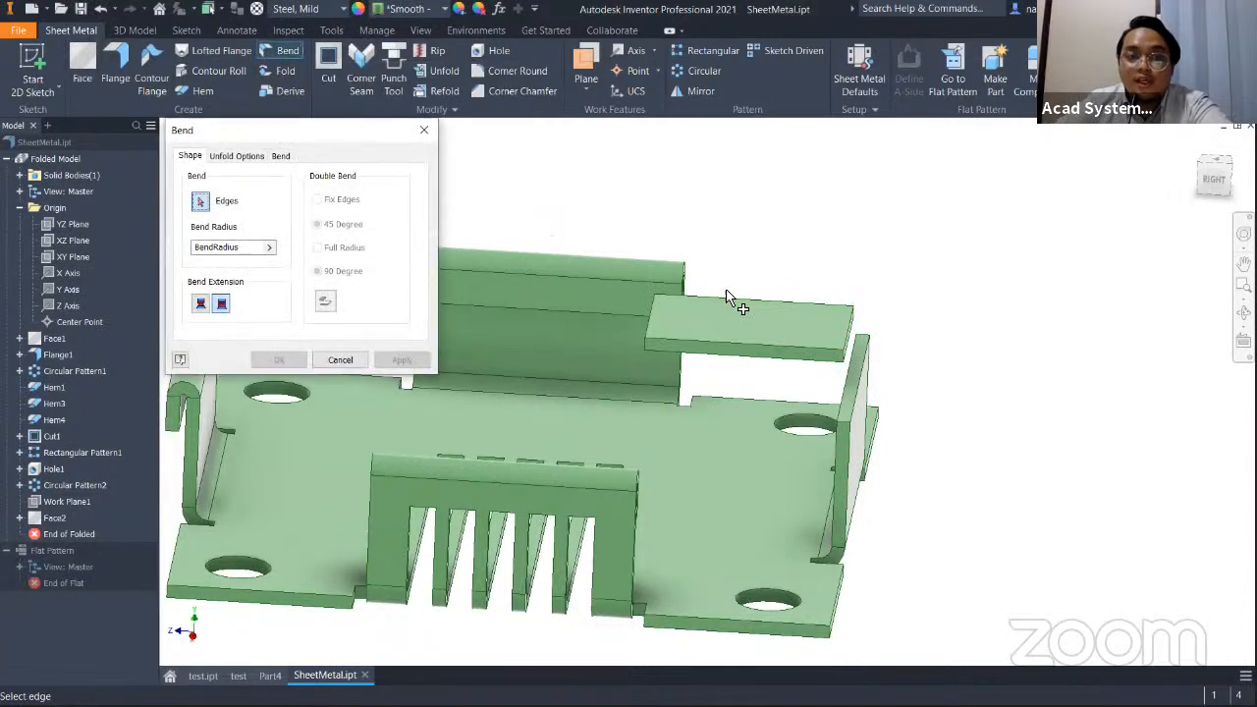
{"action": "scroll", "coordinate": [850, 344], "scroll_direction": "down", "scroll_amount": 3}
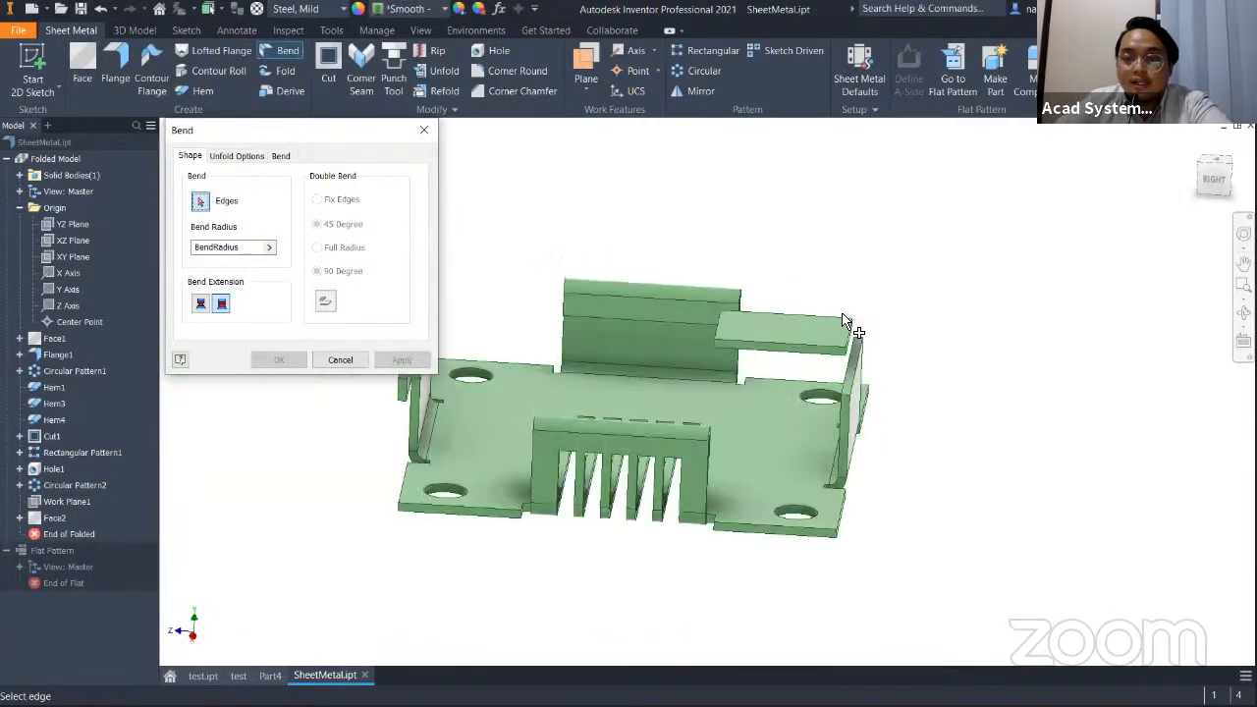
{"action": "scroll", "coordinate": [843, 319], "scroll_direction": "up", "scroll_amount": 4}
{"action": "left_click", "coordinate": [844, 319]}
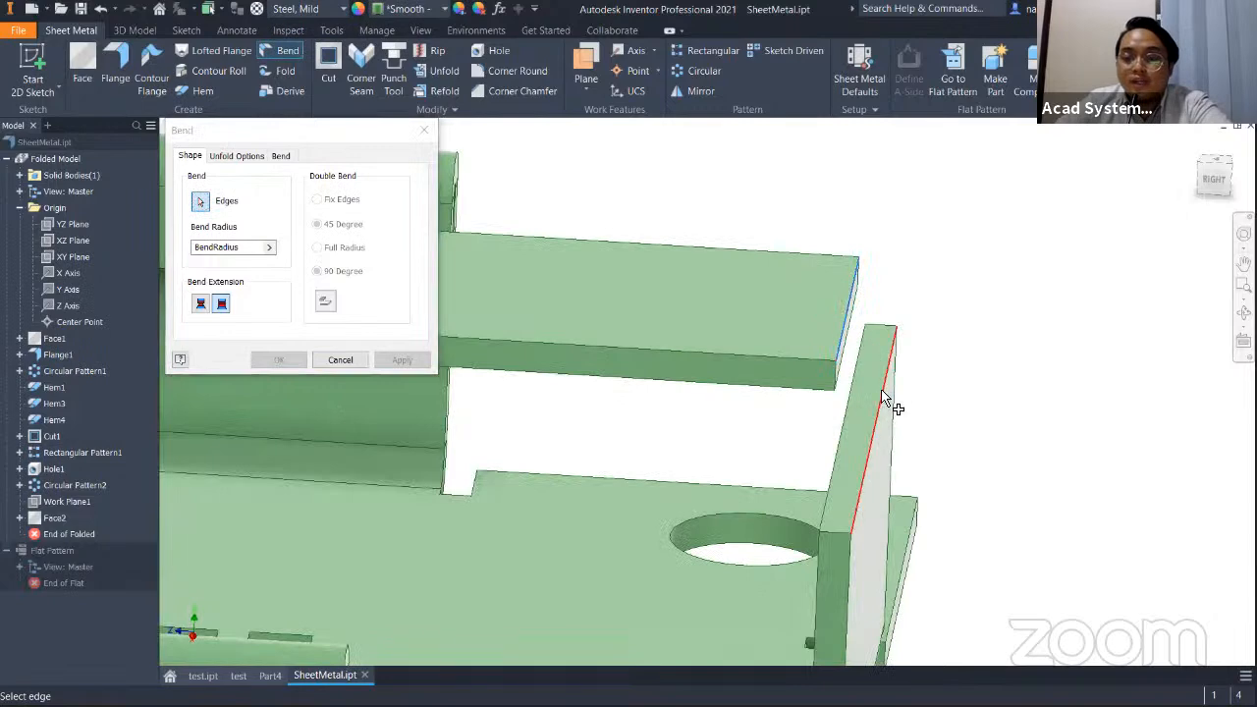
{"action": "left_click", "coordinate": [881, 398]}
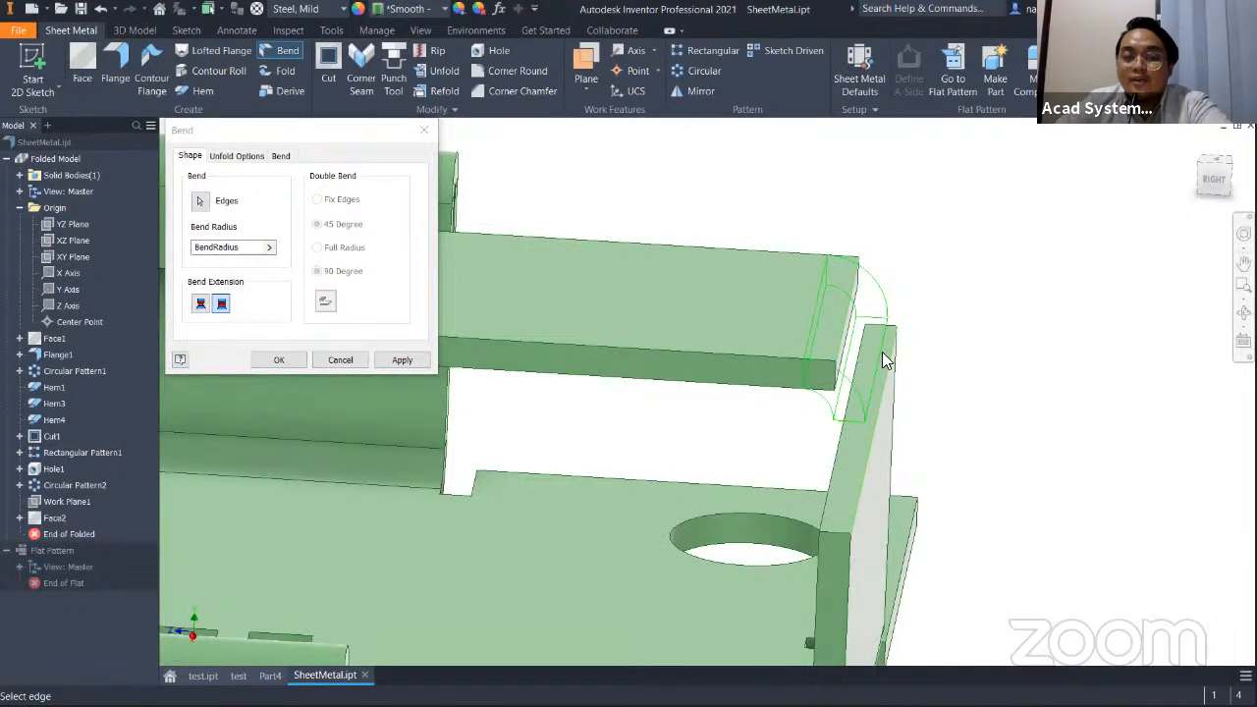
{"action": "left_click_drag", "start_coordinate": [761, 415], "coordinate": [334, 268]}
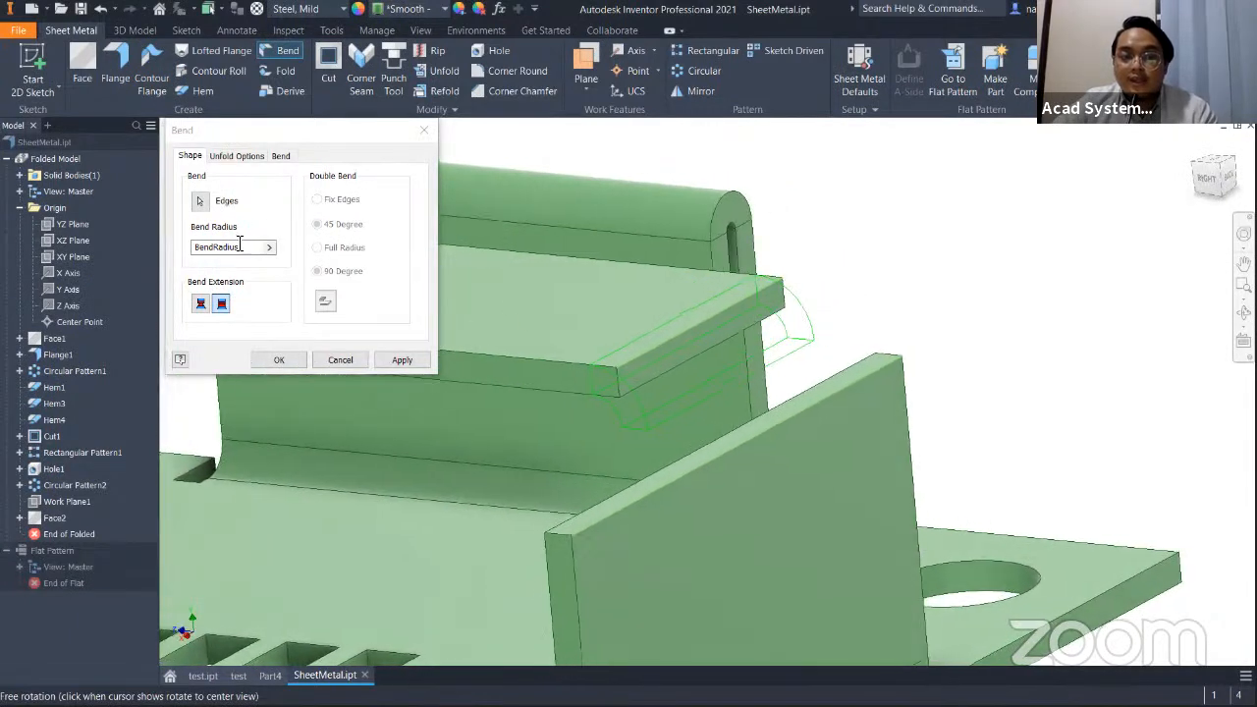
{"action": "left_click", "coordinate": [268, 249]}
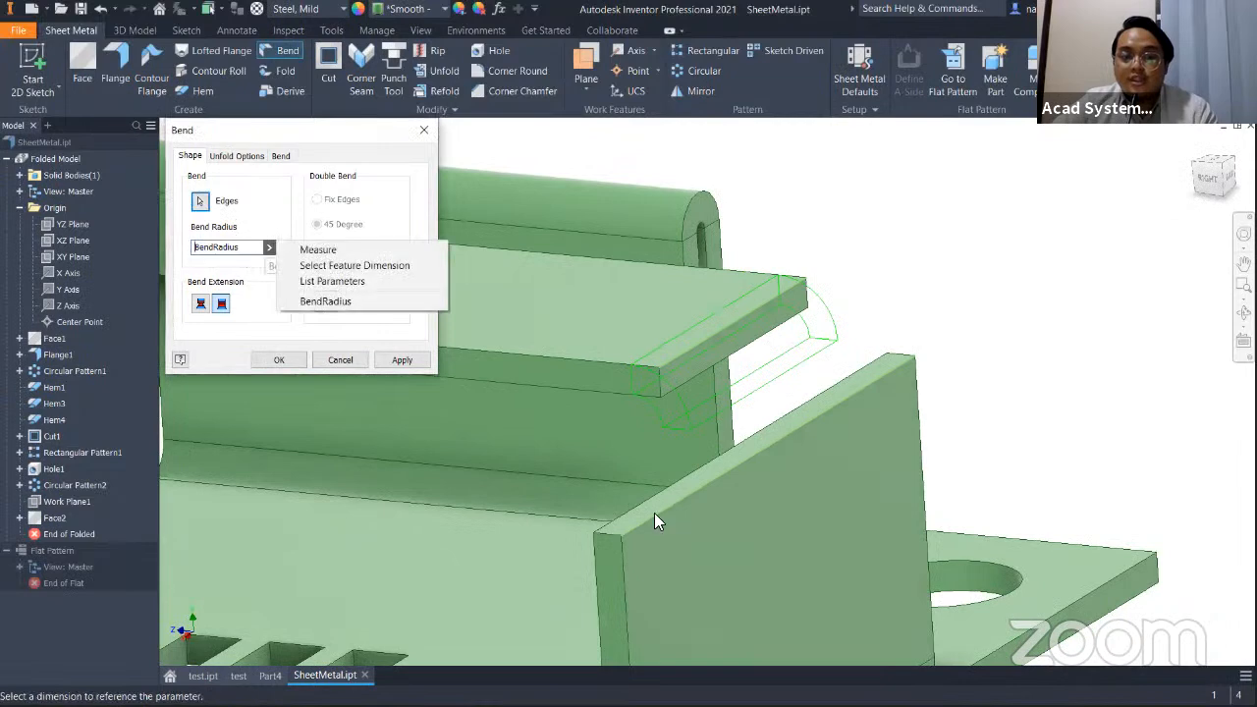
{"action": "left_click", "coordinate": [427, 198]}
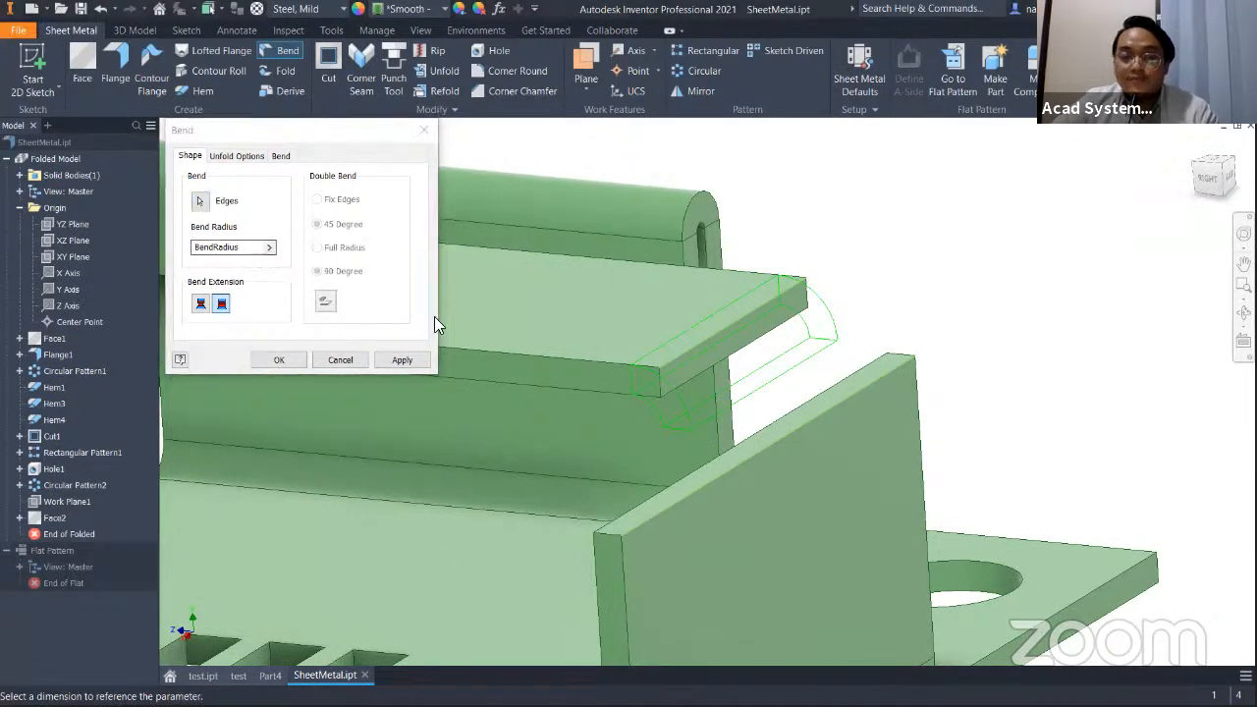
{"action": "left_click", "coordinate": [402, 361]}
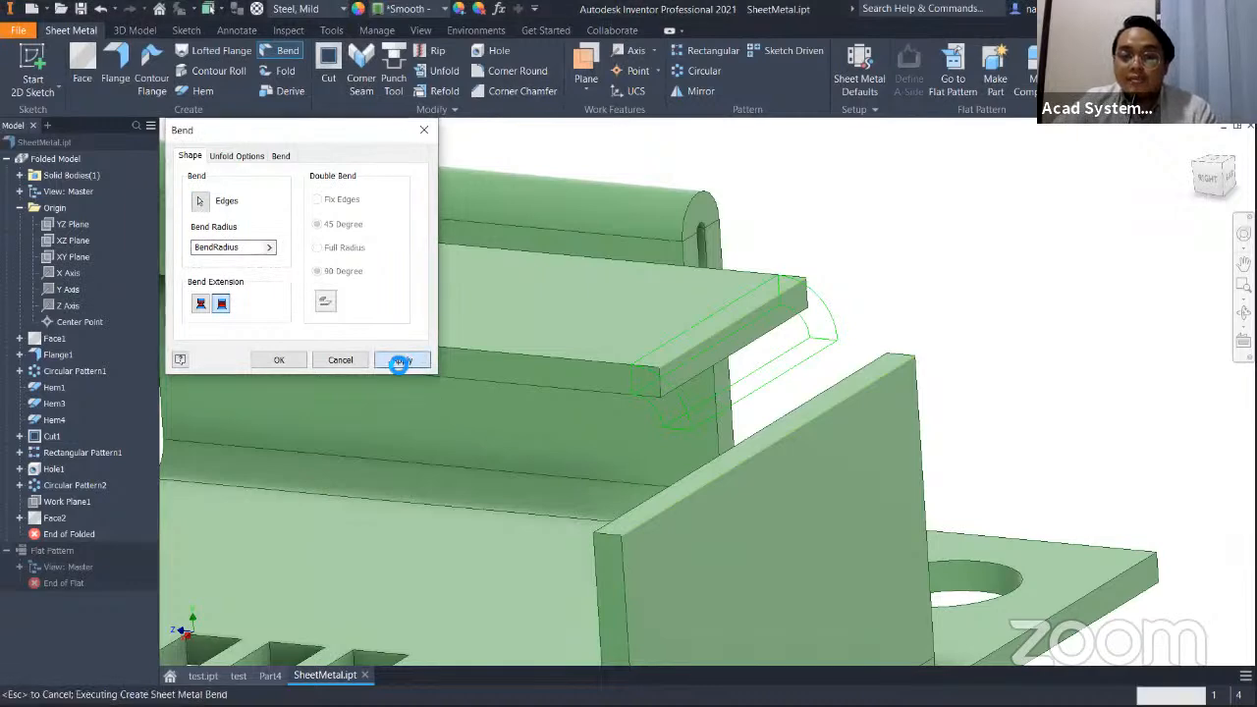
{"action": "left_click", "coordinate": [344, 359]}
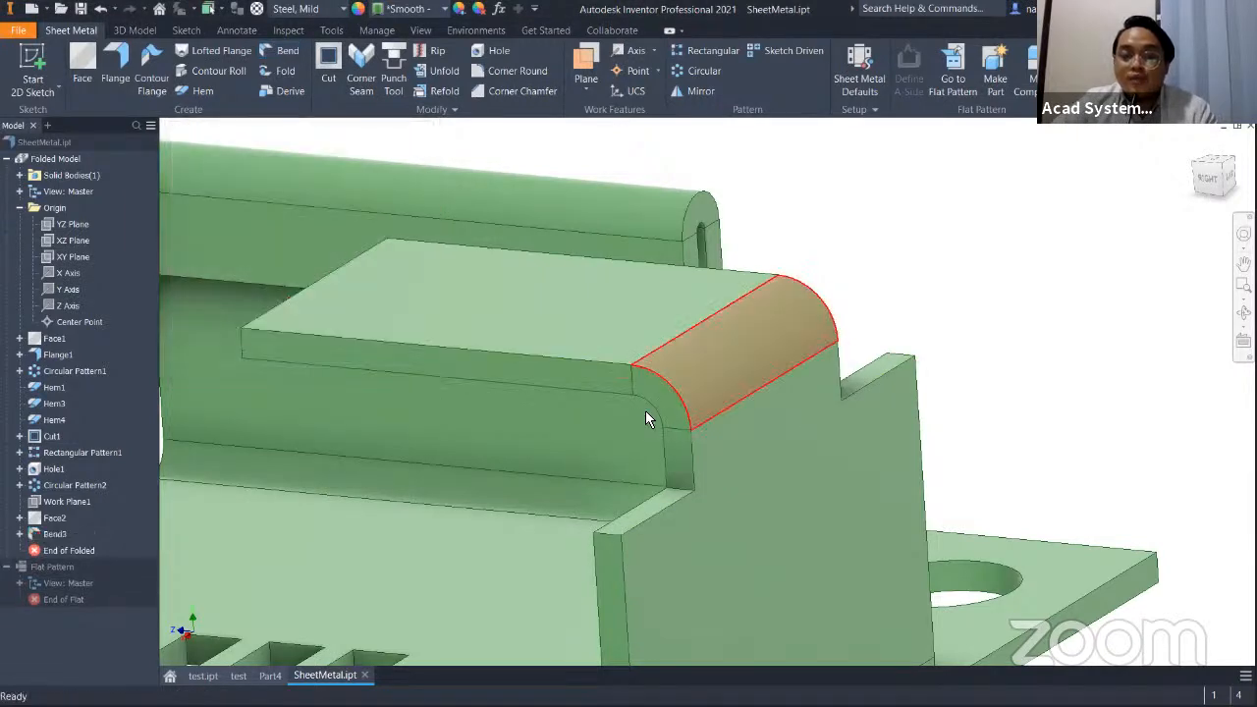
{"action": "scroll", "coordinate": [687, 421], "scroll_direction": "up", "scroll_amount": 3}
{"action": "scroll", "coordinate": [725, 495], "scroll_direction": "down", "scroll_amount": 4}
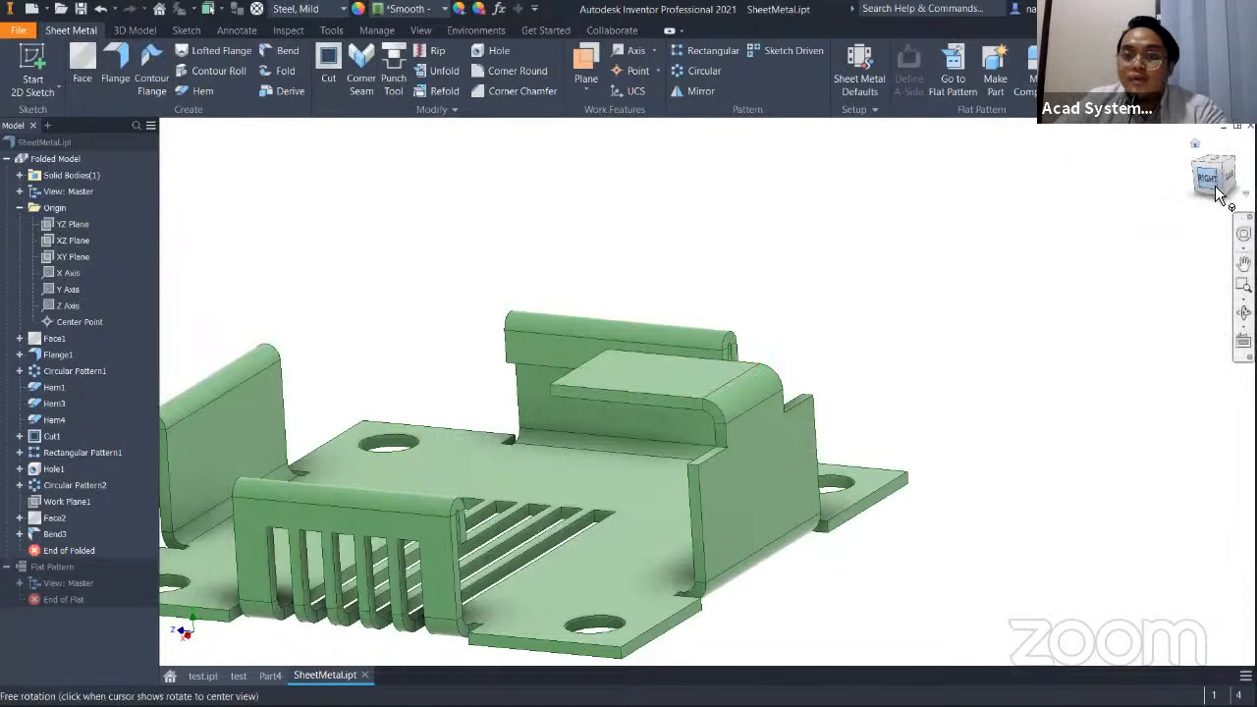
{"action": "left_click_drag", "start_coordinate": [1208, 192], "coordinate": [1201, 141]}
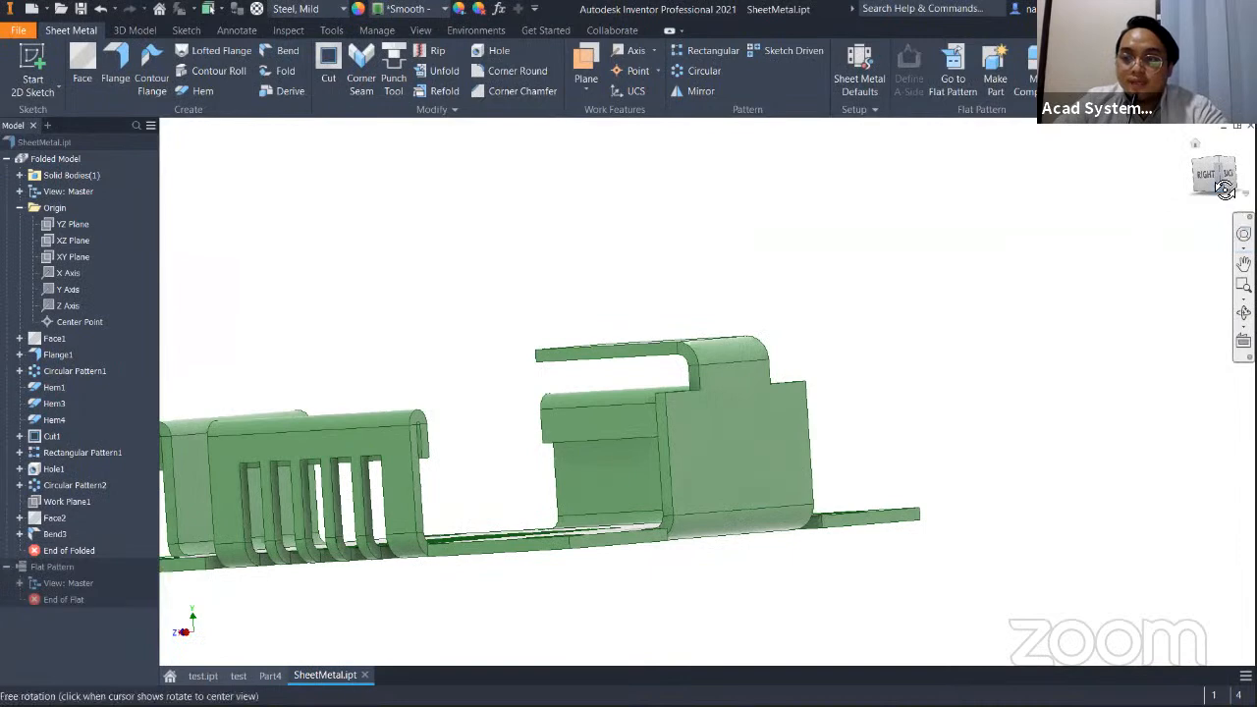
{"action": "left_click", "coordinate": [1220, 192]}
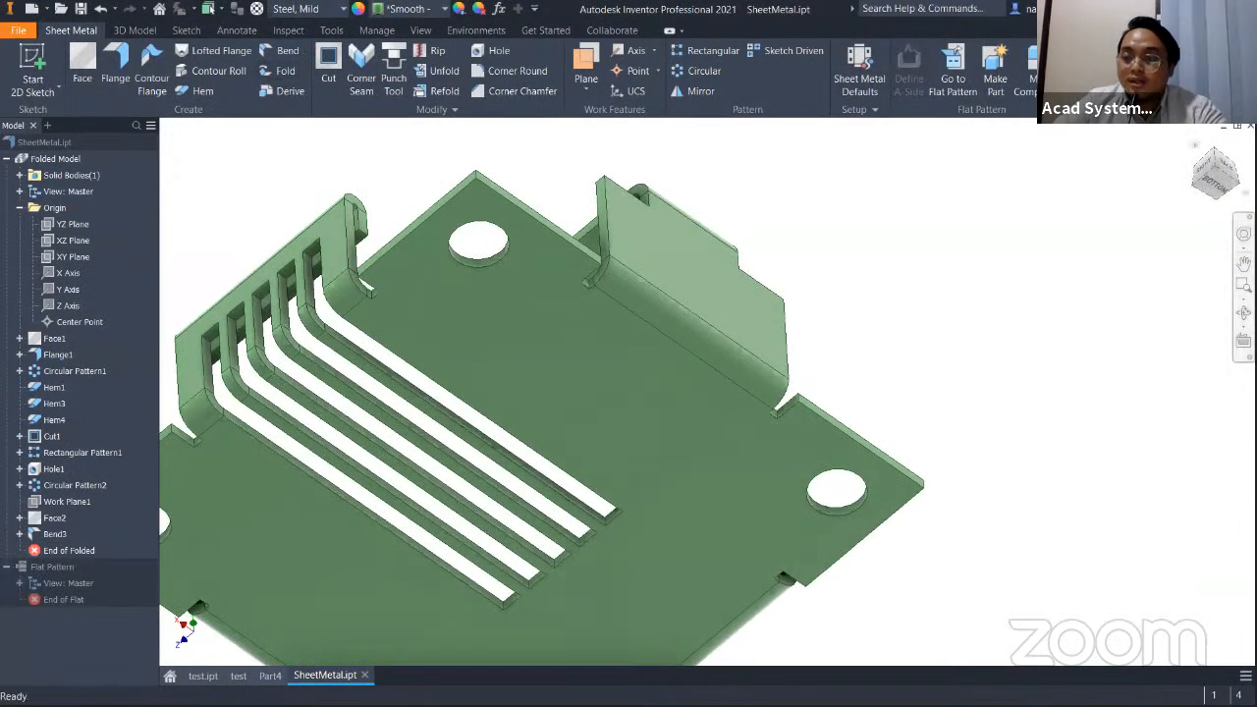
{"action": "left_click", "coordinate": [1211, 173]}
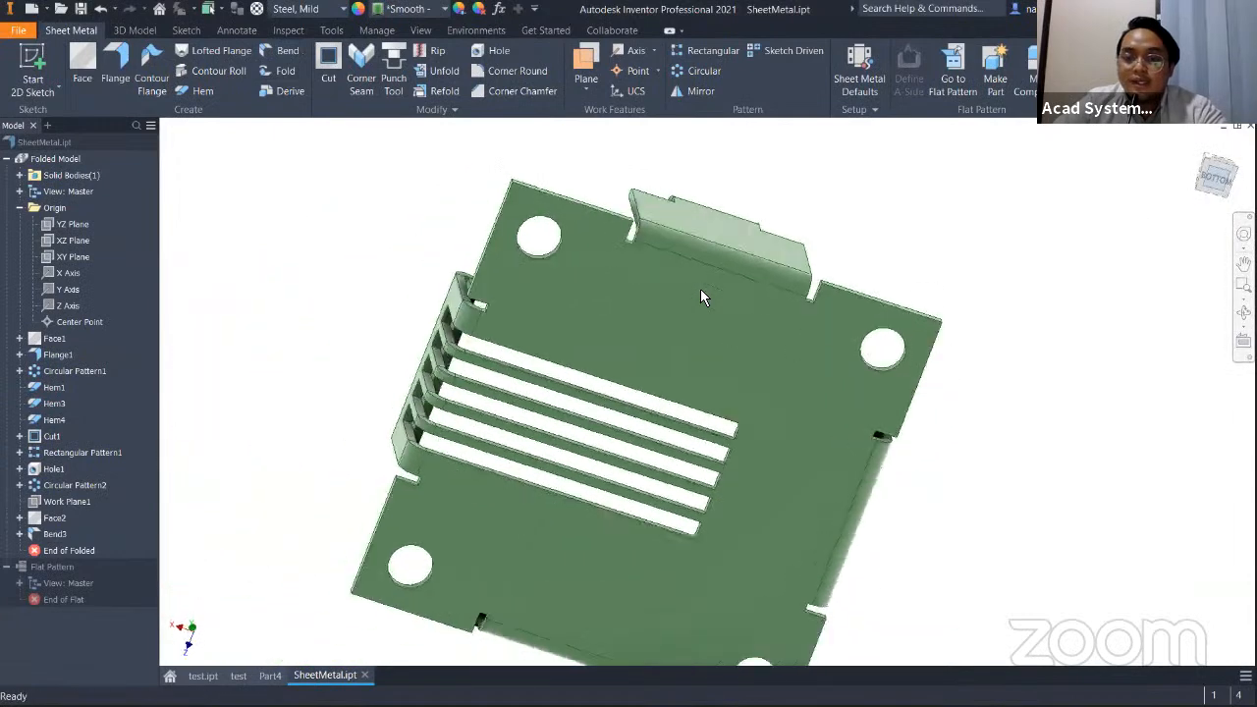
Sketch a diagonal line between opposite corners of the base plate's underside and finish the sketch.
{"action": "left_click", "coordinate": [712, 288]}
{"action": "left_click", "coordinate": [802, 283]}
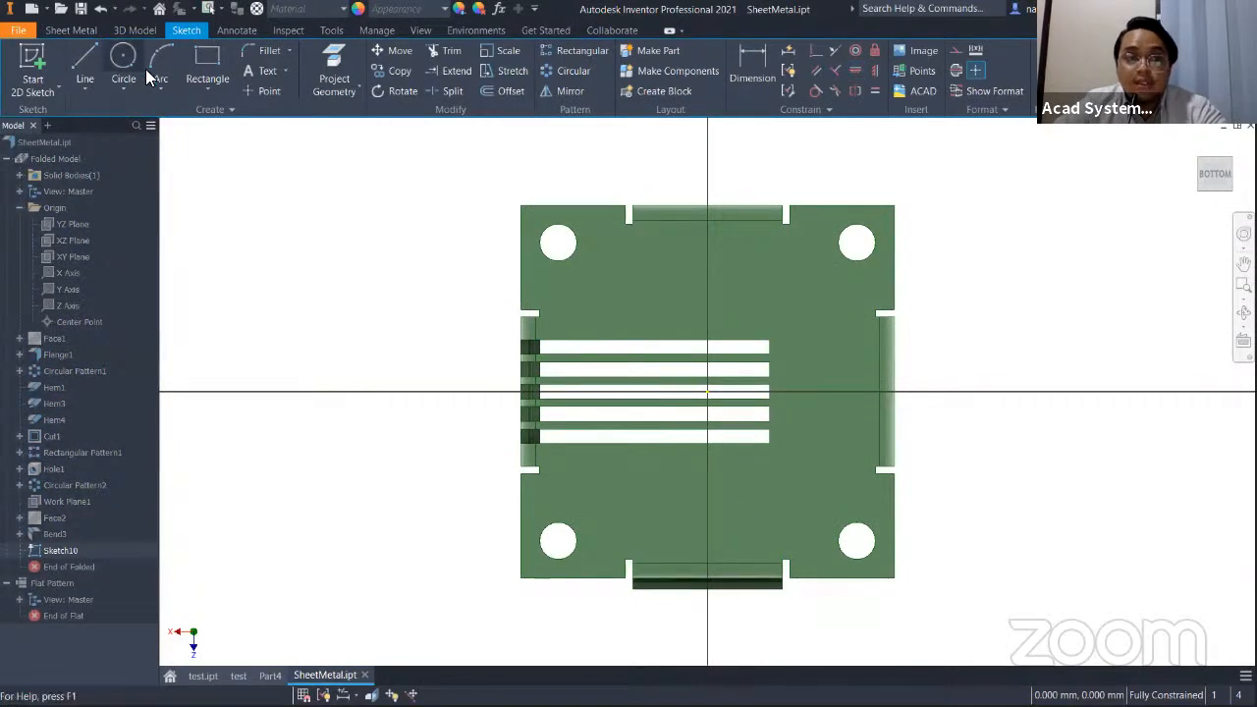
{"action": "left_click", "coordinate": [352, 91]}
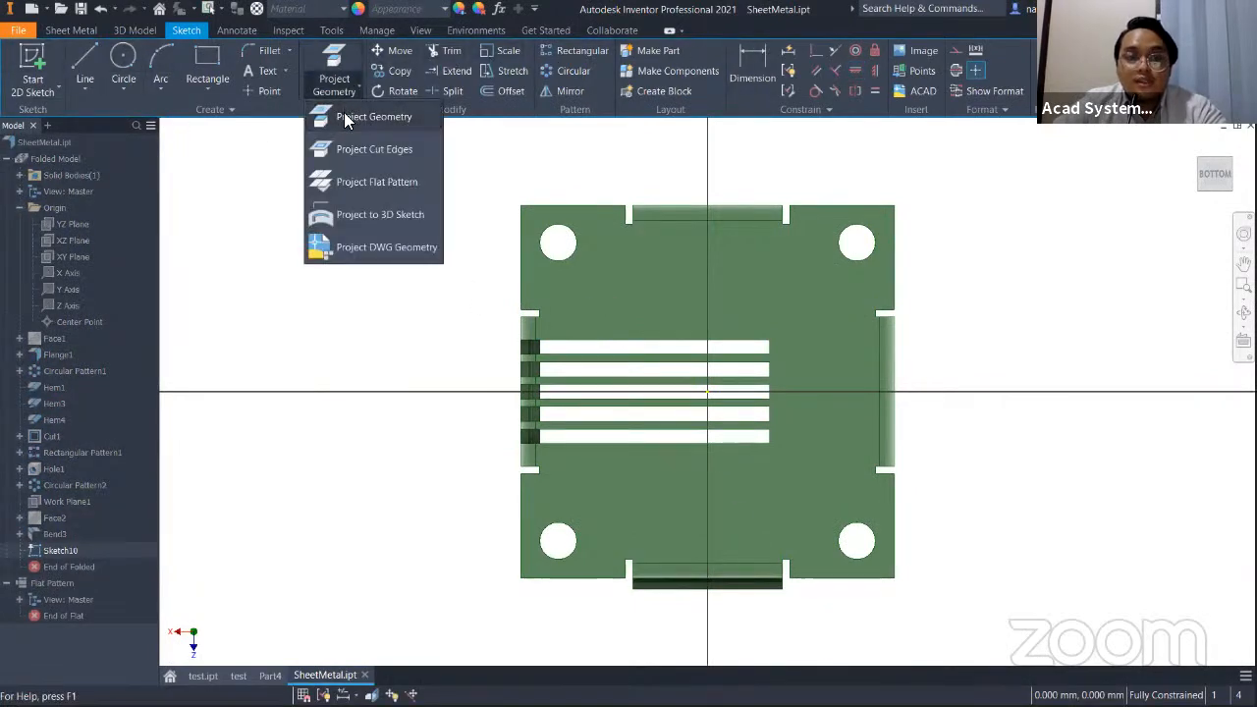
{"action": "left_click", "coordinate": [345, 116]}
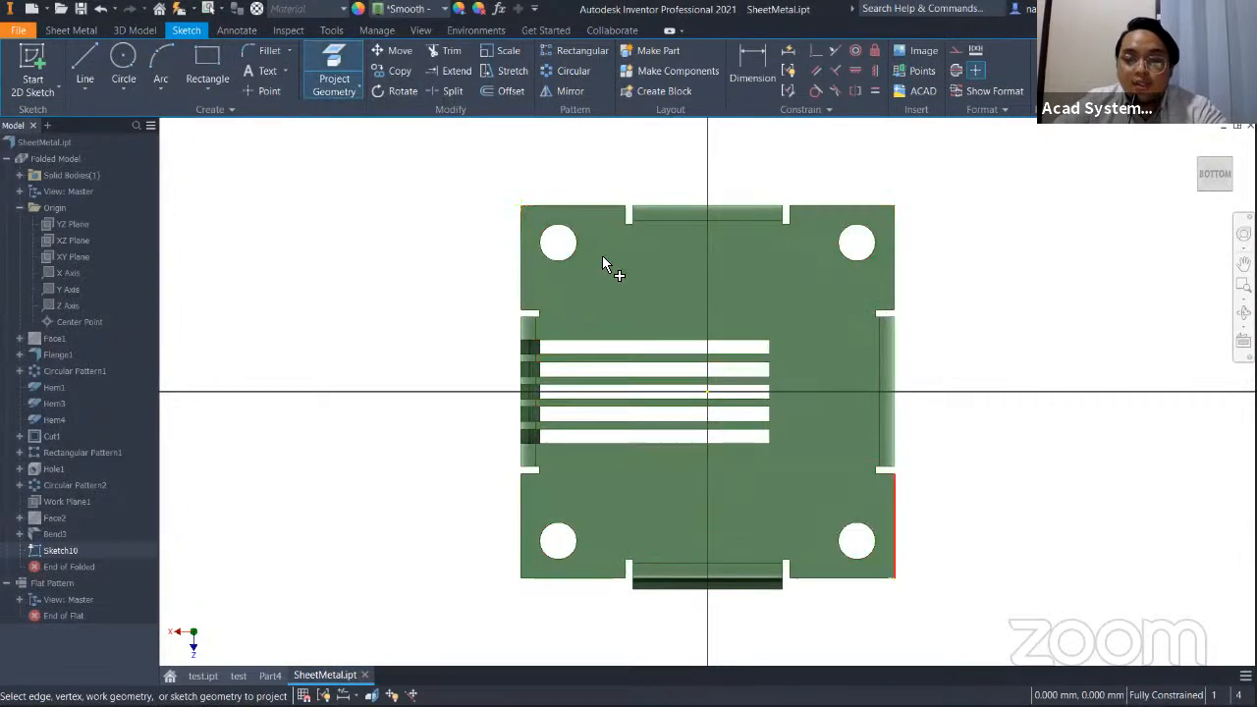
{"action": "left_click", "coordinate": [86, 59]}
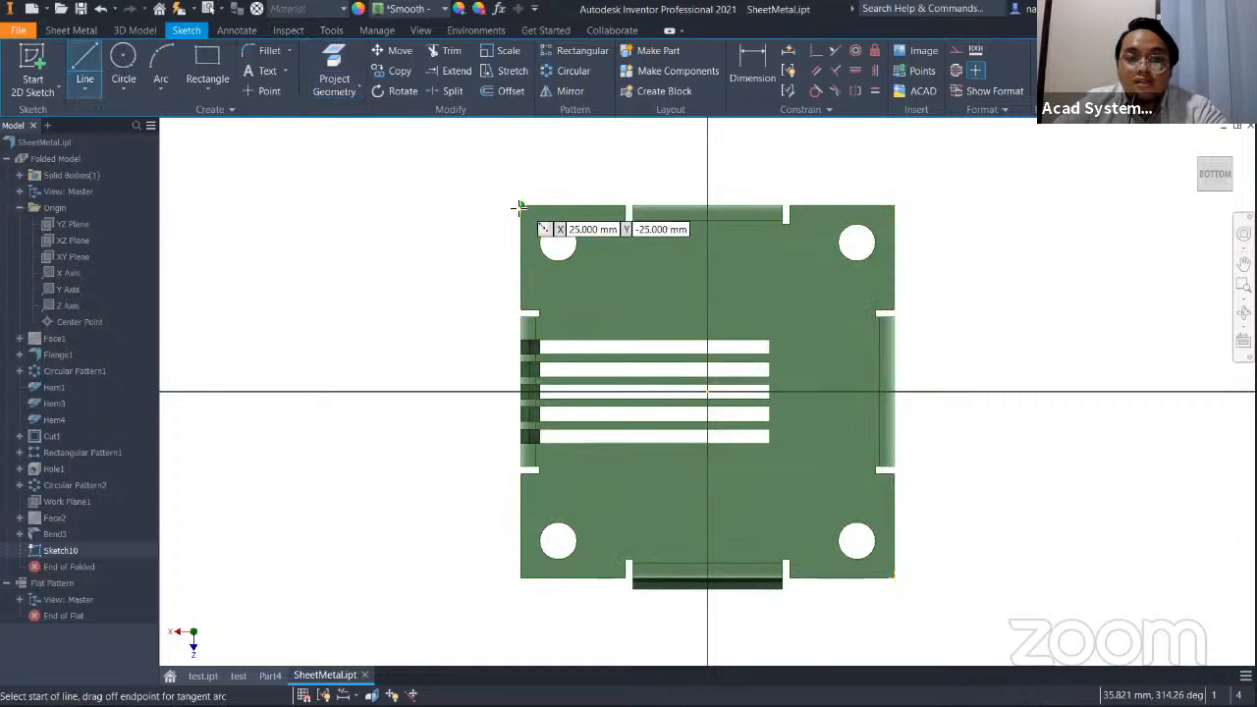
{"action": "left_click", "coordinate": [521, 207]}
{"action": "left_click", "coordinate": [894, 578]}
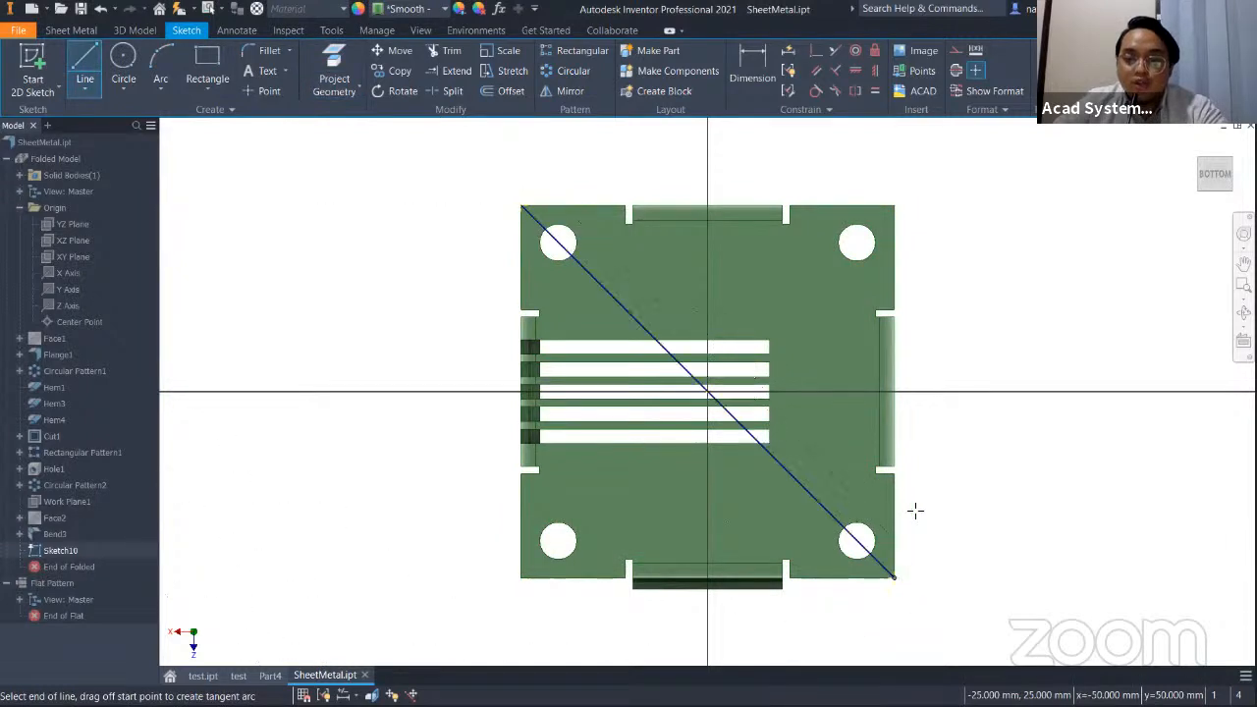
{"action": "left_click", "coordinate": [1061, 68]}
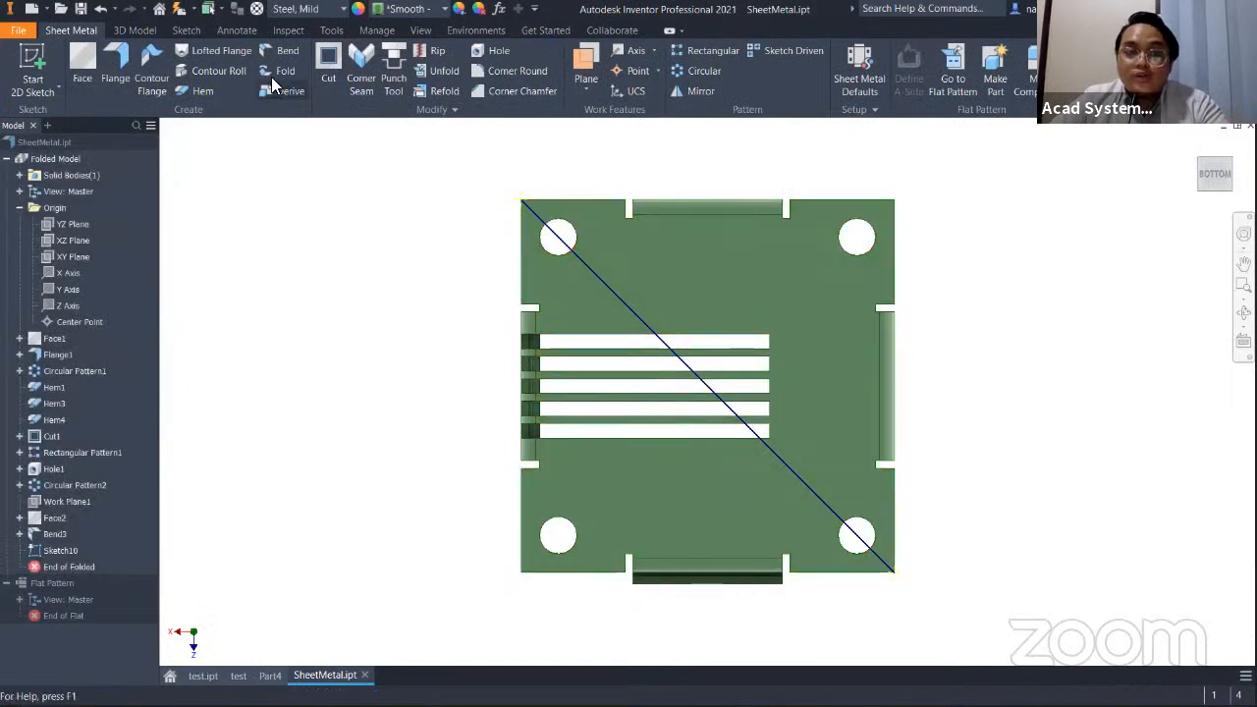
Start a Fold using the diagonal sketch line as the bend line and examine its direction preview from several angles.
{"action": "left_click", "coordinate": [280, 71]}
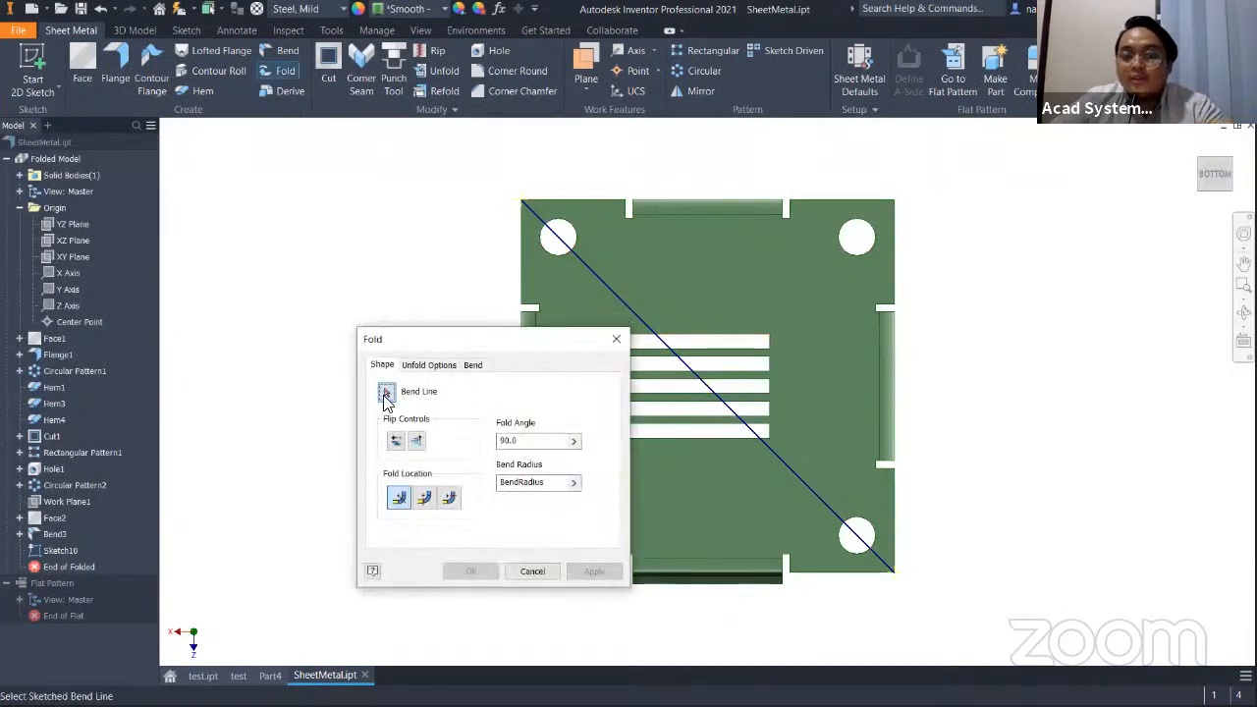
{"action": "left_click", "coordinate": [606, 291]}
{"action": "scroll", "coordinate": [719, 383], "scroll_direction": "up", "scroll_amount": 3}
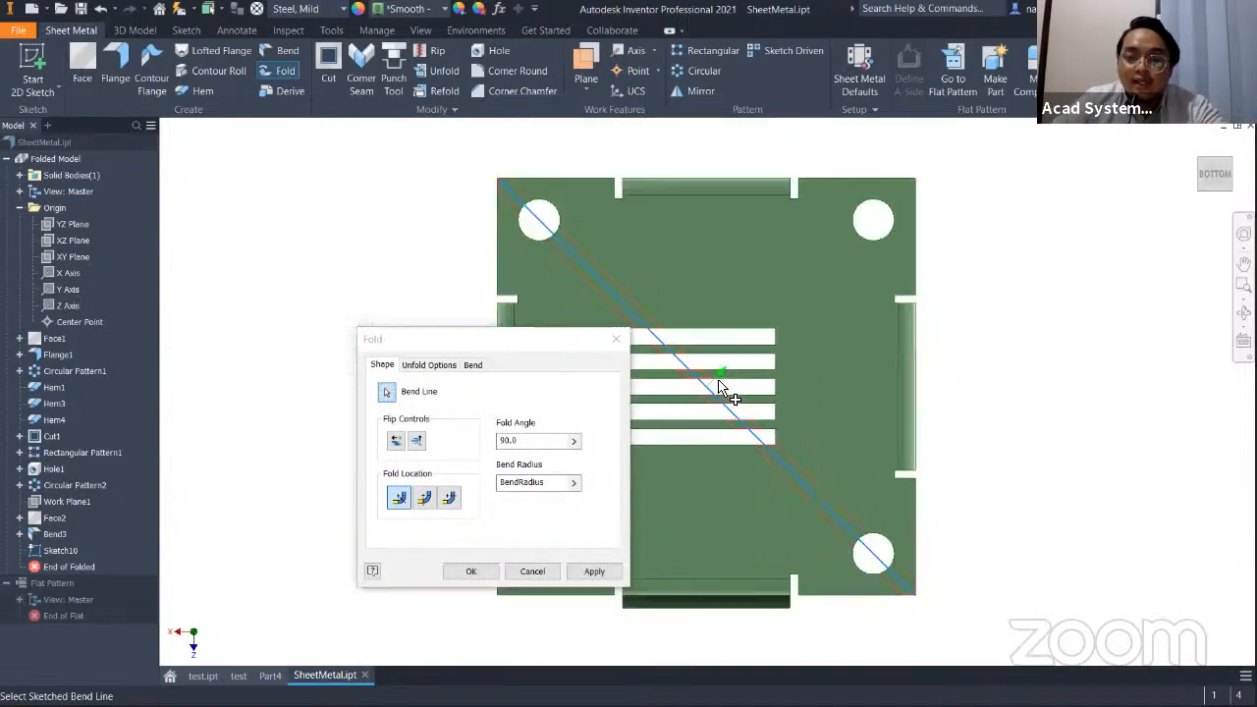
{"action": "scroll", "coordinate": [720, 383], "scroll_direction": "up", "scroll_amount": 2}
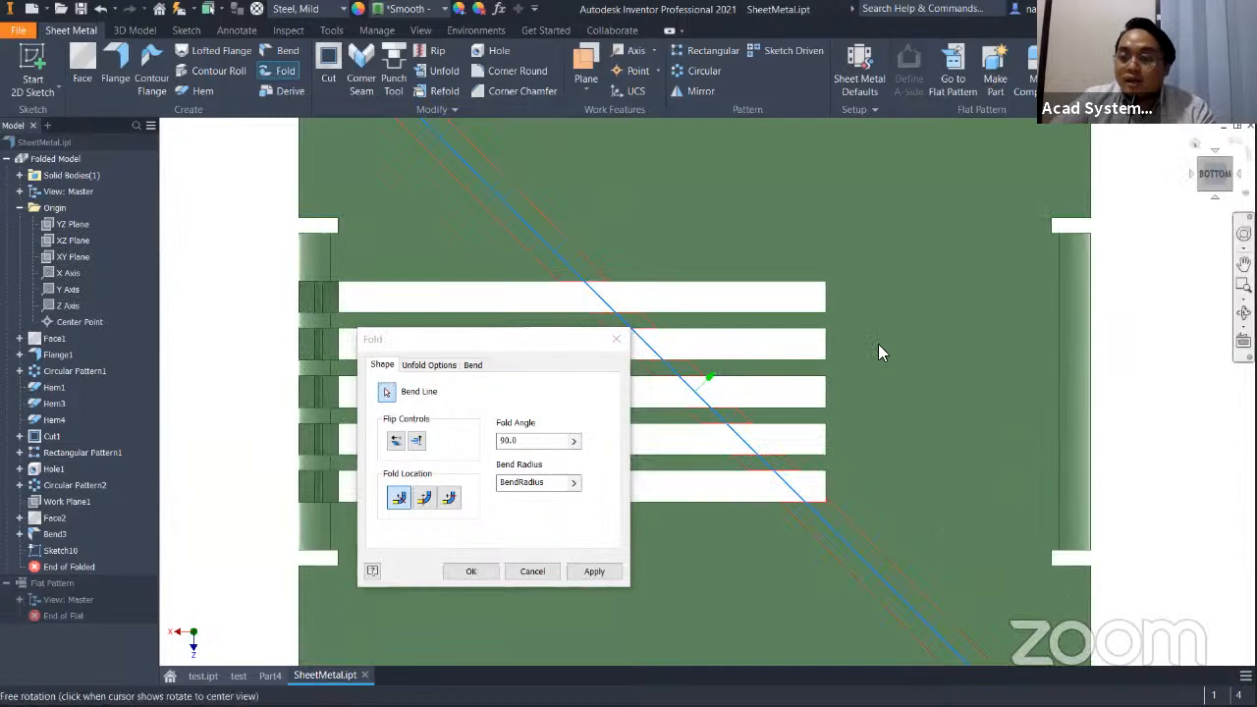
{"action": "middle_click_drag", "start_coordinate": [786, 323], "coordinate": [831, 415], "text": "shift"}
{"action": "left_click", "coordinate": [1221, 179]}
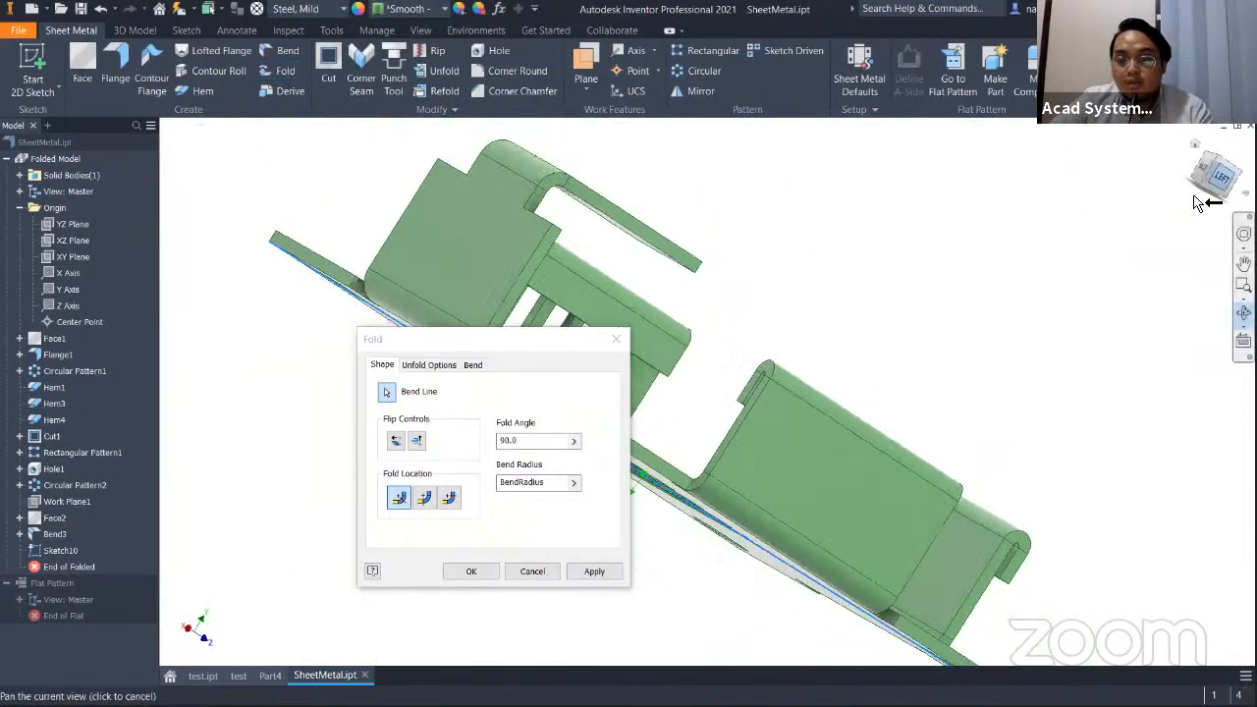
{"action": "middle_click_drag", "start_coordinate": [791, 412], "coordinate": [873, 398], "text": "shift"}
{"action": "scroll", "coordinate": [739, 441], "scroll_direction": "down", "scroll_amount": 4}
{"action": "middle_click_drag", "start_coordinate": [836, 437], "coordinate": [834, 397], "text": "shift"}
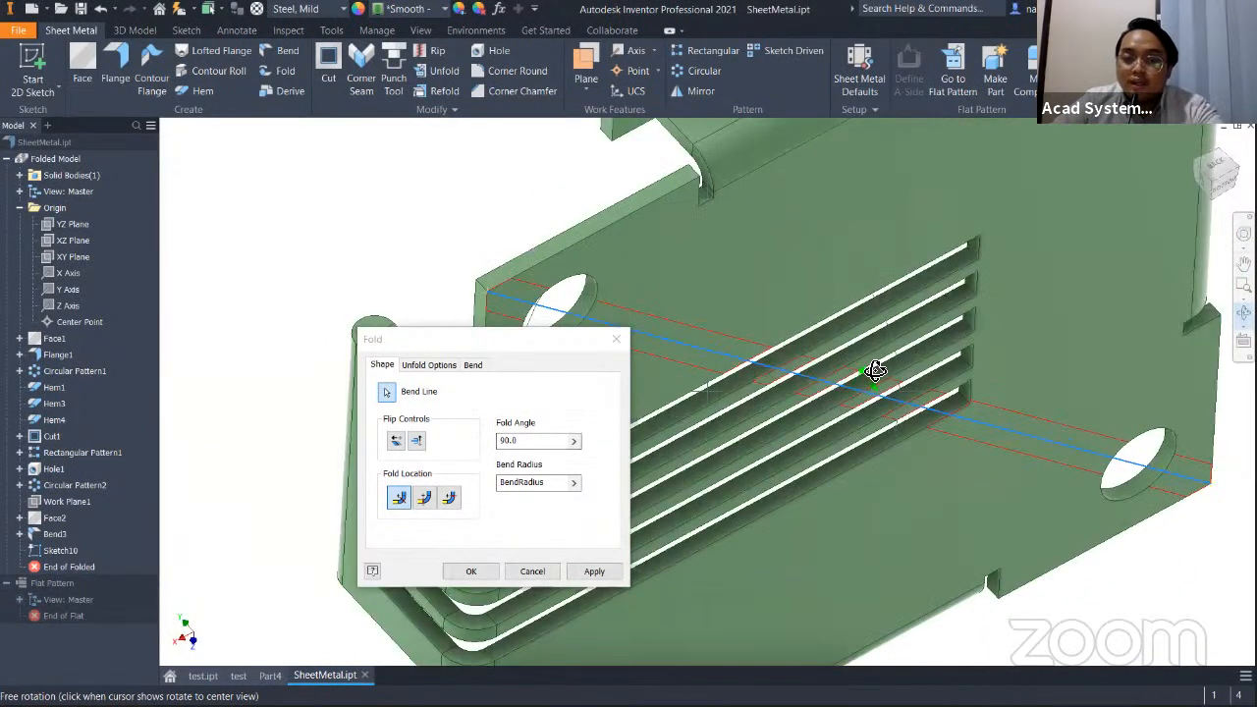
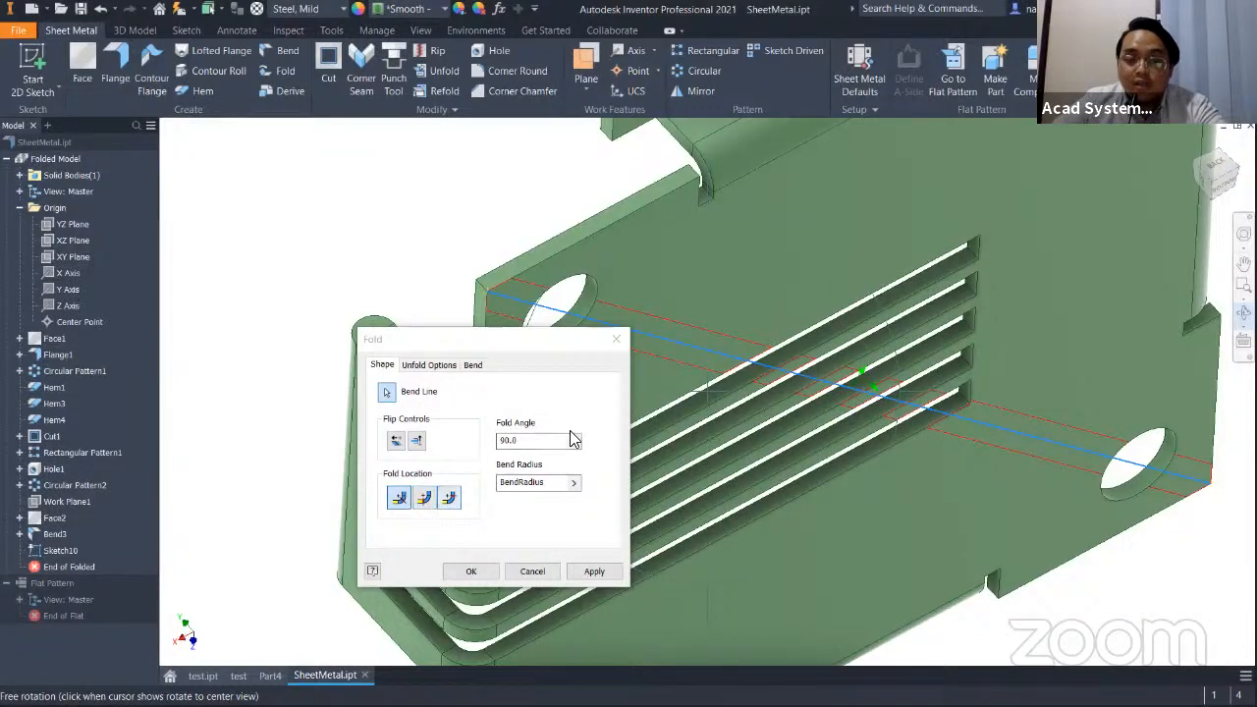
Try the fold's flip controls, set the fold angle to 45 degrees, and create the fold using the BendRadius parameter.
{"action": "left_click_drag", "start_coordinate": [539, 441], "coordinate": [485, 452]}
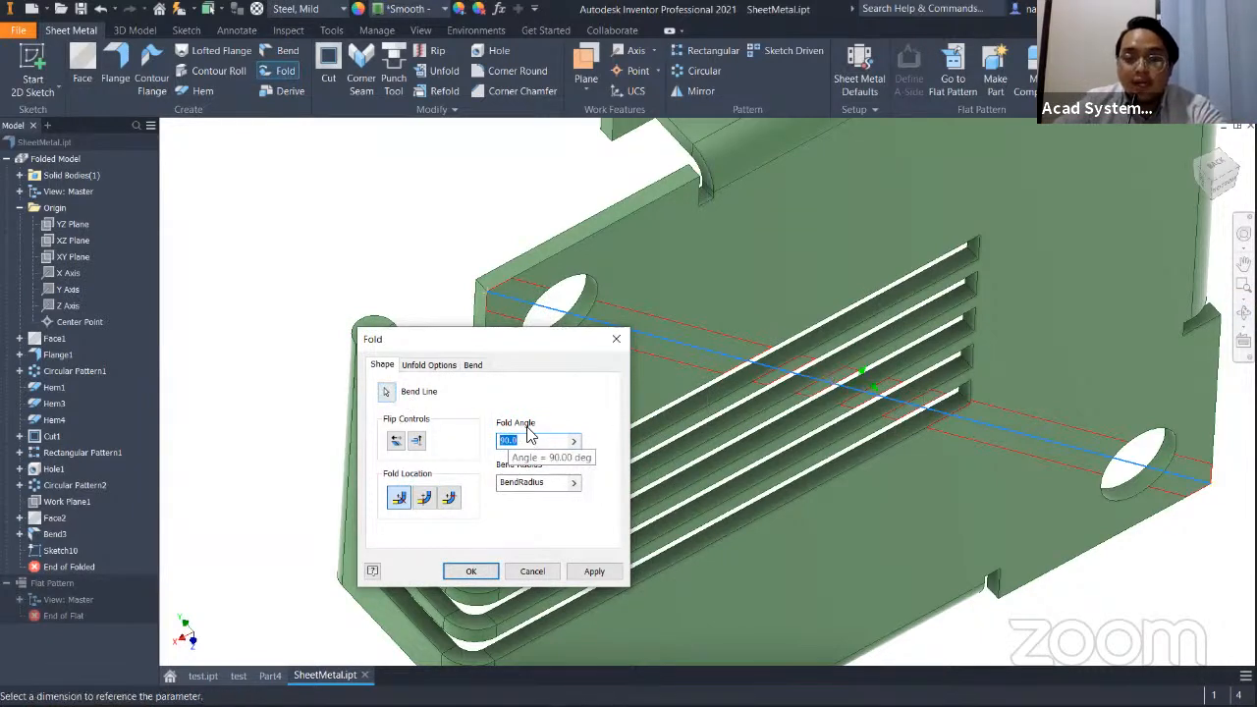
{"action": "left_click", "coordinate": [418, 444]}
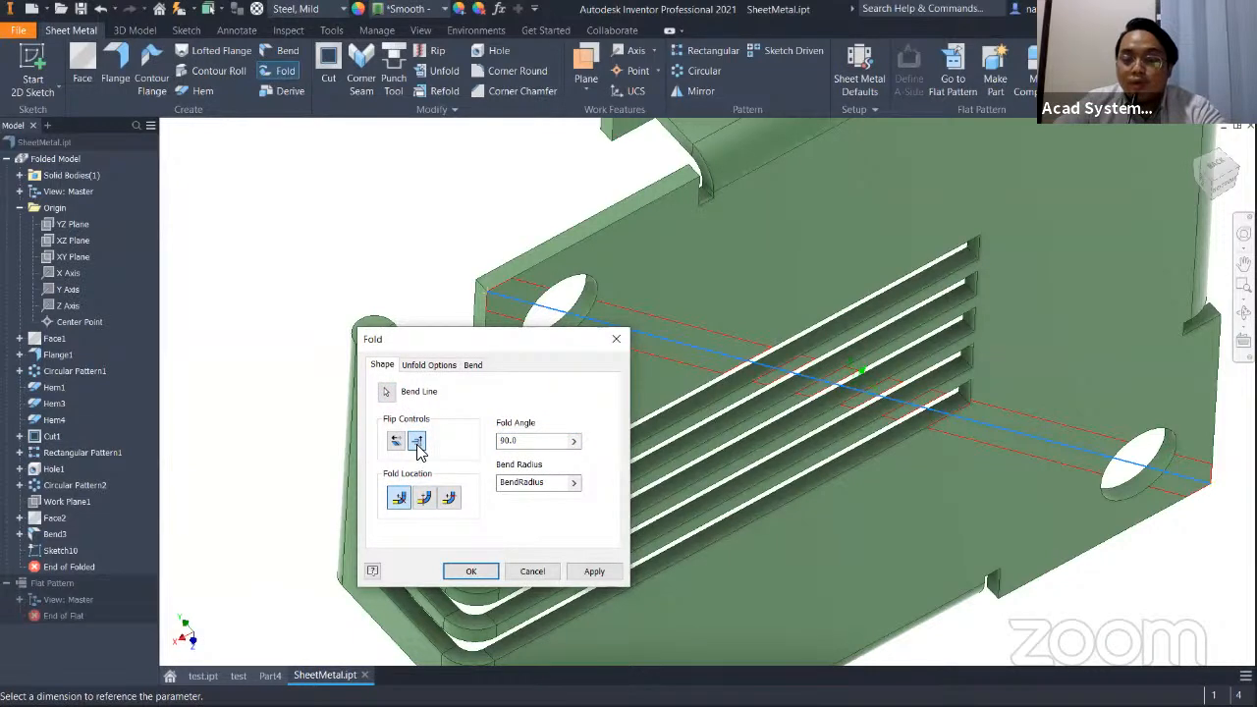
{"action": "left_click", "coordinate": [398, 447]}
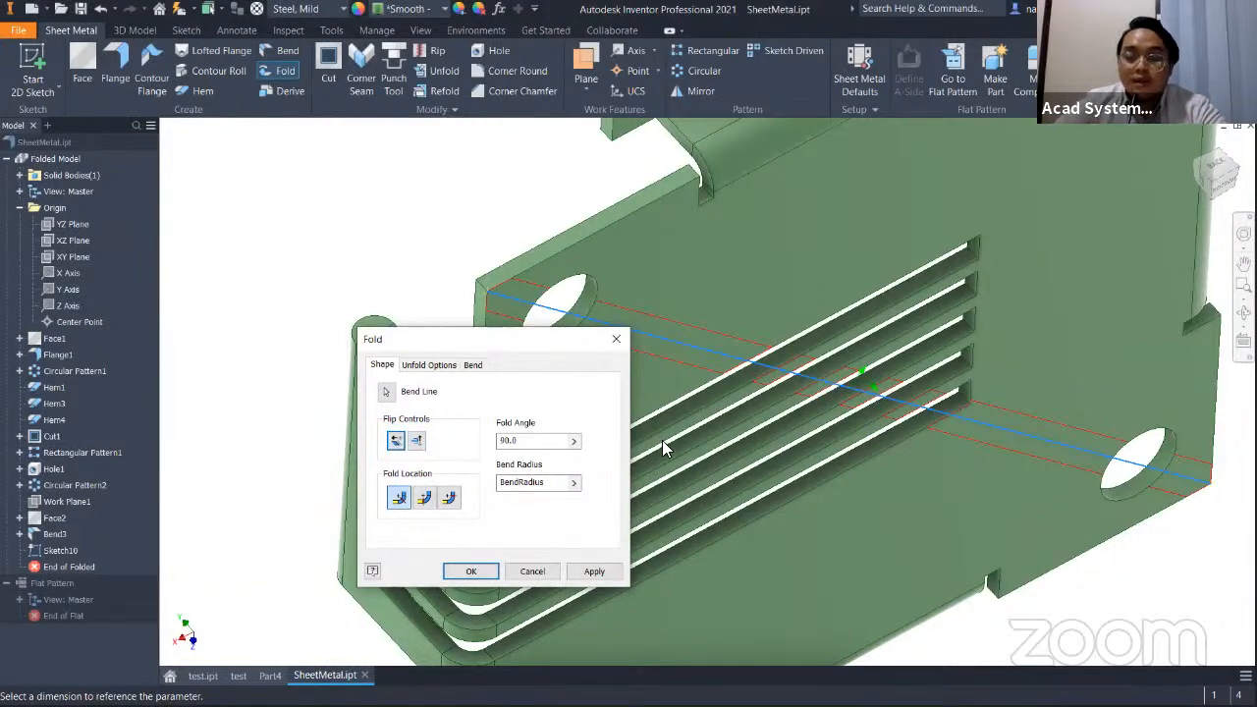
{"action": "double_click", "coordinate": [499, 442]}
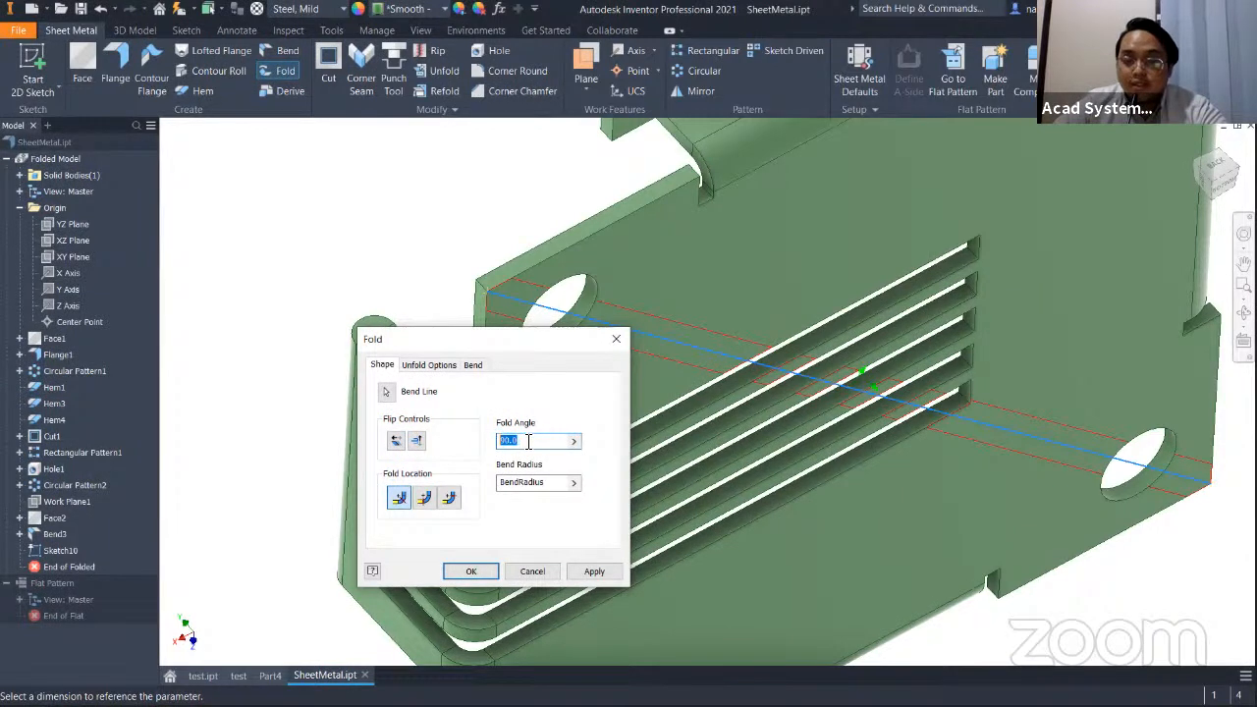
{"action": "type", "text": "45"}
{"action": "left_click", "coordinate": [609, 571]}
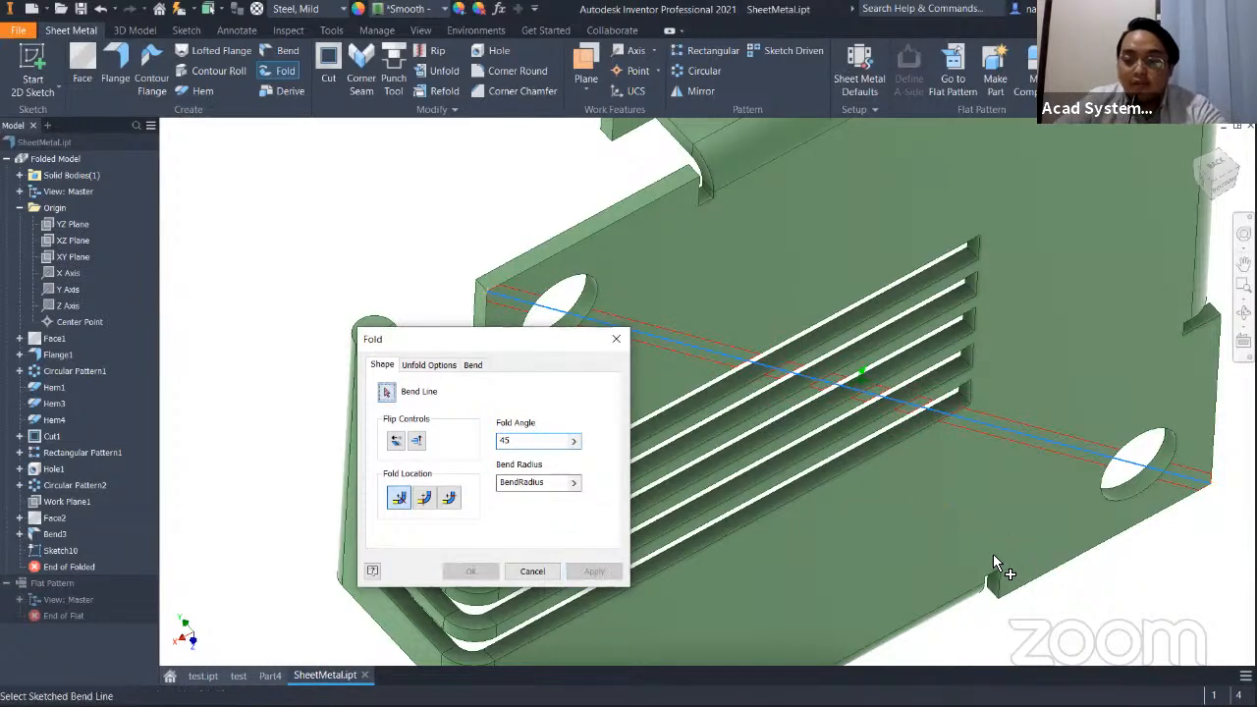
{"action": "left_click", "coordinate": [531, 572]}
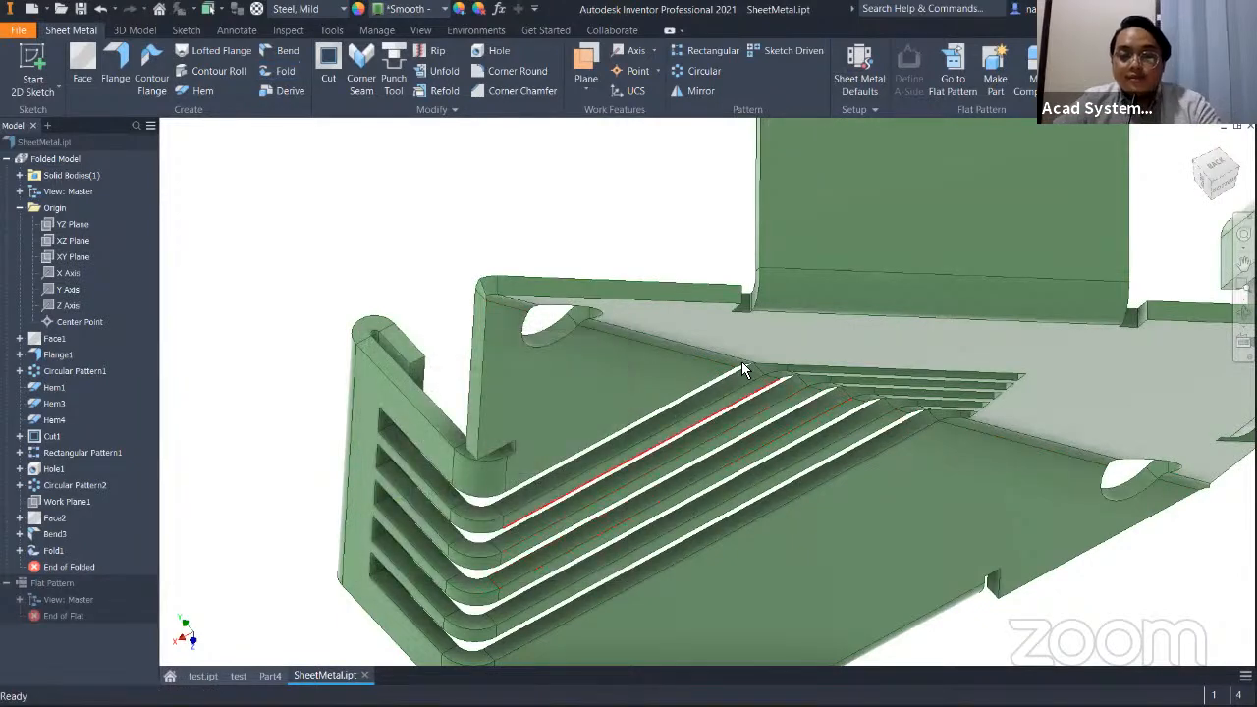
Inspect the diagonally folded part from several angles and suppress the fold feature.
{"action": "left_click", "coordinate": [1196, 144]}
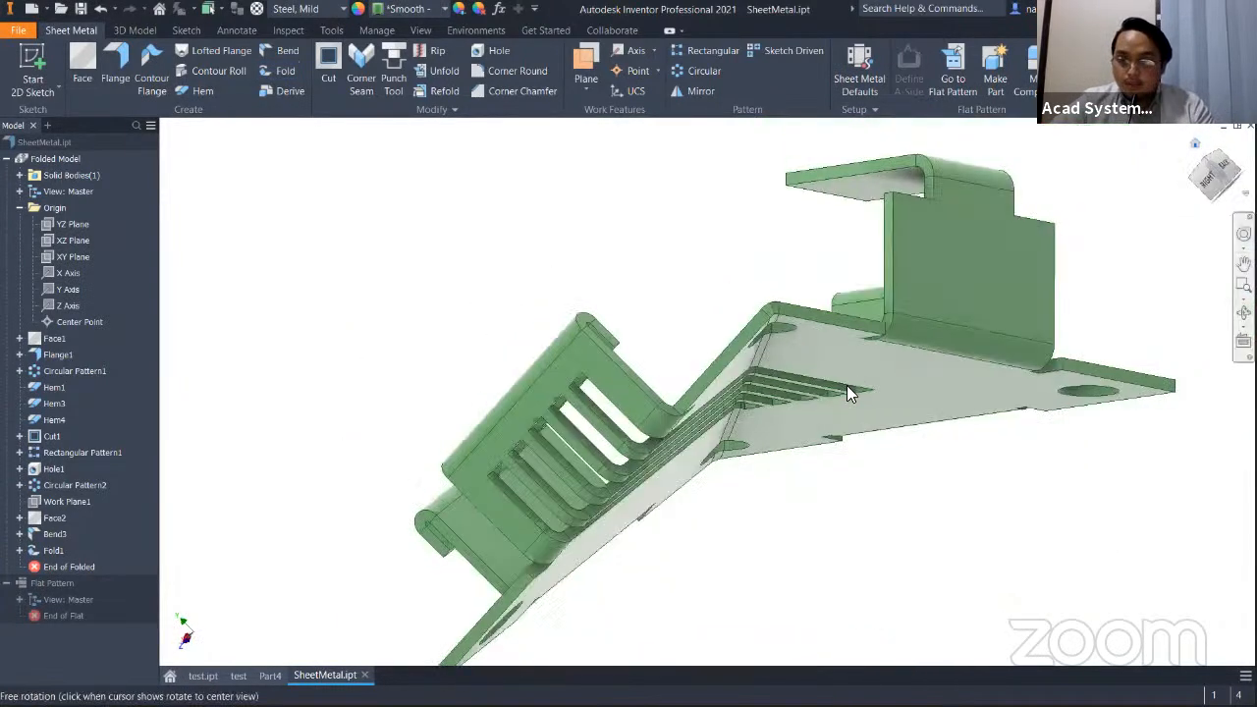
{"action": "left_click_drag", "start_coordinate": [798, 463], "coordinate": [723, 381]}
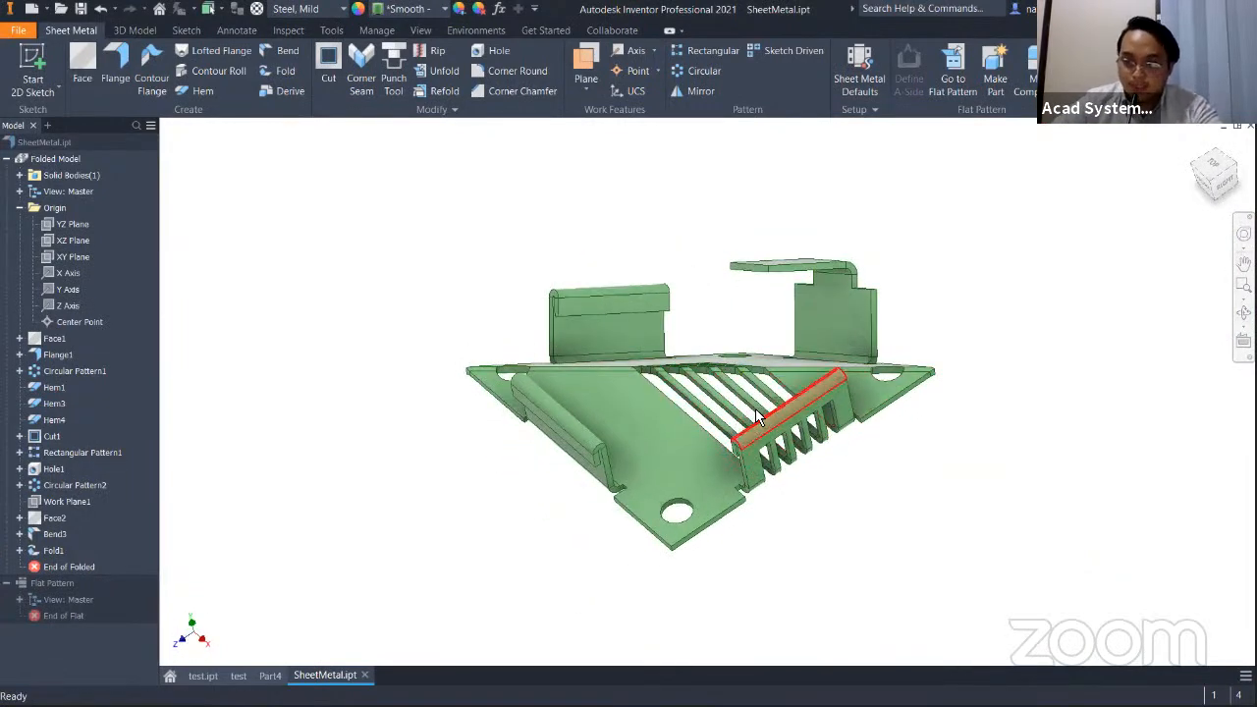
{"action": "left_click", "coordinate": [53, 551]}
{"action": "right_click", "coordinate": [56, 556]}
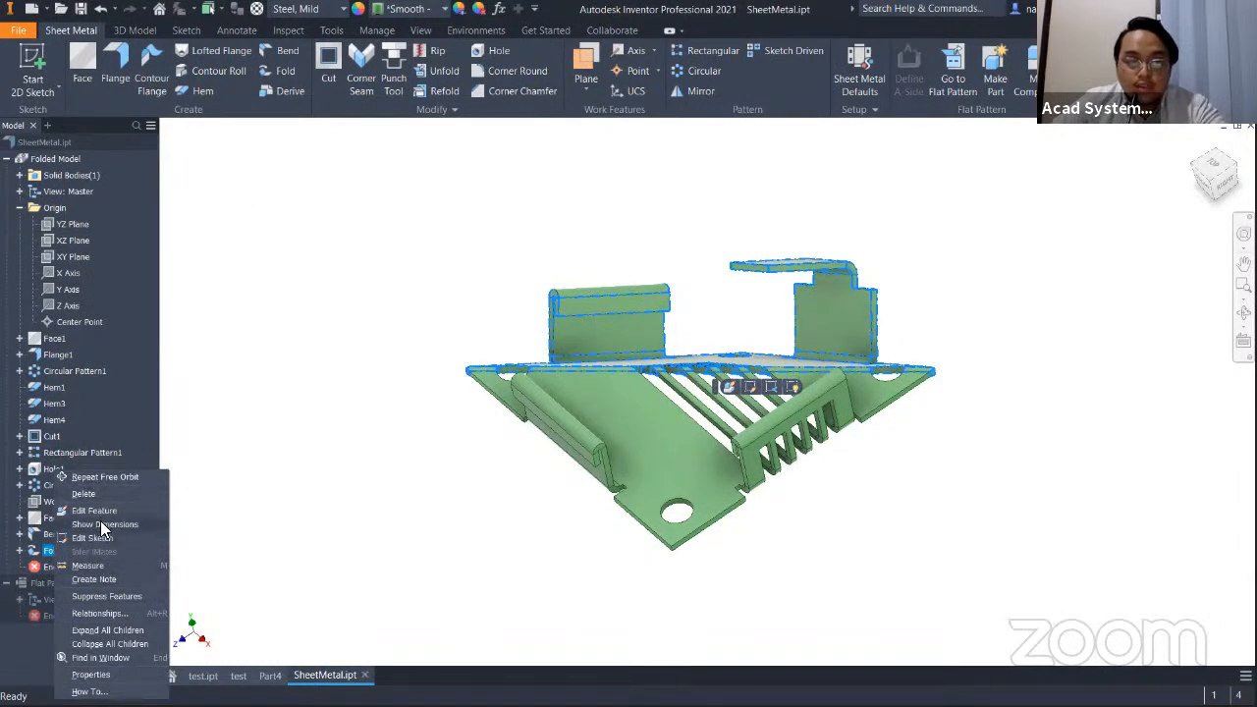
{"action": "left_click", "coordinate": [106, 596]}
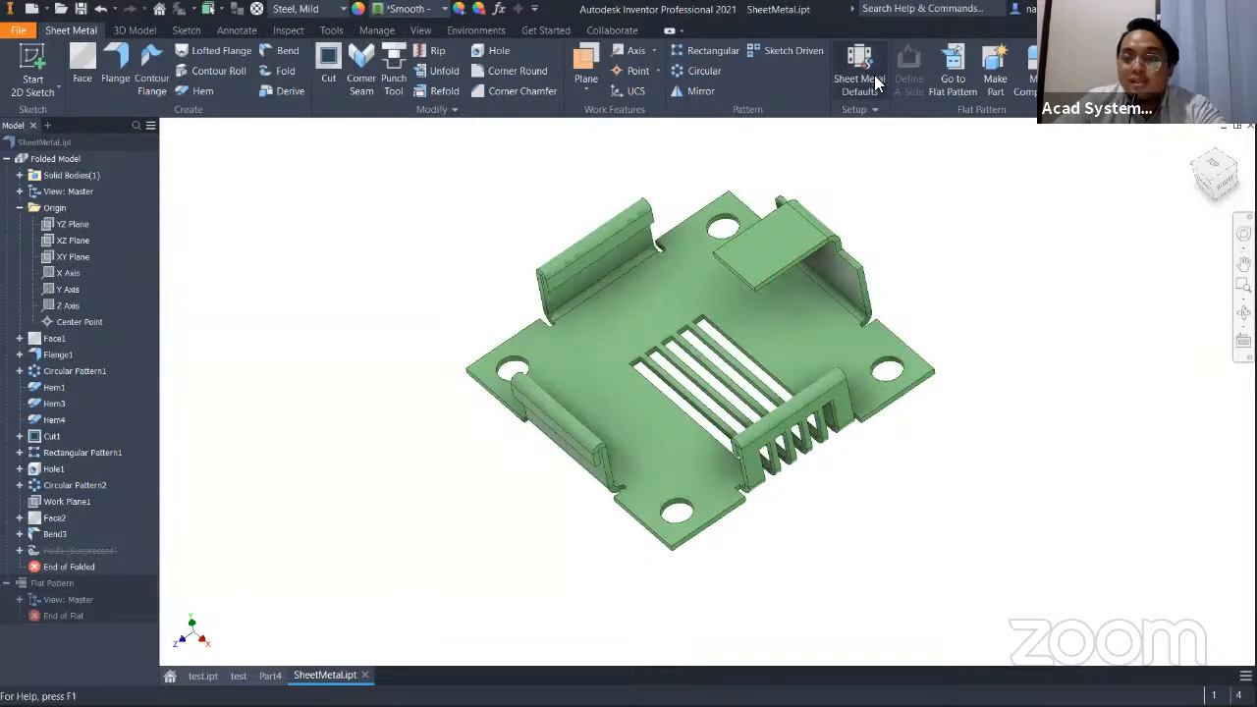
Create the flat pattern of the sheet metal part and show it whole.
{"action": "left_click", "coordinate": [966, 65]}
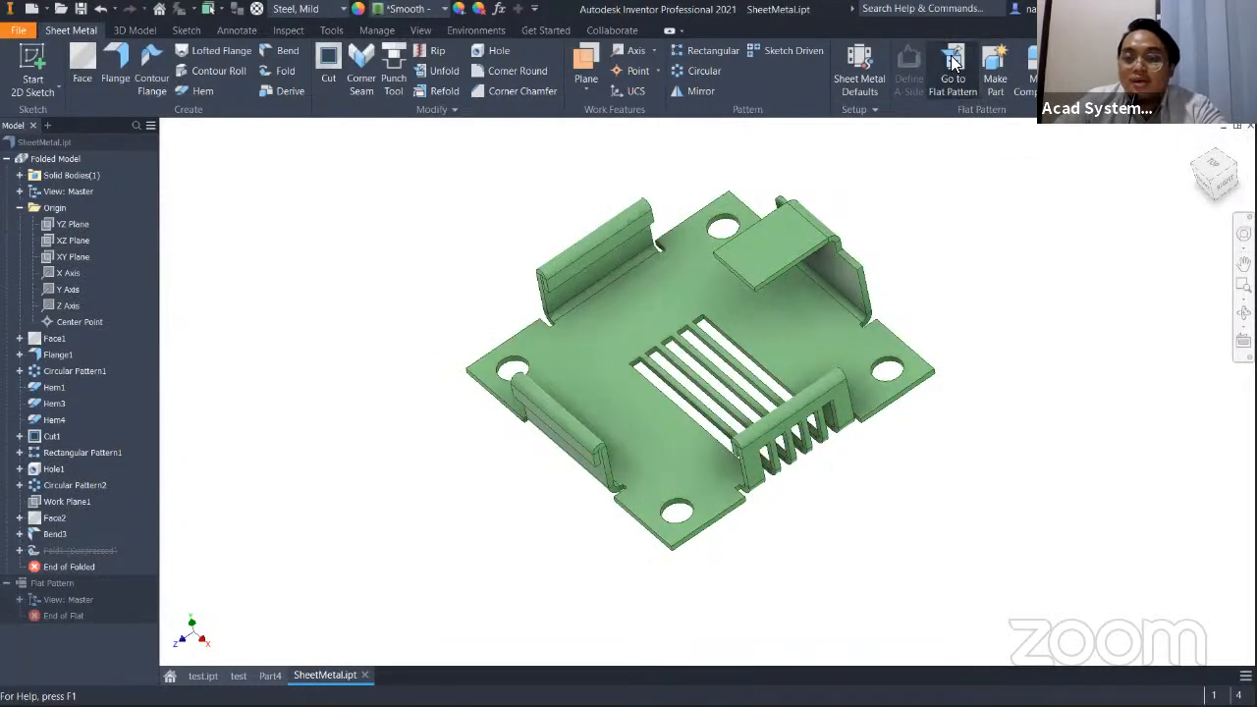
{"action": "middle_click_drag", "start_coordinate": [550, 321], "coordinate": [748, 494]}
{"action": "scroll", "coordinate": [691, 380], "scroll_direction": "down", "scroll_amount": 3}
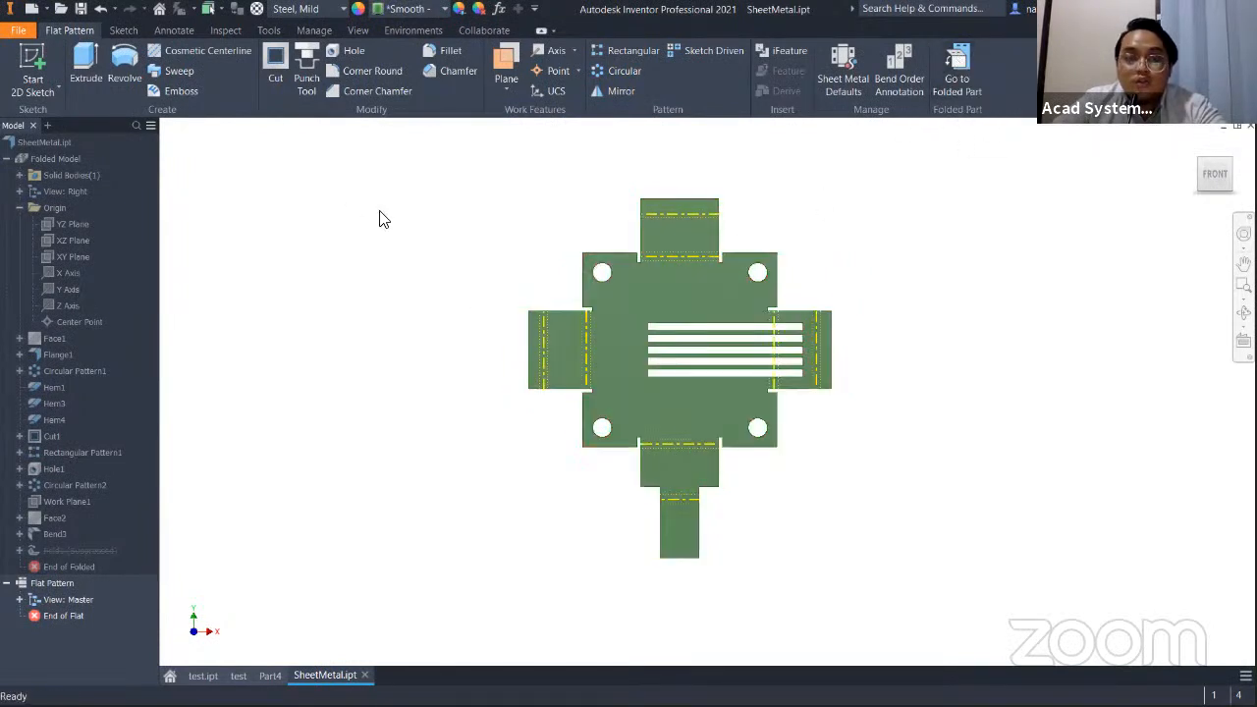
Try to save the part from the flat pattern, cancel the save, and return to the folded part.
{"action": "left_click", "coordinate": [82, 9]}
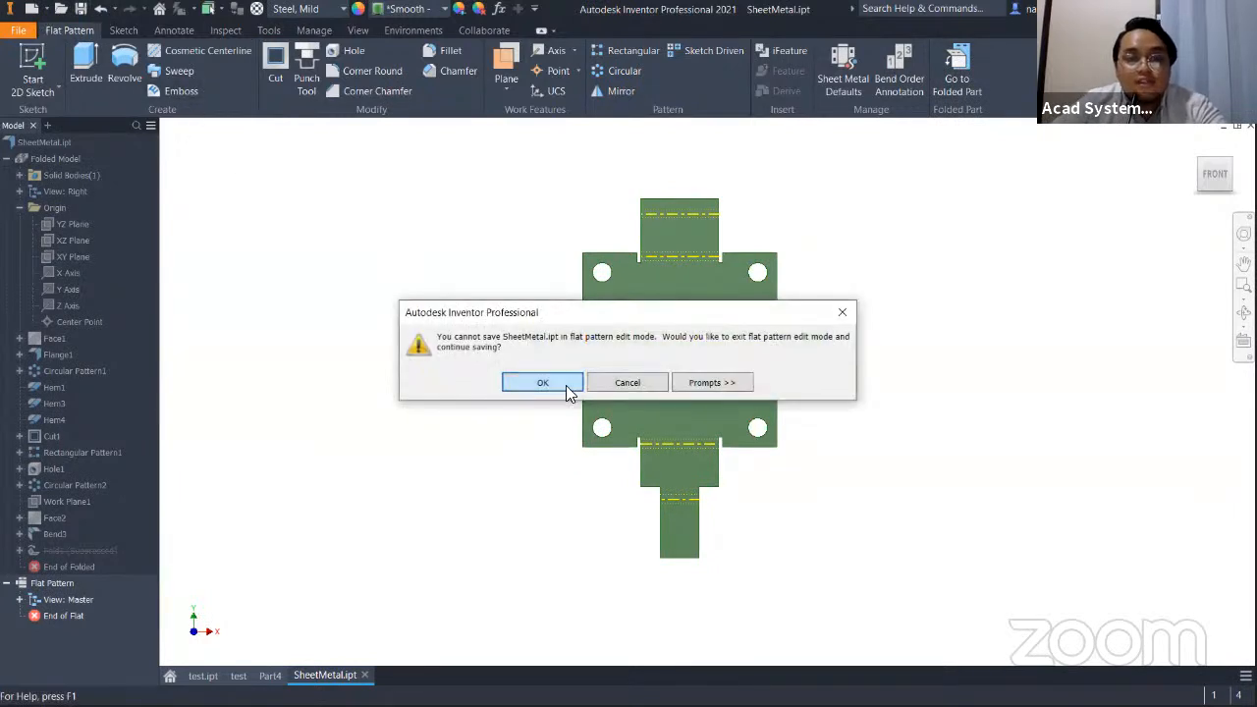
{"action": "left_click", "coordinate": [617, 388]}
{"action": "left_click", "coordinate": [957, 69]}
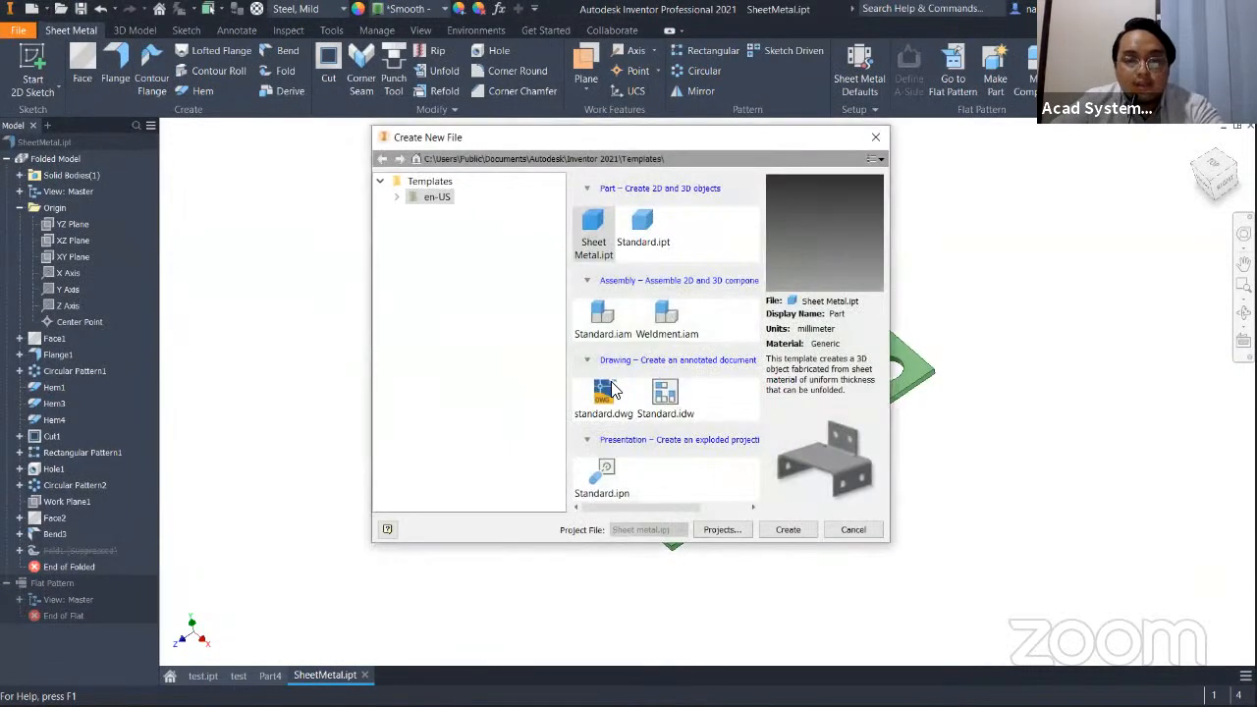
Create a drawing from the Standard.idw template and place a base view of the sheet metal flat pattern at scale 2.
{"action": "left_click", "coordinate": [668, 395]}
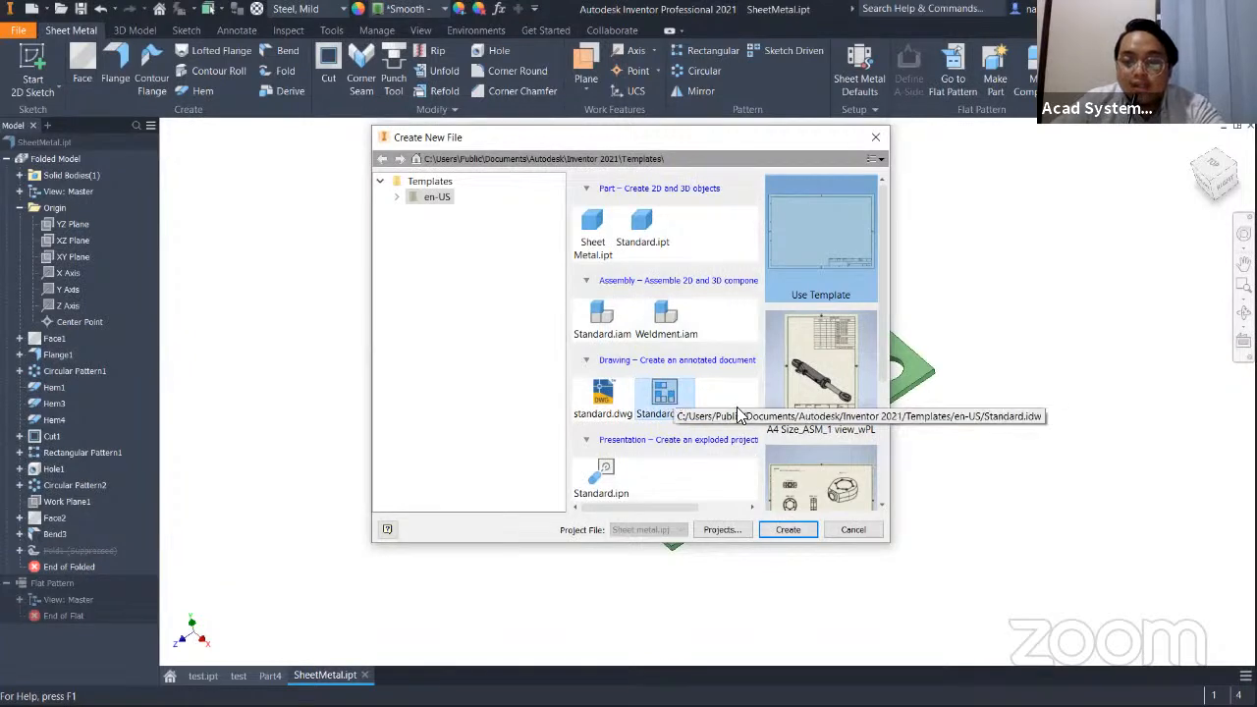
{"action": "left_click", "coordinate": [786, 528]}
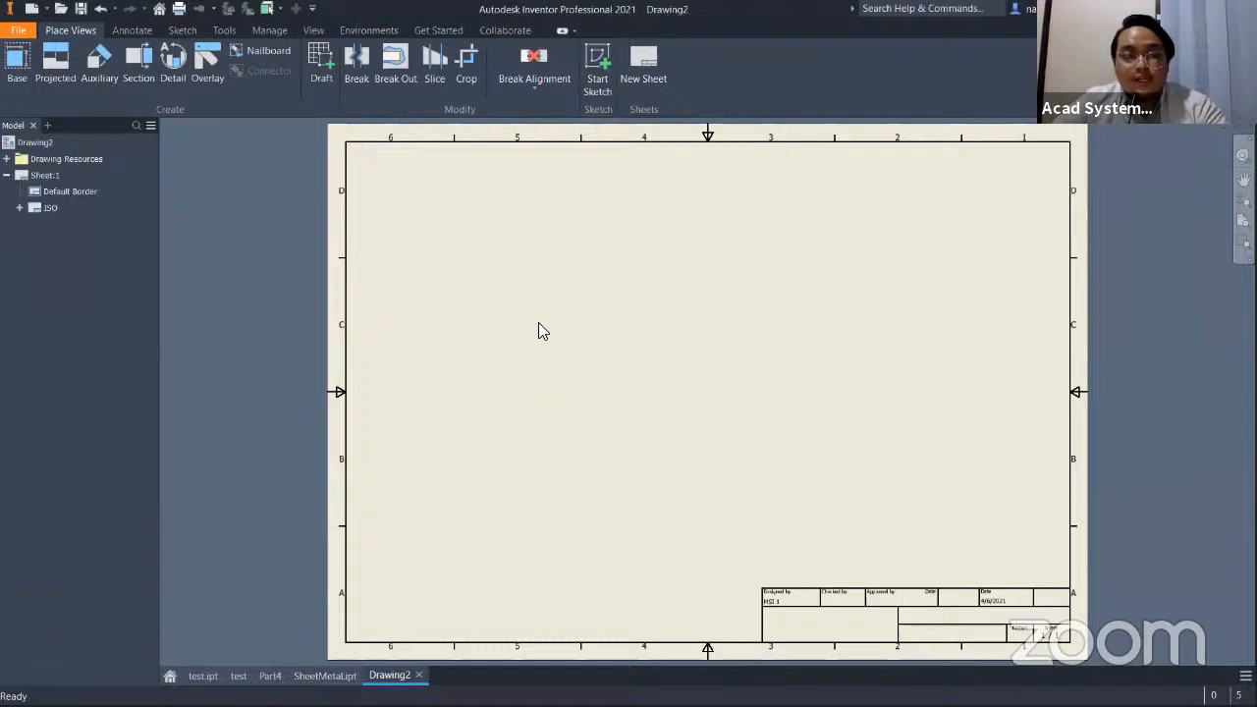
{"action": "left_click", "coordinate": [17, 63]}
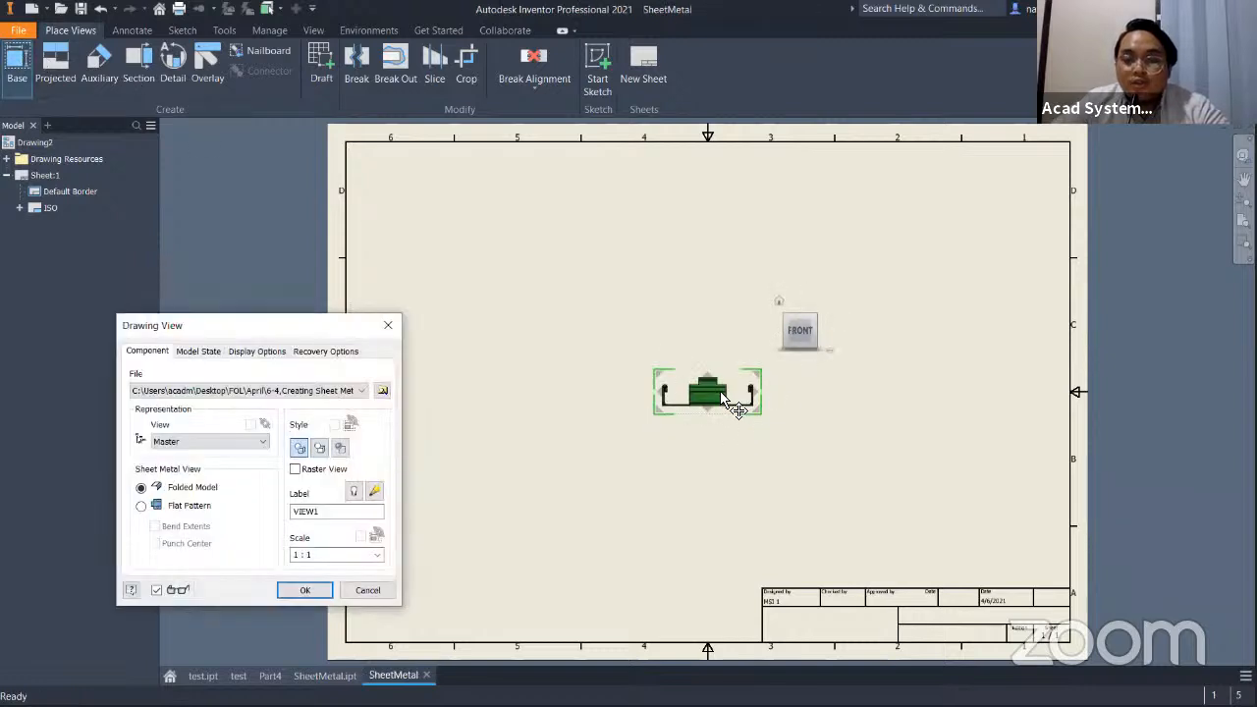
{"action": "left_click", "coordinate": [801, 308]}
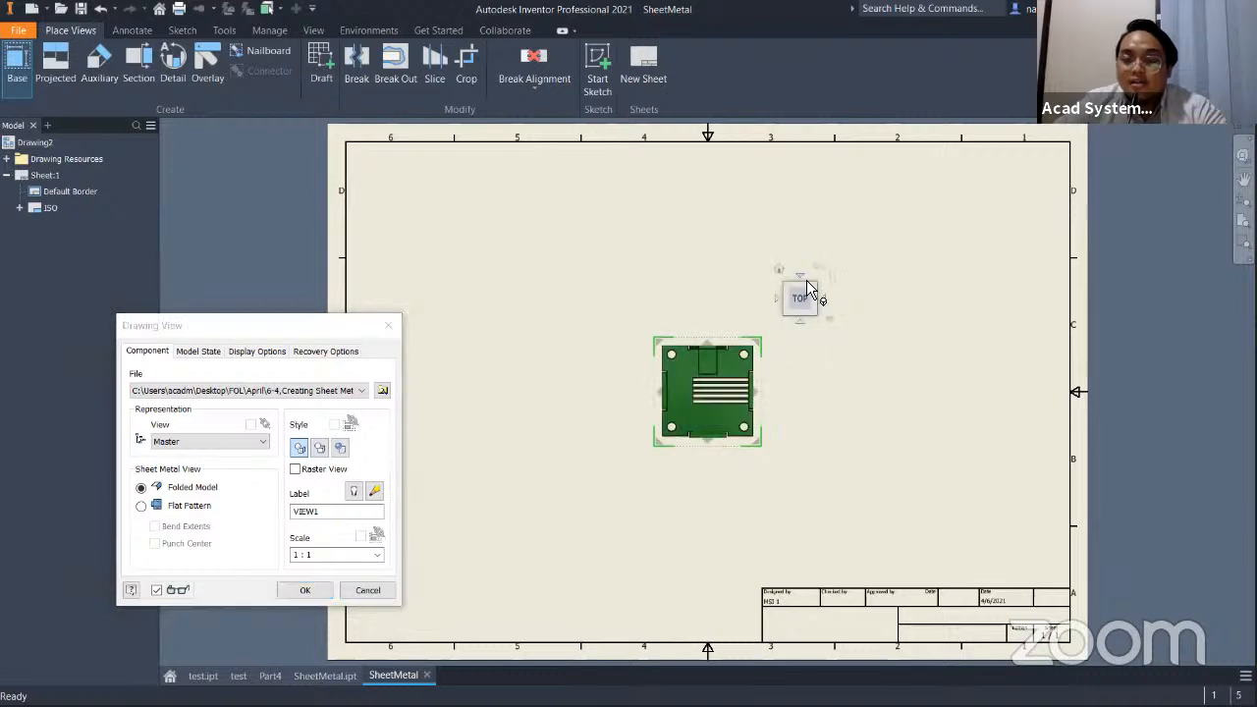
{"action": "left_click", "coordinate": [141, 506]}
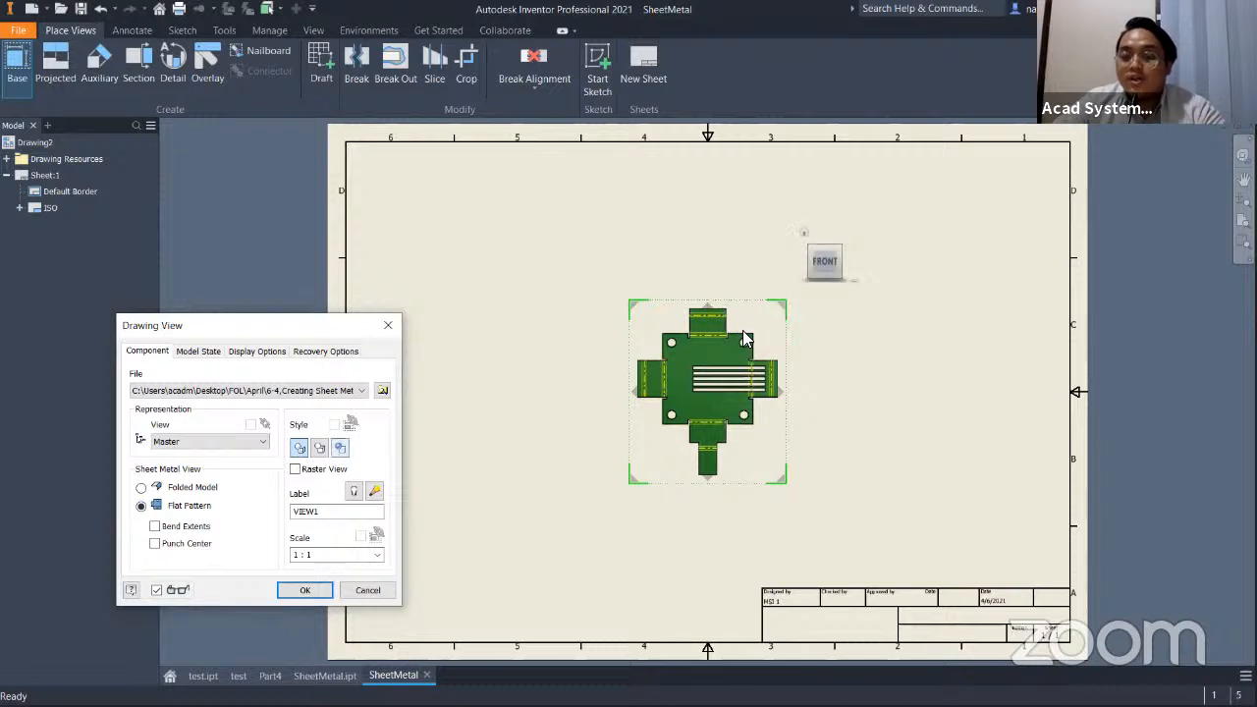
{"action": "left_click_drag", "start_coordinate": [352, 551], "coordinate": [298, 555]}
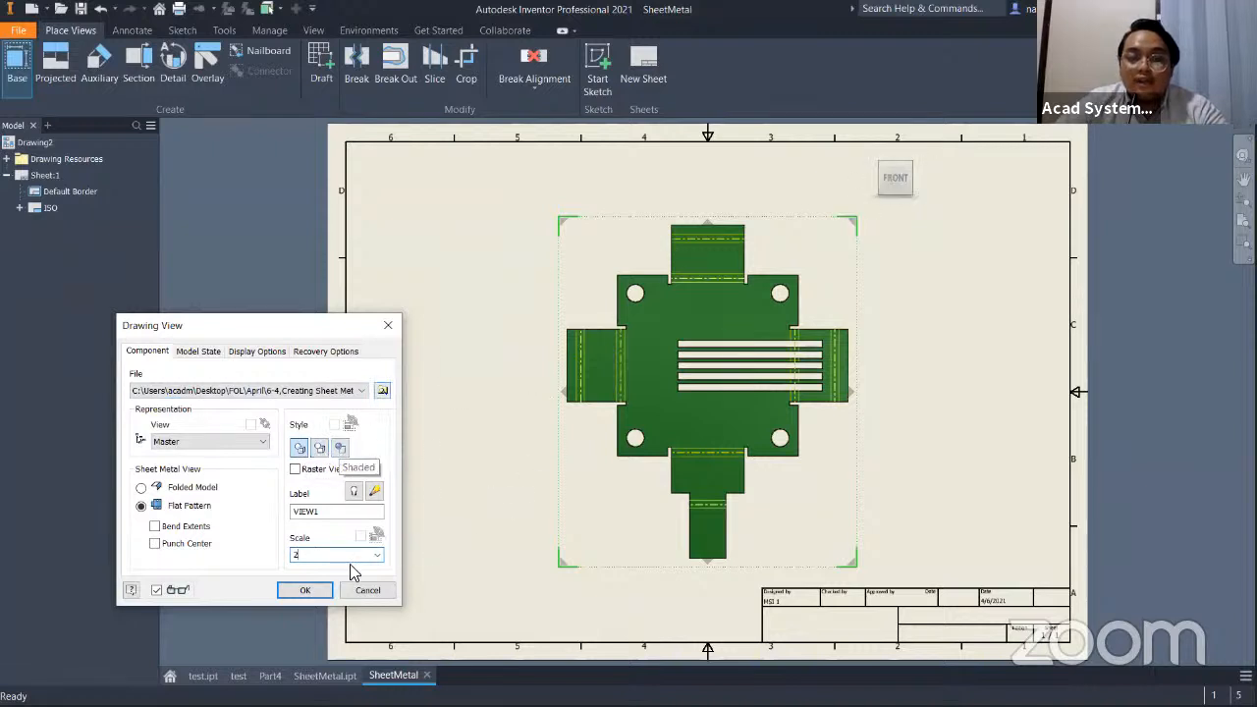
{"action": "left_click", "coordinate": [317, 595]}
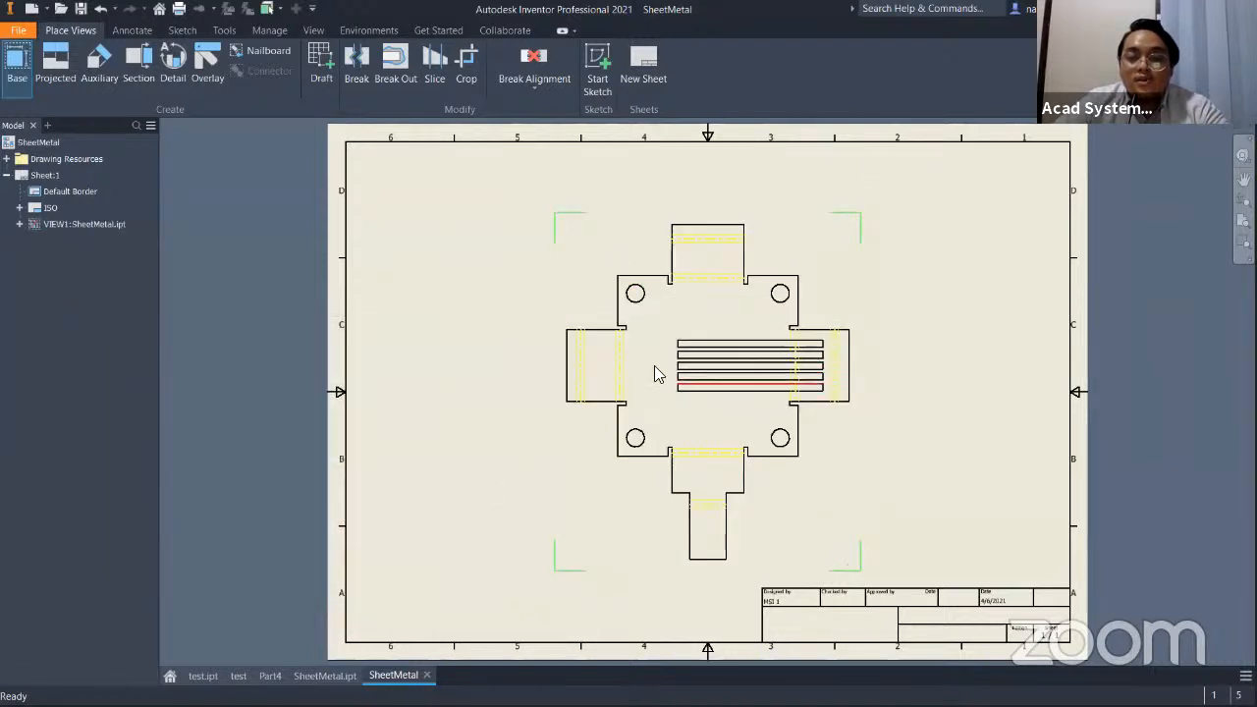
Move the flat pattern view to the upper-right area of the drawing sheet.
{"action": "left_click", "coordinate": [602, 337]}
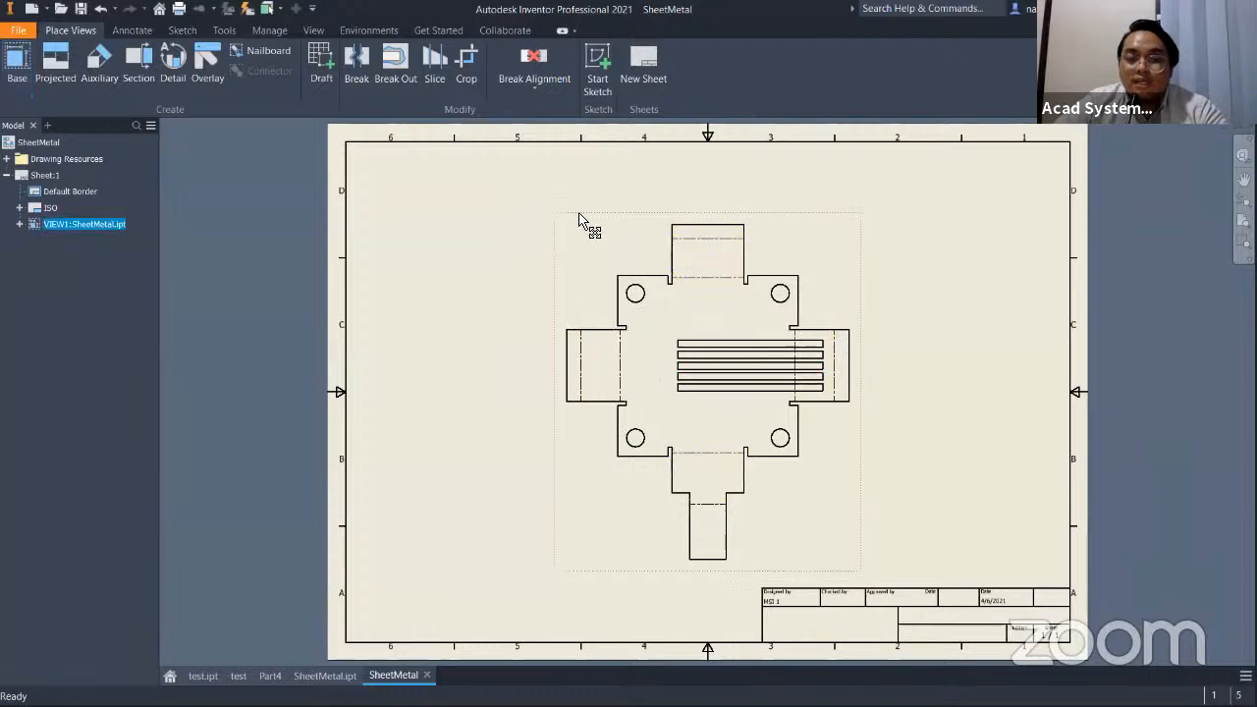
{"action": "left_click_drag", "start_coordinate": [656, 206], "coordinate": [790, 144]}
Place a top-oriented base view of the folded model at scale 2, with projected views above it and to its right.
{"action": "left_click", "coordinate": [723, 359]}
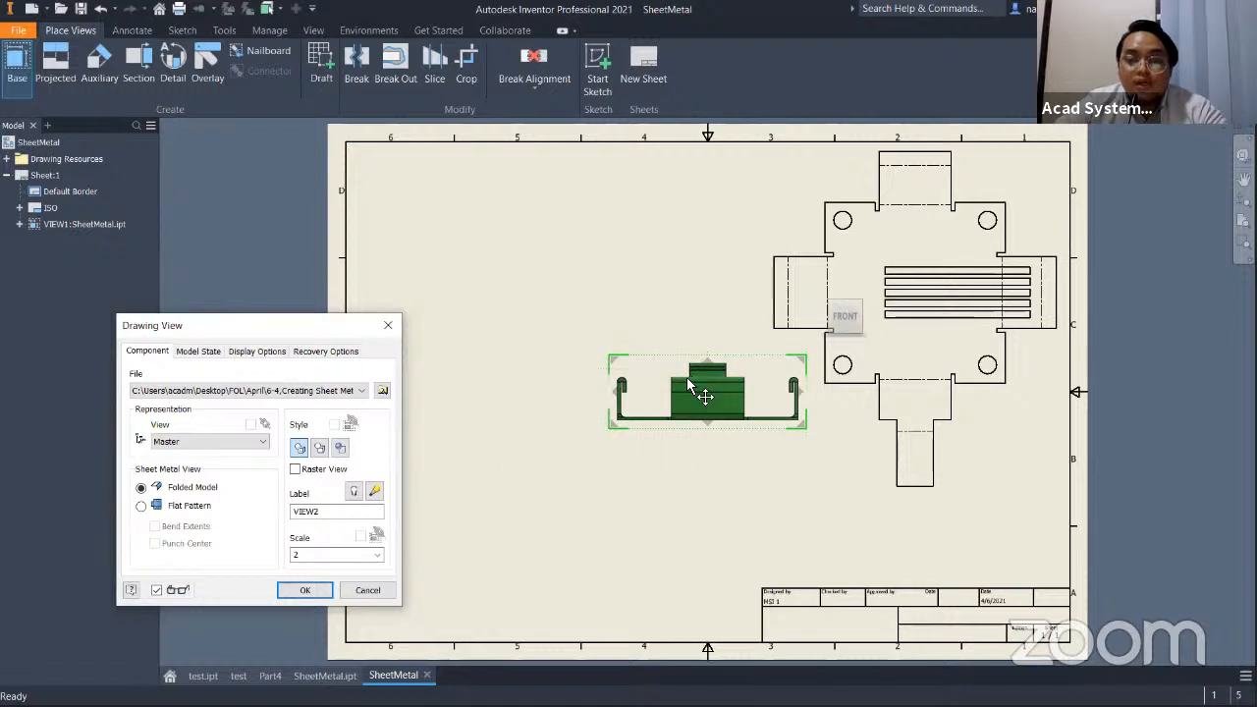
{"action": "left_click", "coordinate": [843, 291]}
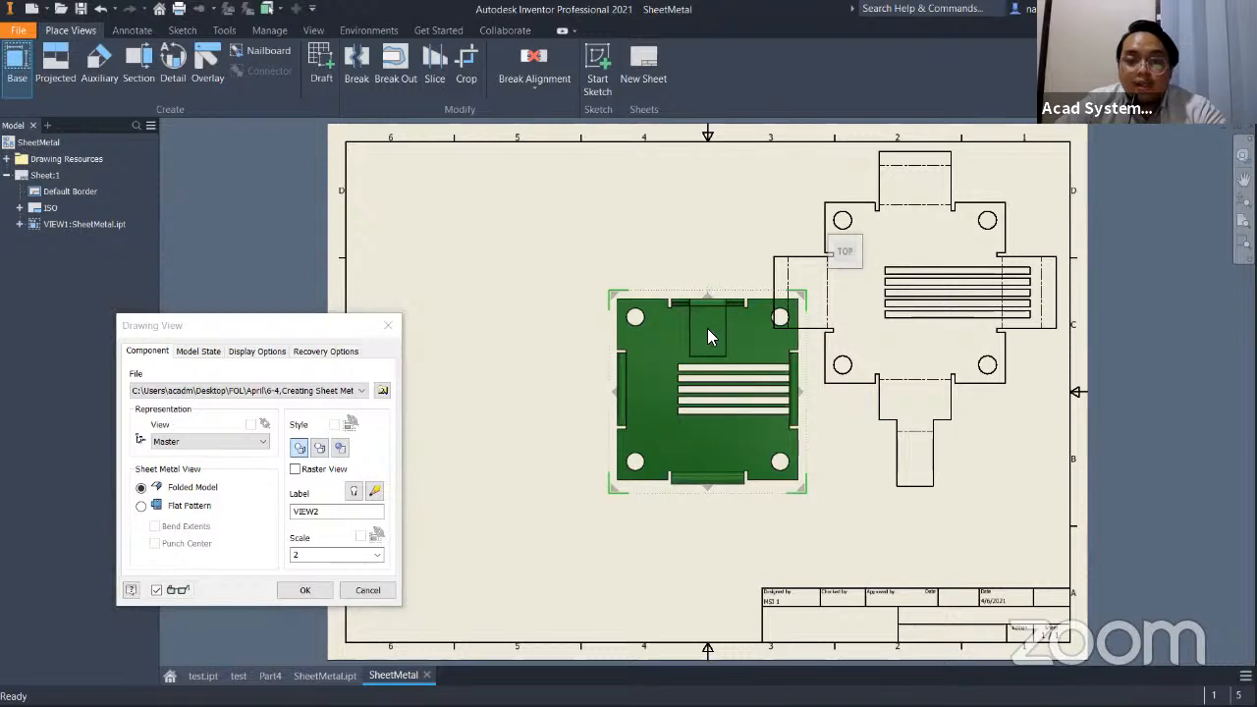
{"action": "left_click", "coordinate": [707, 216]}
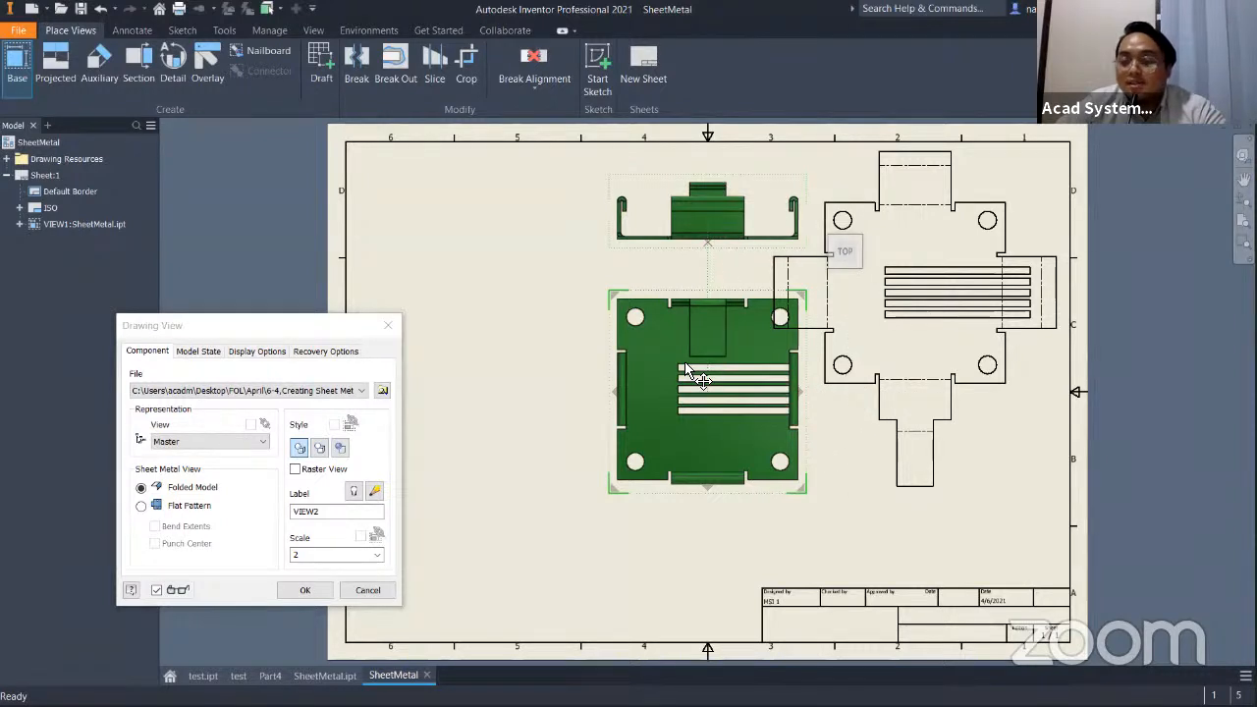
{"action": "left_click", "coordinate": [928, 393]}
{"action": "left_click", "coordinate": [306, 589]}
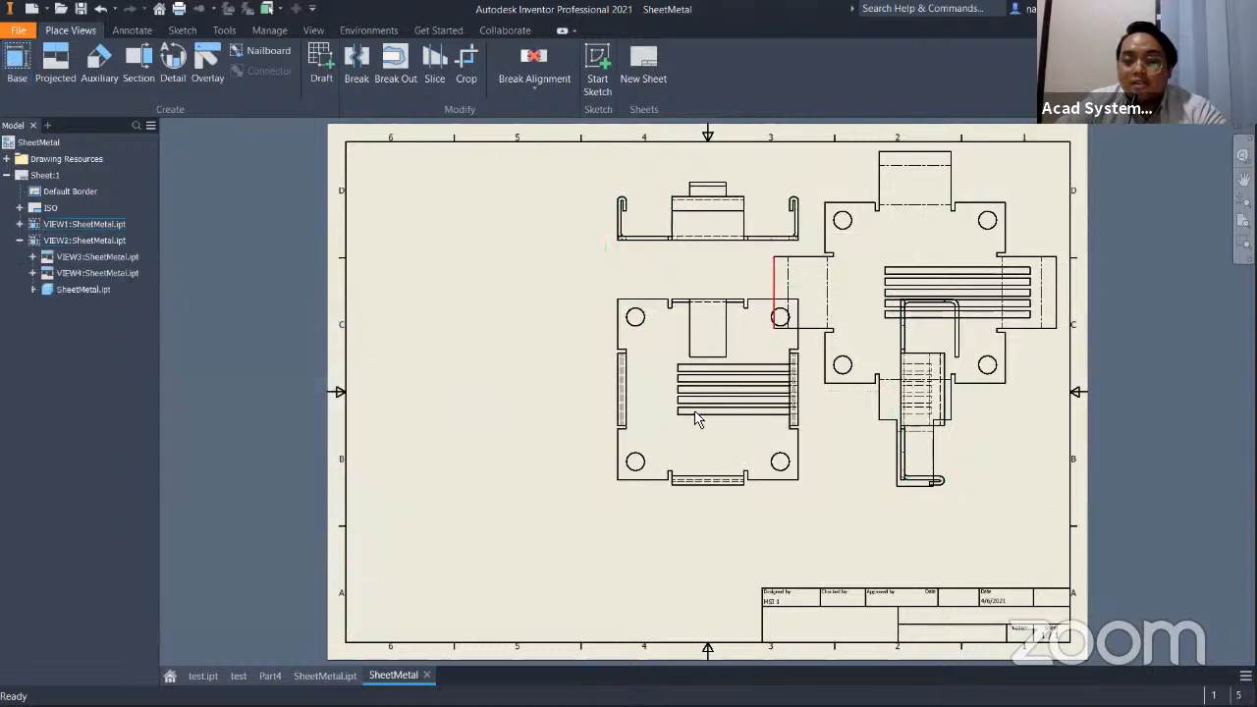
Arrange the folded model's top view in the sheet's lower-left area and bring its front and side projections close to it.
{"action": "left_click_drag", "start_coordinate": [601, 398], "coordinate": [389, 514]}
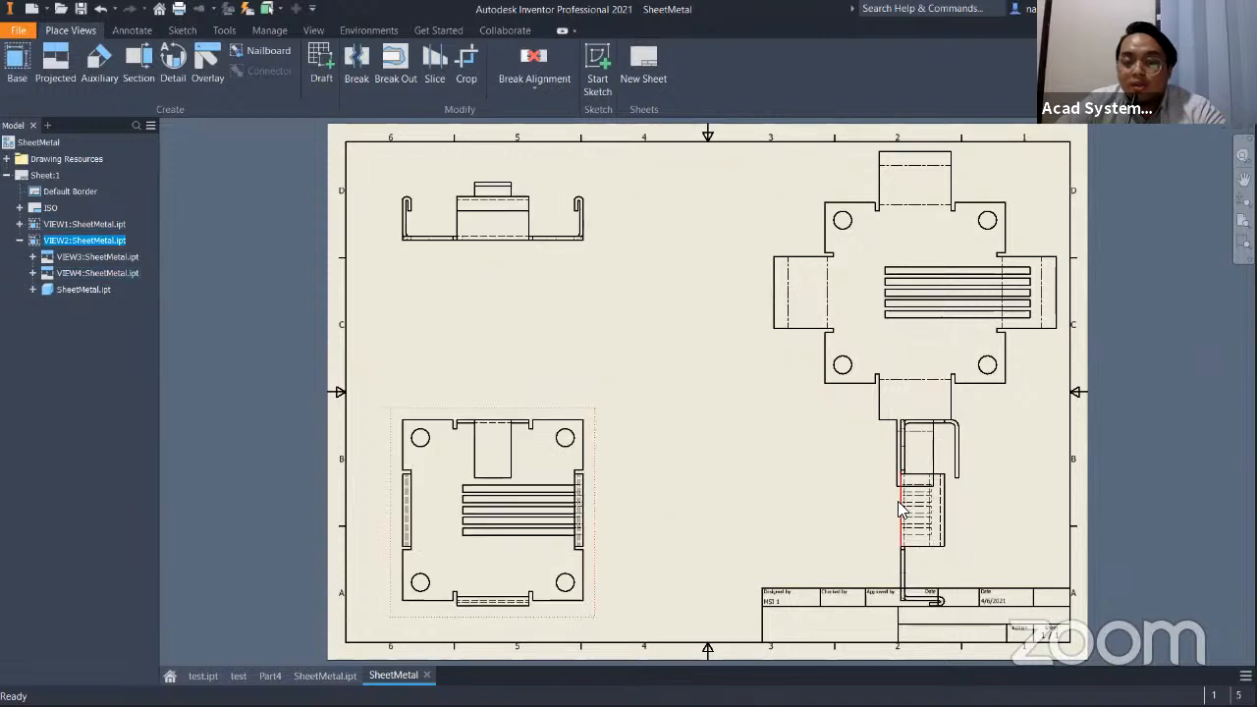
{"action": "left_click_drag", "start_coordinate": [906, 509], "coordinate": [662, 520]}
{"action": "left_click_drag", "start_coordinate": [491, 245], "coordinate": [491, 365]}
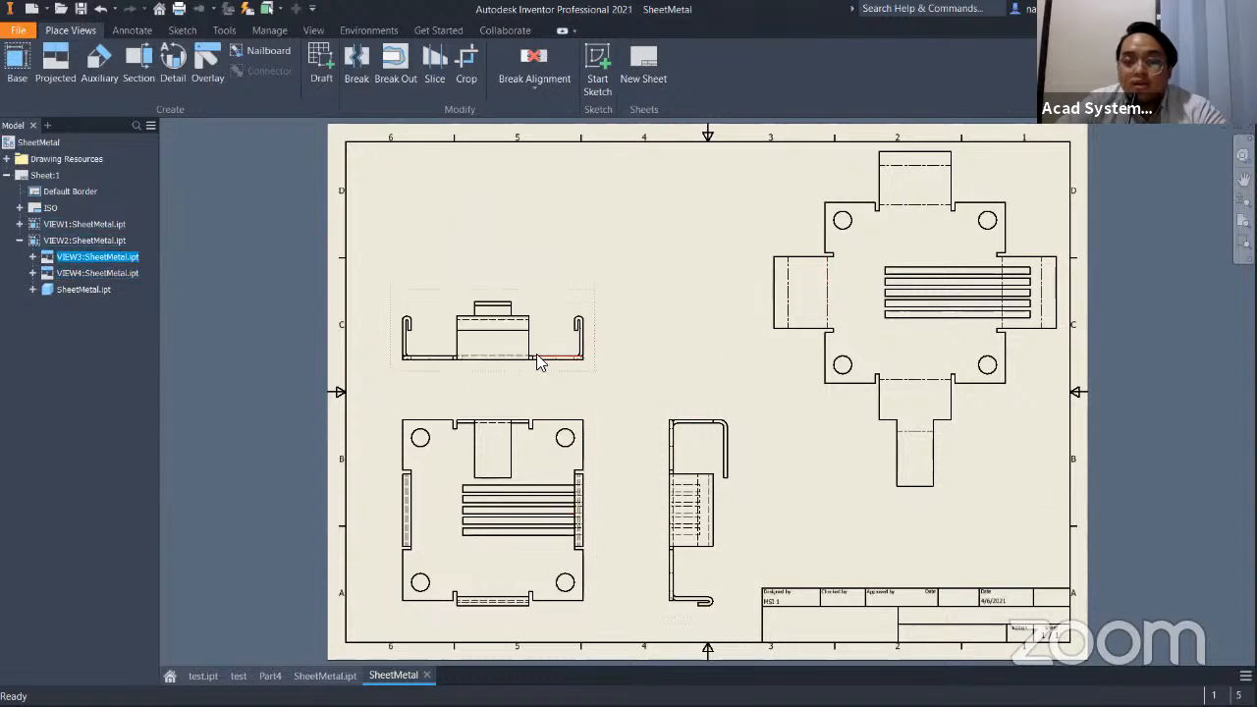
{"action": "left_click_drag", "start_coordinate": [445, 413], "coordinate": [411, 408]}
{"action": "left_click_drag", "start_coordinate": [671, 437], "coordinate": [510, 426]}
{"action": "left_click", "coordinate": [510, 426]}
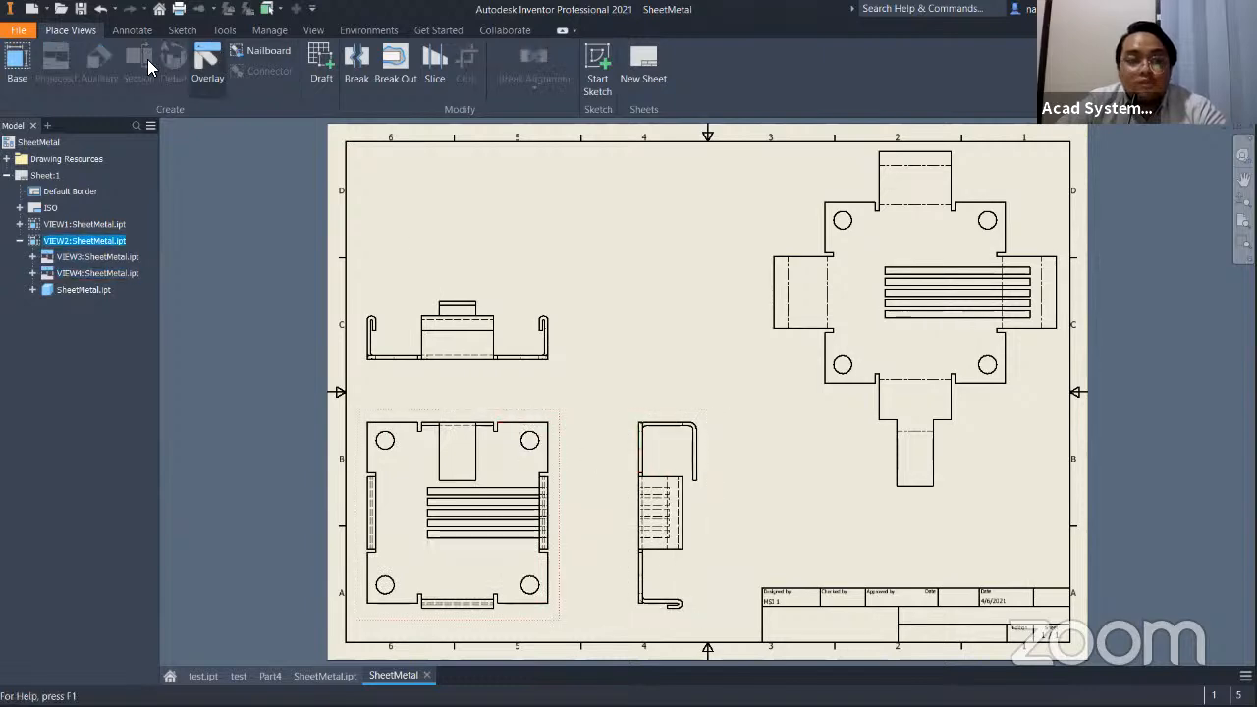
Project an isometric view from the folded model's top view and place it between the front view and the flat pattern.
{"action": "left_click", "coordinate": [59, 61]}
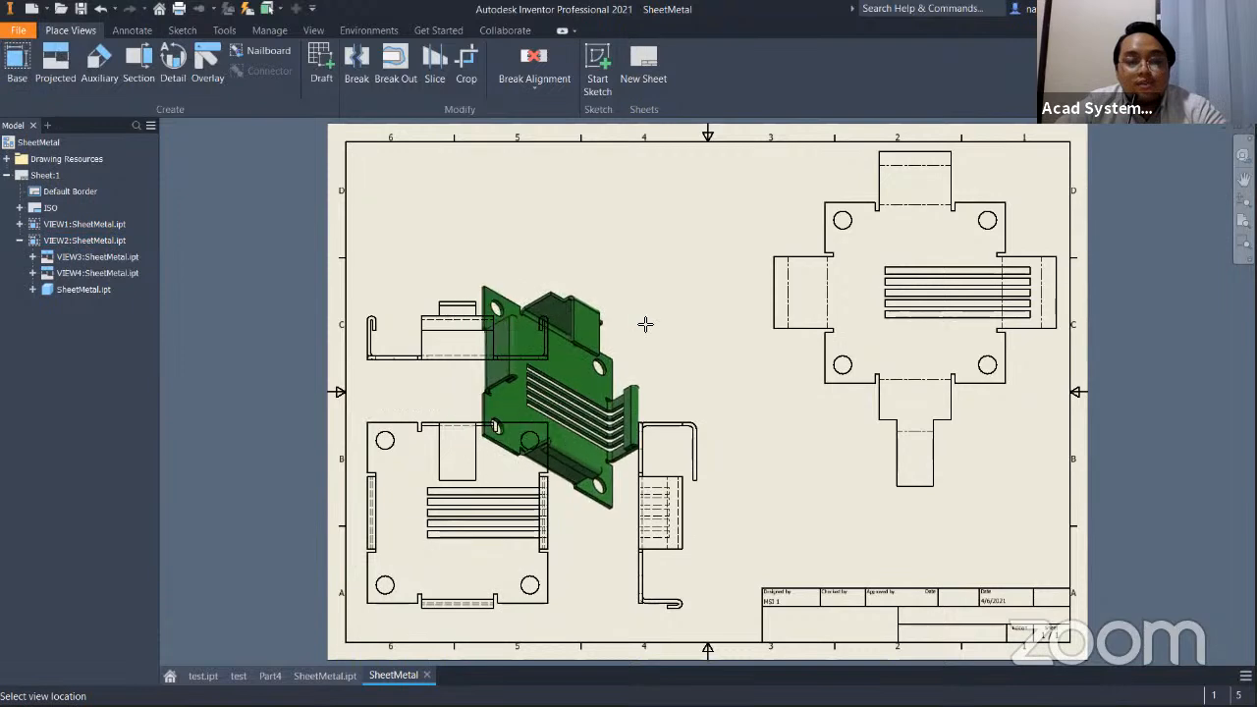
{"action": "left_click", "coordinate": [673, 277]}
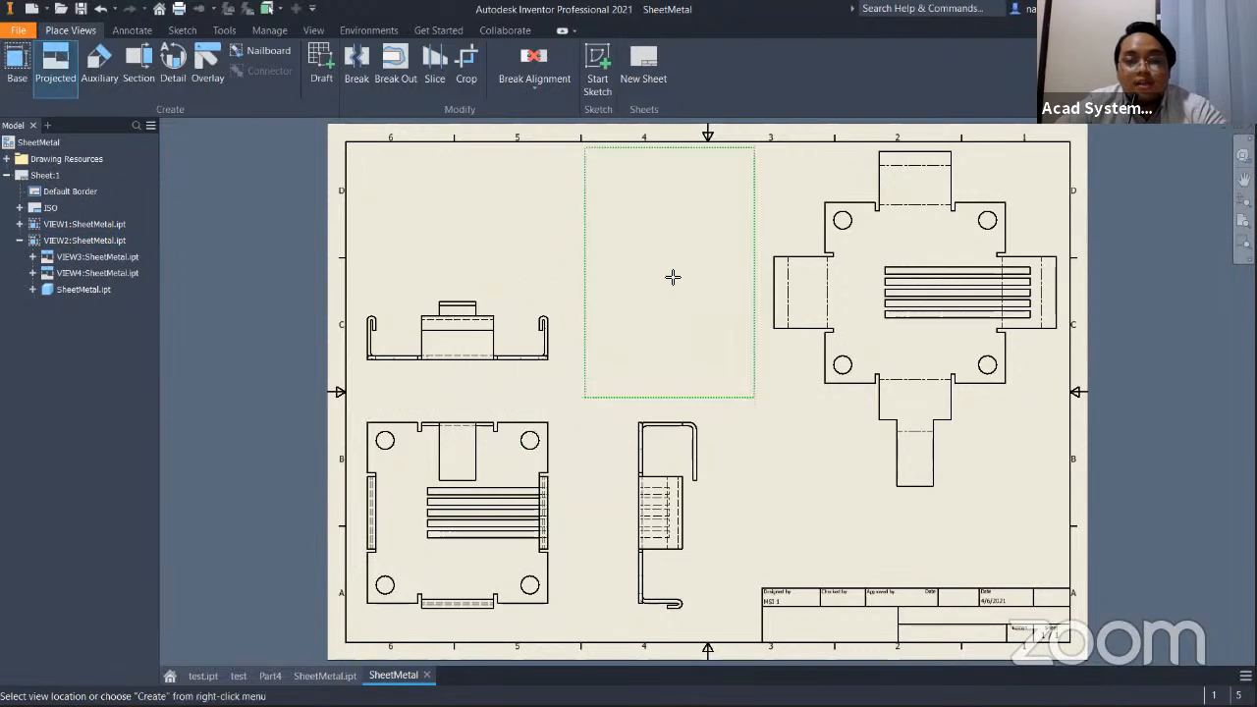
{"action": "right_click", "coordinate": [673, 279]}
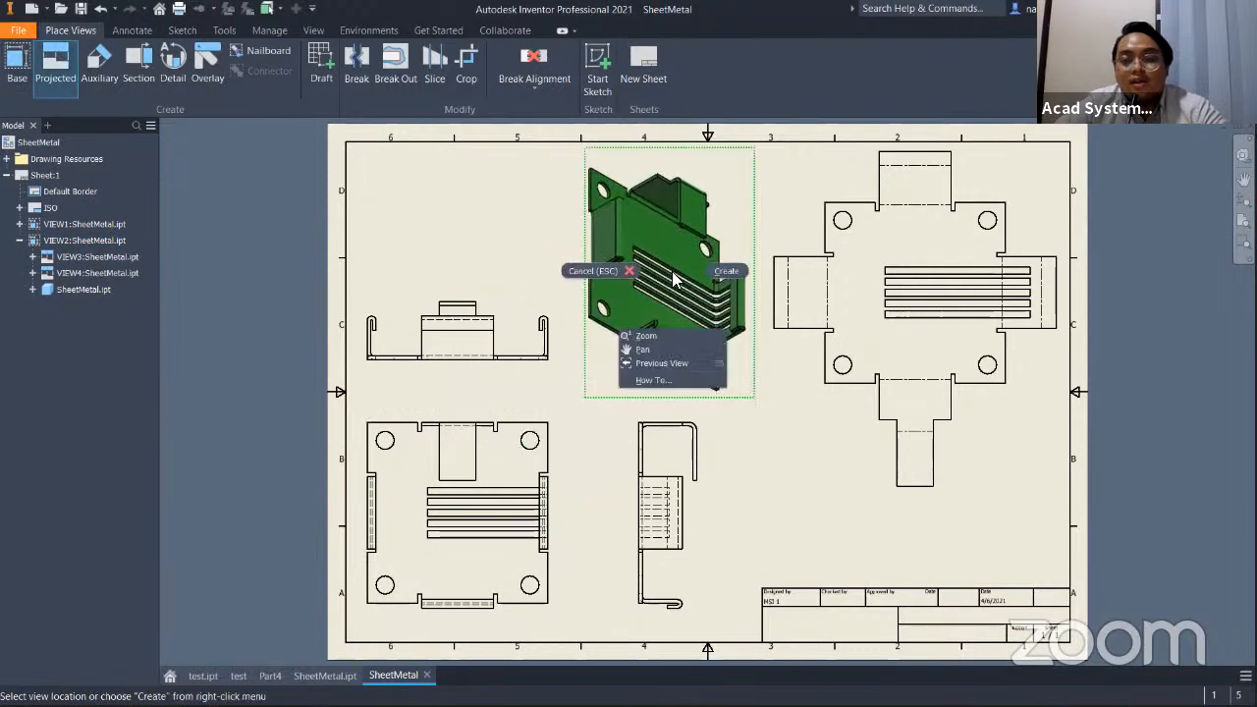
{"action": "left_click", "coordinate": [724, 271]}
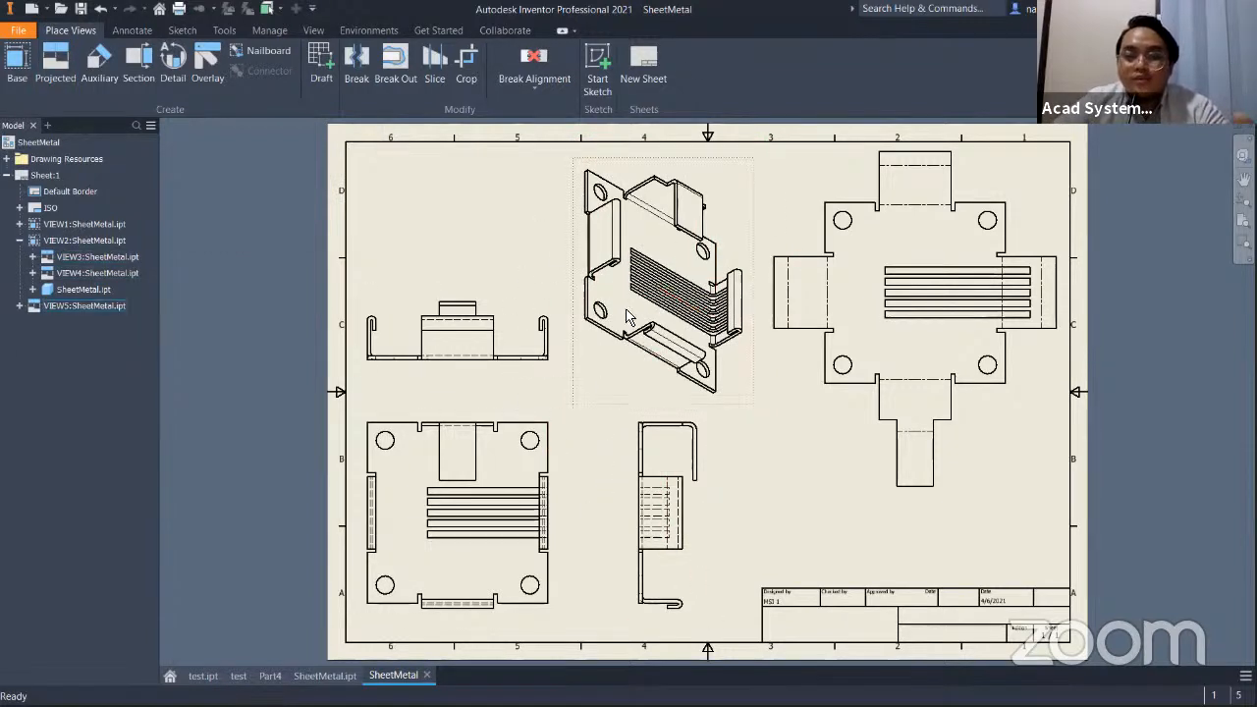
{"action": "left_click_drag", "start_coordinate": [601, 365], "coordinate": [479, 489]}
{"action": "mouse_move", "coordinate": [624, 430]}
{"action": "left_mouse_down"}
{"action": "mouse_move", "coordinate": [538, 463]}
{"action": "mouse_move", "coordinate": [636, 444]}
{"action": "left_mouse_up"}
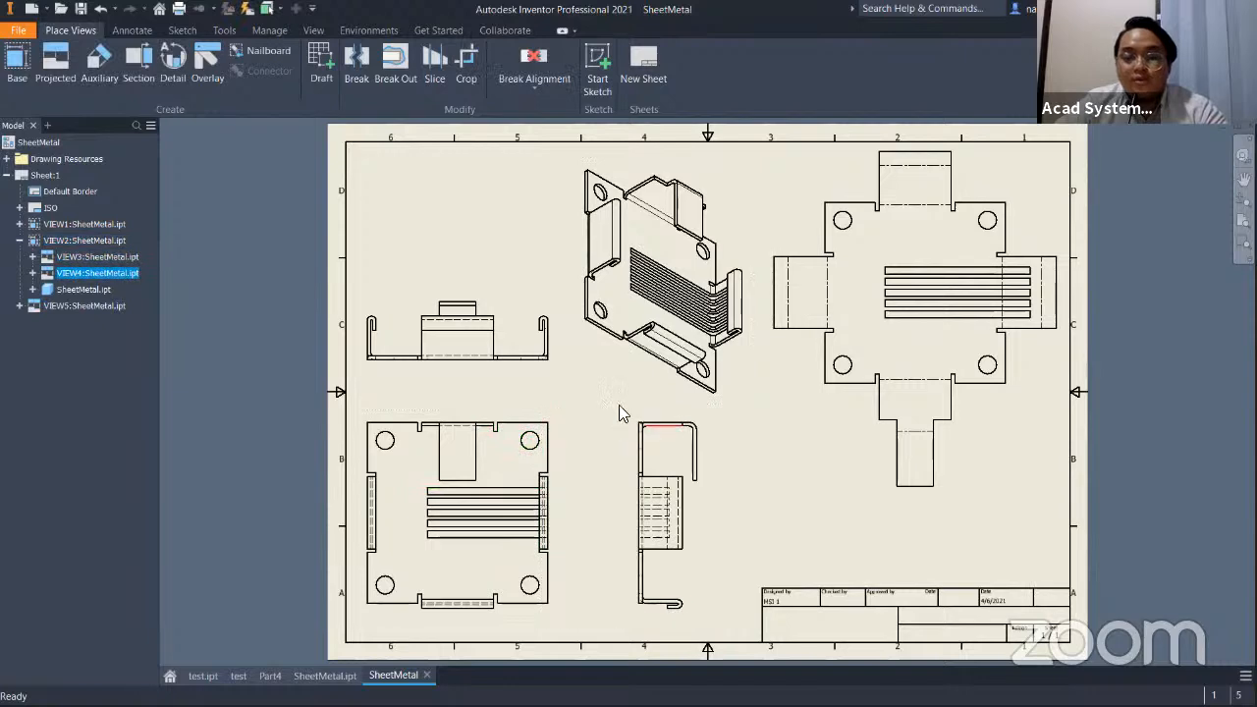
{"action": "right_click", "coordinate": [81, 293]}
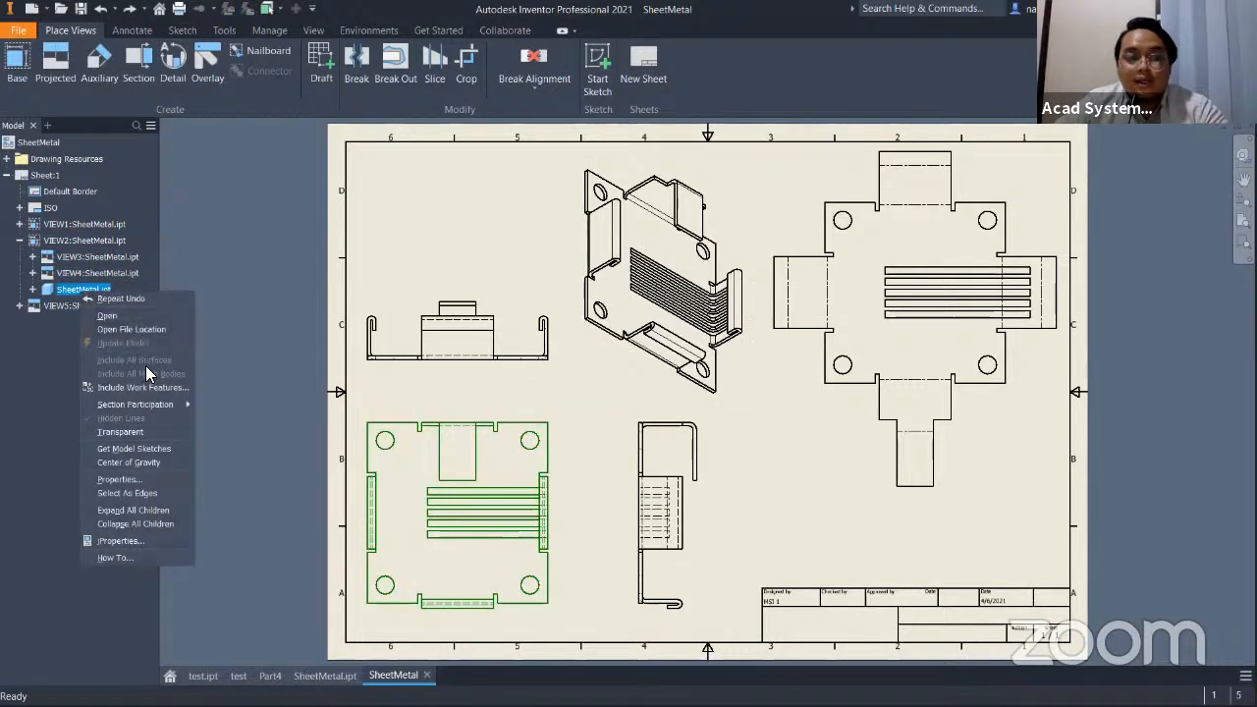
{"action": "left_click", "coordinate": [61, 275]}
{"action": "left_click", "coordinate": [73, 274]}
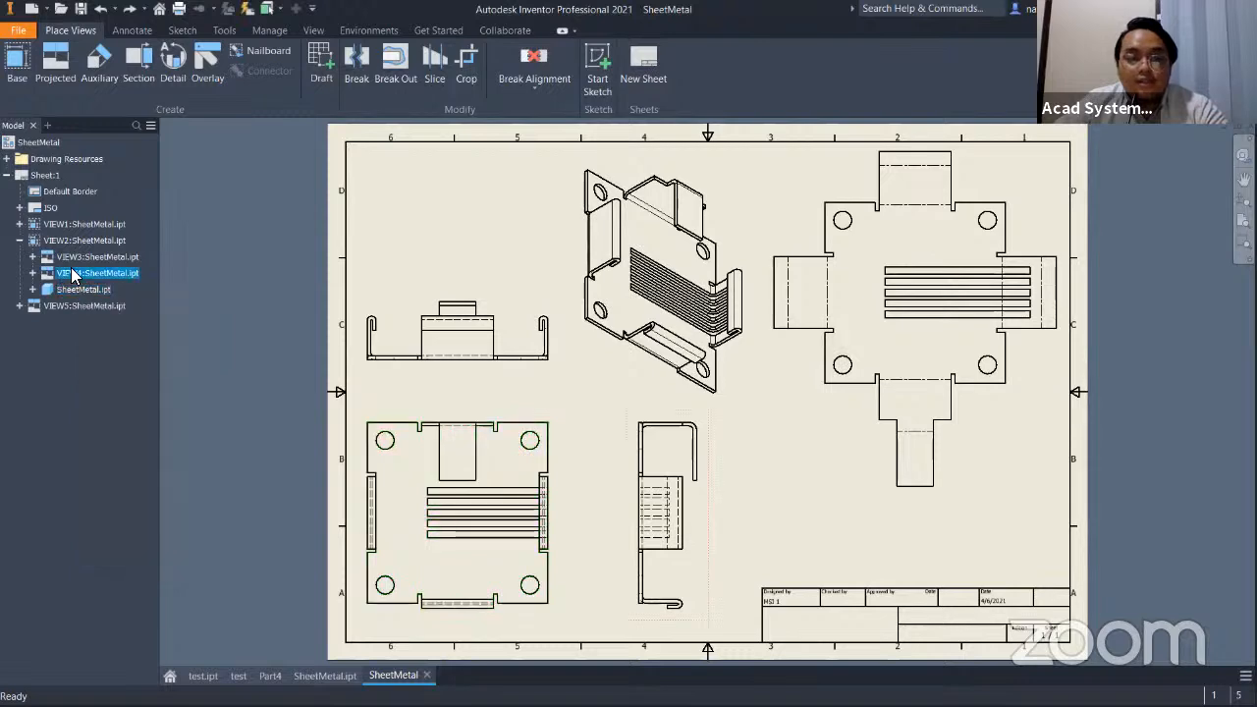
{"action": "right_click", "coordinate": [73, 275]}
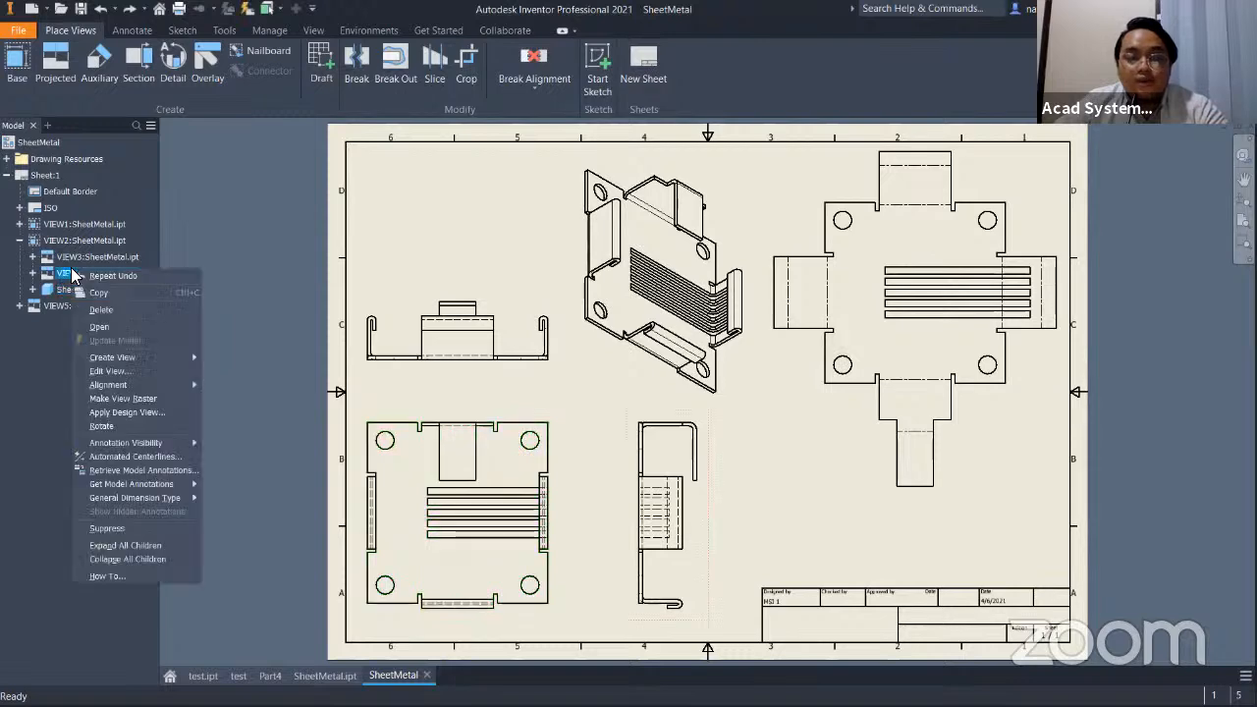
{"action": "left_click", "coordinate": [110, 371]}
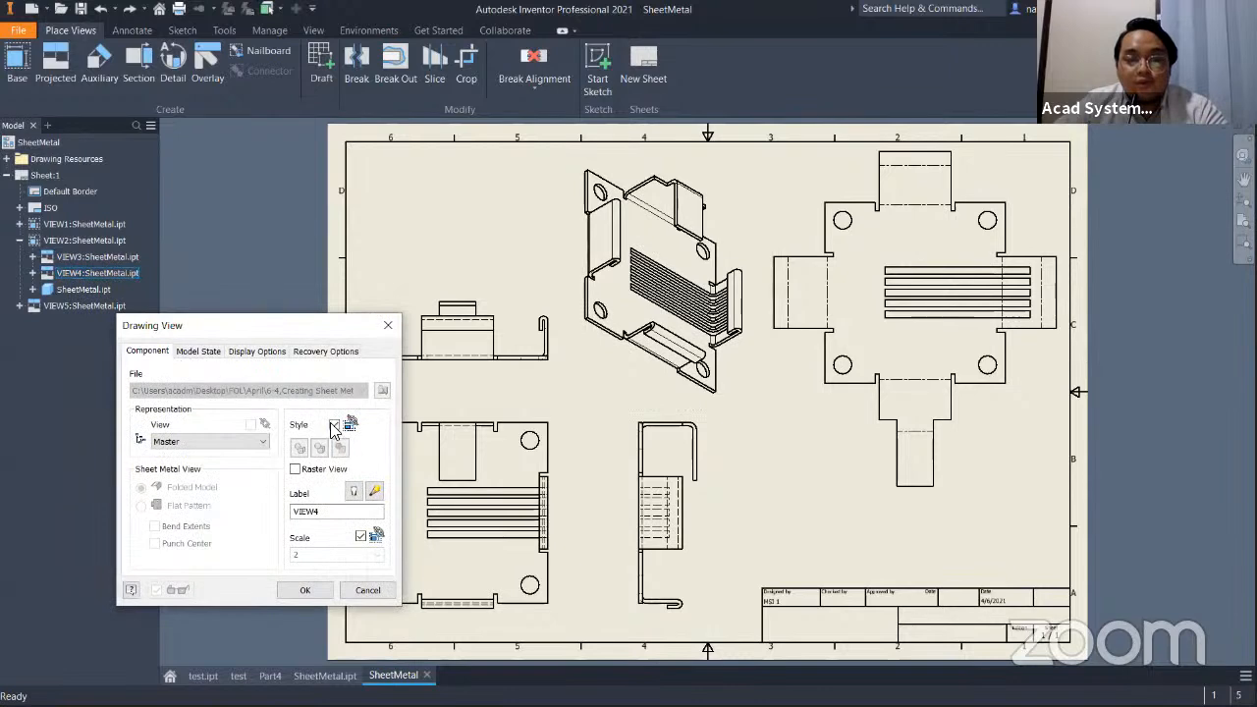
{"action": "left_click", "coordinate": [369, 590]}
Set the folded model's top base view to the Shaded style, including its dependent projections.
{"action": "left_click", "coordinate": [520, 417]}
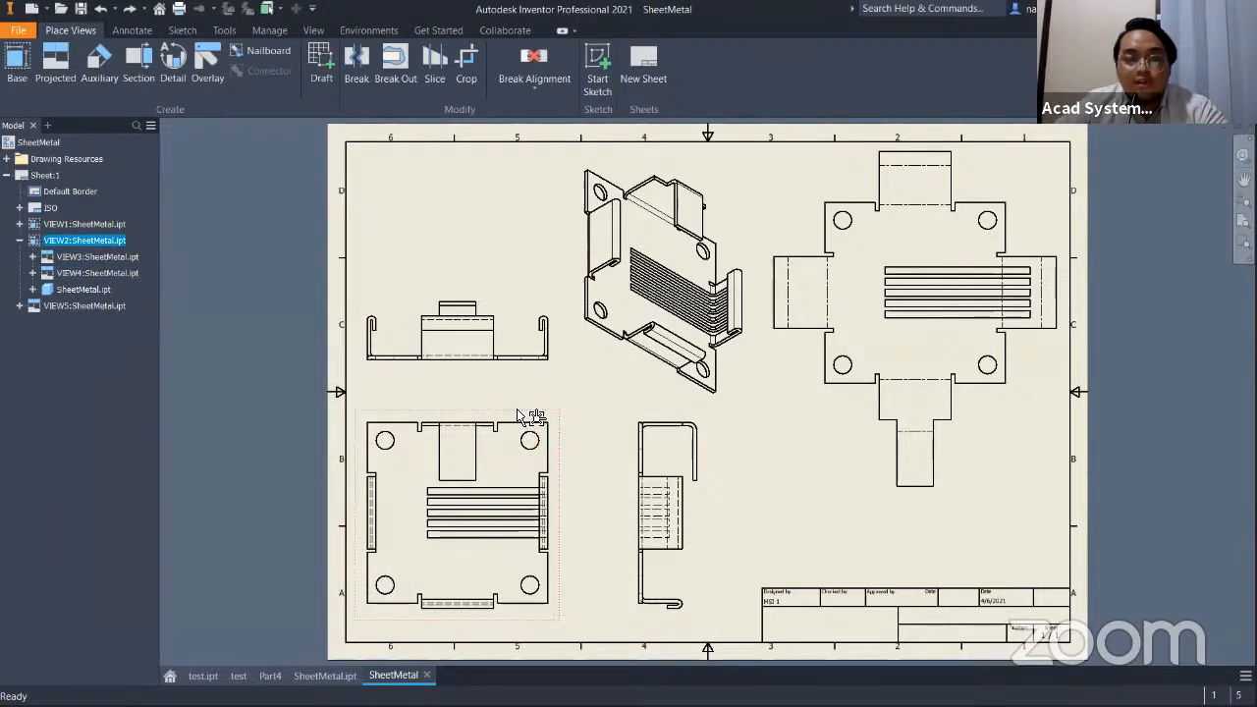
{"action": "right_click", "coordinate": [101, 241]}
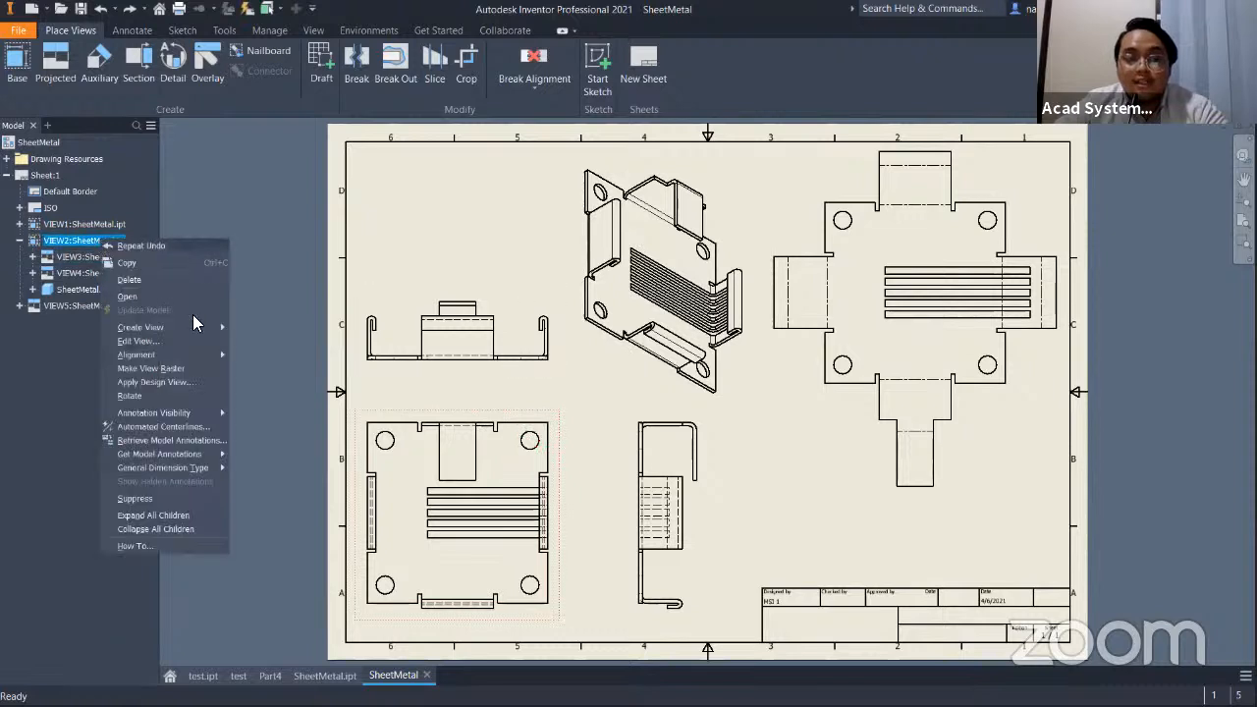
{"action": "left_click", "coordinate": [167, 340]}
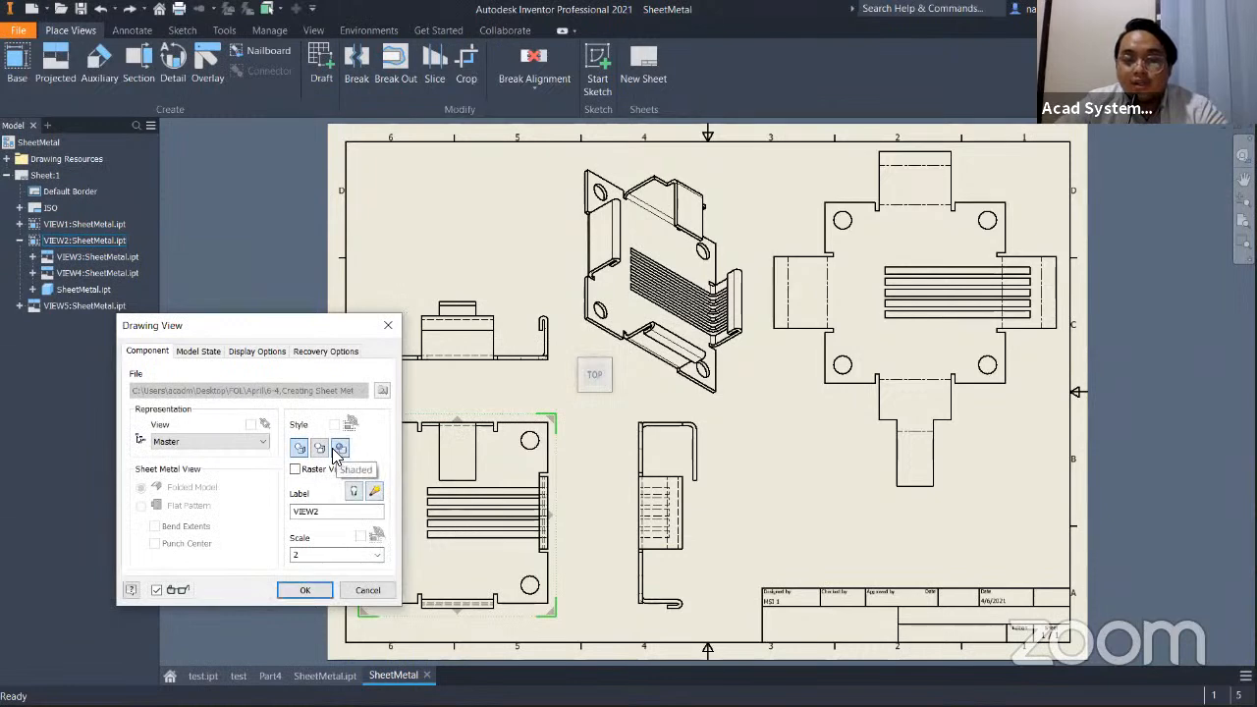
{"action": "left_click", "coordinate": [335, 451]}
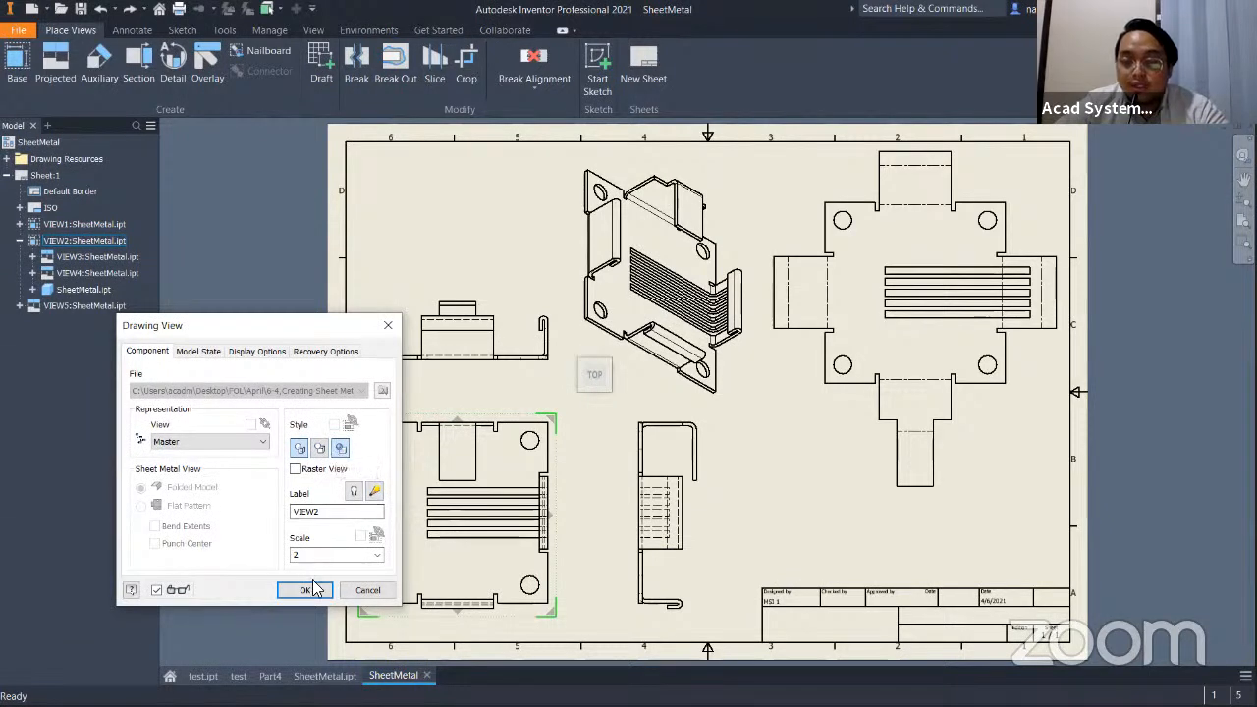
{"action": "left_click", "coordinate": [304, 590]}
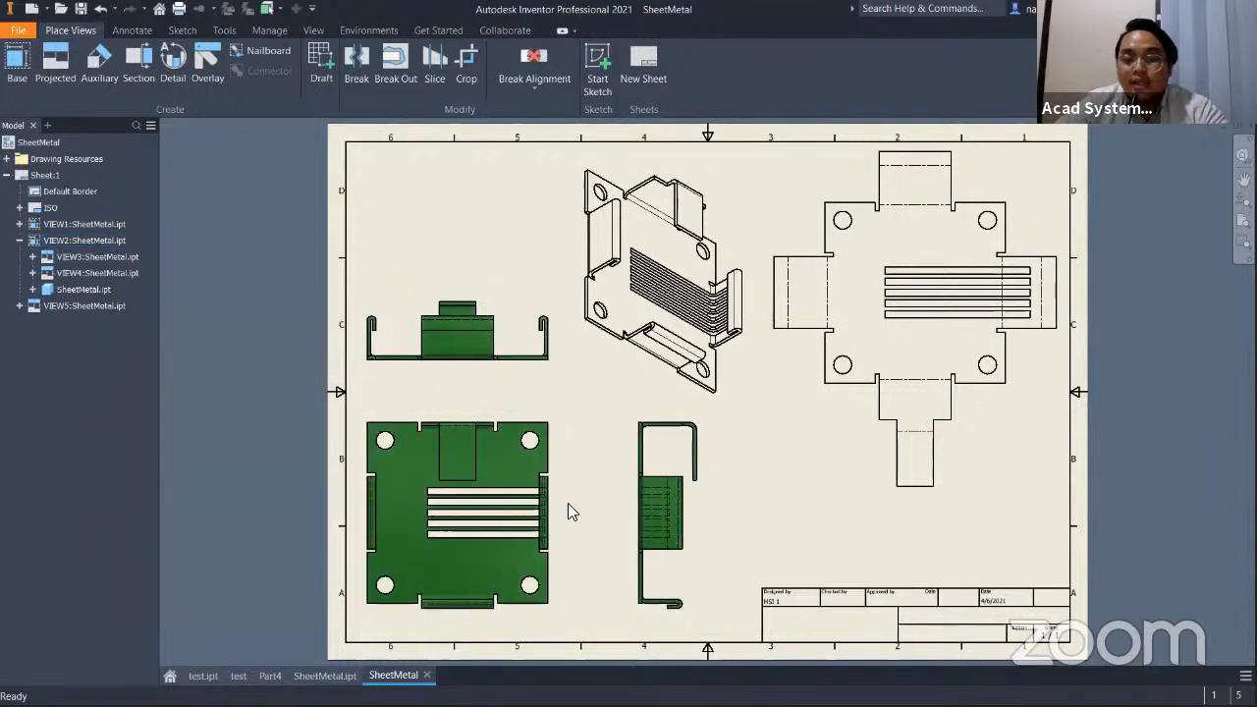
Set the isometric view of the folded model to the Shaded style.
{"action": "left_click", "coordinate": [574, 220]}
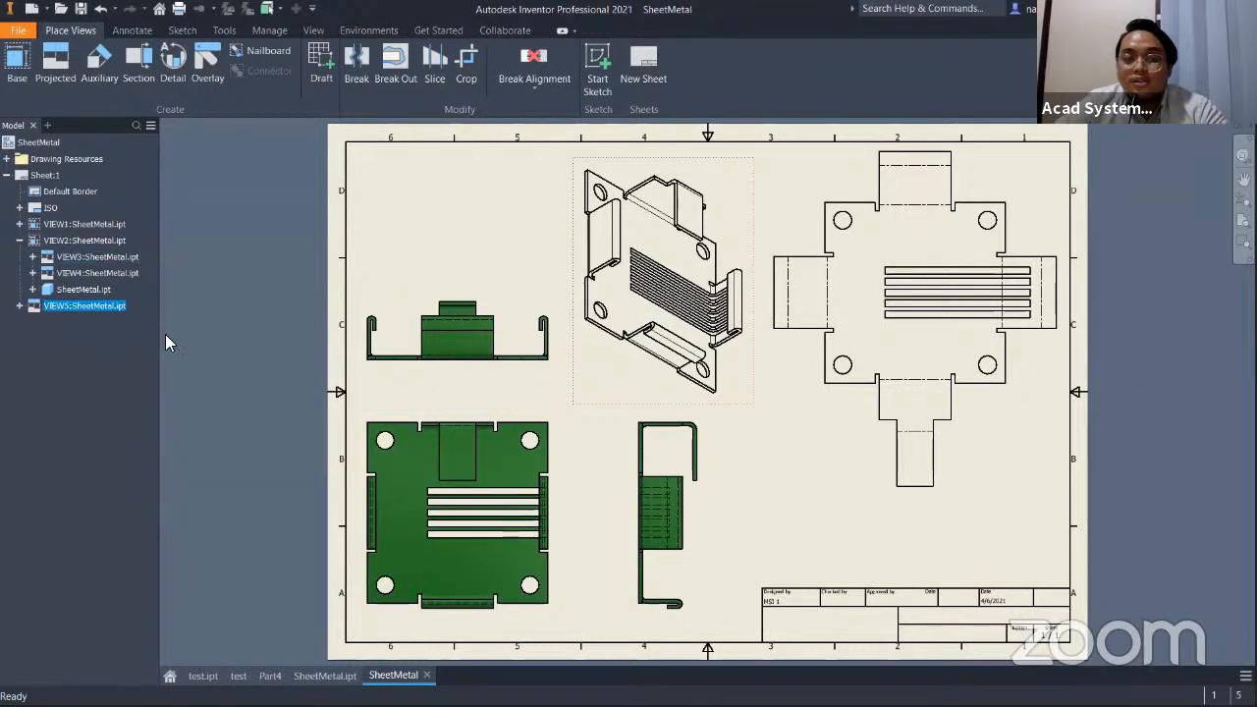
{"action": "right_click", "coordinate": [90, 306]}
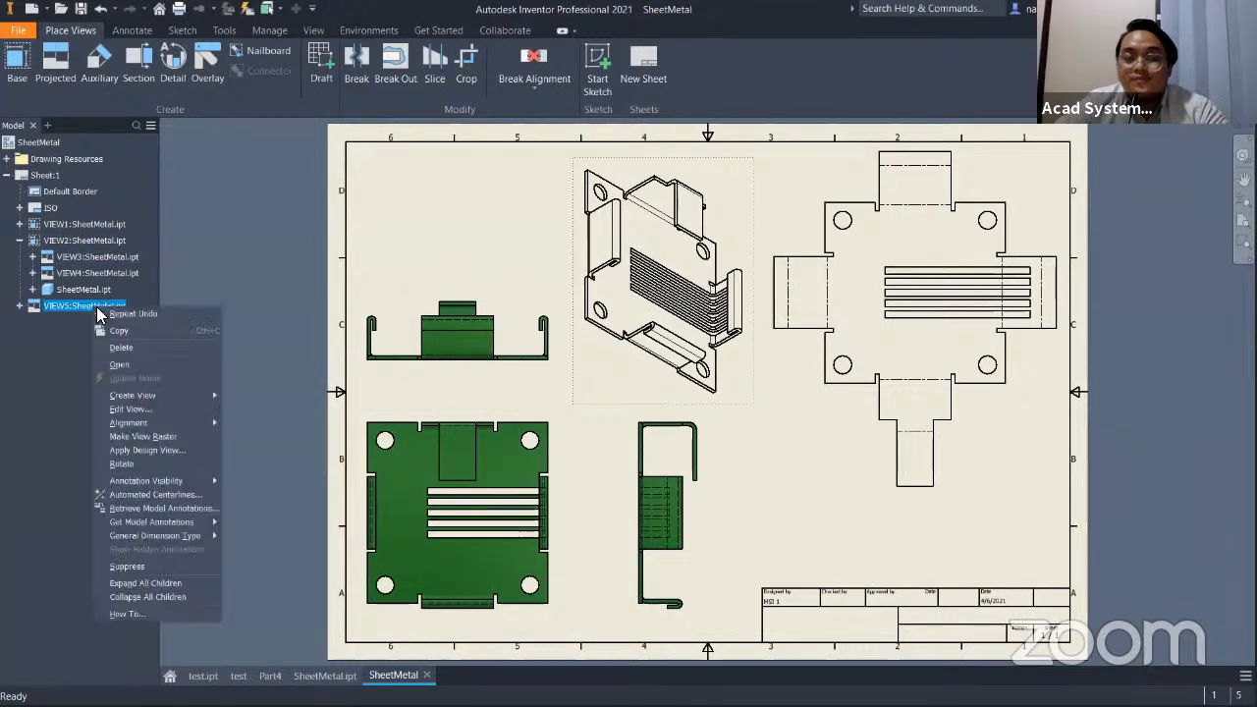
{"action": "left_click", "coordinate": [143, 409]}
{"action": "left_click", "coordinate": [339, 449]}
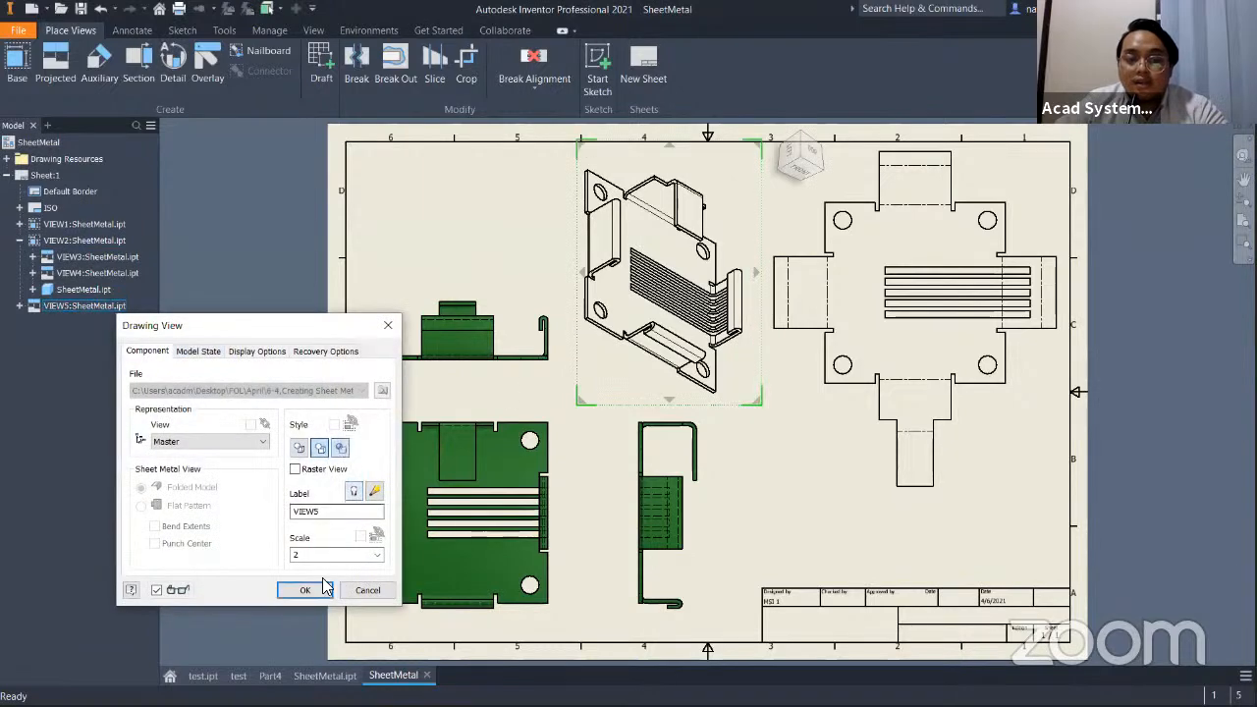
{"action": "left_click", "coordinate": [305, 591]}
{"action": "middle_click_drag", "start_coordinate": [874, 478], "coordinate": [686, 455]}
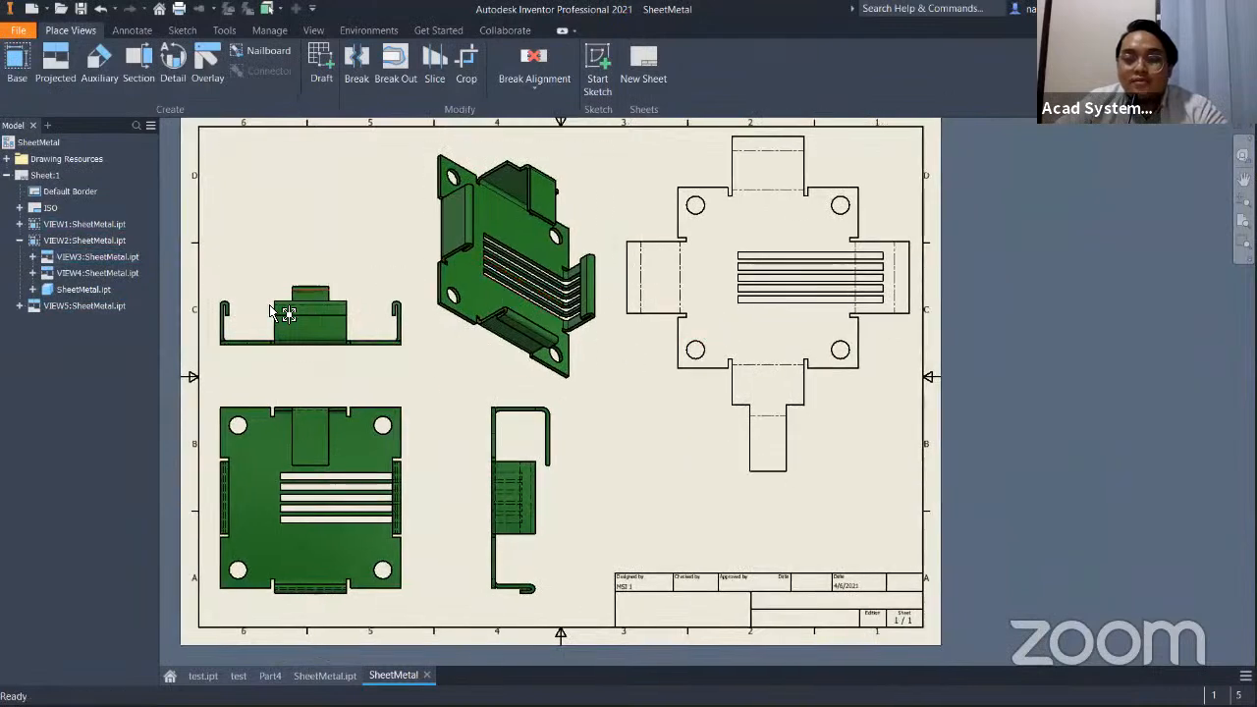
{"action": "middle_click_drag", "start_coordinate": [368, 274], "coordinate": [451, 293]}
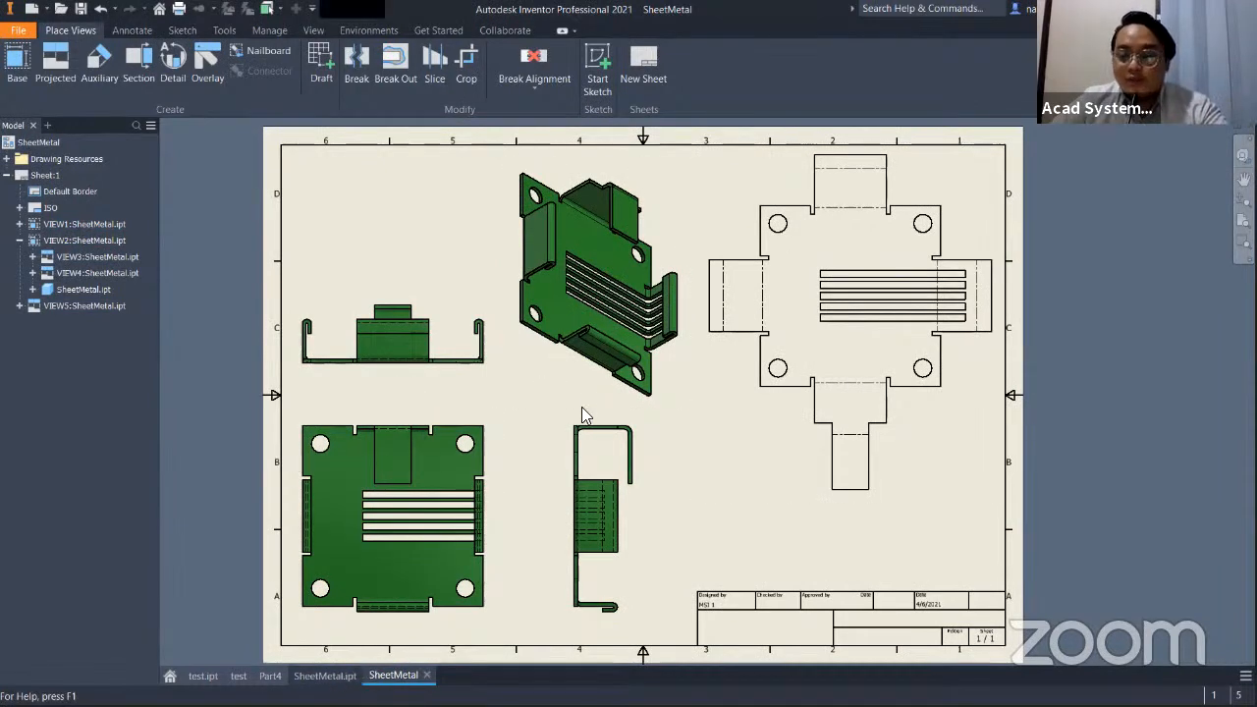
Switch to SheetMetal.ipt and round two adjacent outer corners of the base plate with a 6 mm Corner Round.
{"action": "key", "text": "ctrl+Tab"}
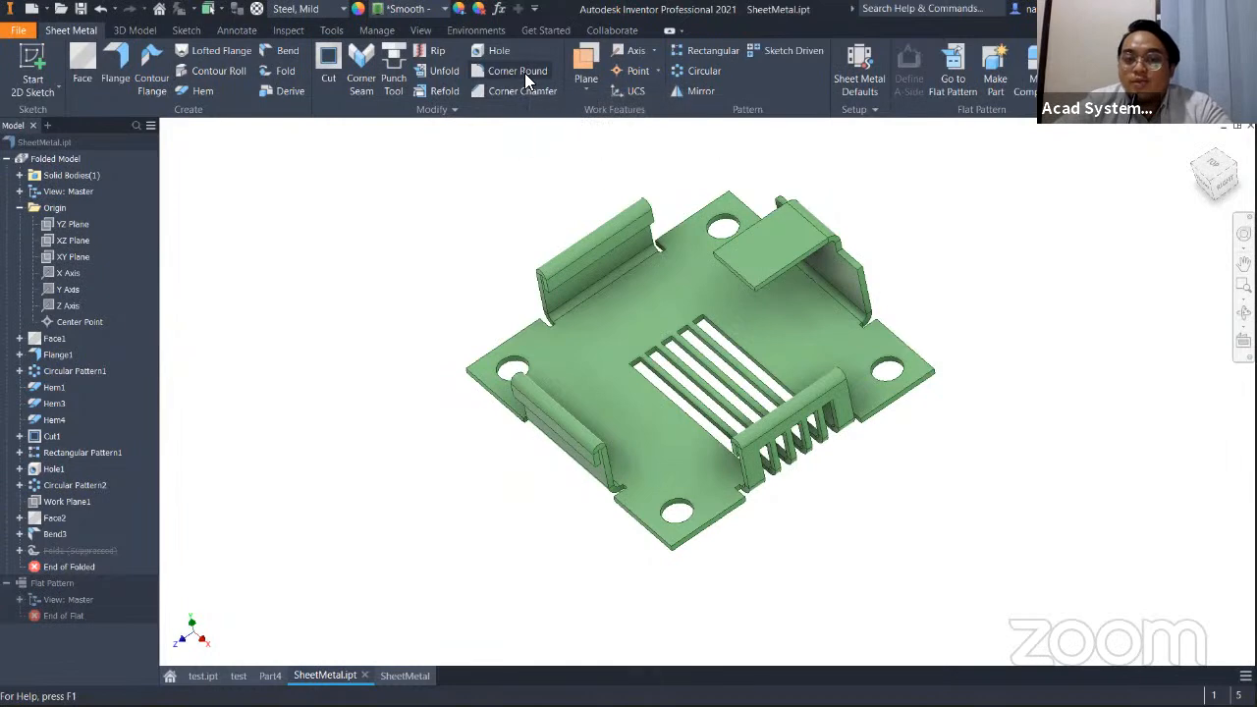
{"action": "left_click", "coordinate": [524, 71]}
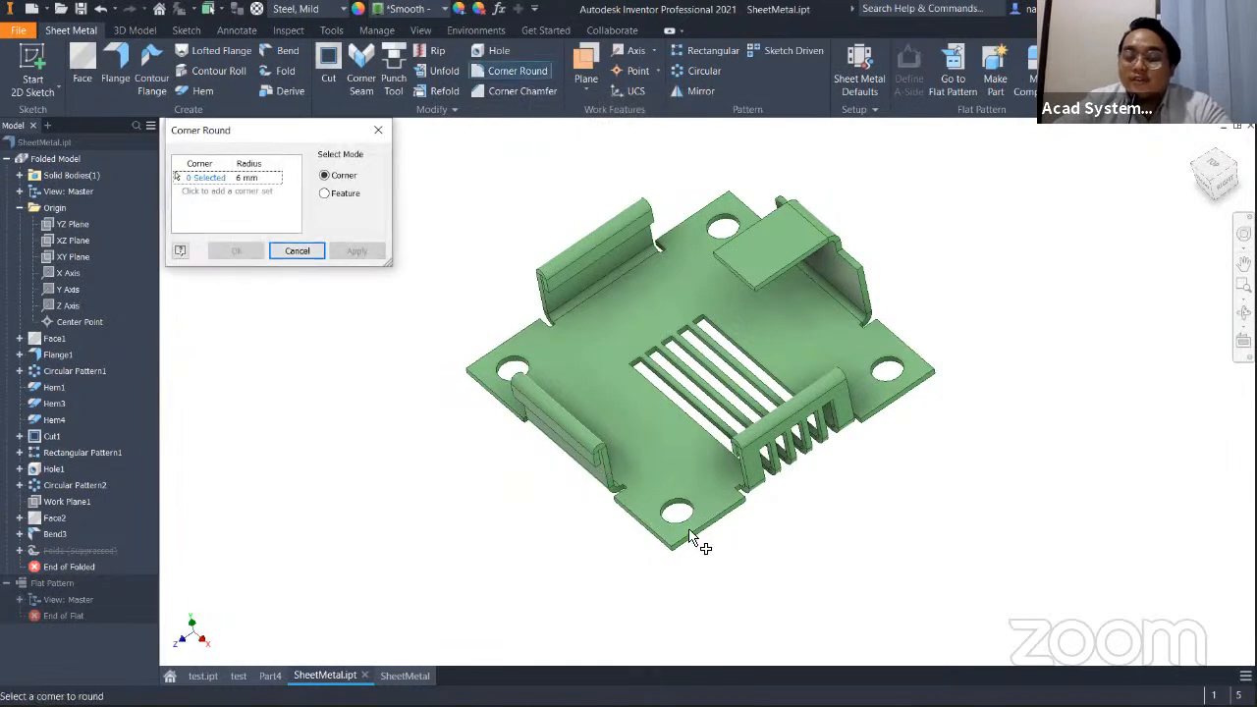
{"action": "scroll", "coordinate": [790, 444], "scroll_direction": "down", "scroll_amount": 3}
{"action": "scroll", "coordinate": [850, 450], "scroll_direction": "up", "scroll_amount": 5}
{"action": "middle_click_drag", "start_coordinate": [847, 447], "coordinate": [638, 382]}
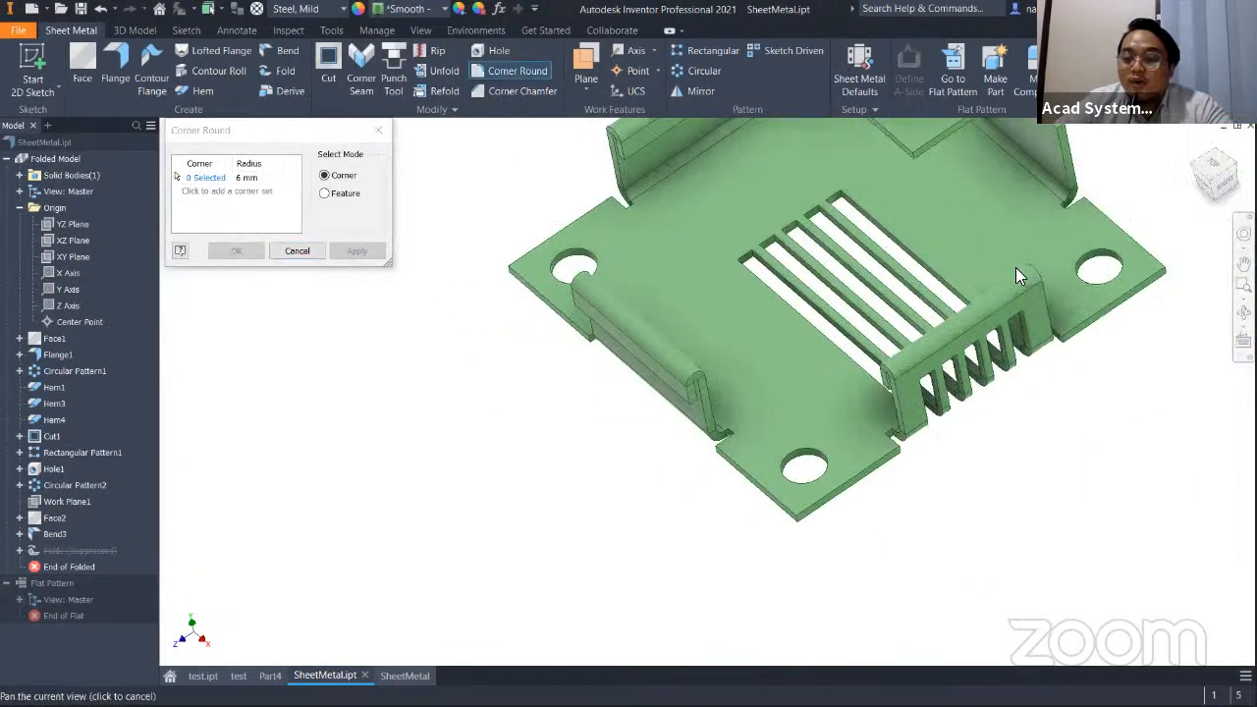
{"action": "scroll", "coordinate": [764, 446], "scroll_direction": "up", "scroll_amount": 3}
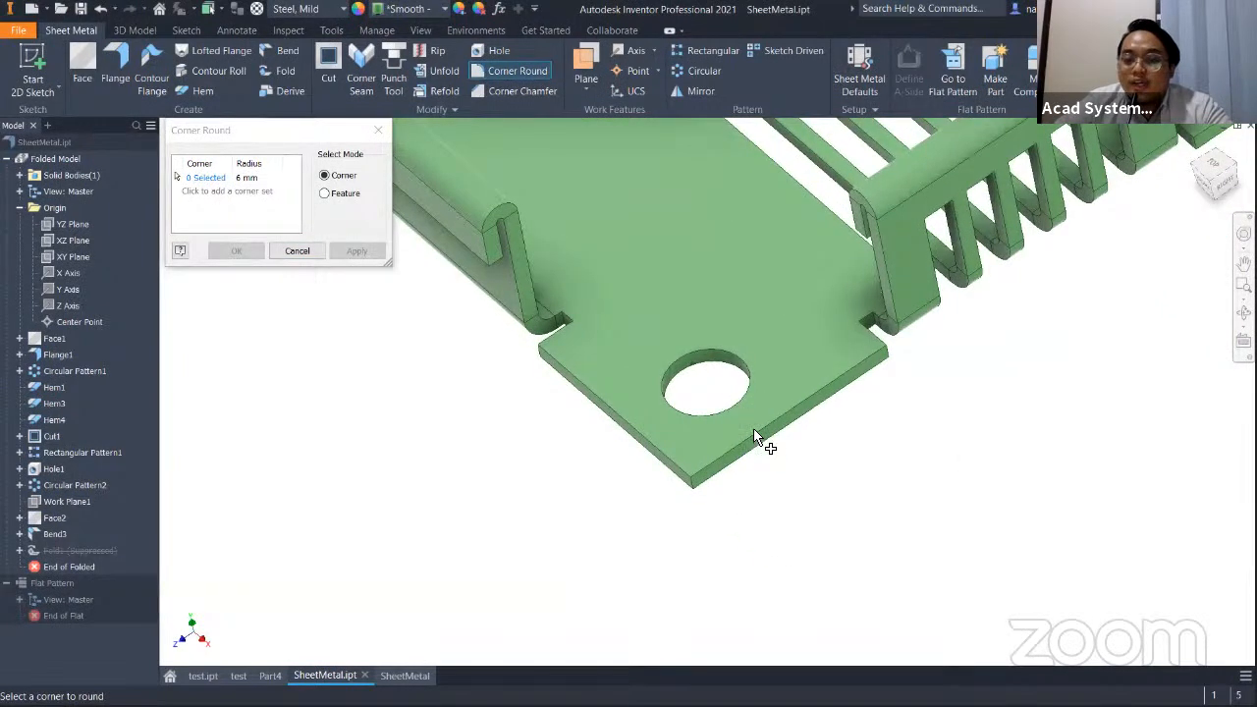
{"action": "left_click", "coordinate": [694, 490]}
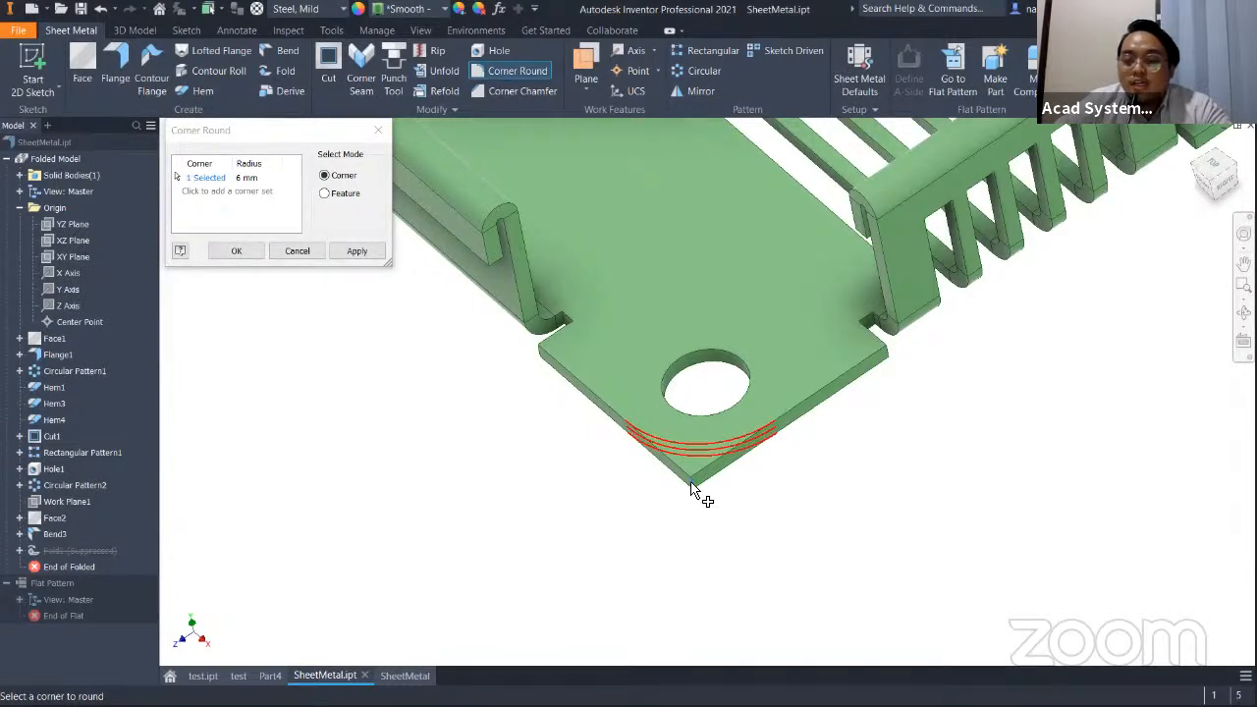
{"action": "middle_click_drag", "start_coordinate": [786, 442], "coordinate": [1080, 648]}
{"action": "left_click", "coordinate": [441, 218]}
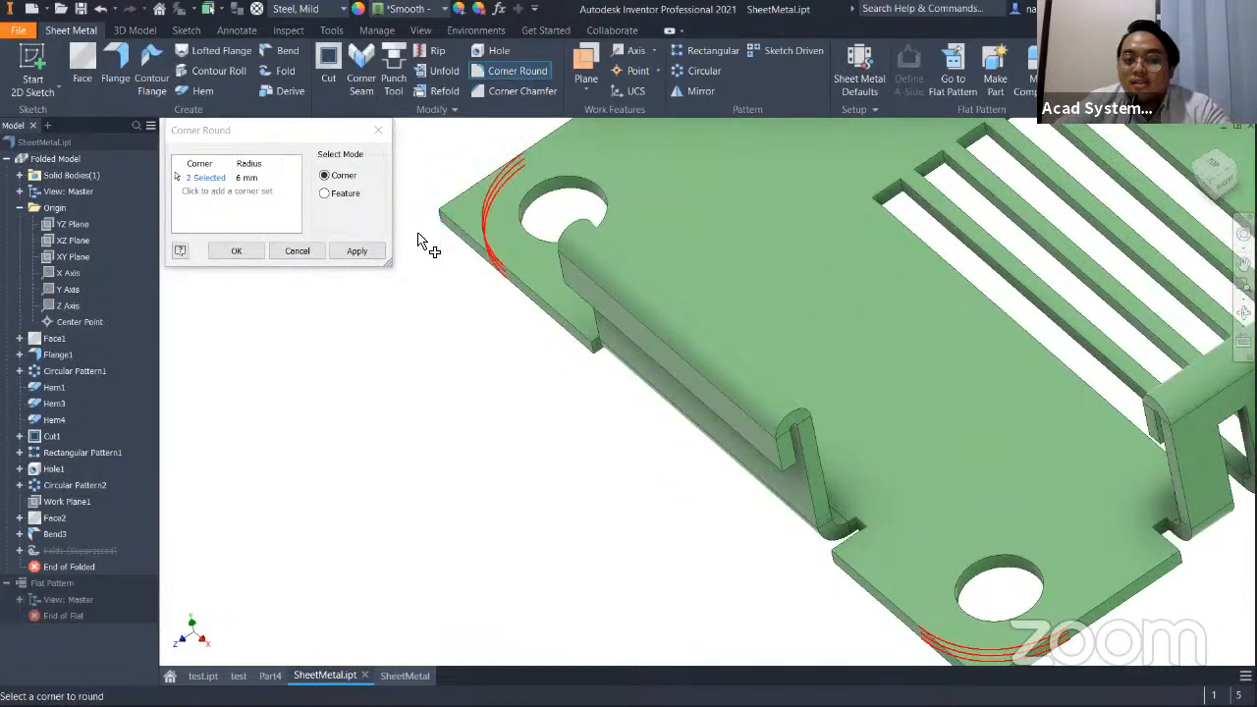
{"action": "left_click", "coordinate": [356, 252]}
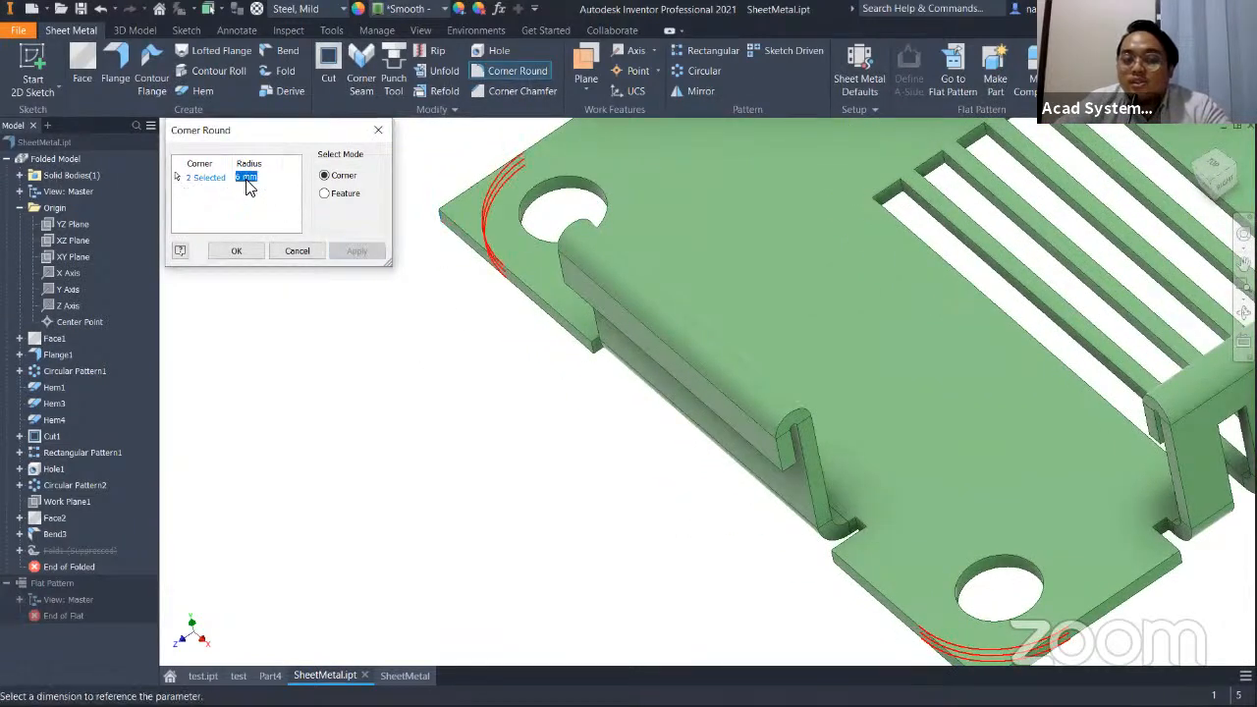
{"action": "left_click", "coordinate": [298, 251]}
{"action": "key", "text": "F2"}
{"action": "middle_click_drag", "start_coordinate": [1026, 254], "coordinate": [643, 305]}
{"action": "scroll", "coordinate": [552, 292], "scroll_direction": "down", "scroll_amount": 1}
{"action": "middle_click_drag", "start_coordinate": [920, 337], "coordinate": [716, 363]}
{"action": "scroll", "coordinate": [731, 314], "scroll_direction": "up", "scroll_amount": 4}
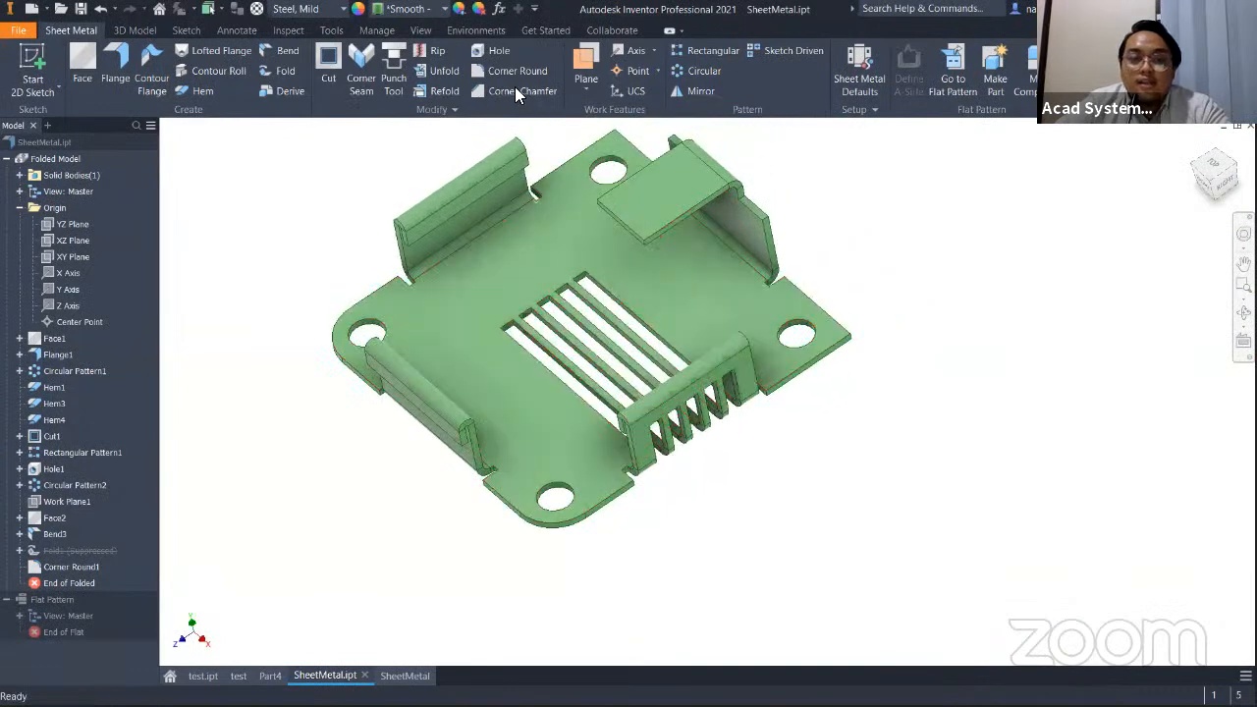
Chamfer the two remaining outer corners of the base plate with a 3 mm Corner Chamfer, and return to the SheetMetal drawing.
{"action": "left_click_drag", "start_coordinate": [1227, 194], "coordinate": [1221, 168]}
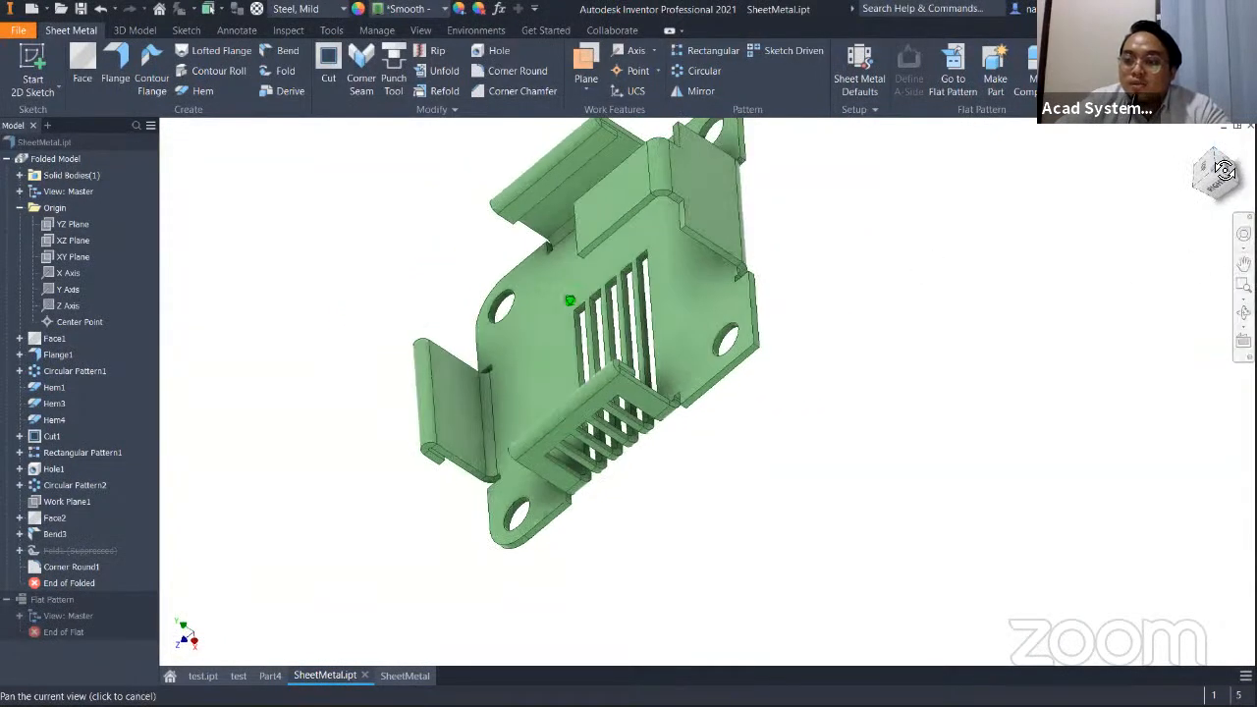
{"action": "left_click_drag", "start_coordinate": [569, 332], "coordinate": [589, 309]}
{"action": "left_click", "coordinate": [513, 94]}
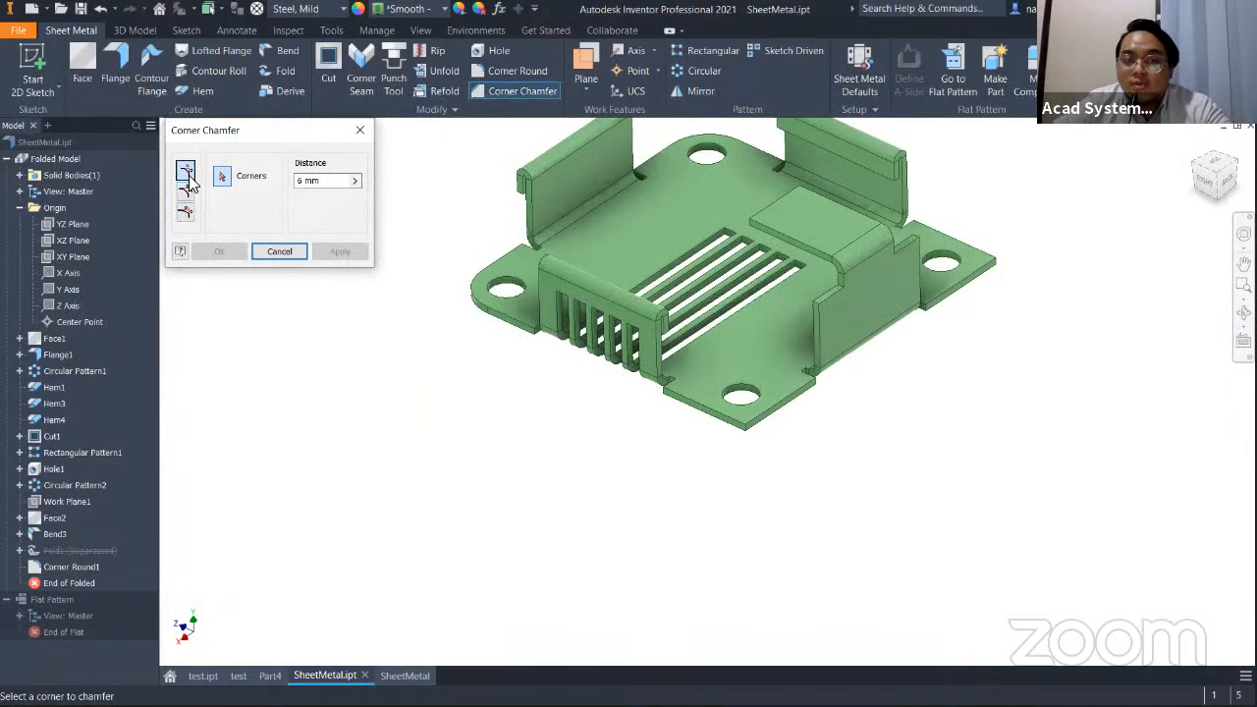
{"action": "left_click", "coordinate": [329, 181]}
{"action": "type", "text": "3"}
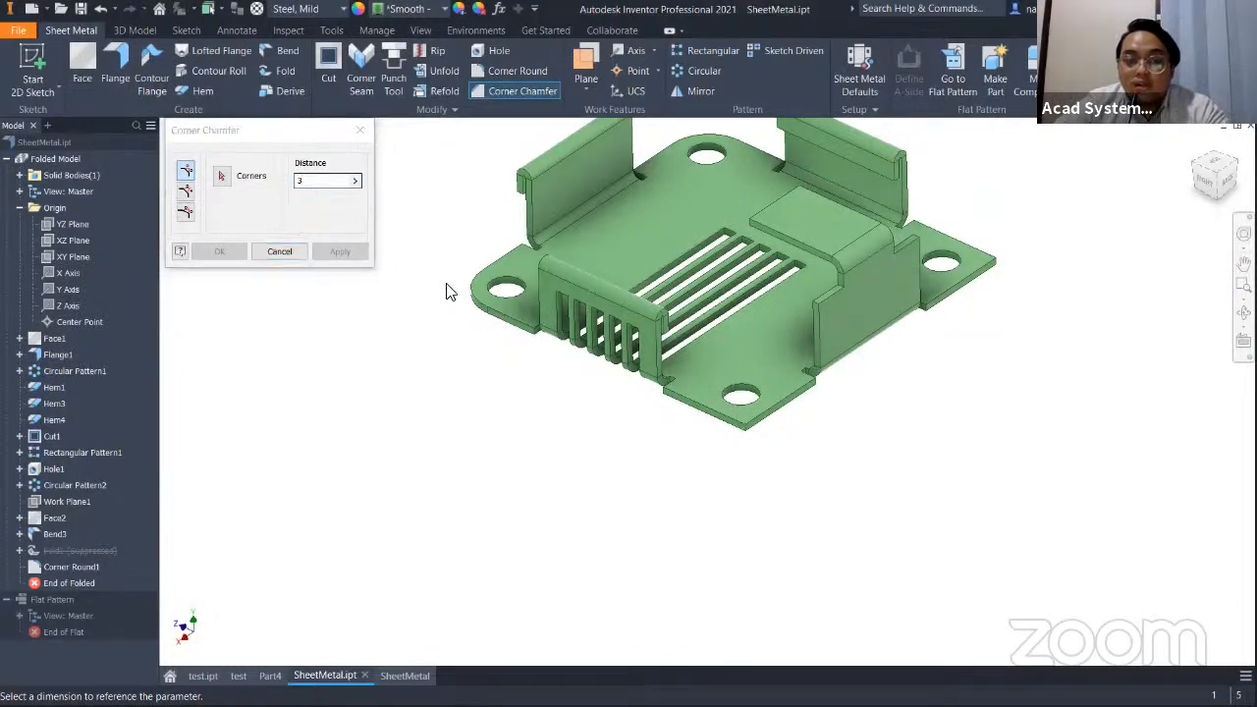
{"action": "left_click", "coordinate": [220, 185]}
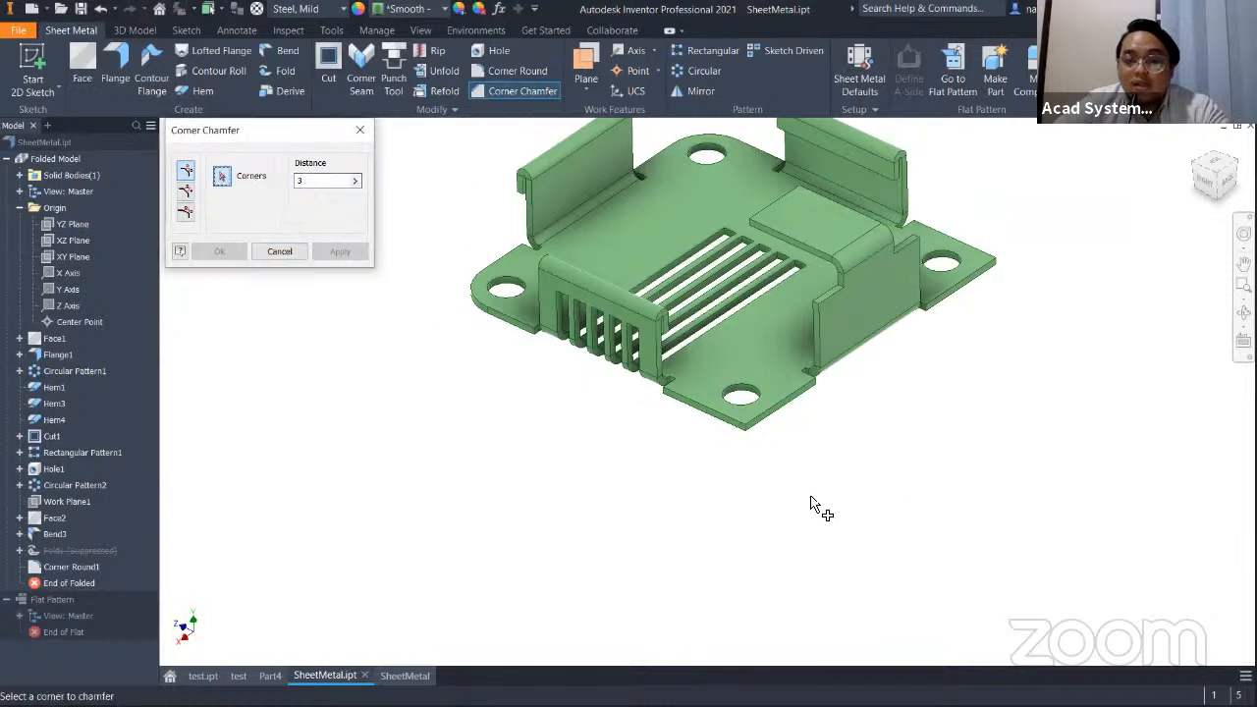
{"action": "scroll", "coordinate": [738, 425], "scroll_direction": "up", "scroll_amount": 3}
{"action": "left_click", "coordinate": [739, 425]}
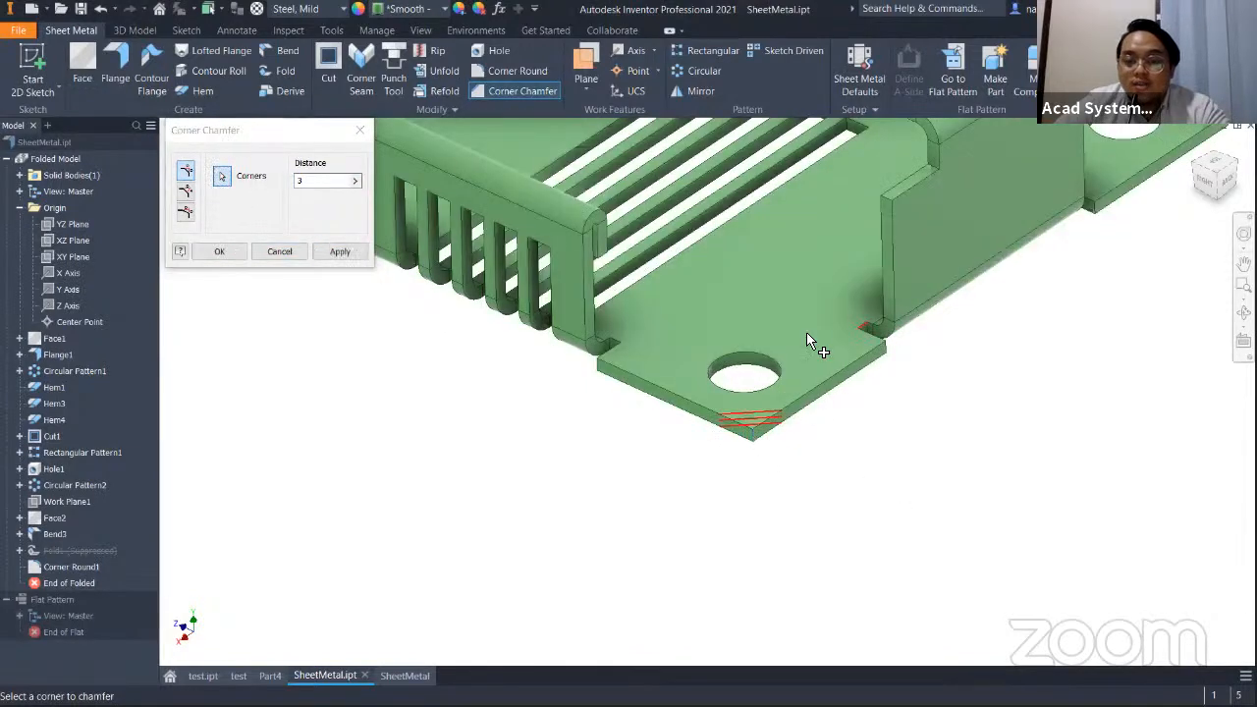
{"action": "middle_click_drag", "start_coordinate": [814, 344], "coordinate": [578, 426]}
{"action": "left_click", "coordinate": [933, 225]}
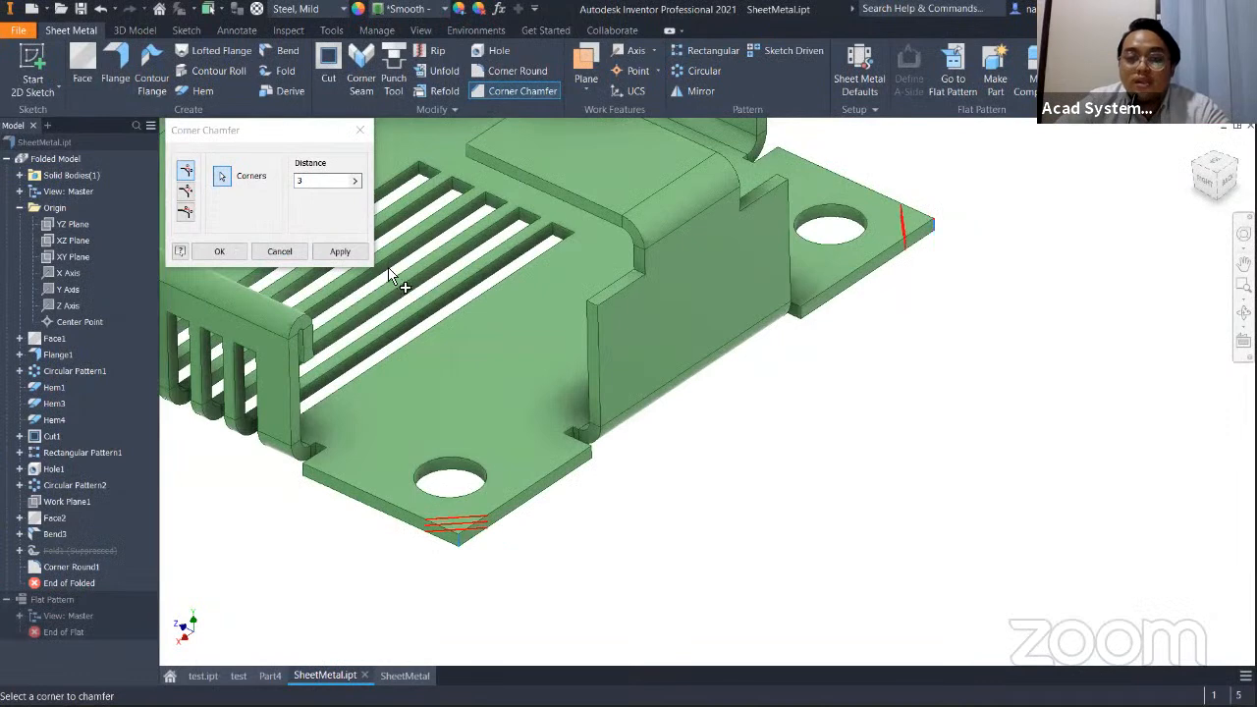
{"action": "left_click", "coordinate": [339, 252]}
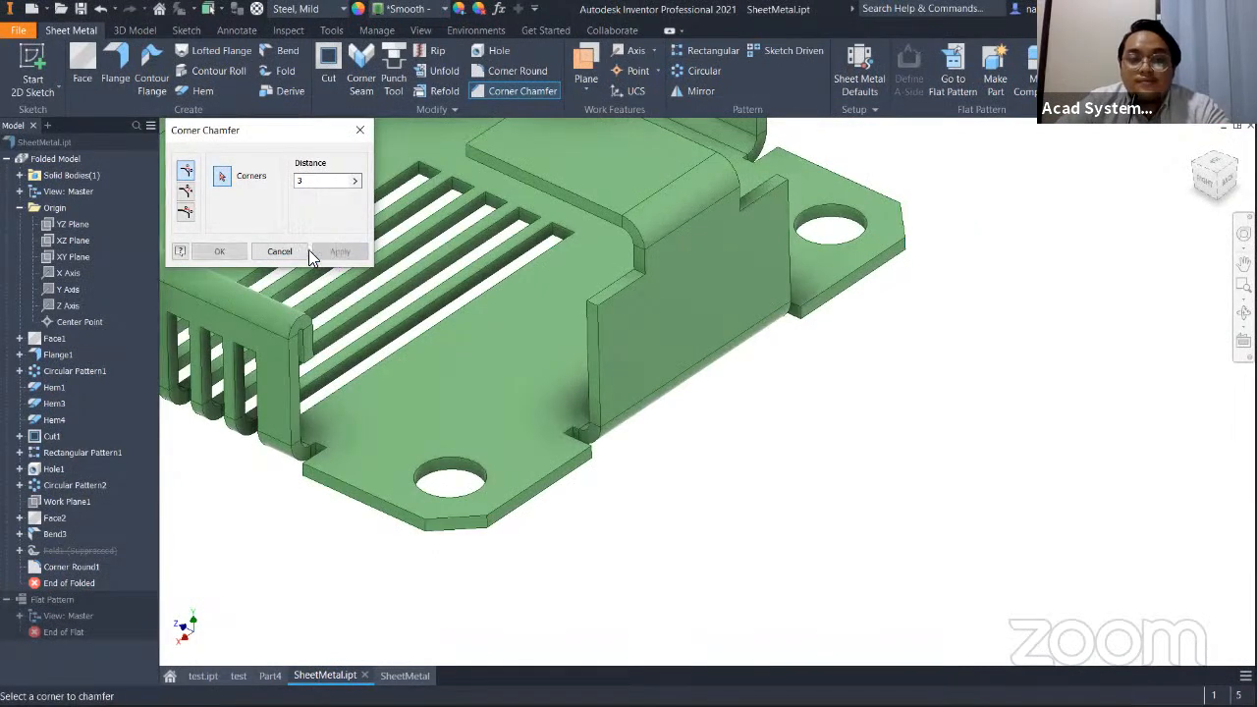
{"action": "left_click", "coordinate": [281, 251]}
{"action": "left_click", "coordinate": [402, 675]}
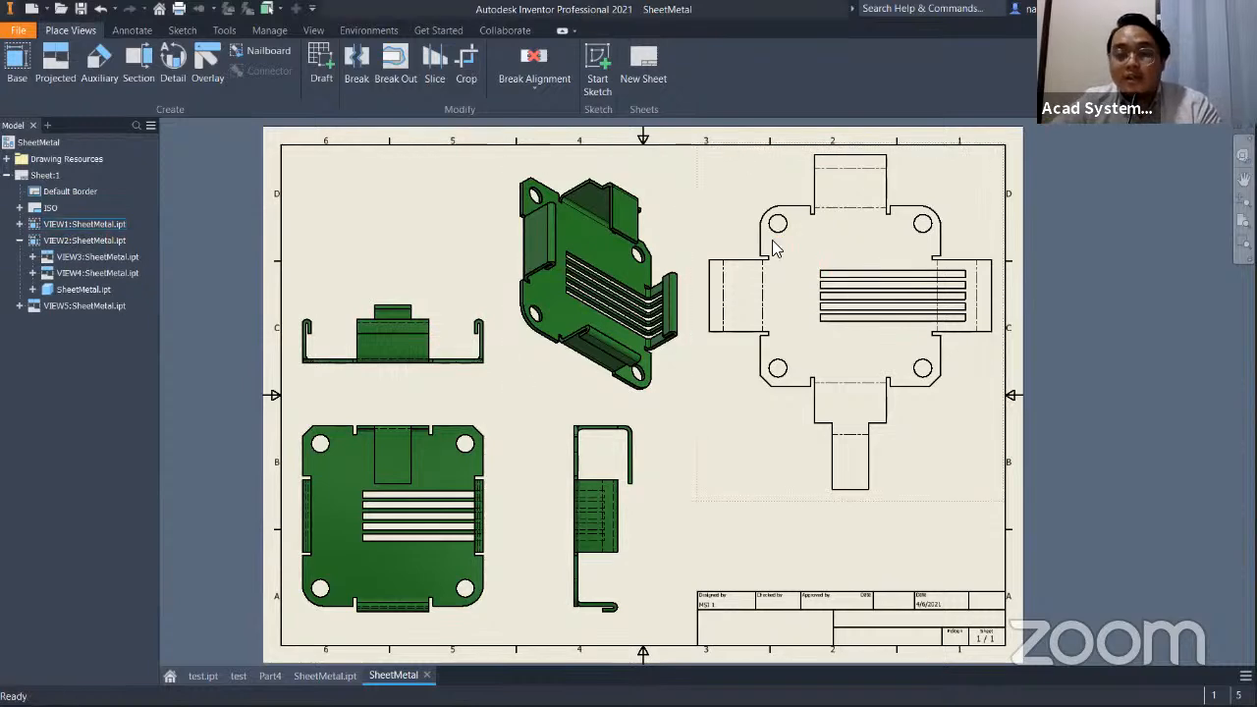
Switch to the PowerPoint slide show and advance from the Demonstration slide to the Q&A slide.
{"action": "key", "text": "alt+Tab"}
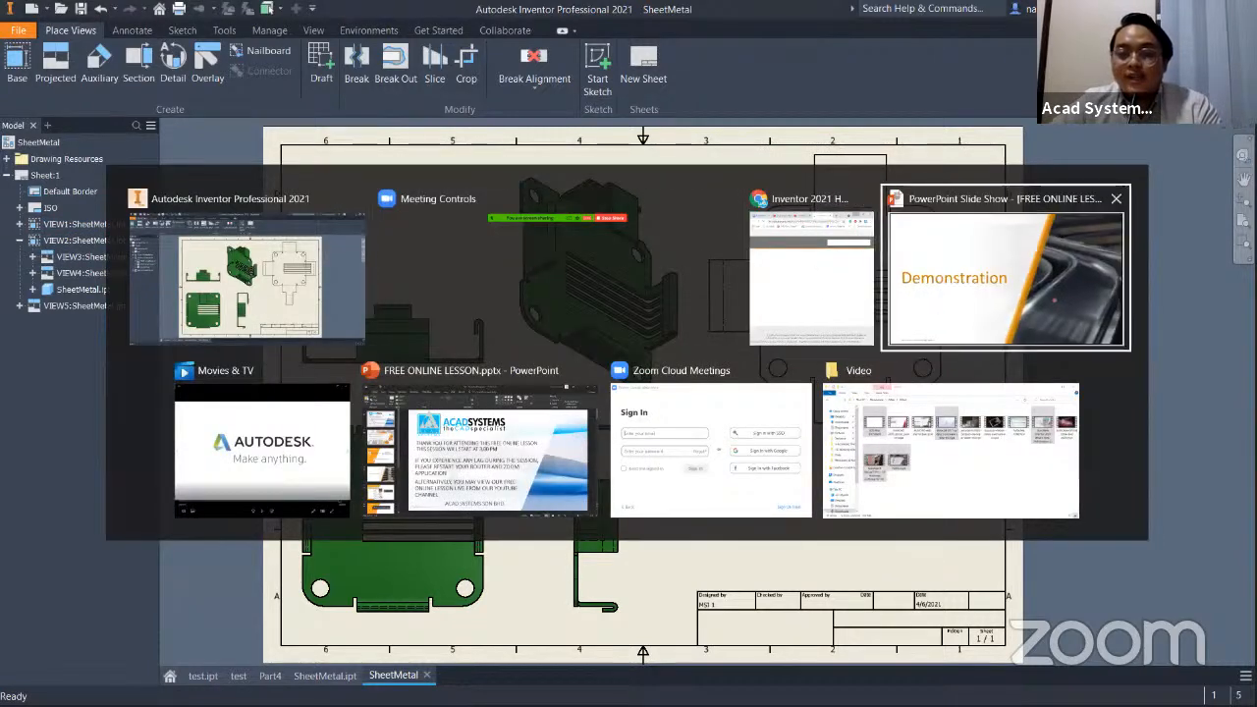
{"action": "left_click", "coordinate": [954, 289]}
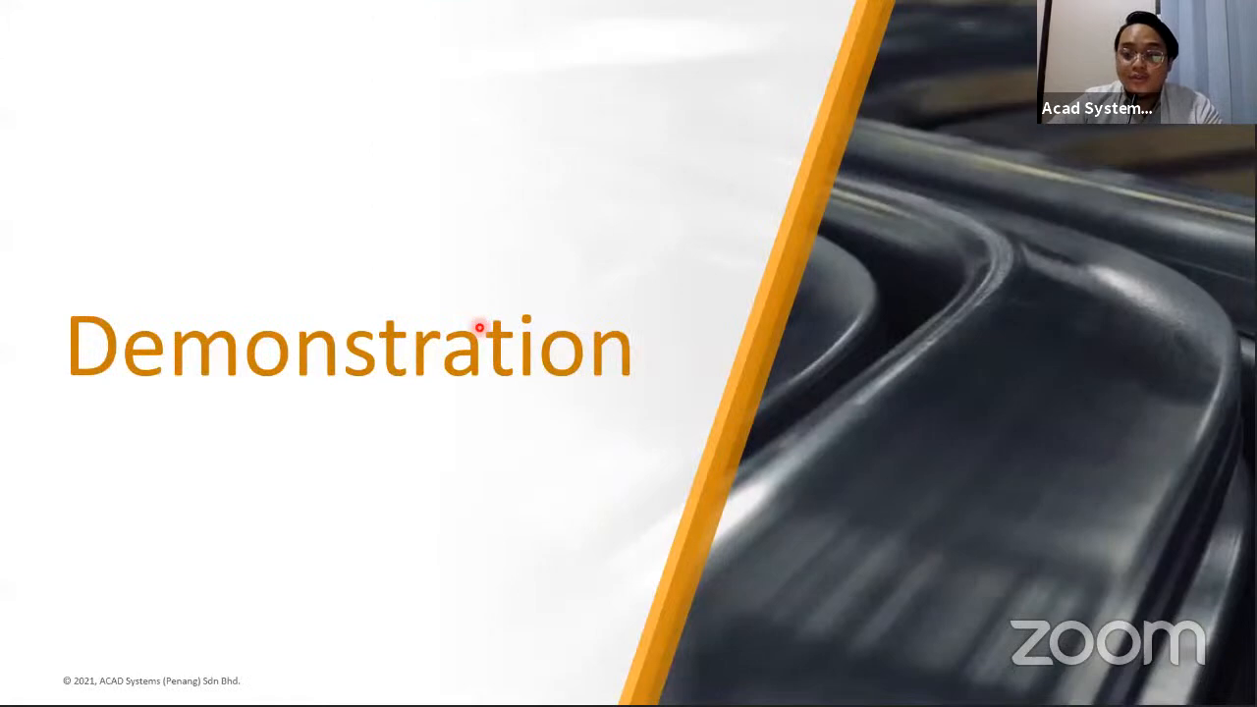
{"action": "key", "text": "Right"}
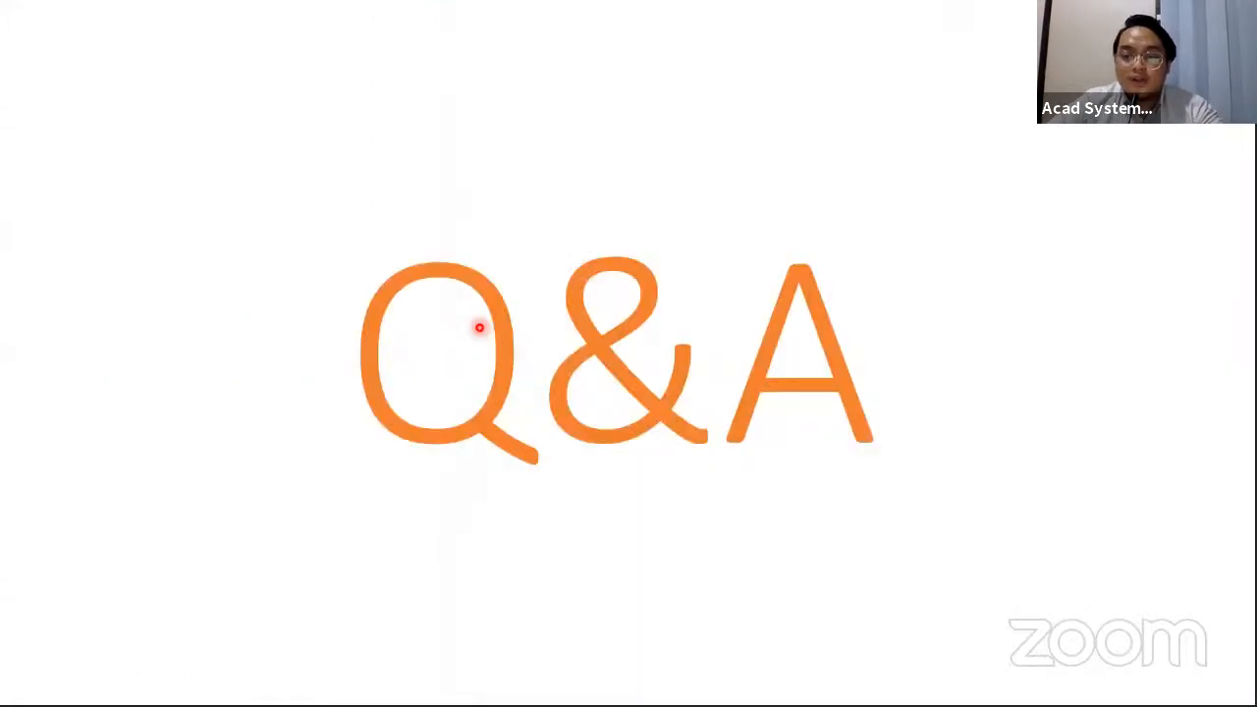